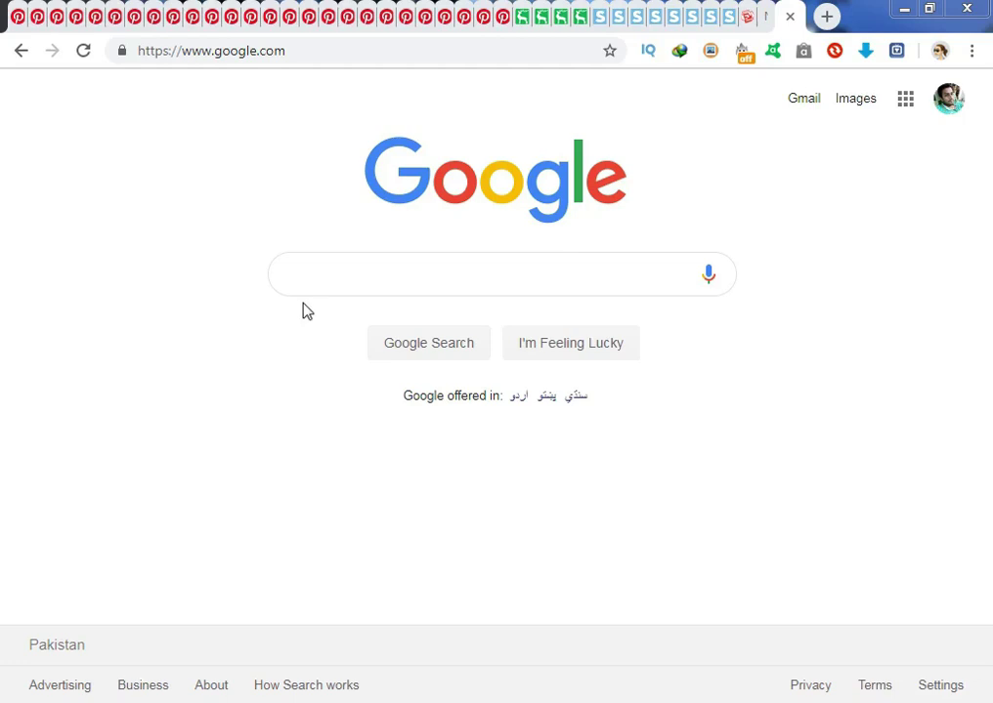
- Search Google for 'vase' and view the image results in their own tab
left_click(308, 269)
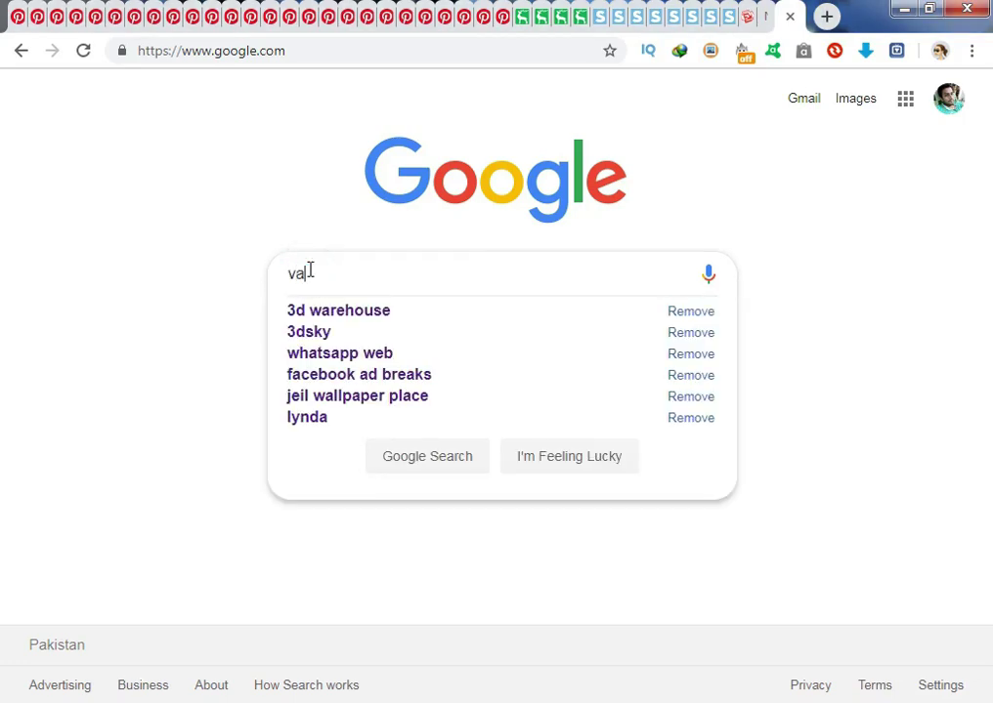
type("se")
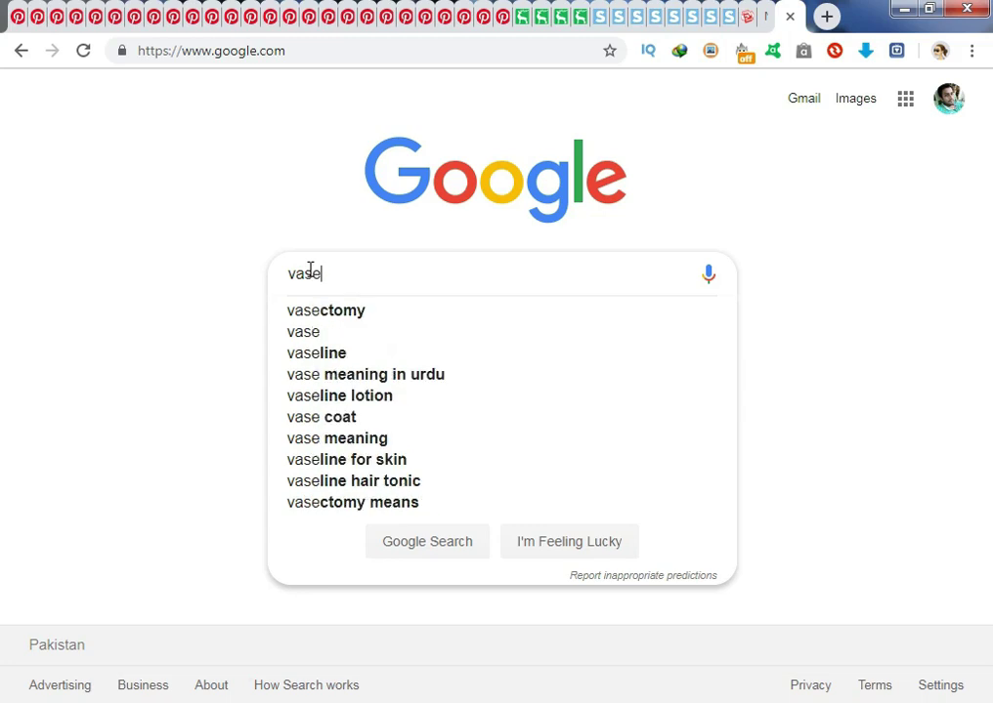
key("Return")
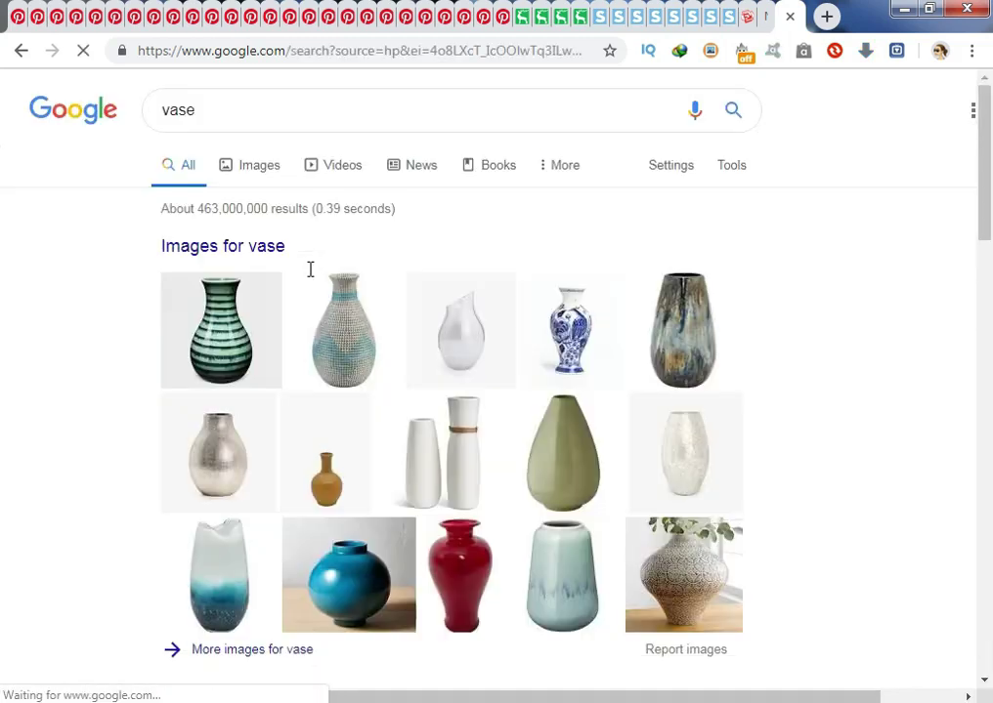
middle_click(247, 256)
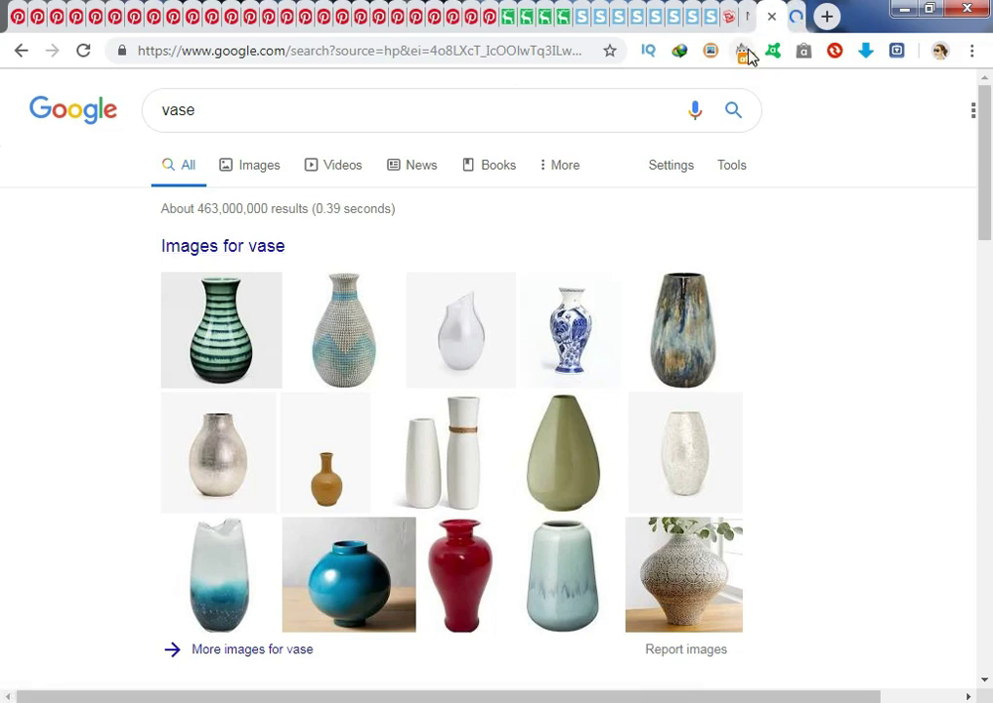
left_click(796, 17)
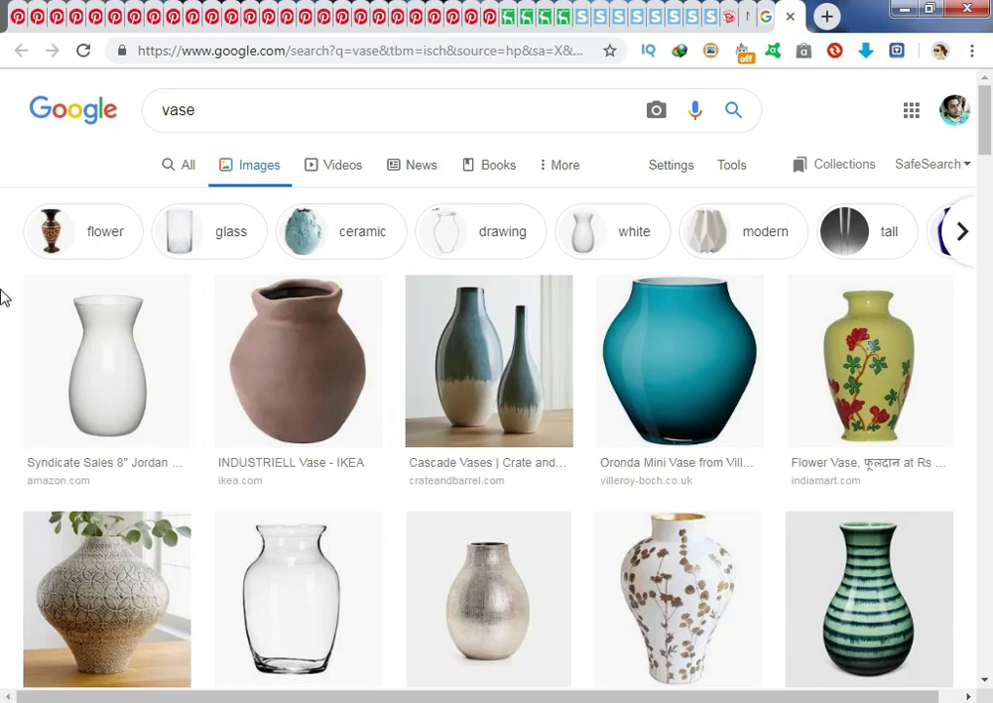
- Browse the vase images, then open the first white vase's preview and its image options
scroll(2, 303, "down", 4)
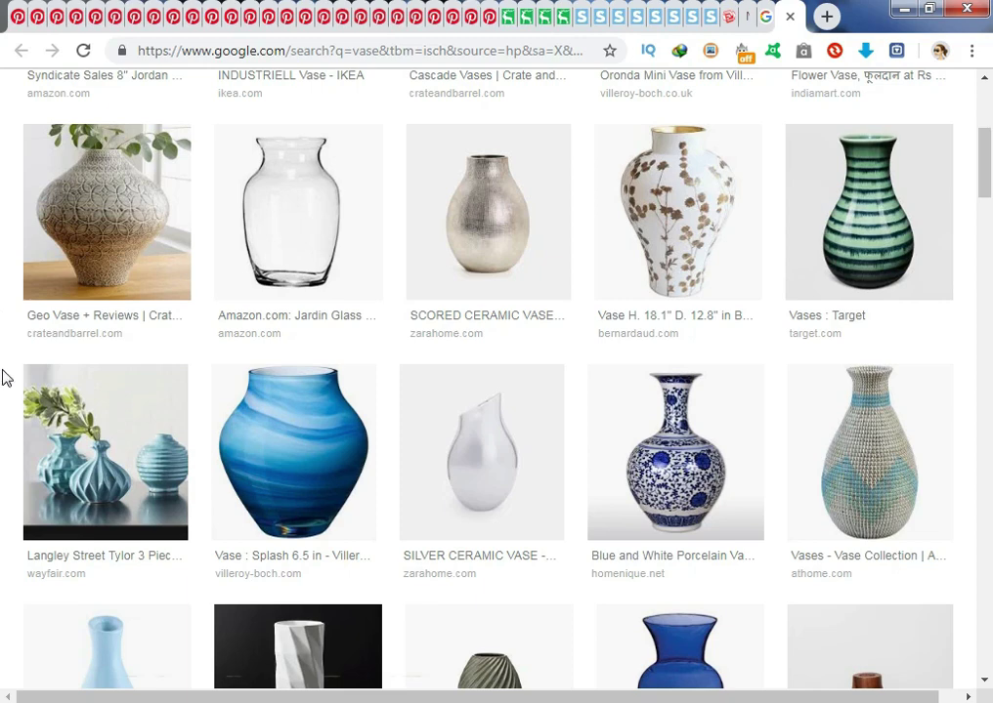
scroll(3, 283, "down", 1)
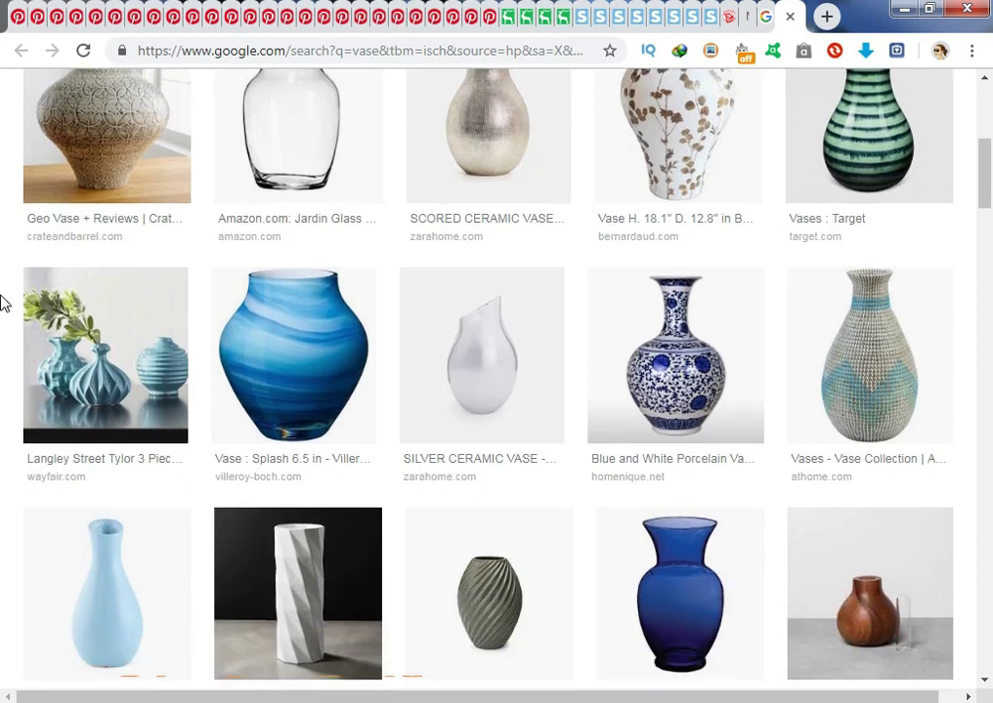
scroll(3, 301, "up", 3)
scroll(4, 299, "up", 2)
scroll(4, 299, "down", 5)
scroll(5, 283, "down", 7)
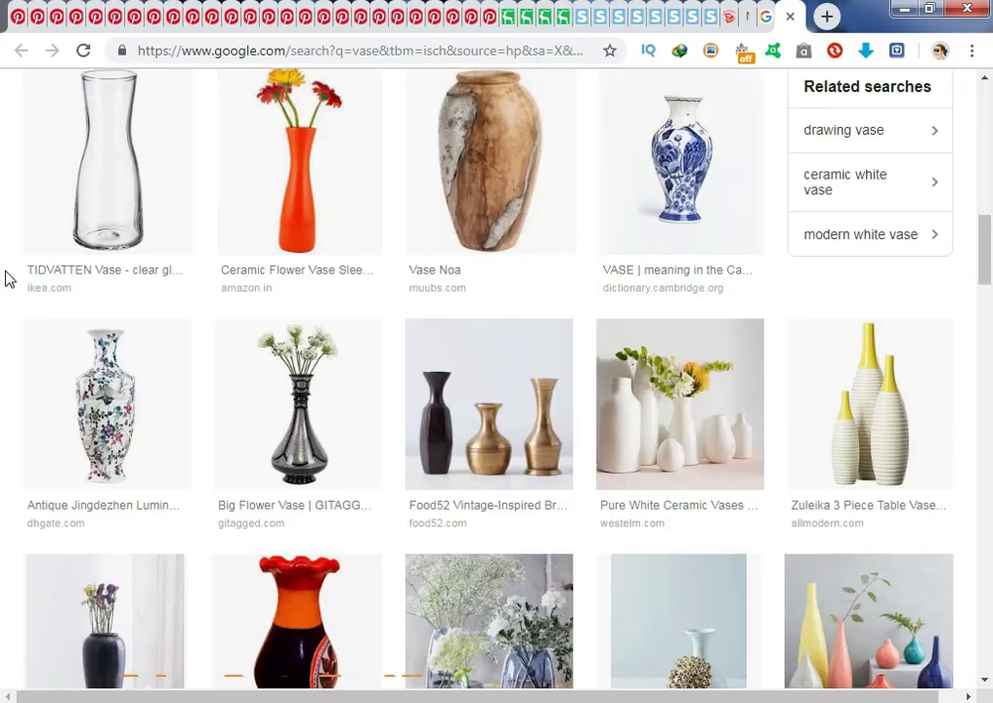
scroll(5, 279, "down", 4)
scroll(9, 278, "down", 5)
scroll(8, 277, "down", 5)
scroll(10, 279, "down", 5)
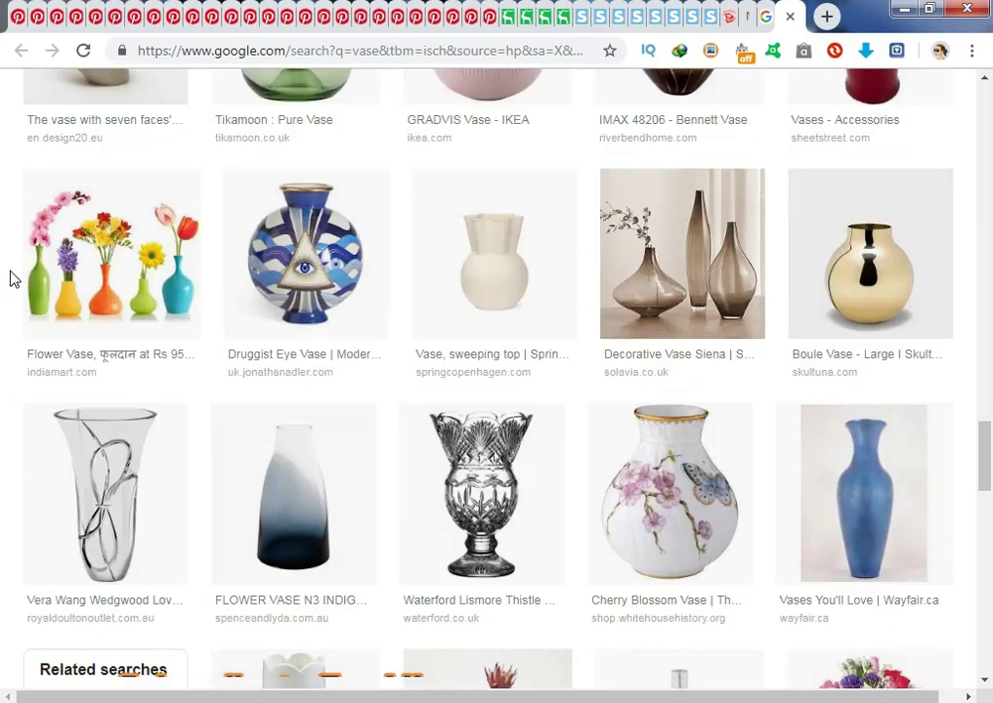
scroll(10, 278, "up", 8)
scroll(10, 278, "up", 5)
scroll(10, 278, "up", 7)
scroll(11, 279, "up", 2)
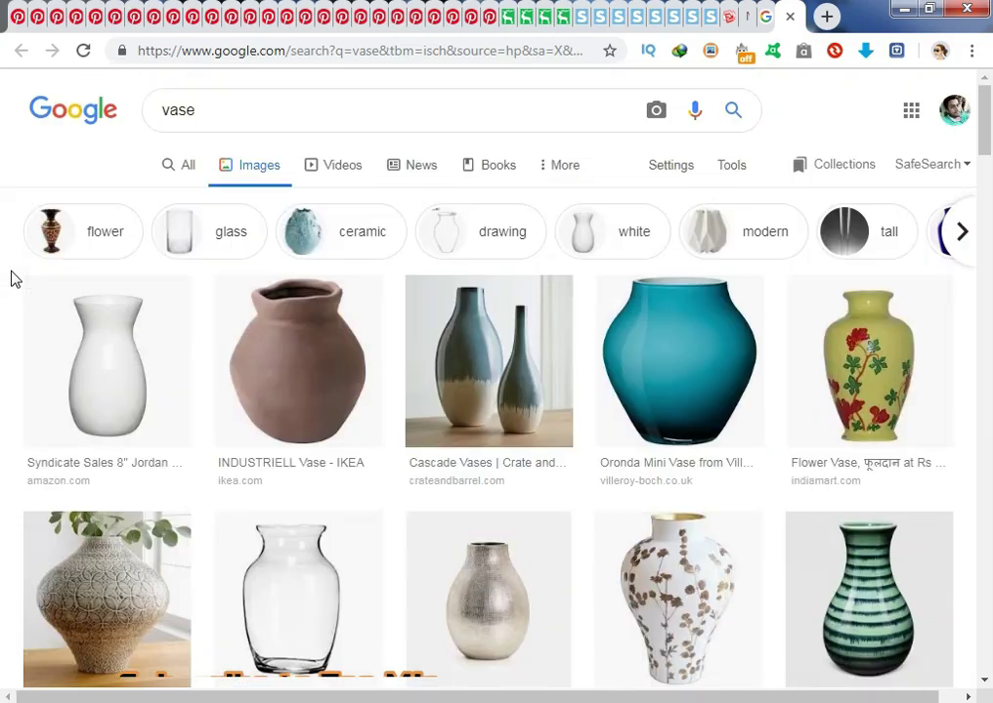
left_click(130, 339)
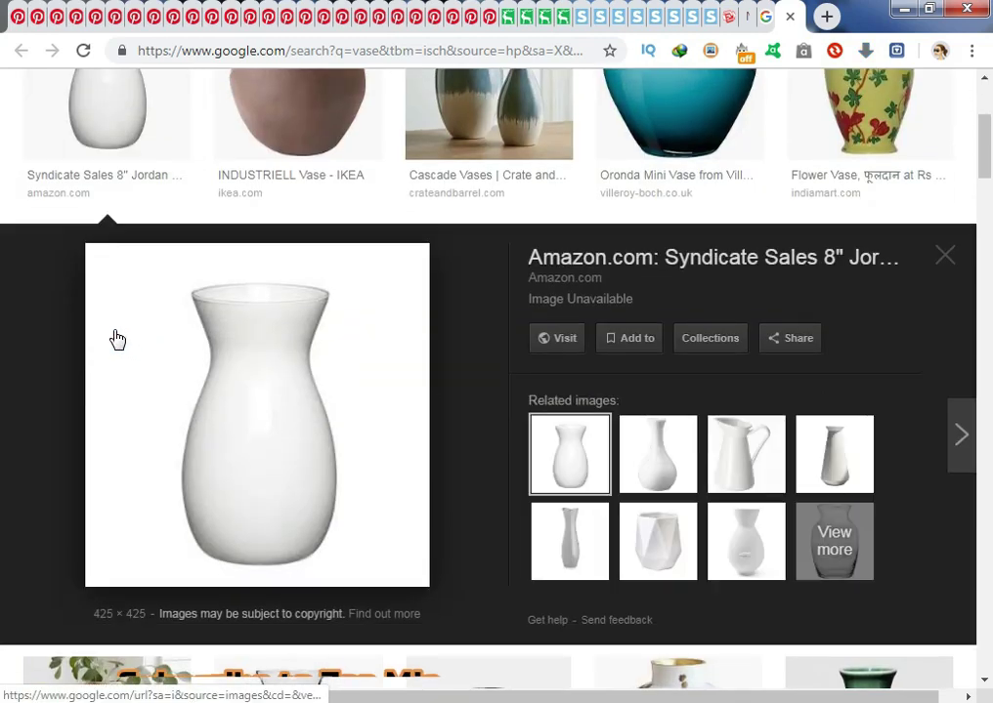
right_click(242, 473)
- Save the white vase image, creating a new Desktop folder named 'vases' for it
left_click(299, 315)
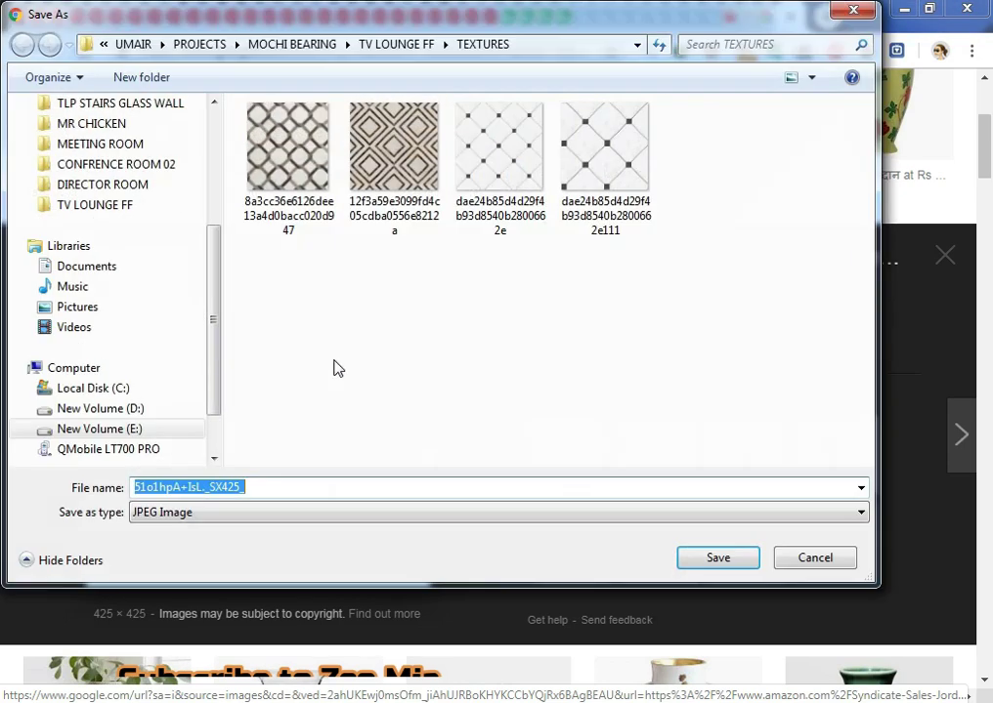
left_click_drag(213, 278, 217, 133)
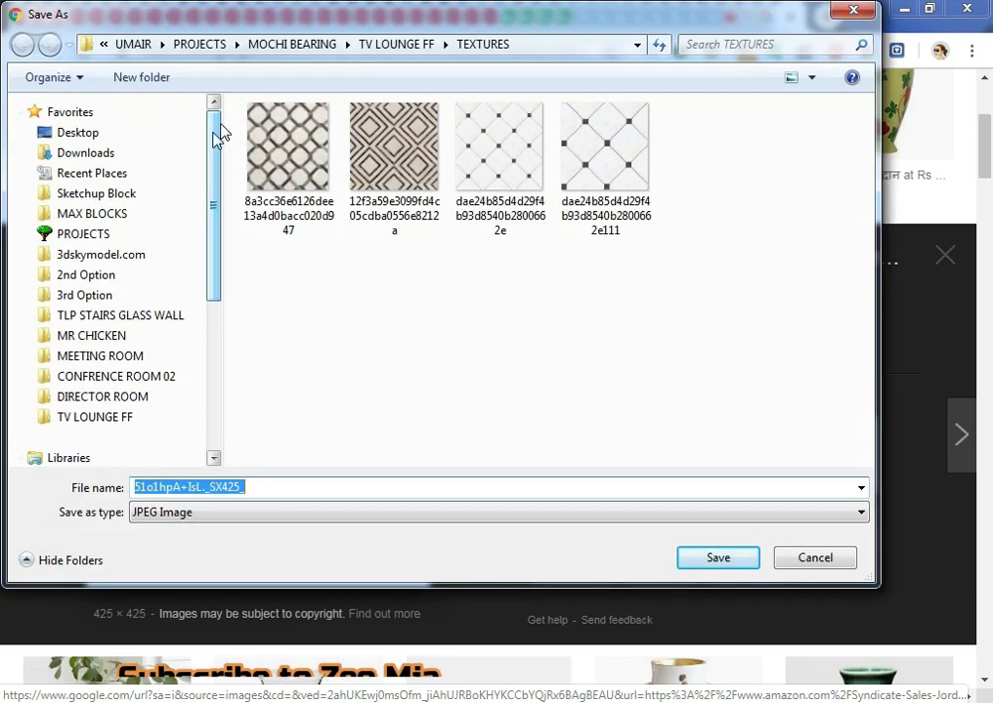
left_click(76, 137)
left_click(707, 426)
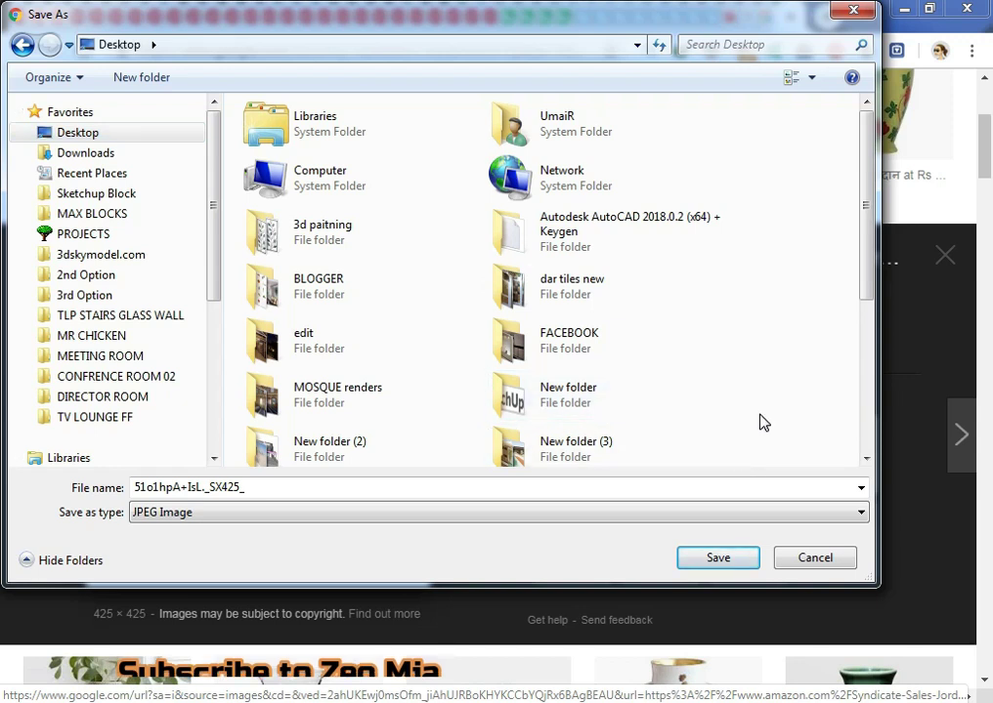
key("ctrl+shift+n")
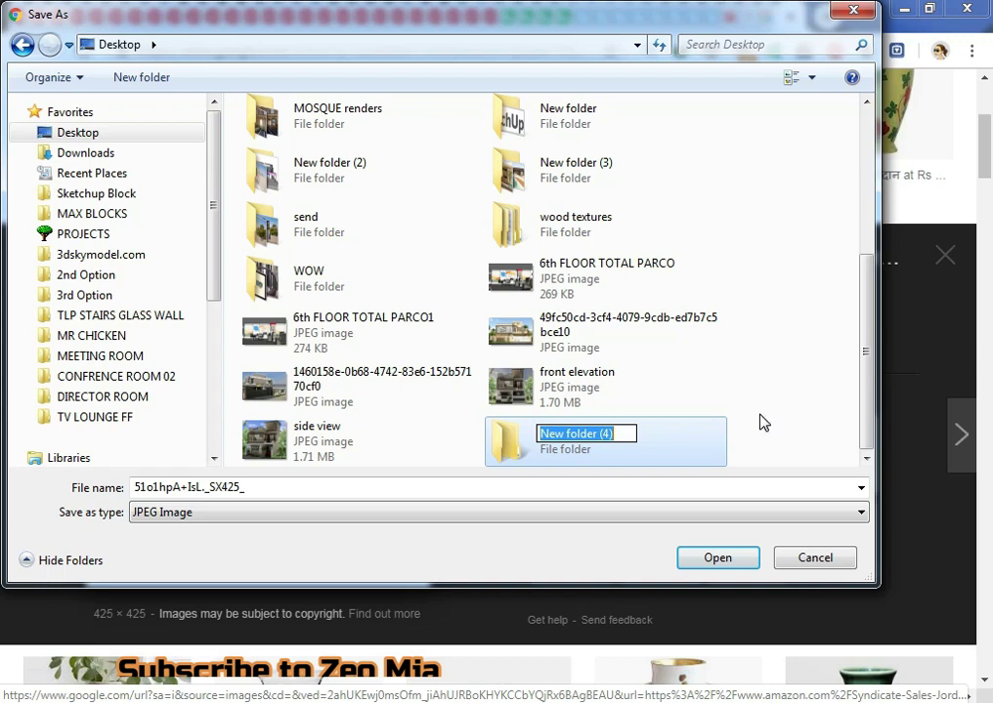
type("va")
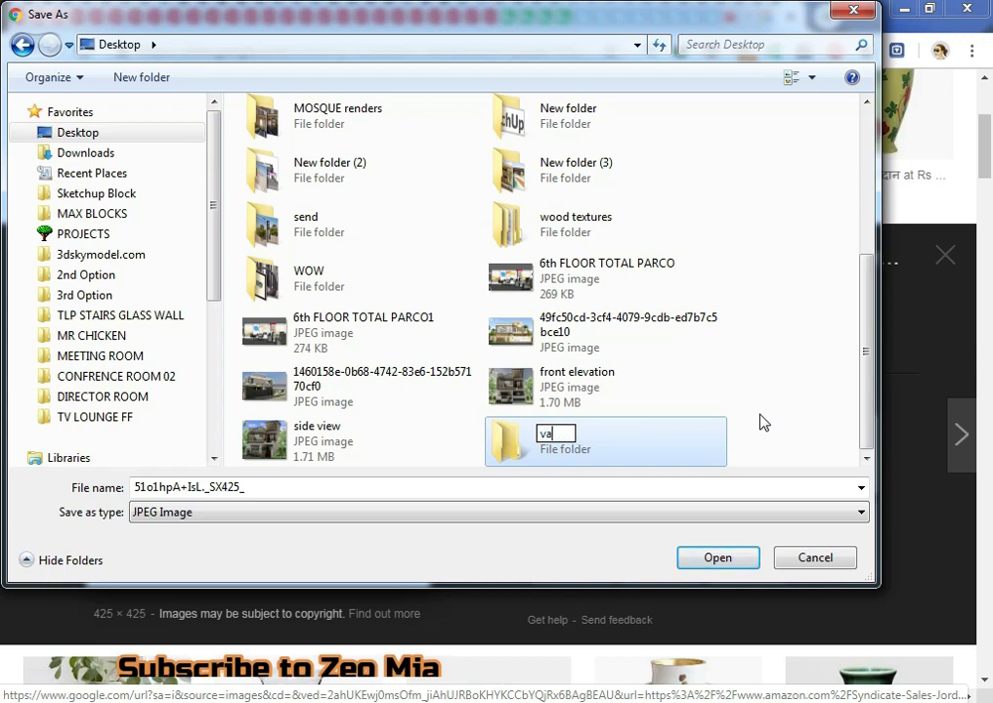
type("ses")
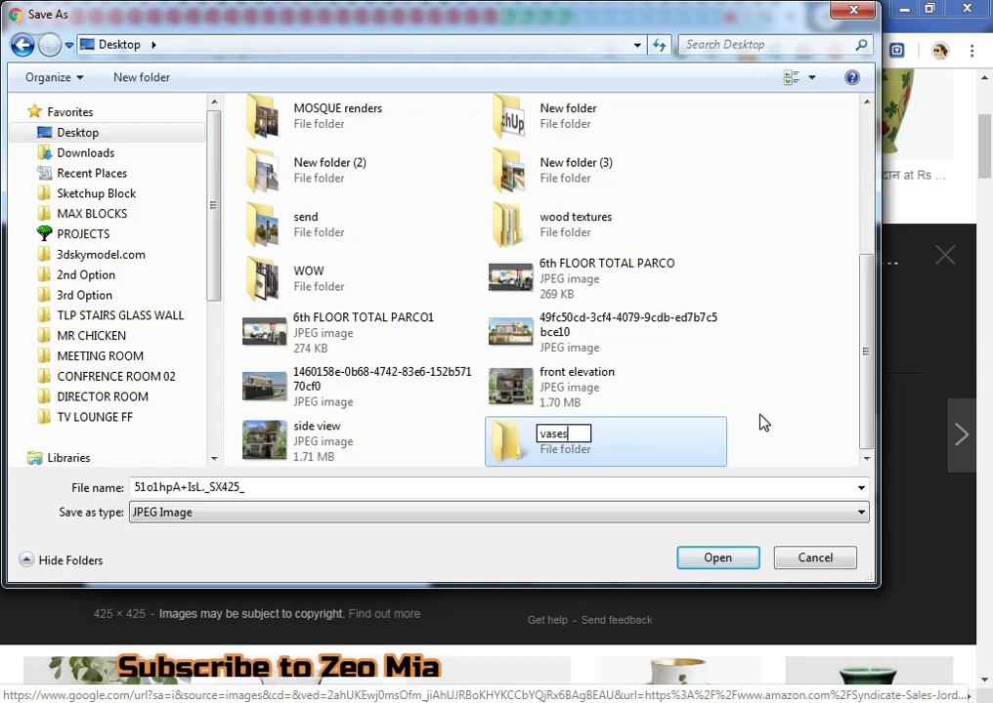
key("Return")
key("Return")
- Save the white vase into vases and browse related vase previews
left_click(733, 572)
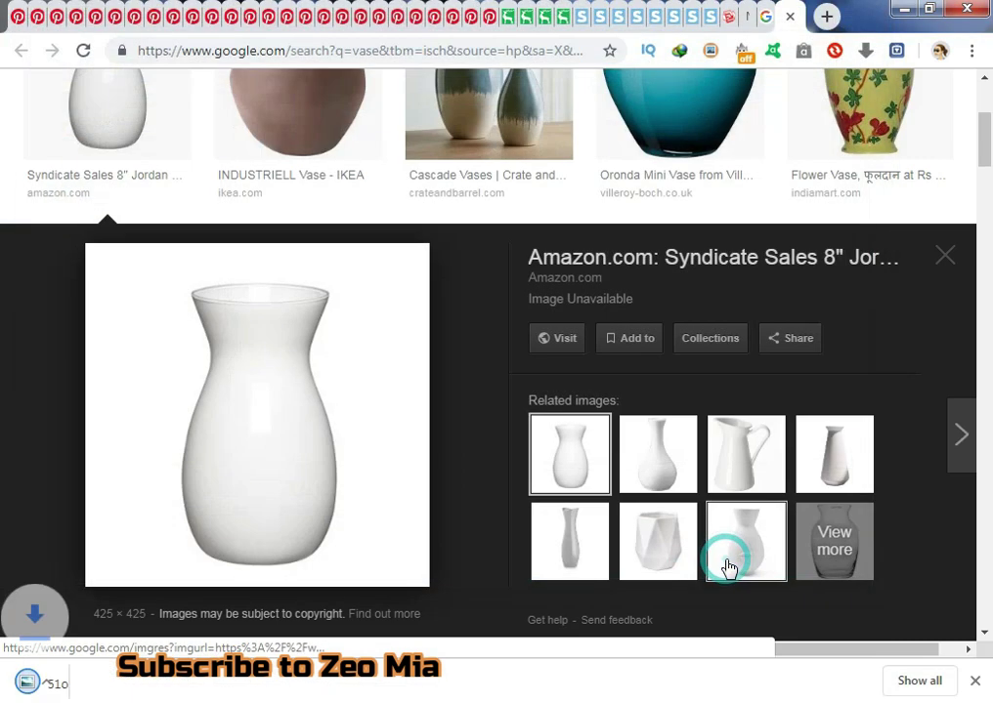
left_click(681, 437)
left_click(726, 437)
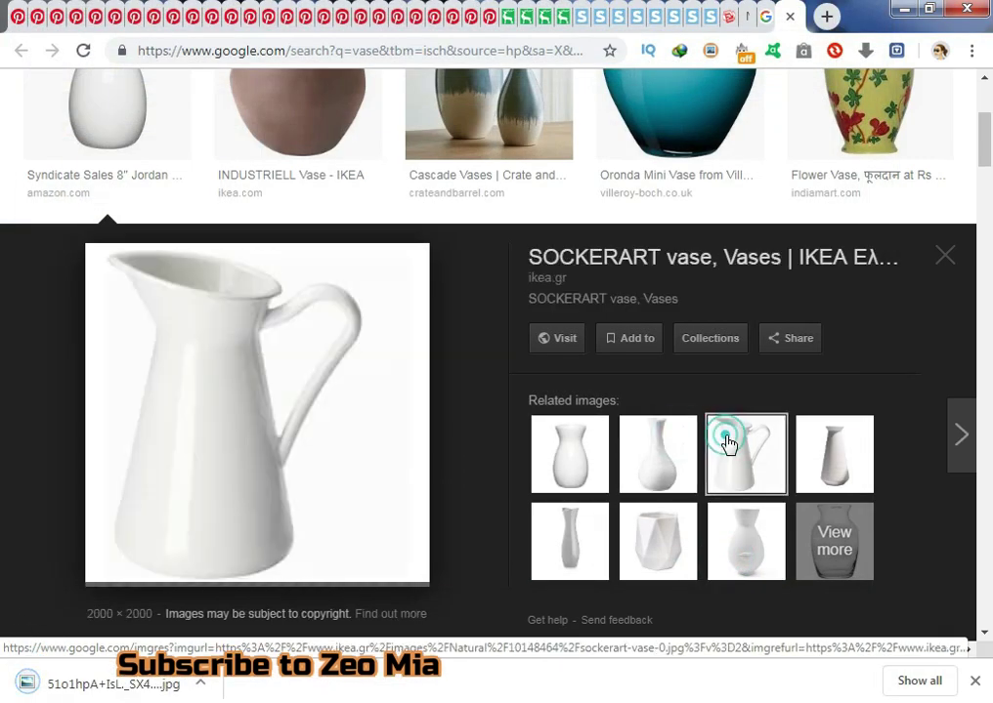
scroll(401, 371, "up", 2)
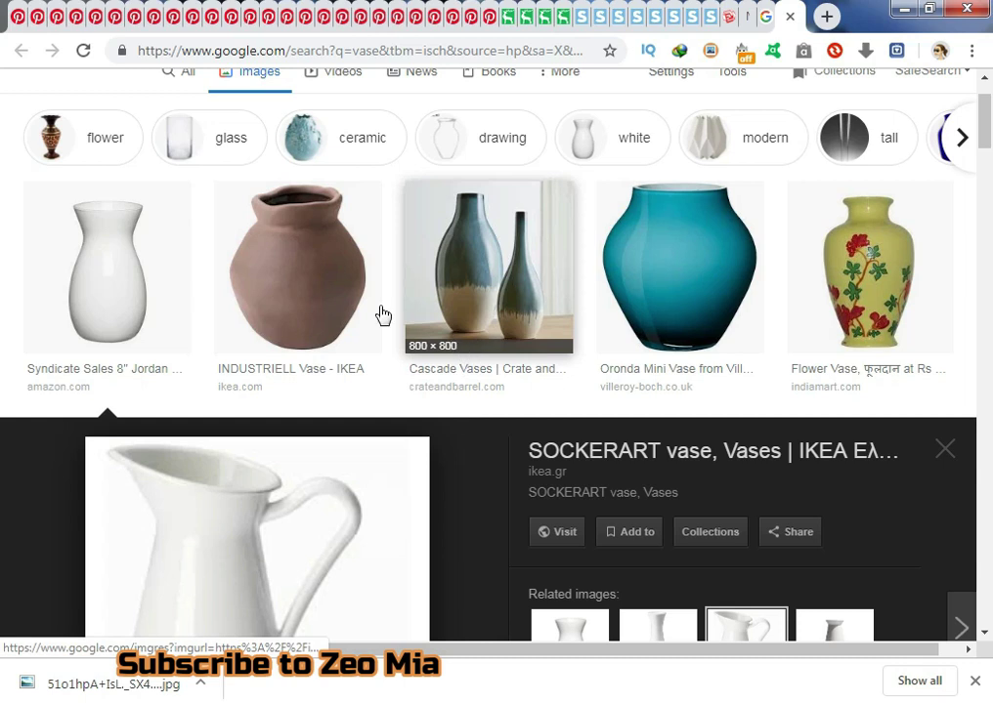
left_click(485, 254)
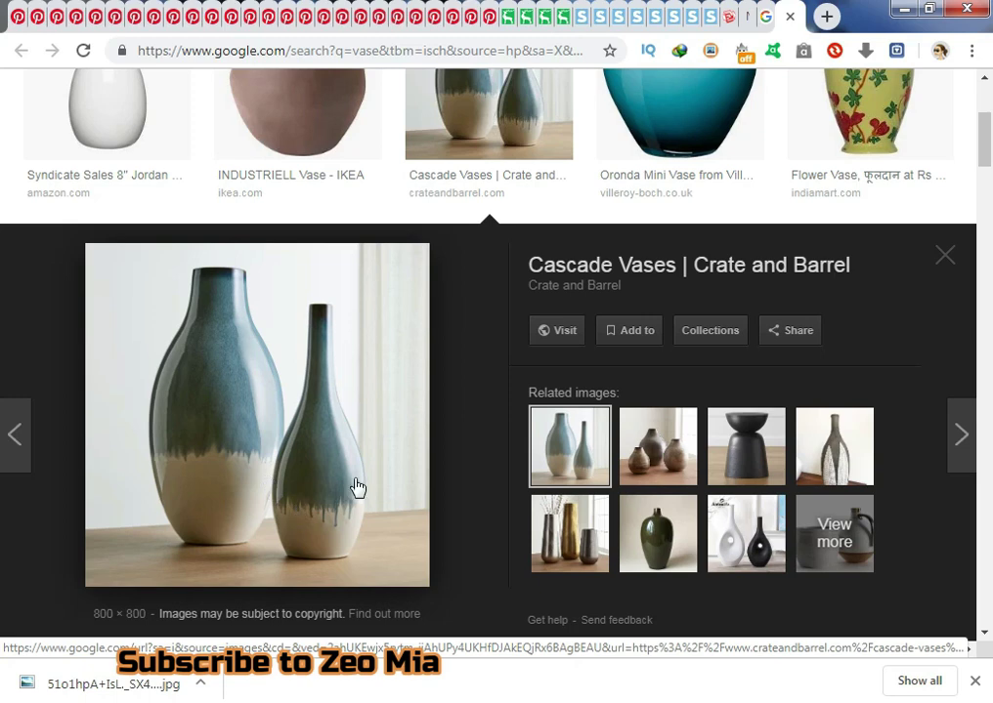
scroll(358, 487, "up", 3)
- Save the teal Oronda Mini Vase image
left_click(691, 352)
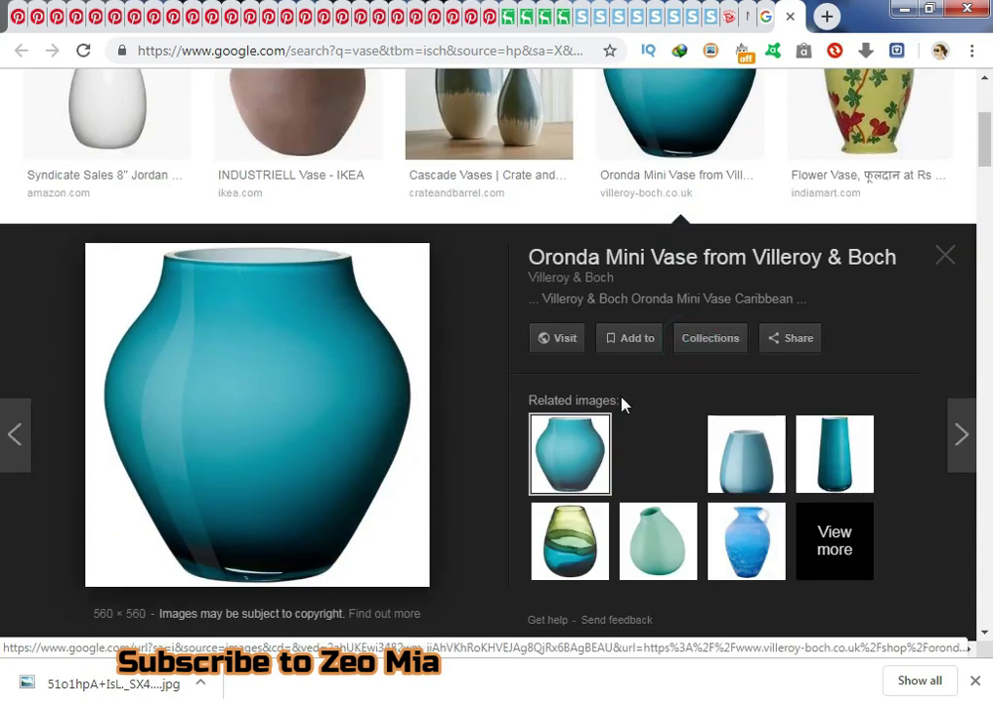
right_click(272, 488)
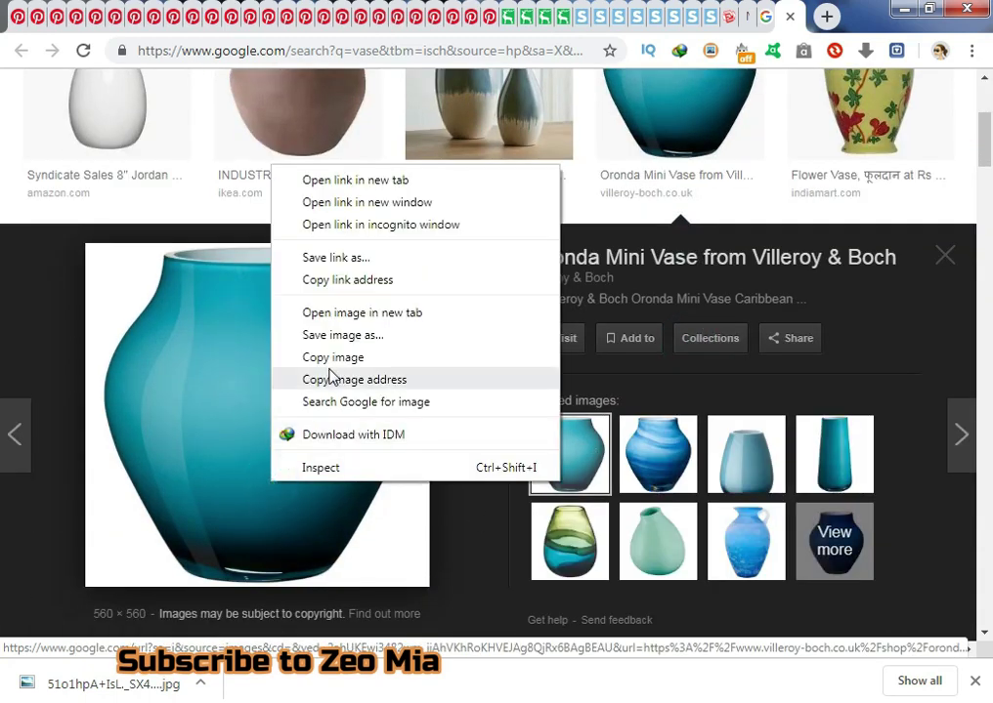
left_click(337, 336)
left_click(716, 563)
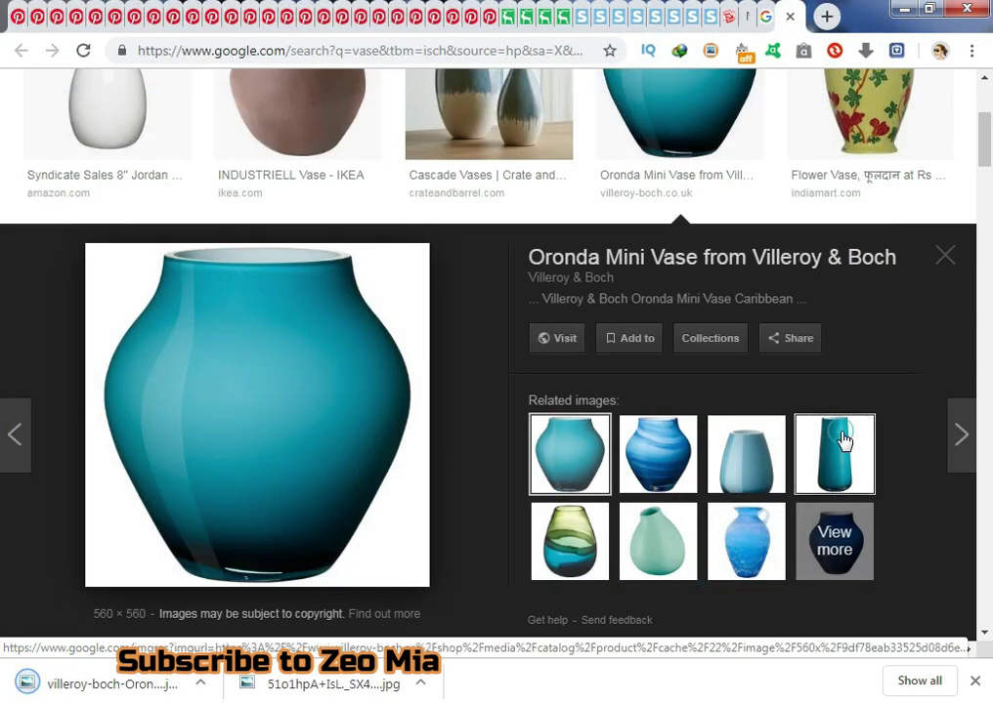
- Save the related Numa Vase image
left_click(843, 441)
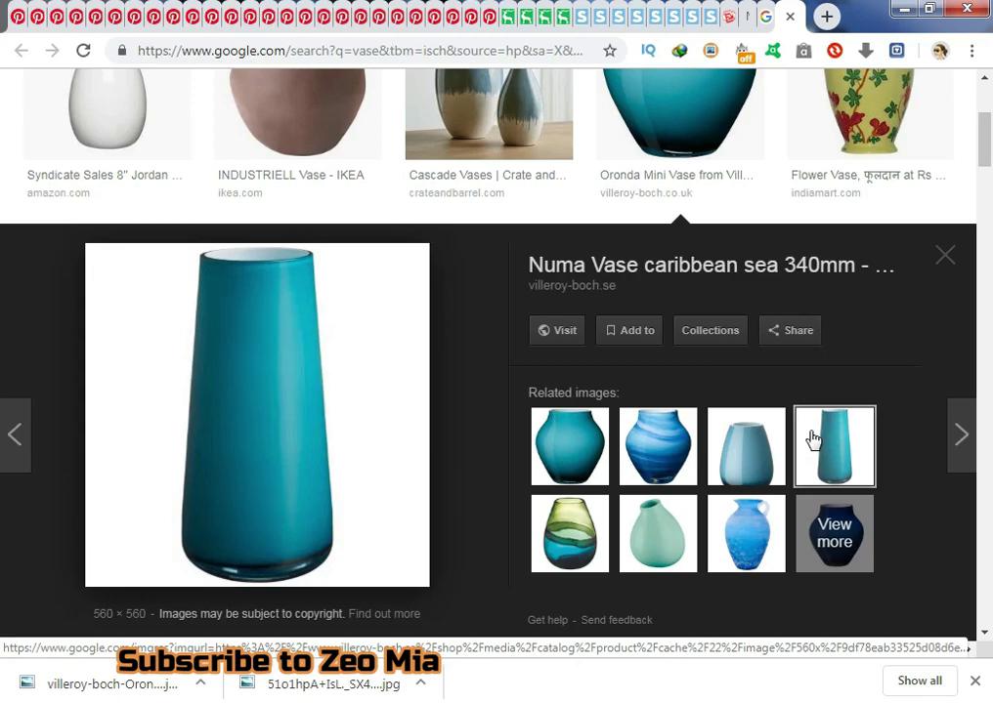
right_click(222, 434)
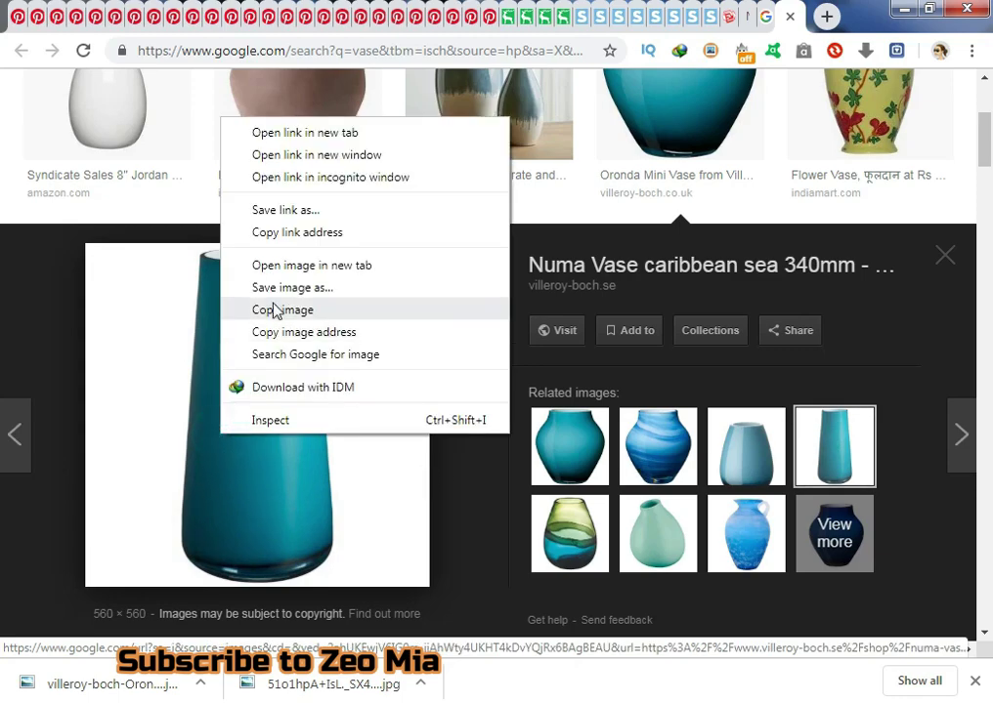
left_click(275, 289)
left_click(711, 557)
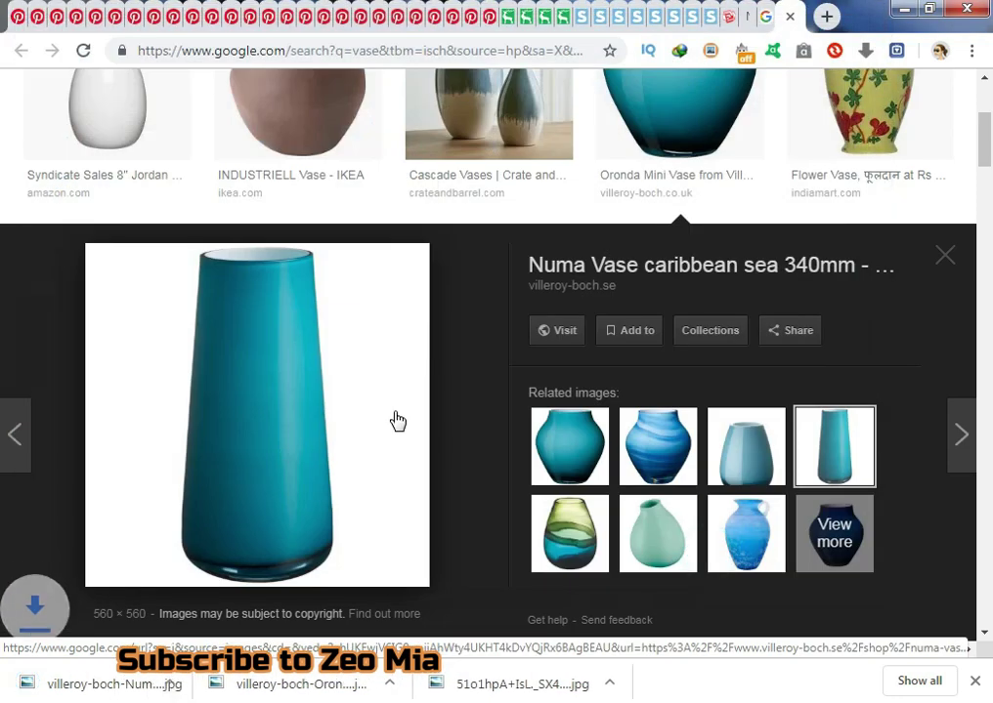
scroll(406, 400, "down", 5)
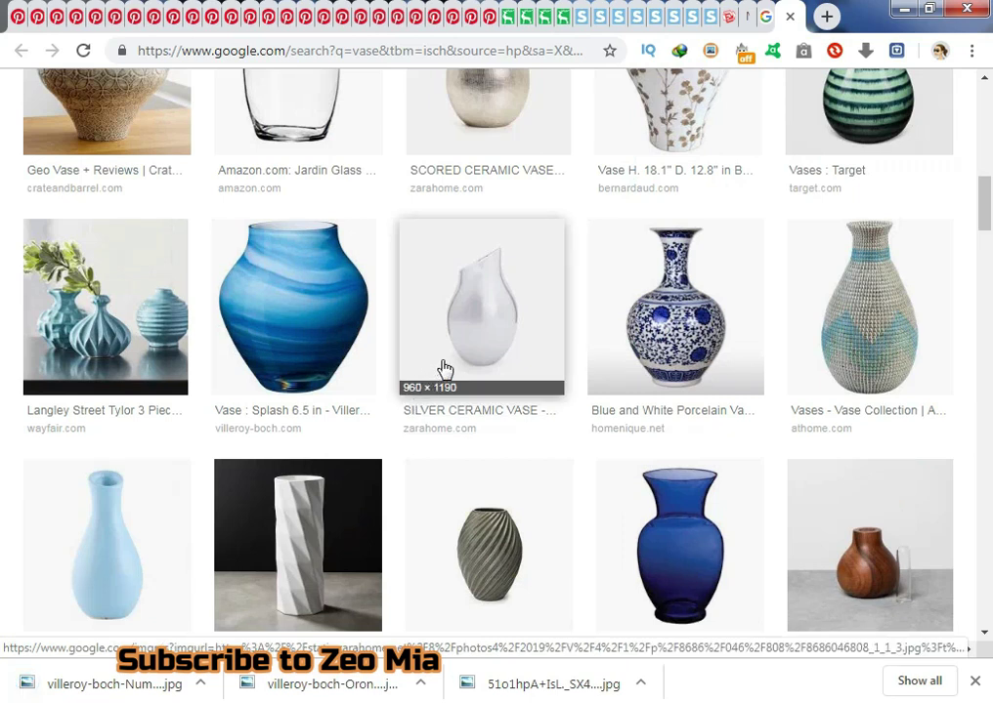
- Browse past the silver ceramic vase to preview the floral Bernardaud vase (800 × 800)
left_click(444, 368)
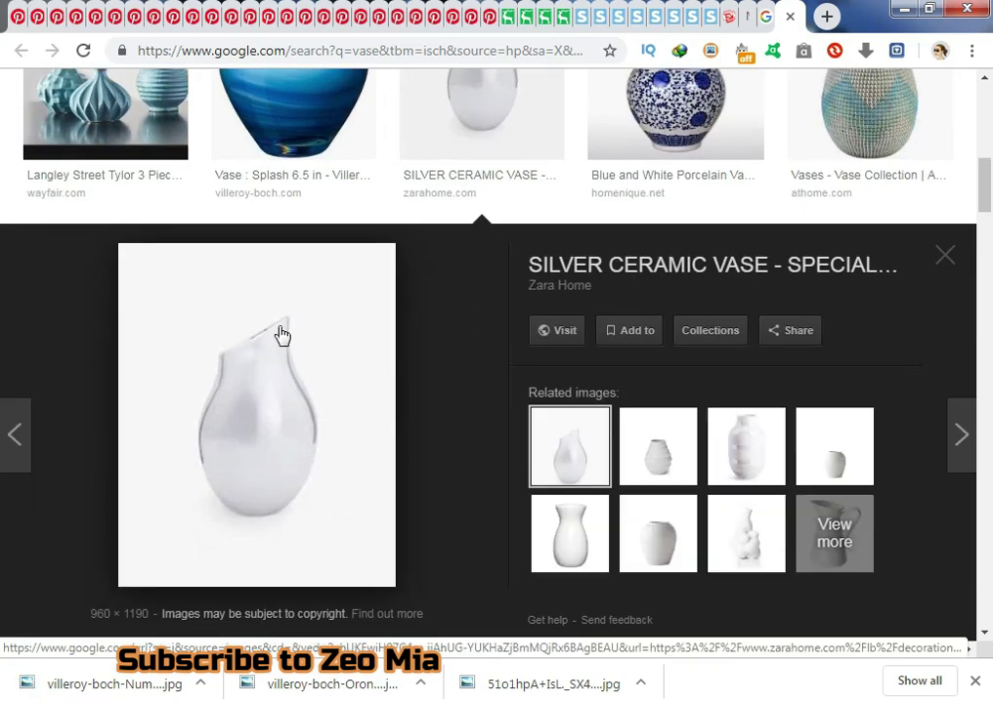
scroll(504, 379, "up", 3)
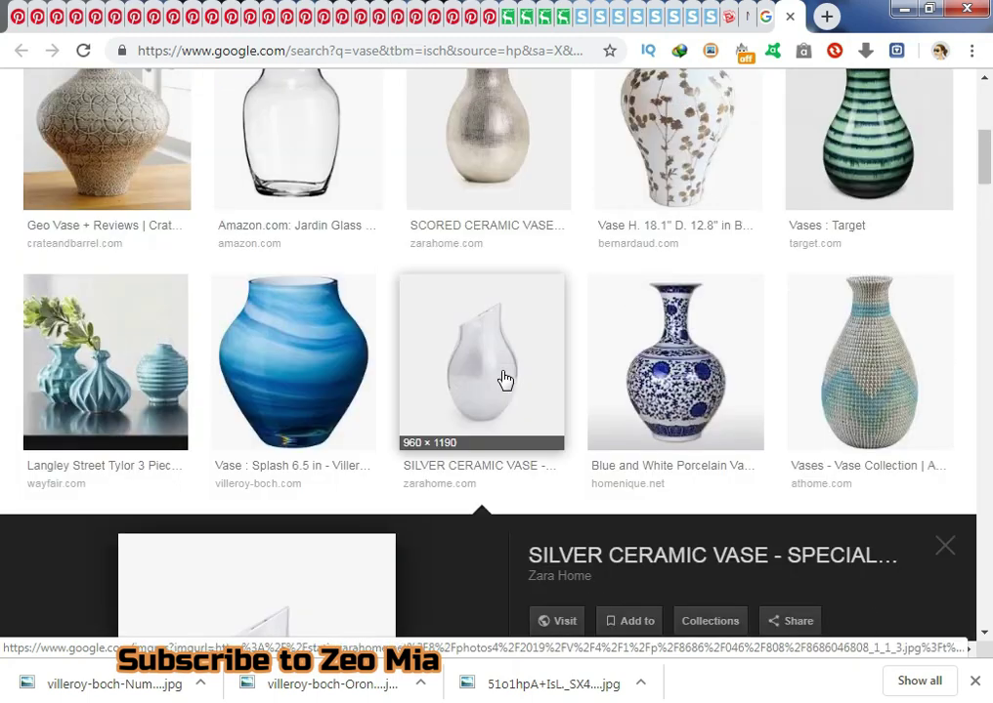
scroll(586, 360, "down", 2)
scroll(547, 352, "down", 3)
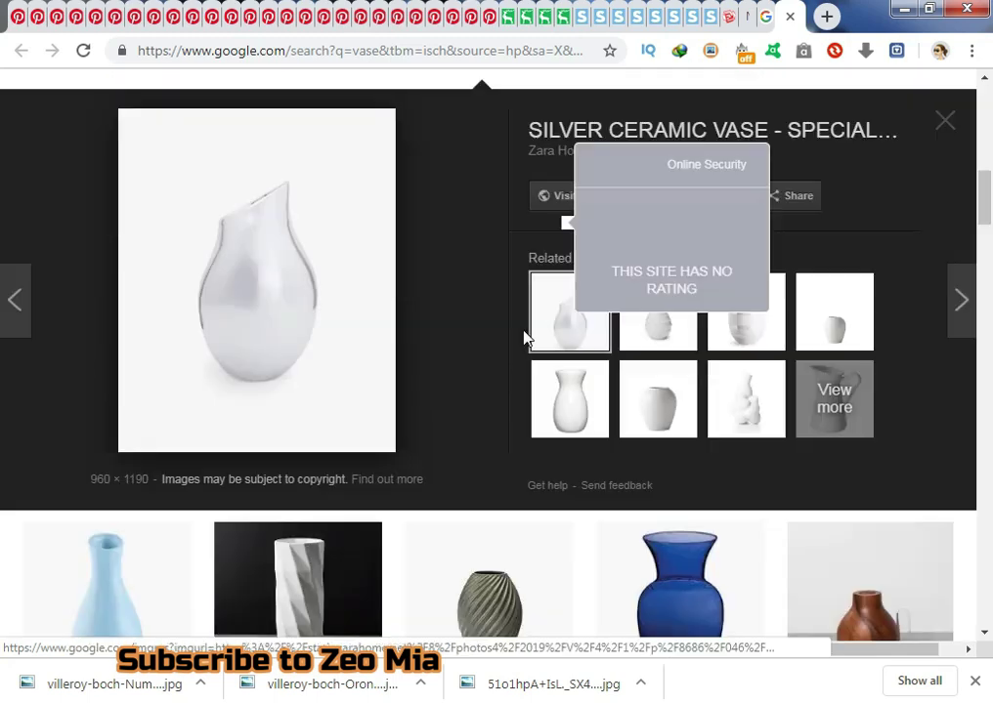
scroll(520, 333, "down", 1)
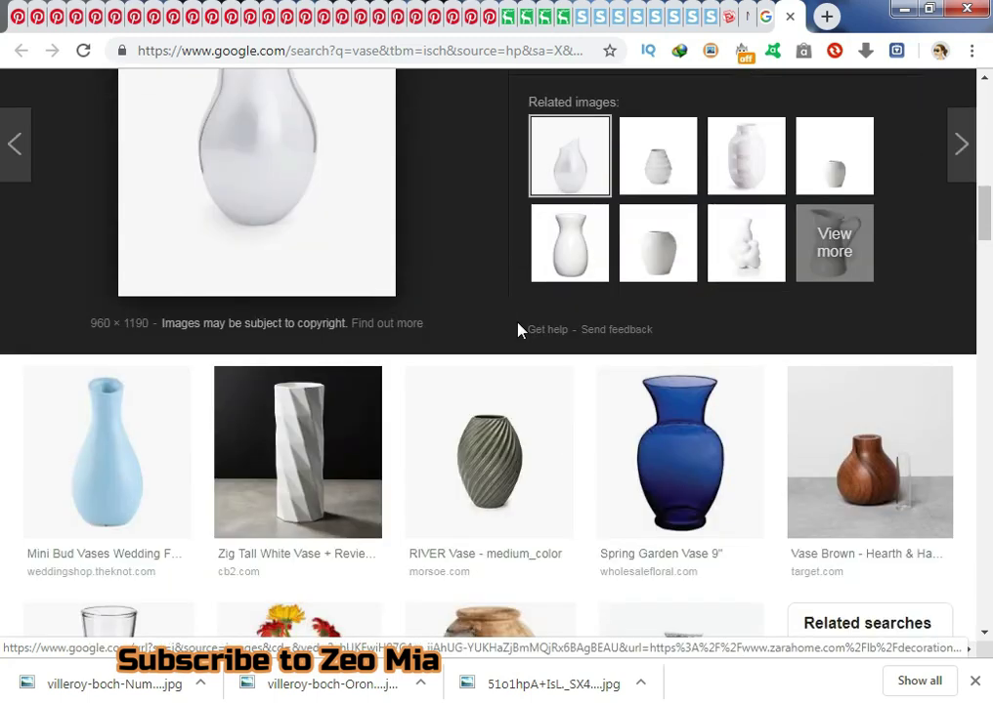
scroll(517, 327, "down", 2)
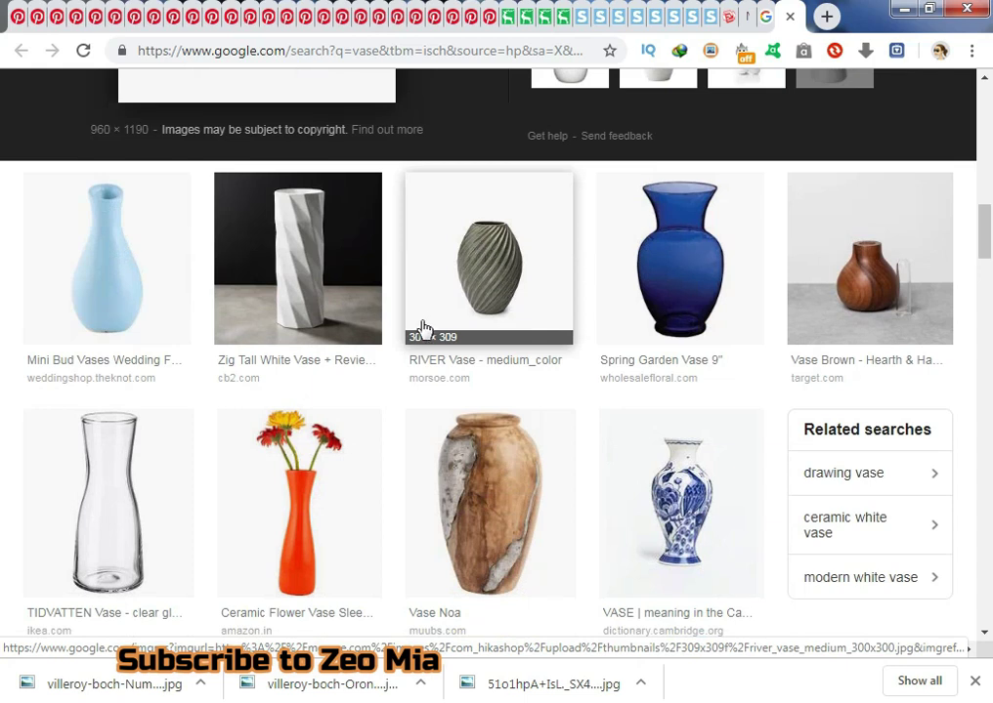
scroll(333, 293, "down", 2)
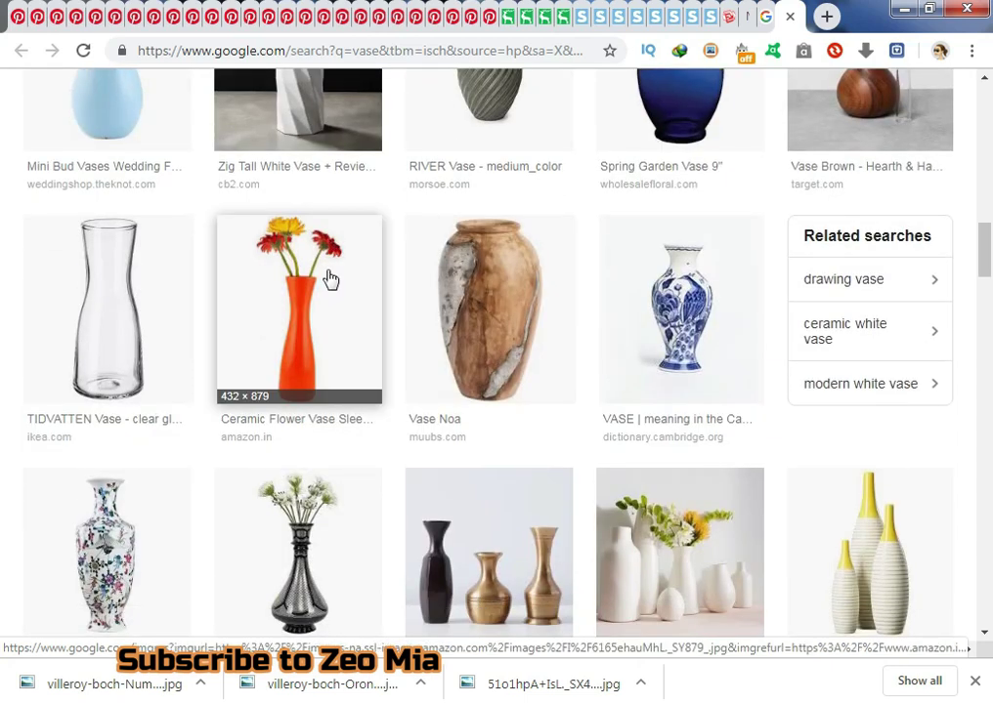
scroll(330, 279, "down", 1)
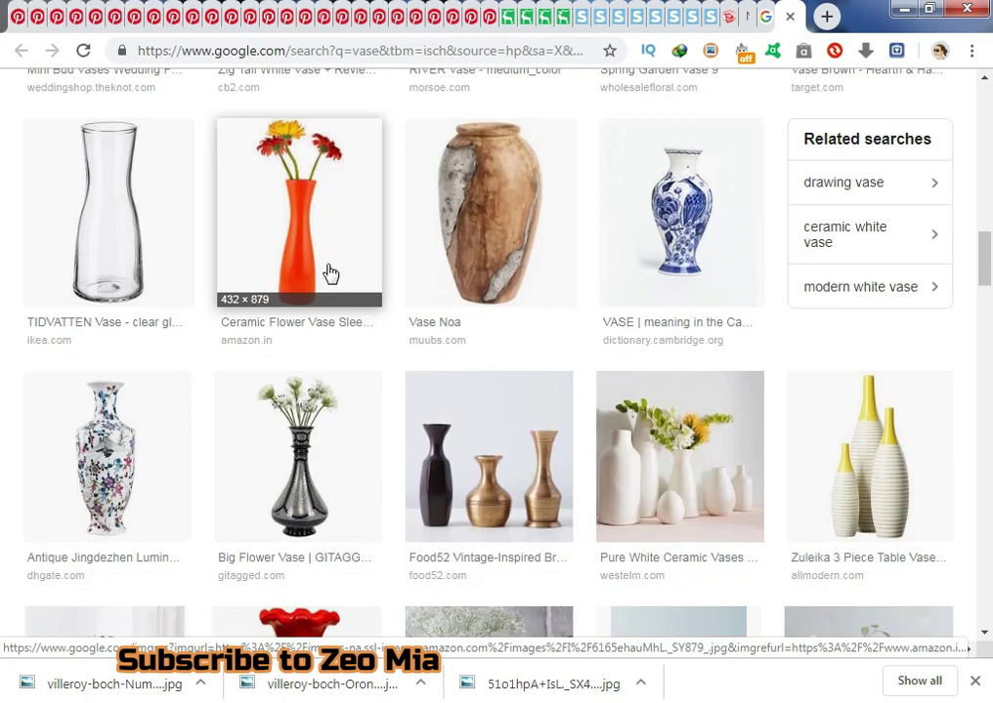
scroll(330, 273, "down", 5)
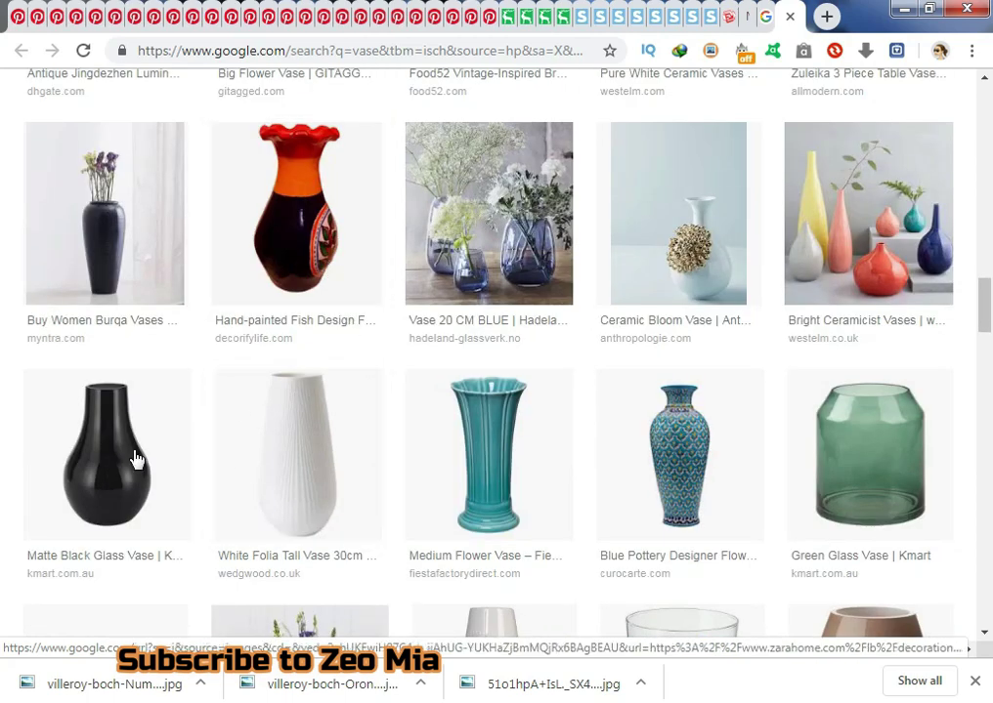
scroll(477, 430, "up", 7)
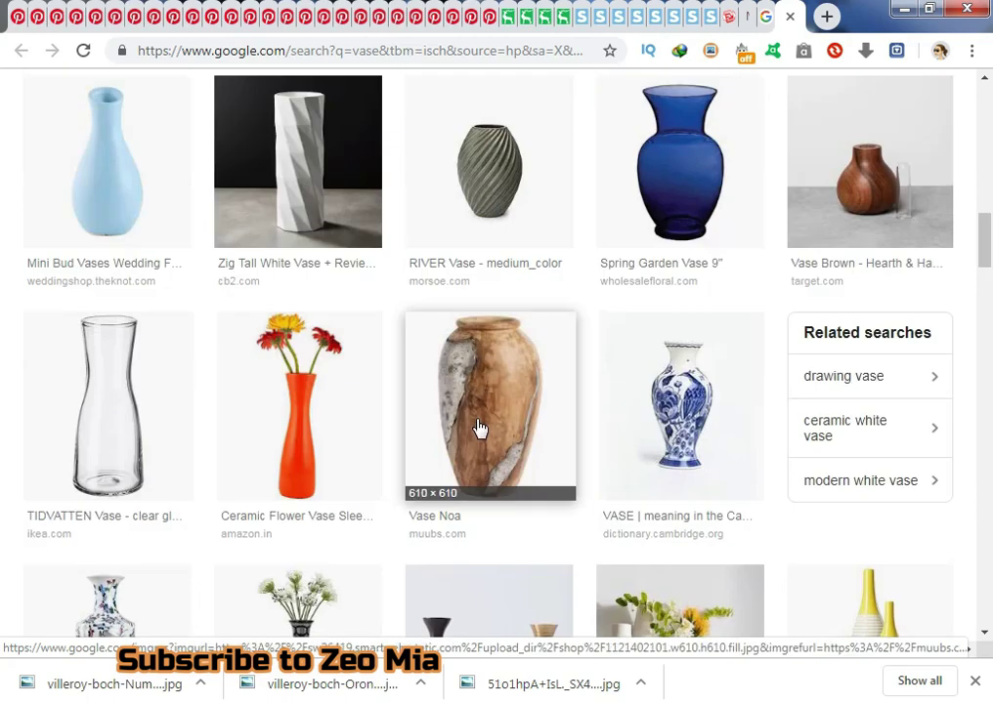
scroll(478, 428, "up", 5)
scroll(479, 424, "down", 3)
scroll(498, 423, "up", 3)
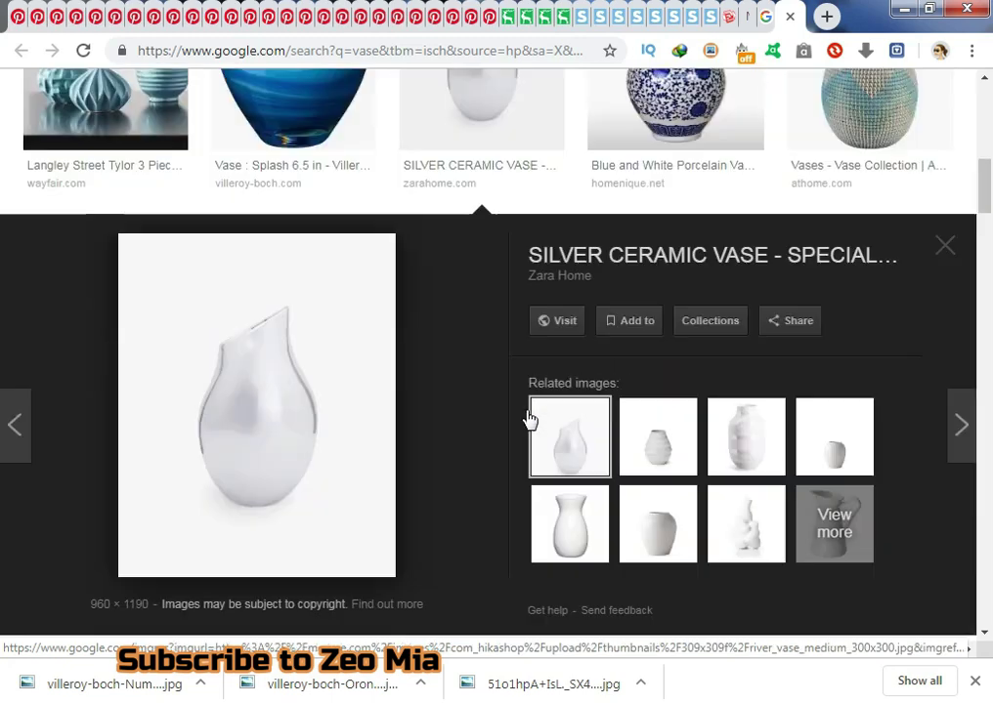
scroll(496, 418, "up", 4)
scroll(498, 401, "up", 2)
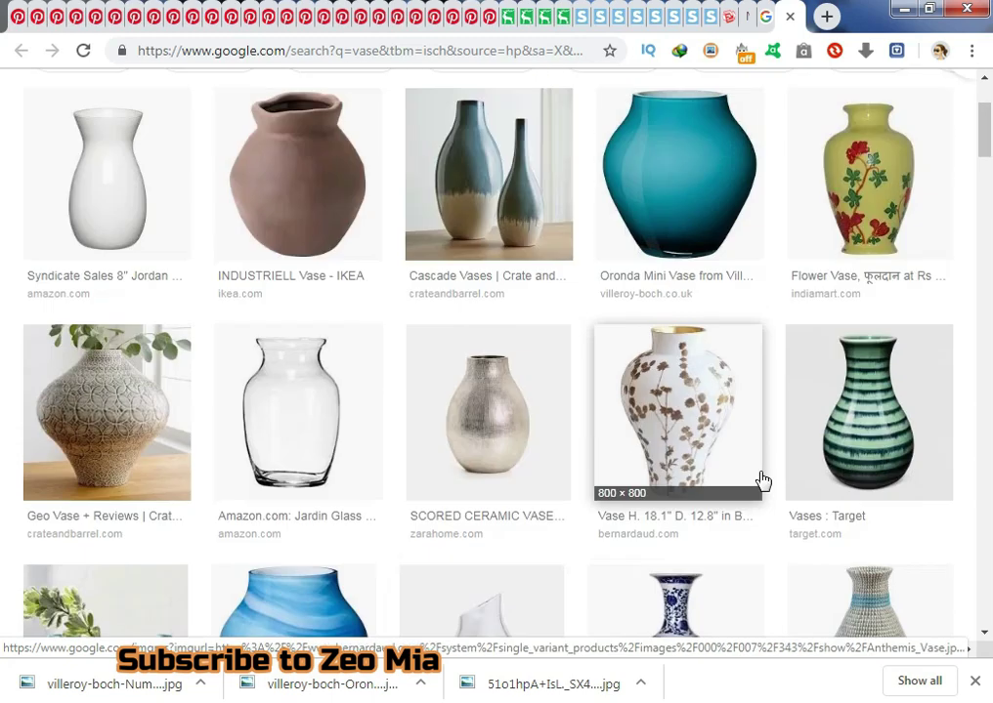
left_click(704, 429)
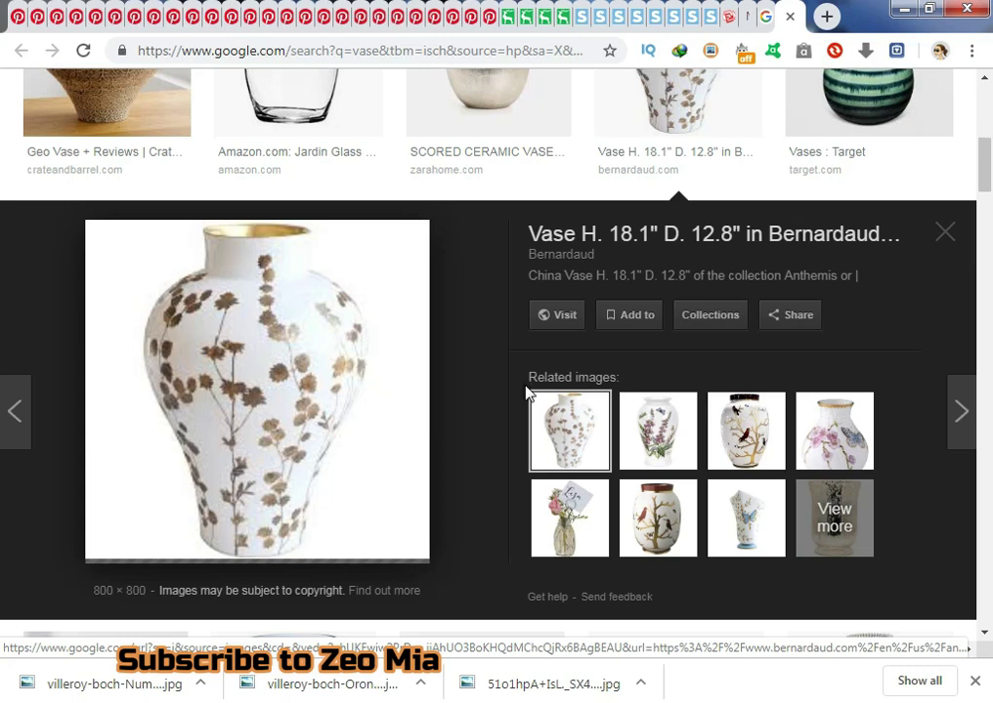
- Save the Bernardaud image as Anthemis_Vase and browse related vase previews
right_click(311, 437)
left_click(391, 293)
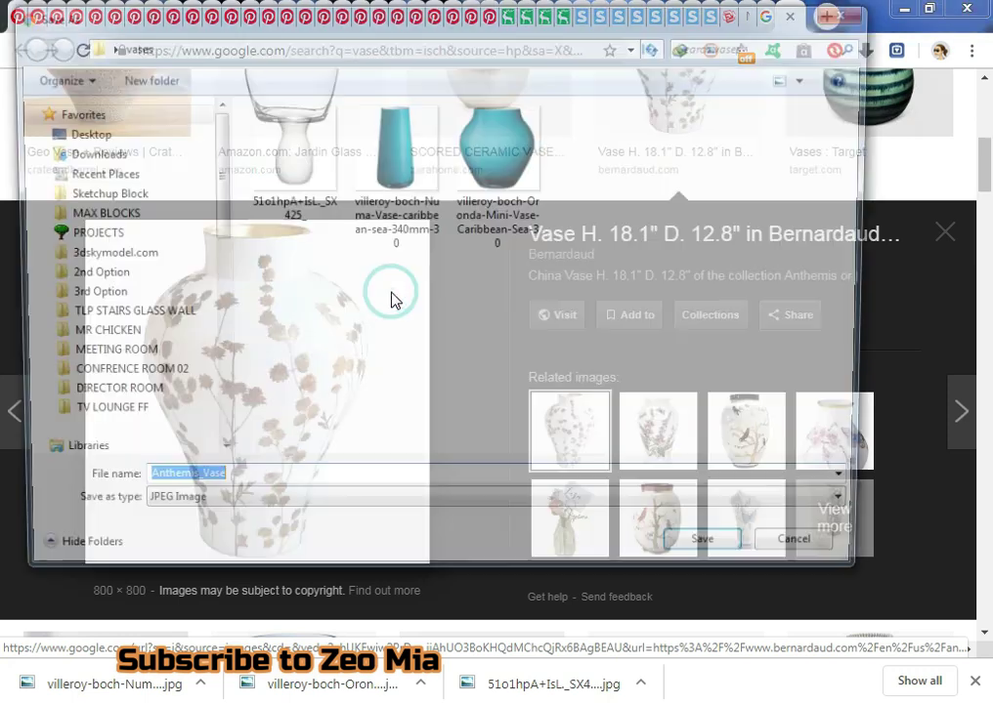
left_click(719, 557)
left_click(741, 430)
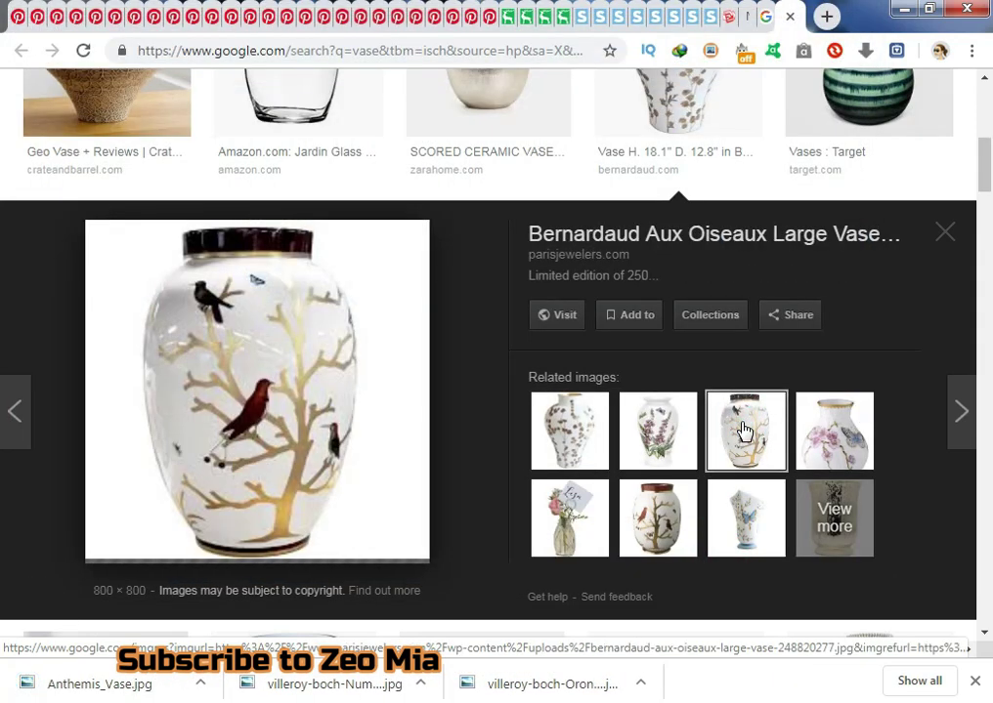
left_click(661, 436)
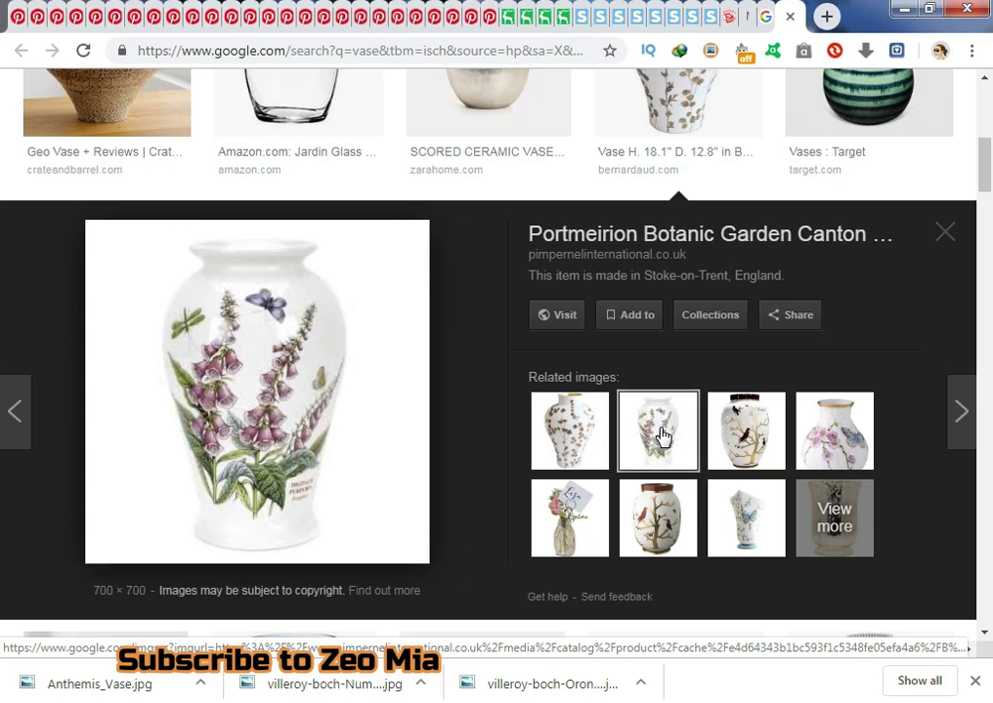
left_click(826, 515)
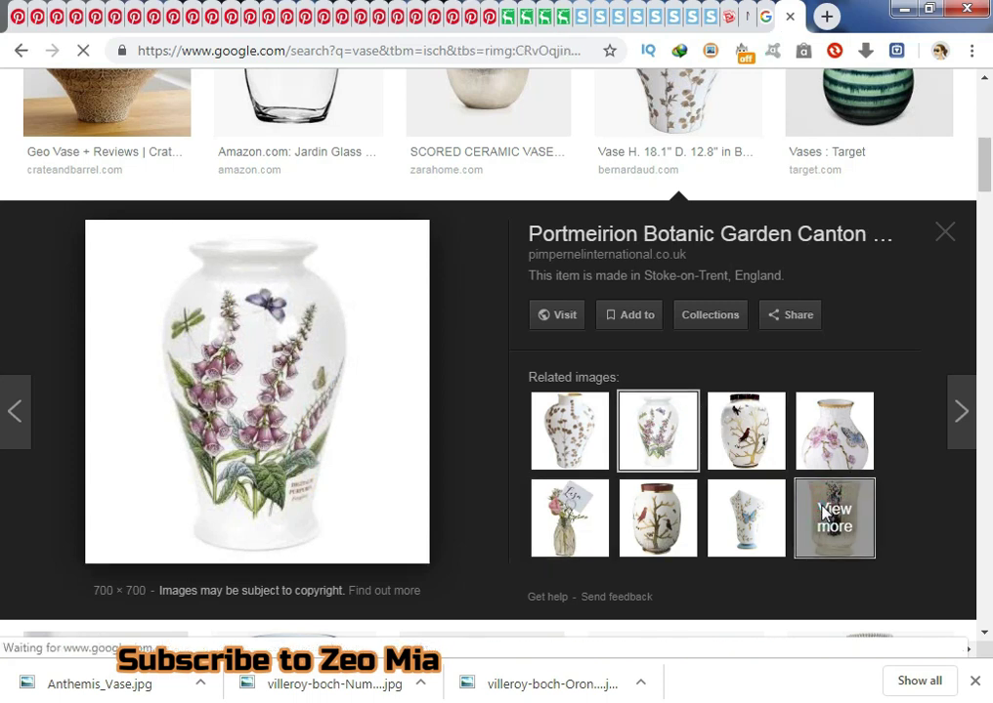
- Save the double-bottle-vase-h-38-cm image, then switch to the MOCHI BEARING folder window
scroll(367, 414, "down", 3)
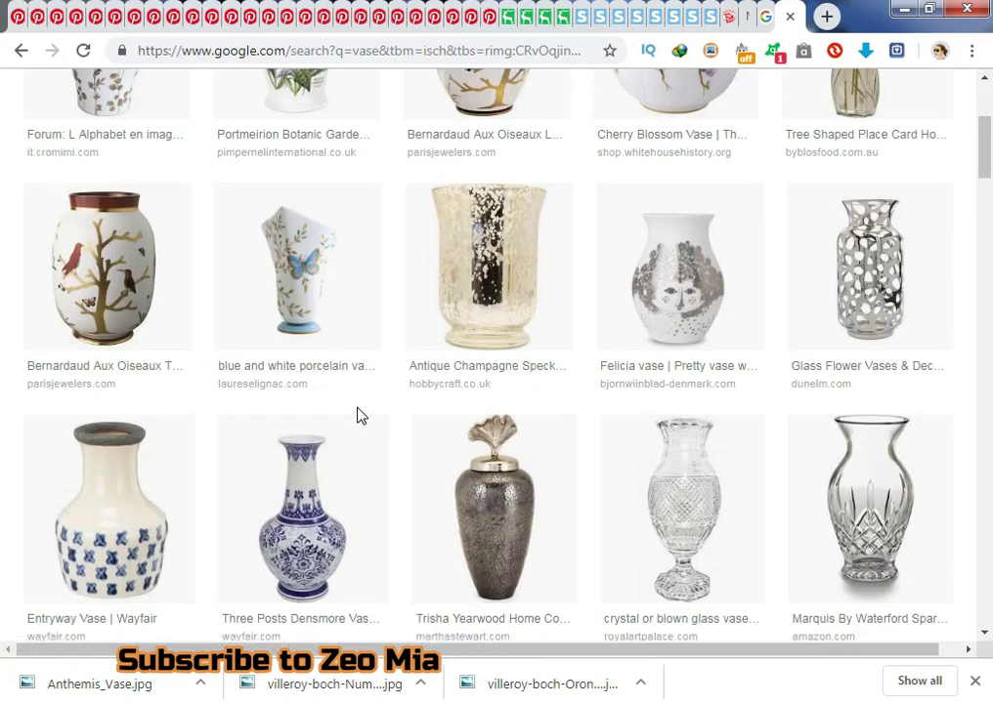
scroll(180, 356, "down", 2)
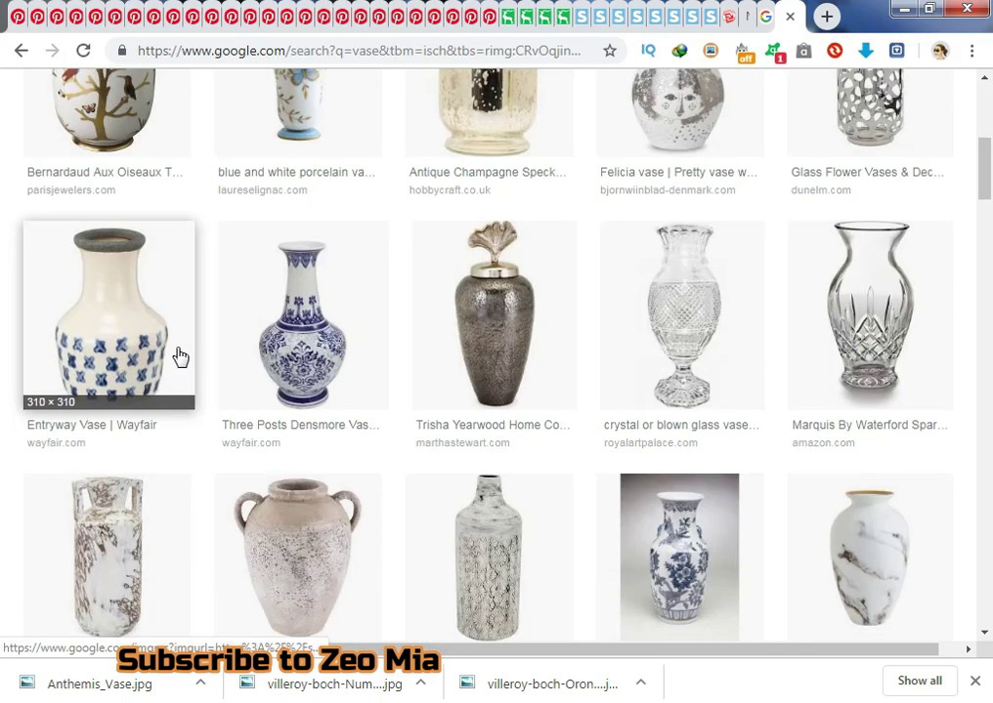
scroll(178, 357, "down", 2)
scroll(180, 362, "down", 2)
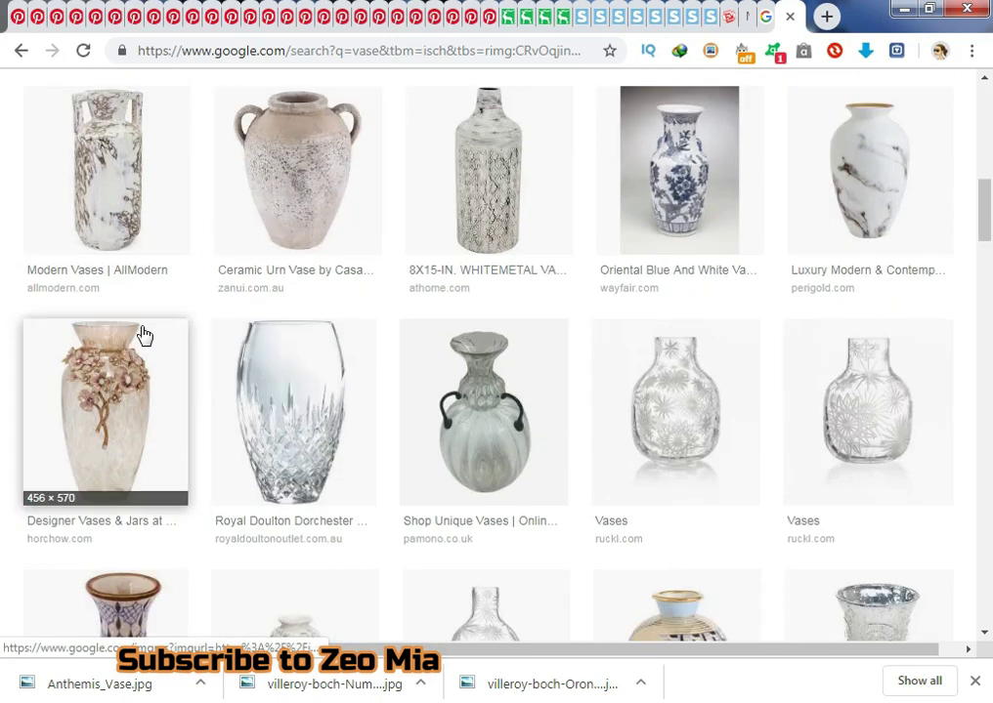
scroll(4, 362, "down", 2)
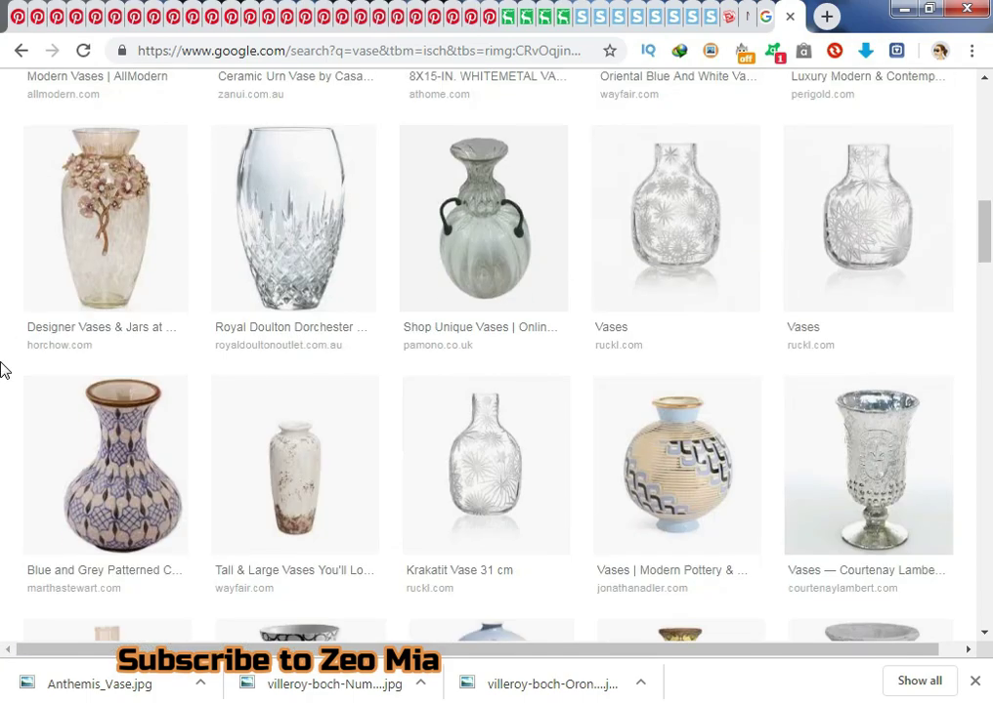
scroll(5, 368, "down", 4)
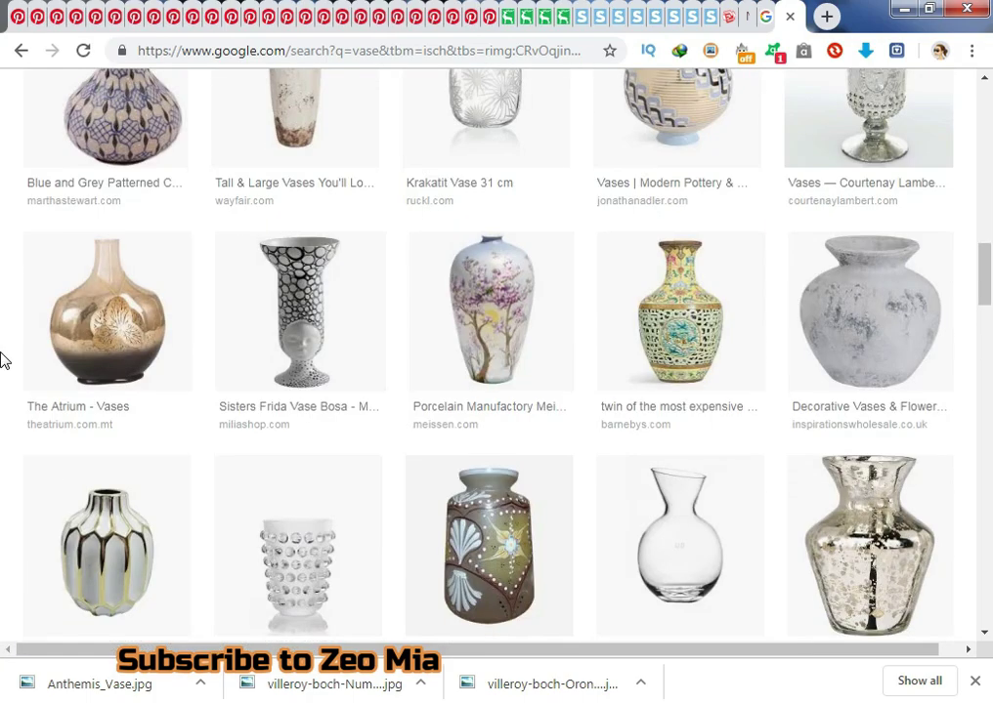
scroll(5, 362, "down", 4)
scroll(5, 357, "down", 2)
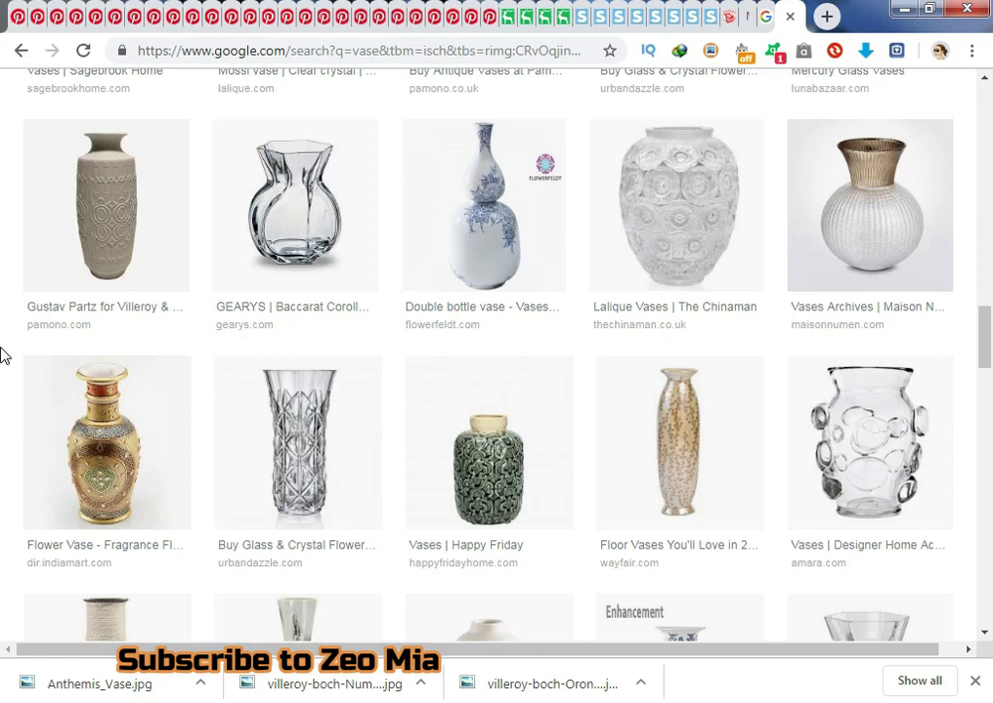
left_click(445, 222)
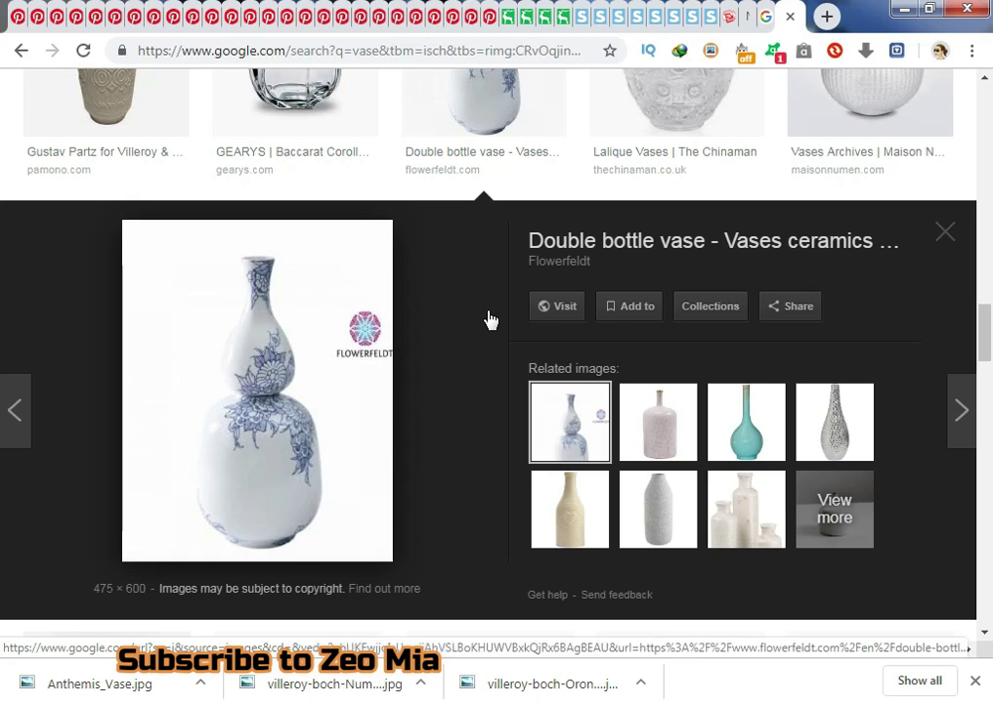
right_click(224, 411)
left_click(256, 258)
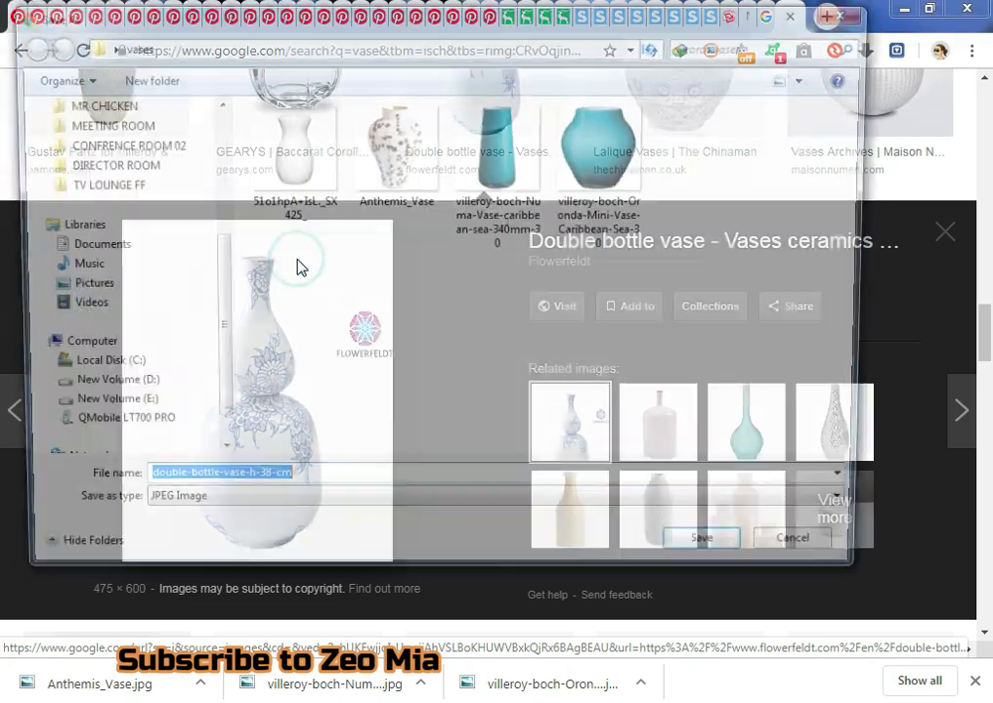
left_click(740, 554)
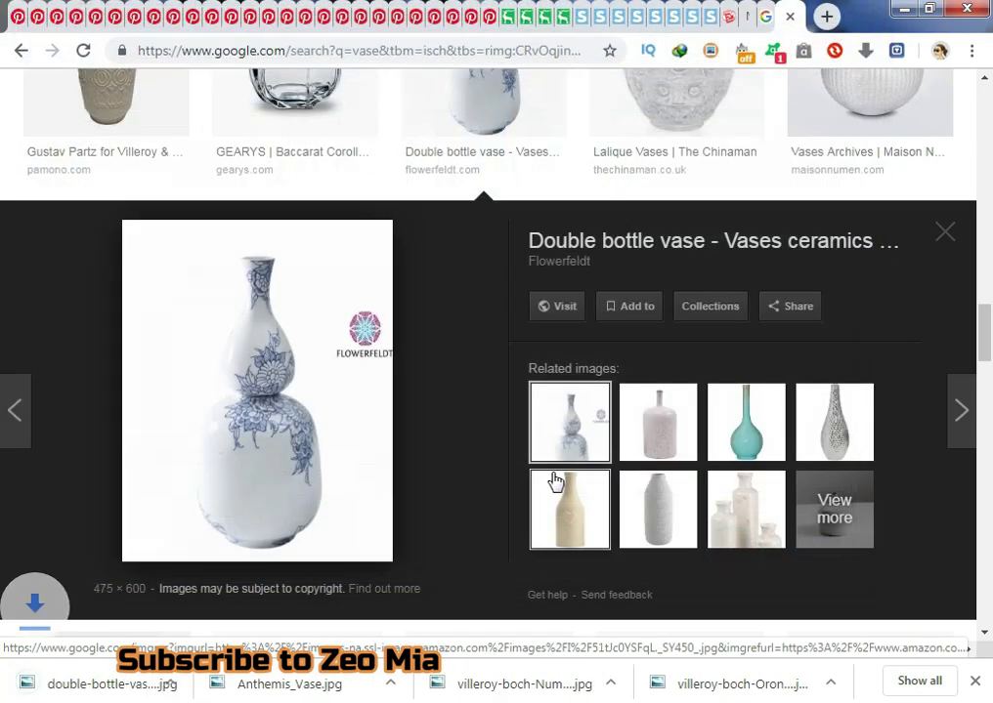
left_click(863, 423)
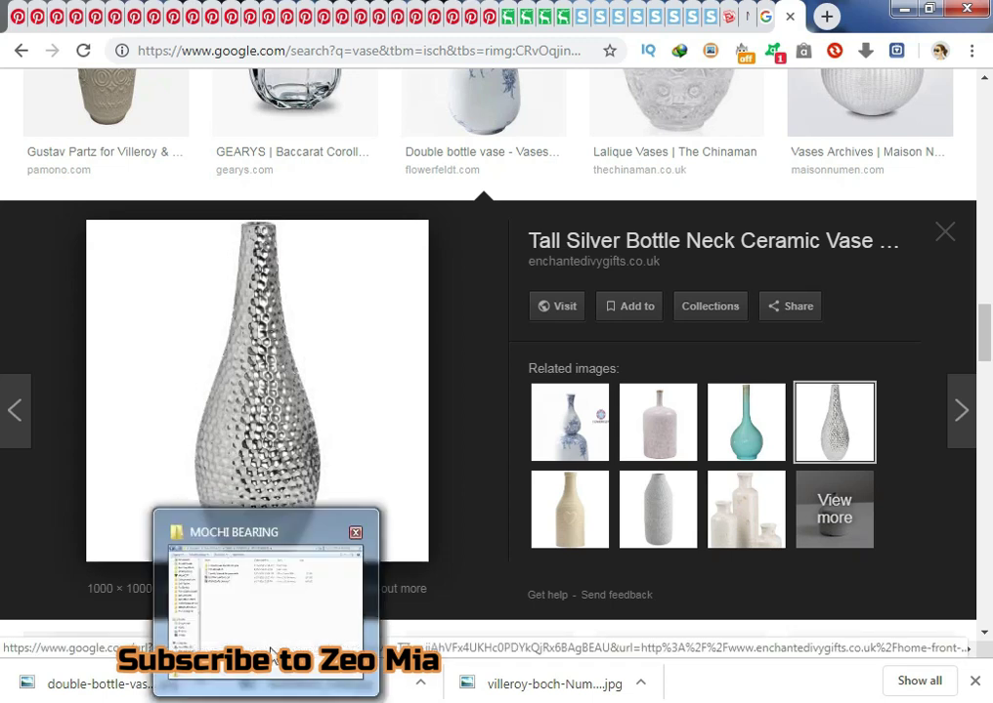
left_click(274, 613)
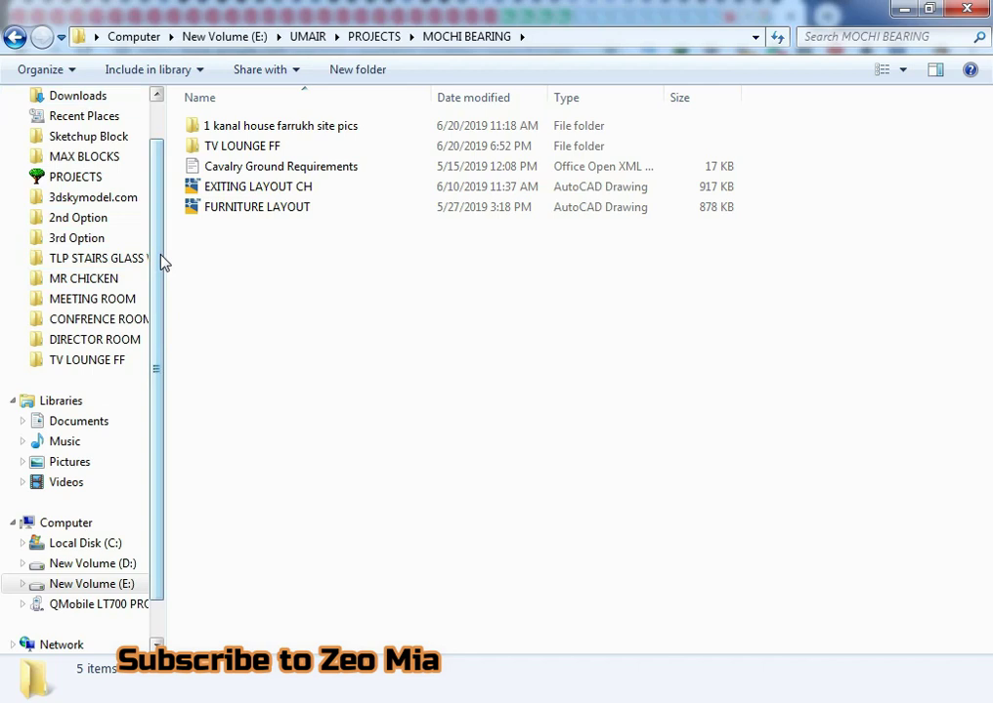
- Select all five images in the Desktop's vases folder and drag them onto AutoCAD
left_click_drag(156, 262, 155, 239)
left_click(71, 124)
left_click(527, 555)
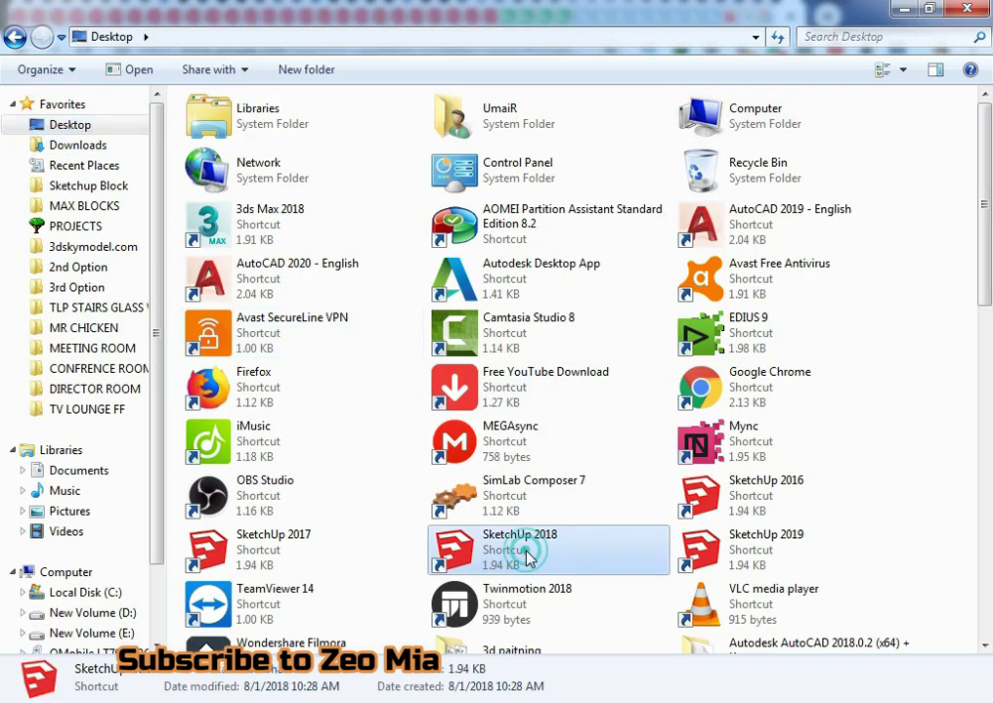
key("v")
key("v")
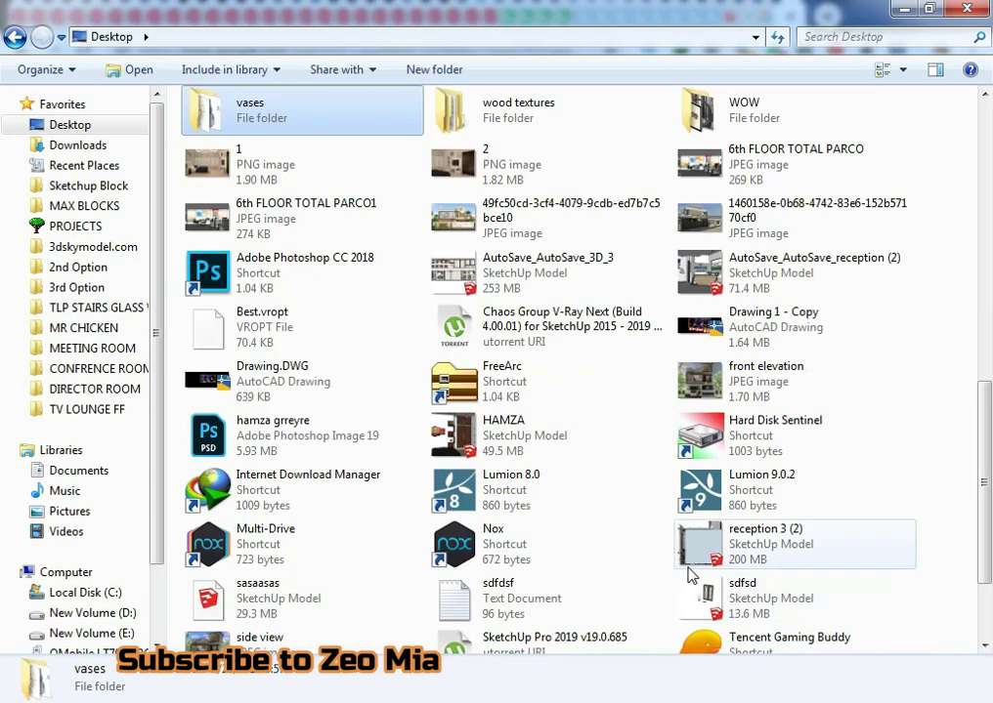
double_click(259, 103)
left_click_drag(849, 295, 330, 235)
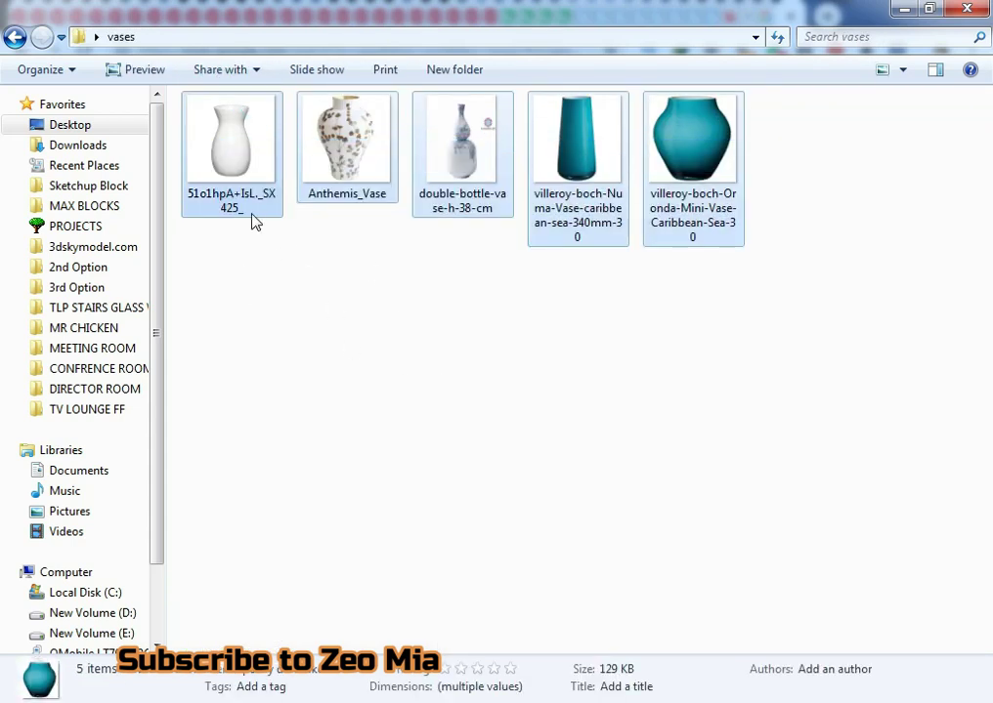
mouse_move(252, 185)
left_mouse_down()
mouse_move(415, 429)
mouse_move(447, 700)
mouse_move(360, 424)
mouse_move(458, 642)
left_mouse_up()
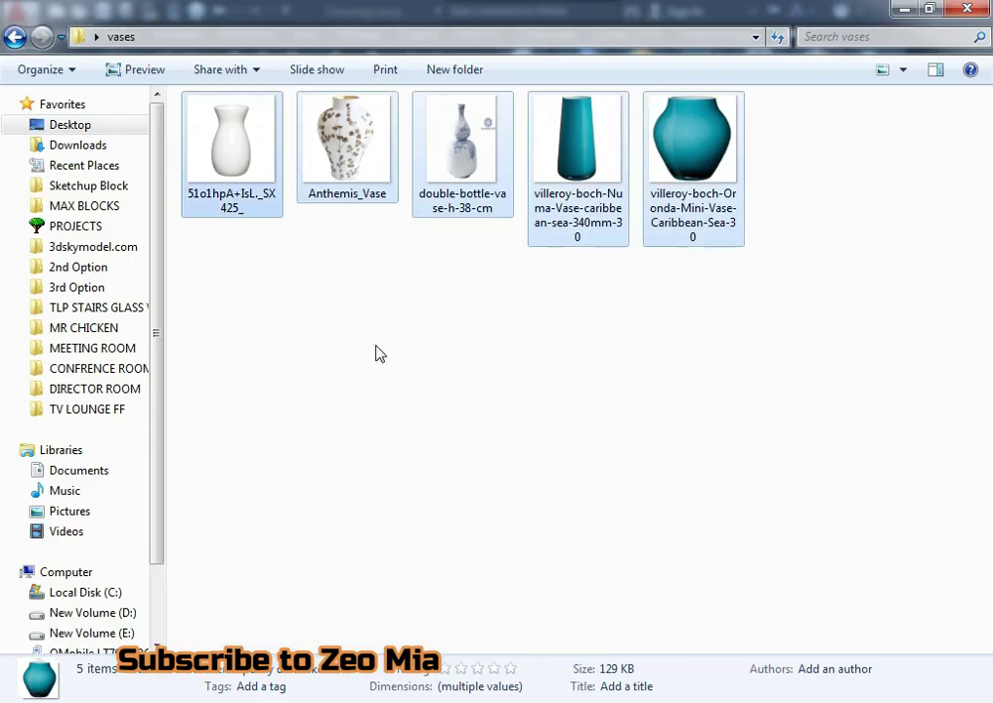
- Insert the white vase image into Drawing2 with the picked scale and zero rotation
mouse_move(231, 147)
left_mouse_down()
mouse_move(457, 681)
mouse_move(388, 403)
left_mouse_up()
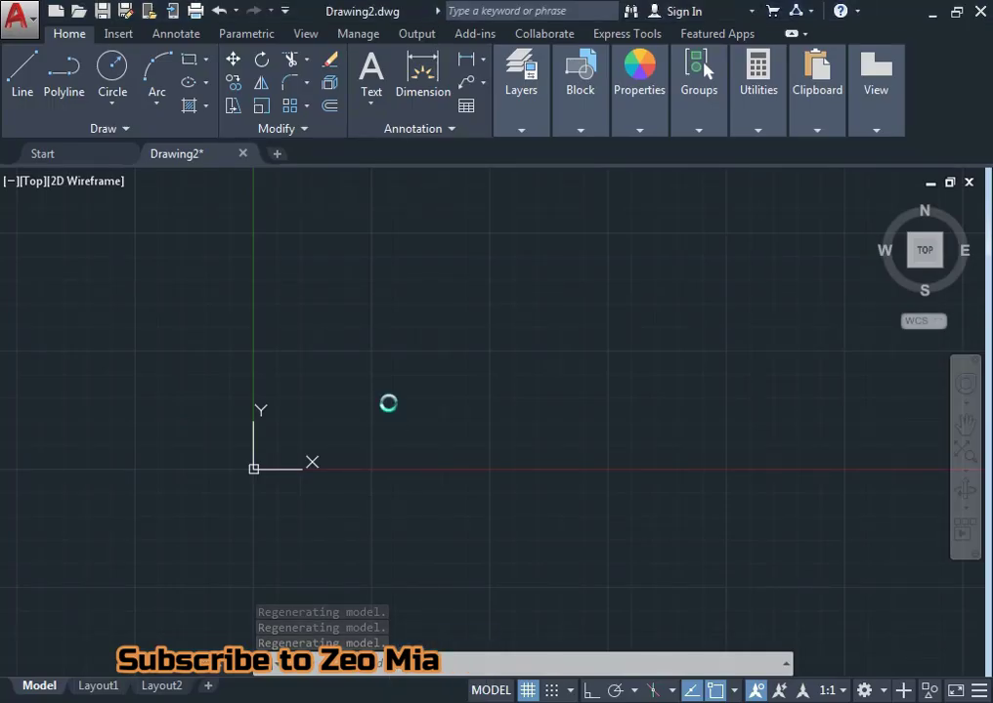
left_click(386, 318)
left_click(520, 249)
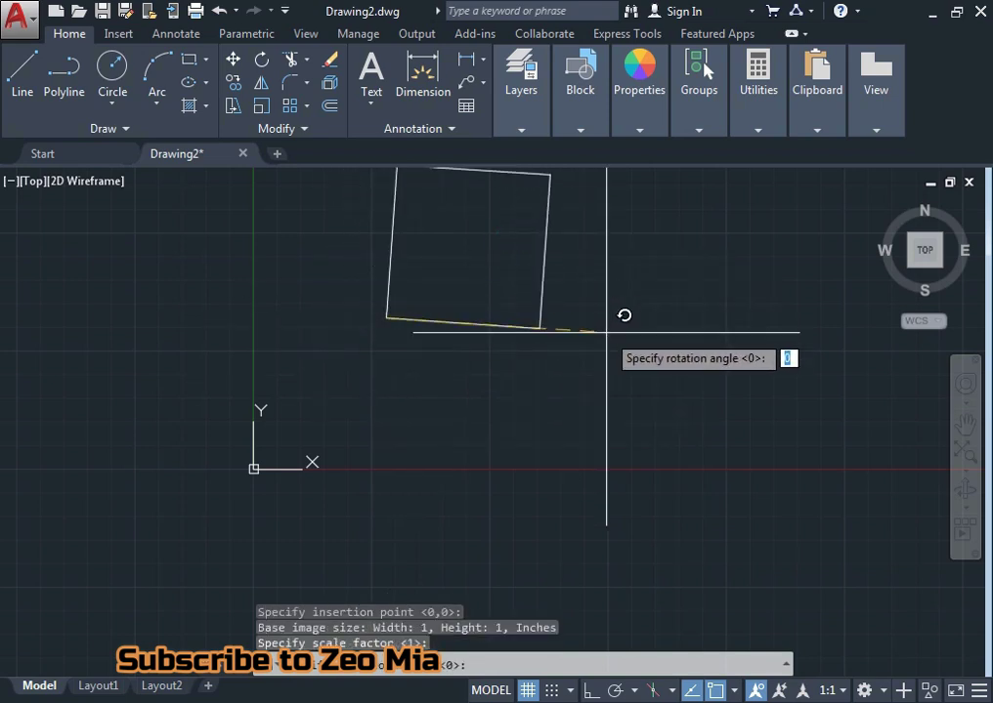
key("F8")
left_click(602, 327)
middle_click_drag(513, 373, 525, 445)
scroll(525, 444, "up", 5)
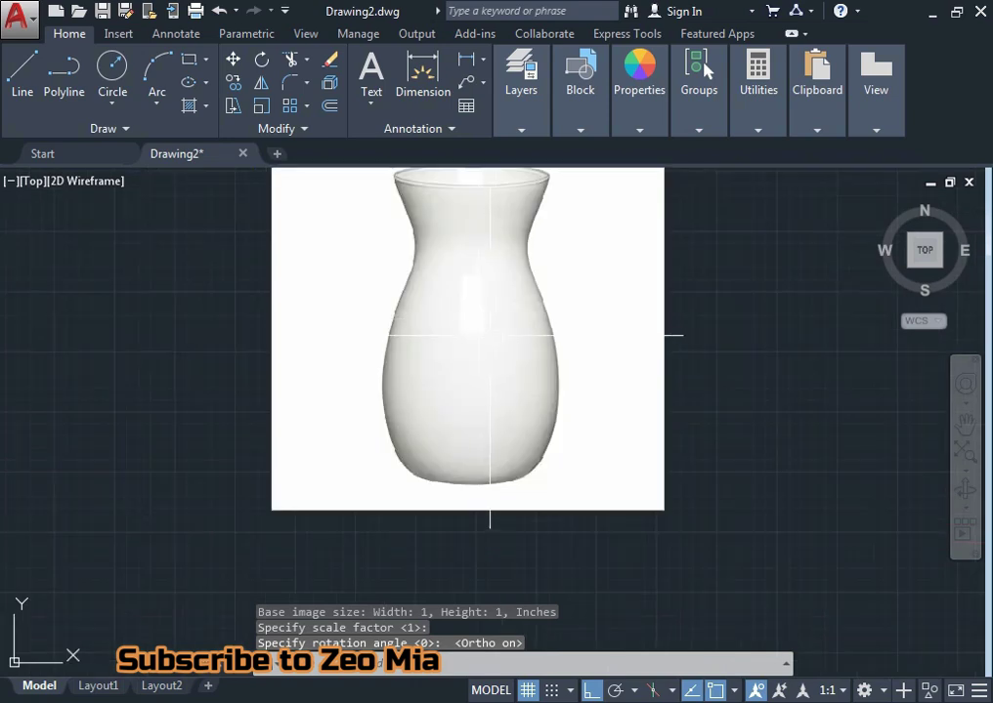
scroll(463, 419, "down", 1)
middle_click_drag(463, 419, 453, 423)
- Measure the image's right edge with a vertical linear dimension reading 2032.4698
type("dli")
key("Return")
left_click(594, 550)
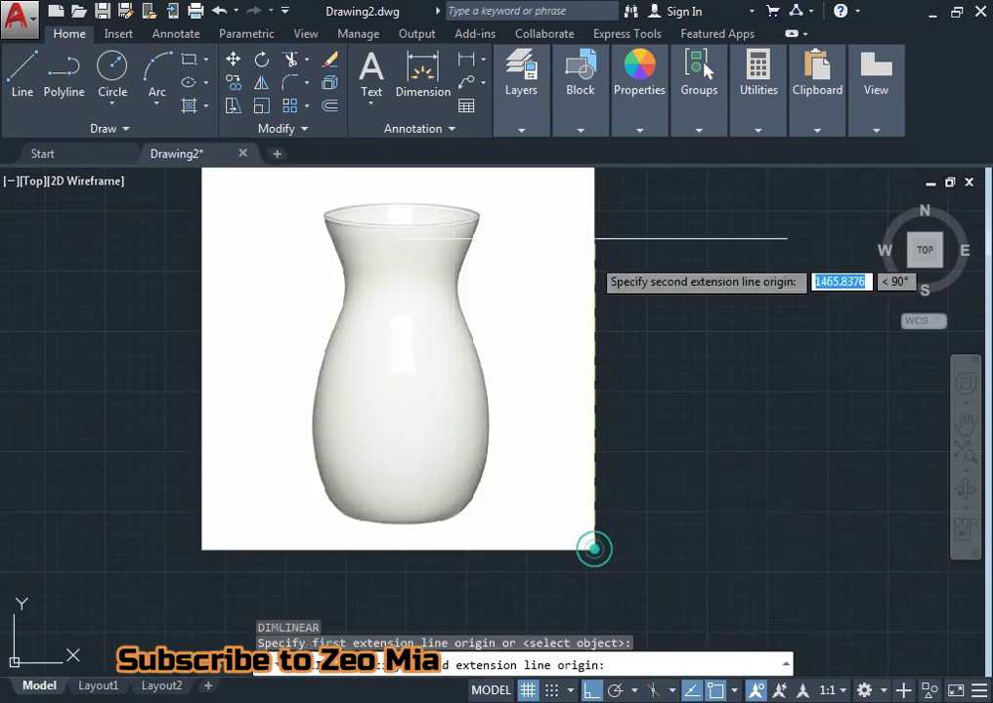
middle_click_drag(594, 170, 579, 257)
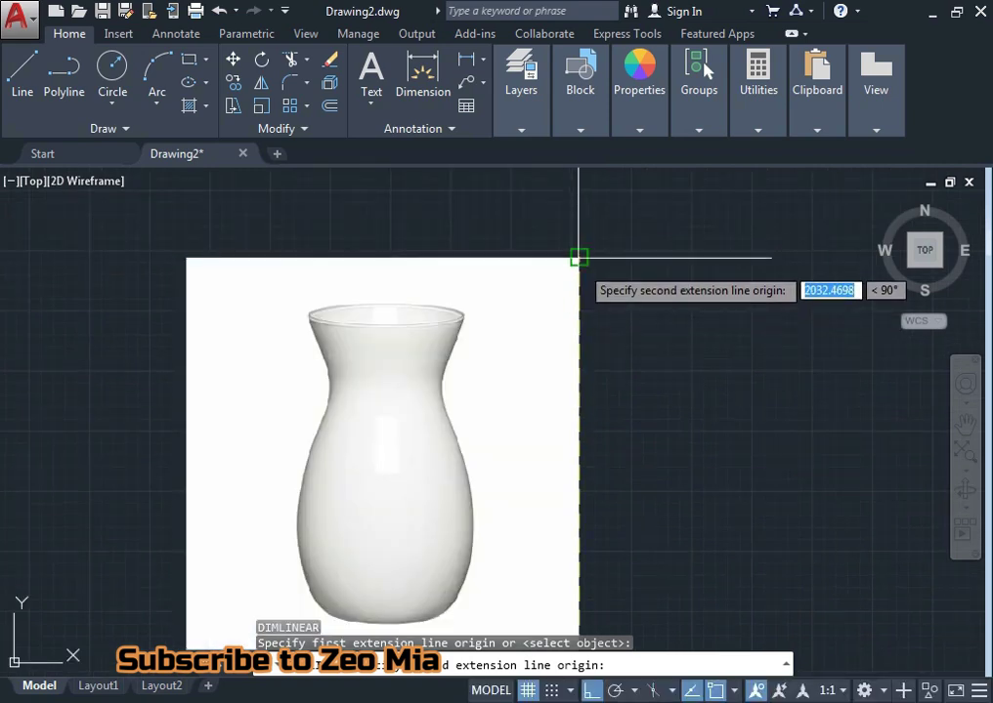
left_click(578, 259)
middle_click_drag(612, 411, 588, 297)
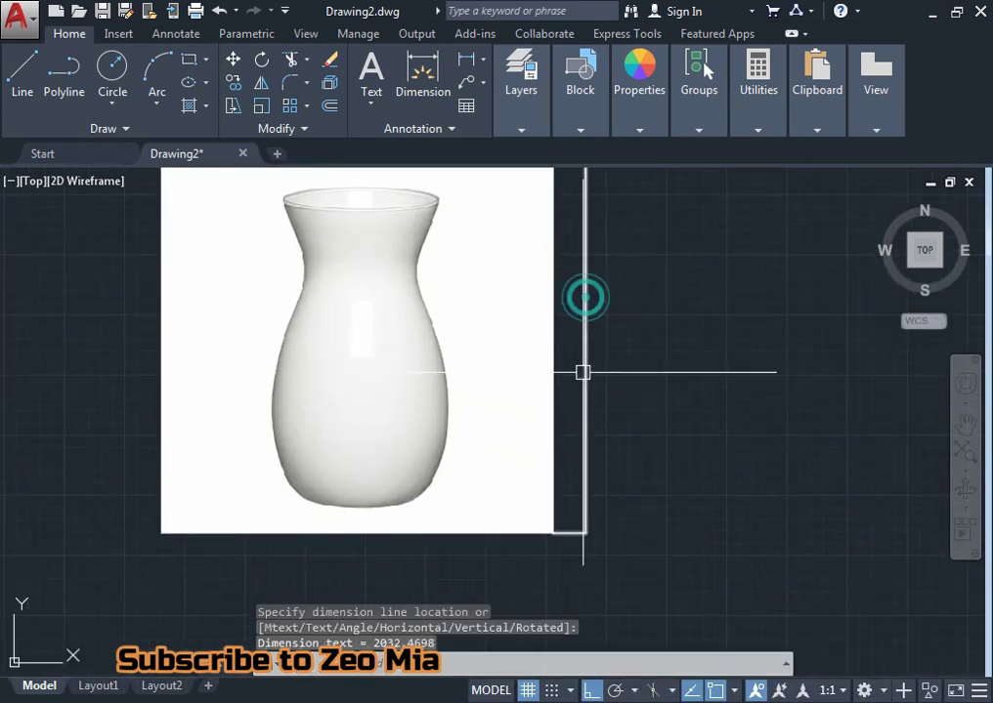
scroll(580, 337, "up", 3)
scroll(581, 332, "up", 2)
scroll(581, 332, "up", 3)
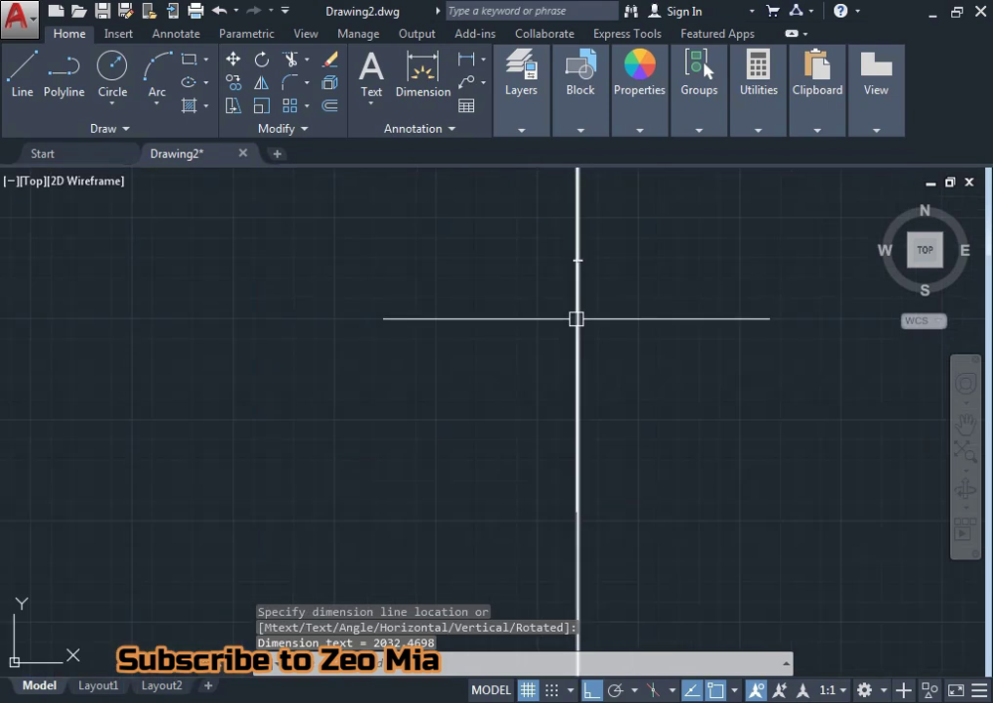
scroll(576, 279, "up", 2)
scroll(562, 313, "down", 3)
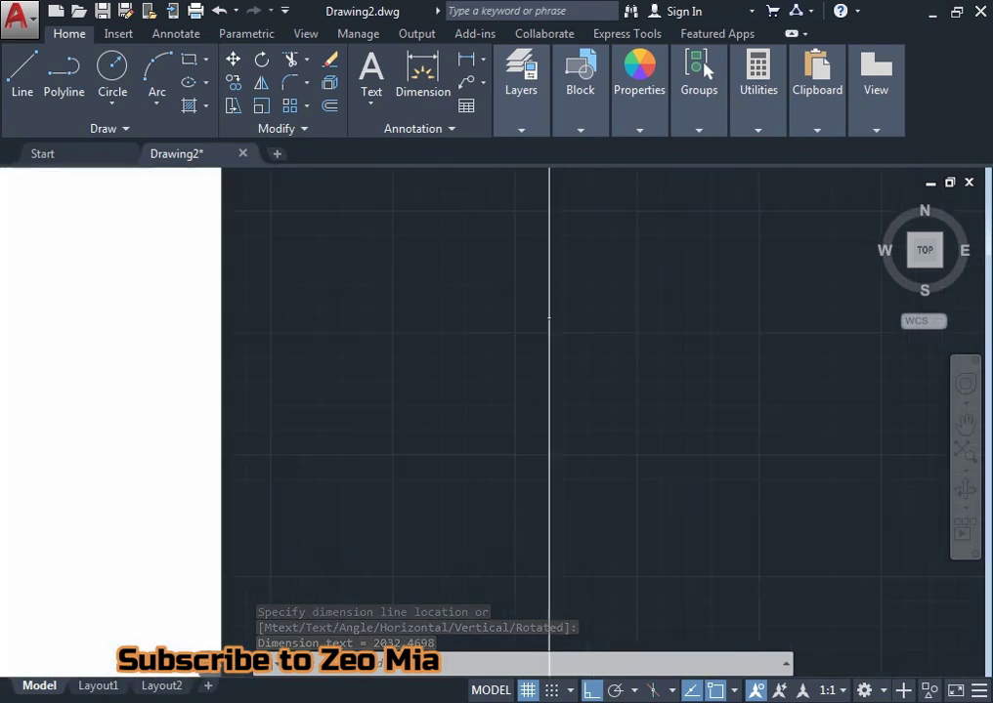
scroll(540, 344, "down", 3)
type("un")
key("Return")
- Set the drawing length units to Architectural
left_click(395, 226)
left_click(395, 240)
left_click(377, 533)
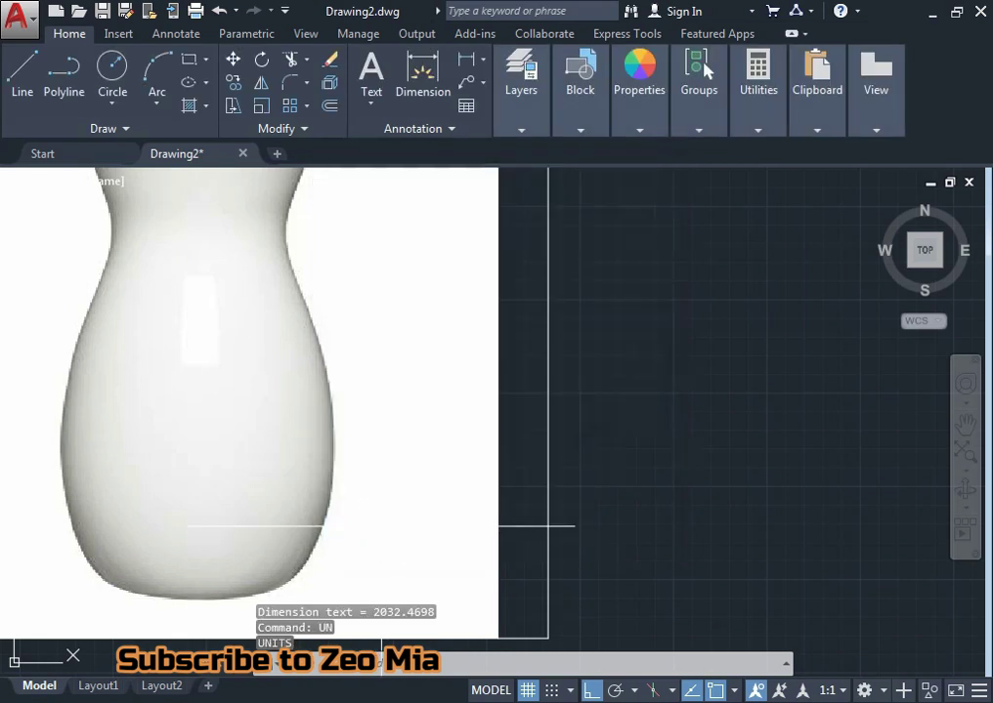
type("d")
- Give the Standard dimension style Architectural units, 6" text height and text aligned with the line
key("Return")
left_click(716, 319)
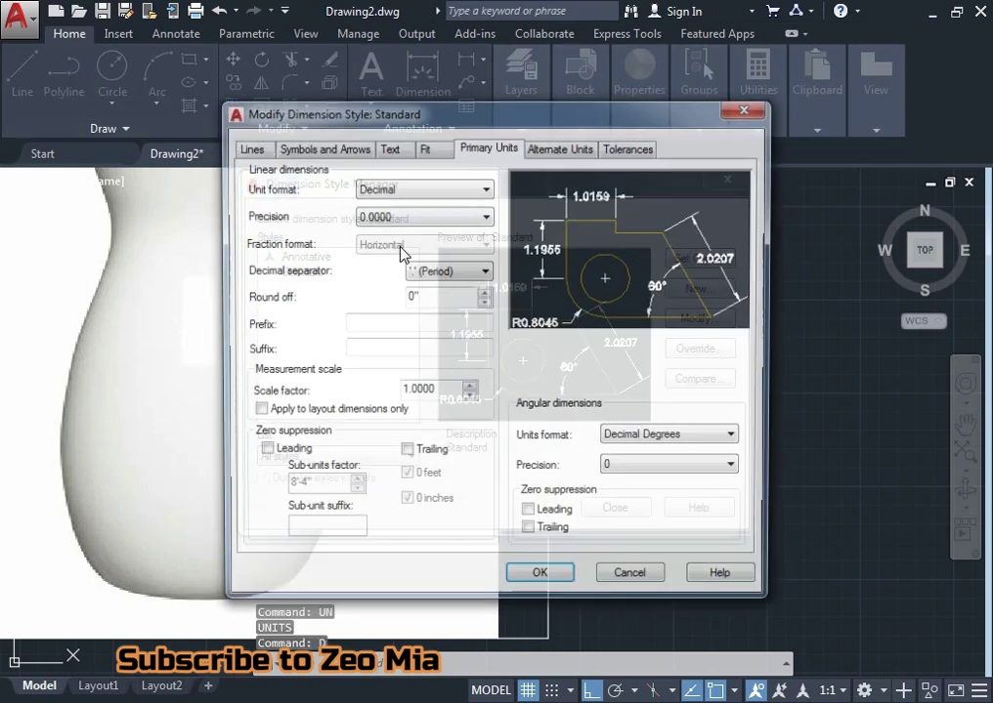
left_click(405, 192)
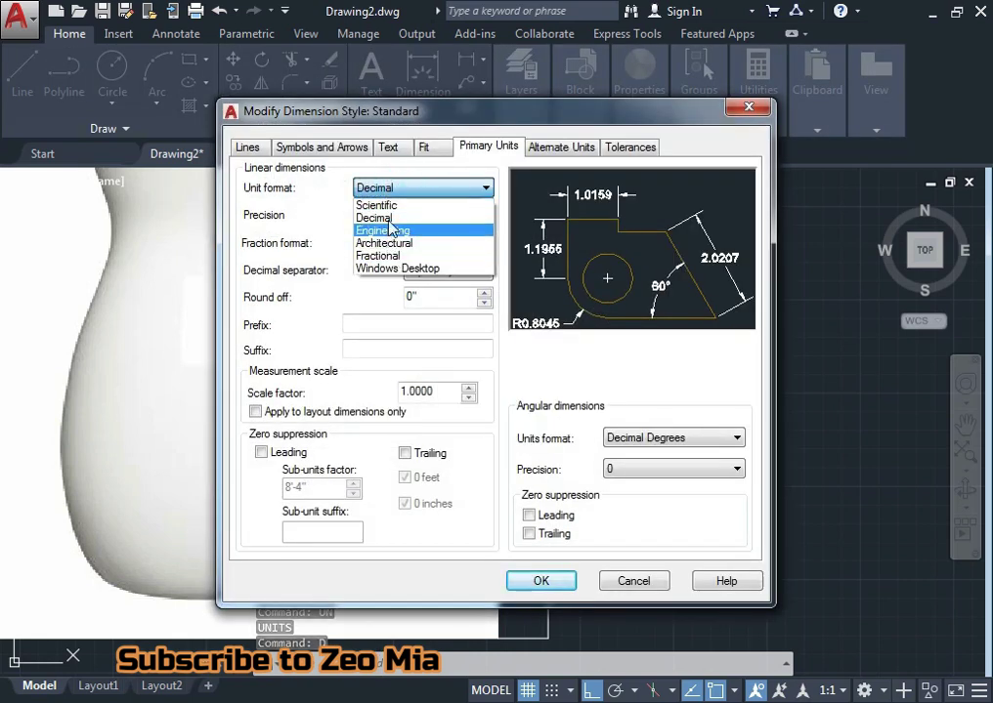
left_click(386, 243)
left_click(388, 147)
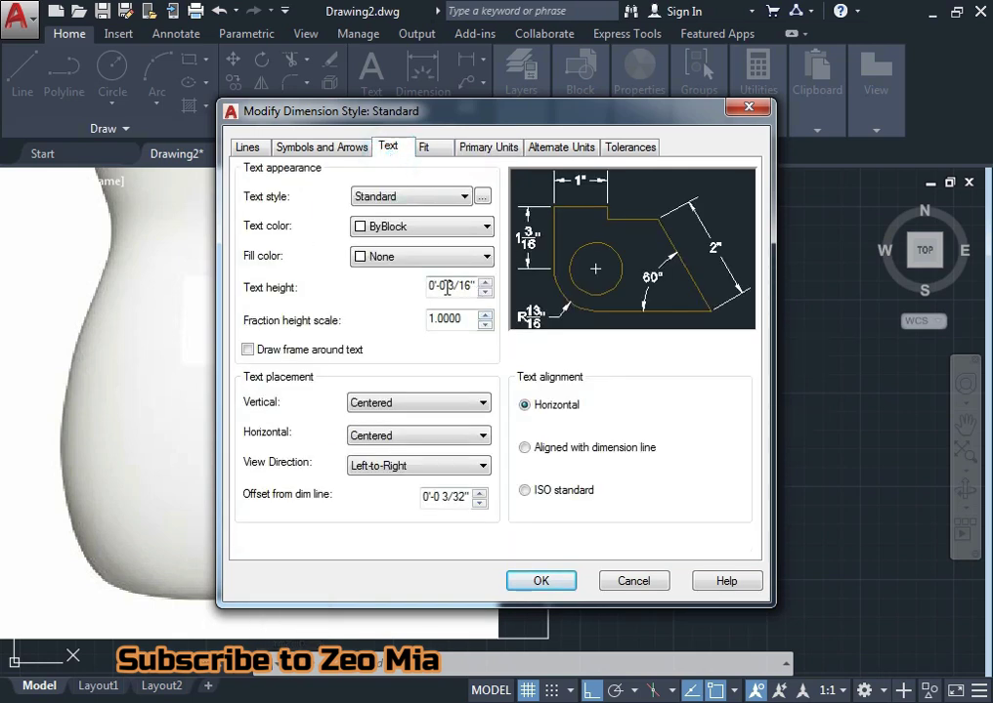
left_click_drag(435, 283, 450, 283)
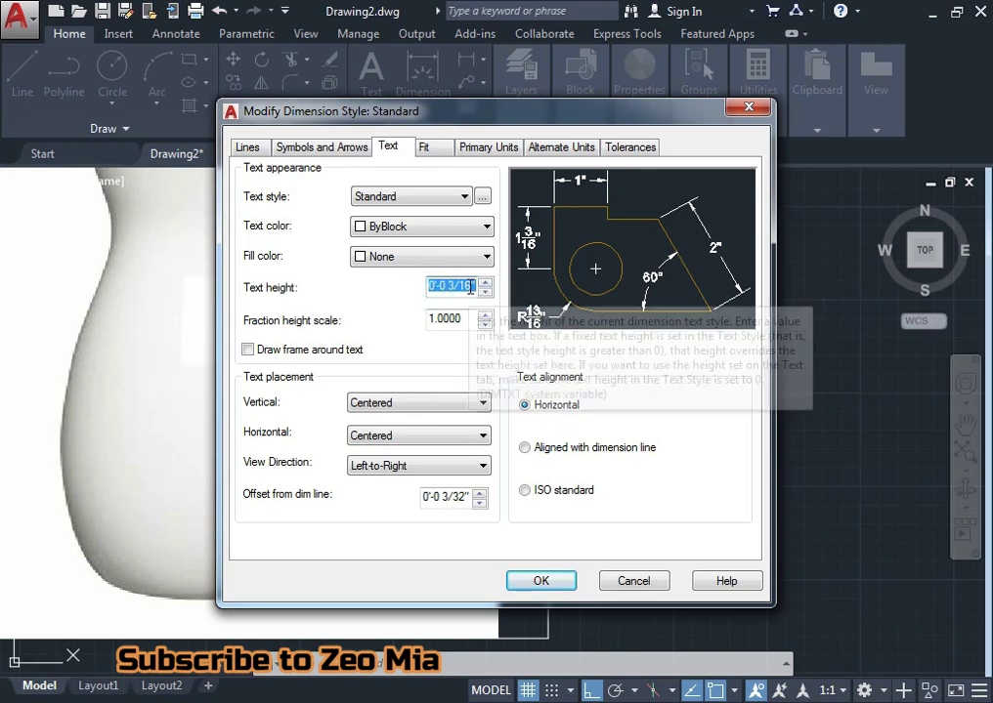
type("6")
left_click(539, 583)
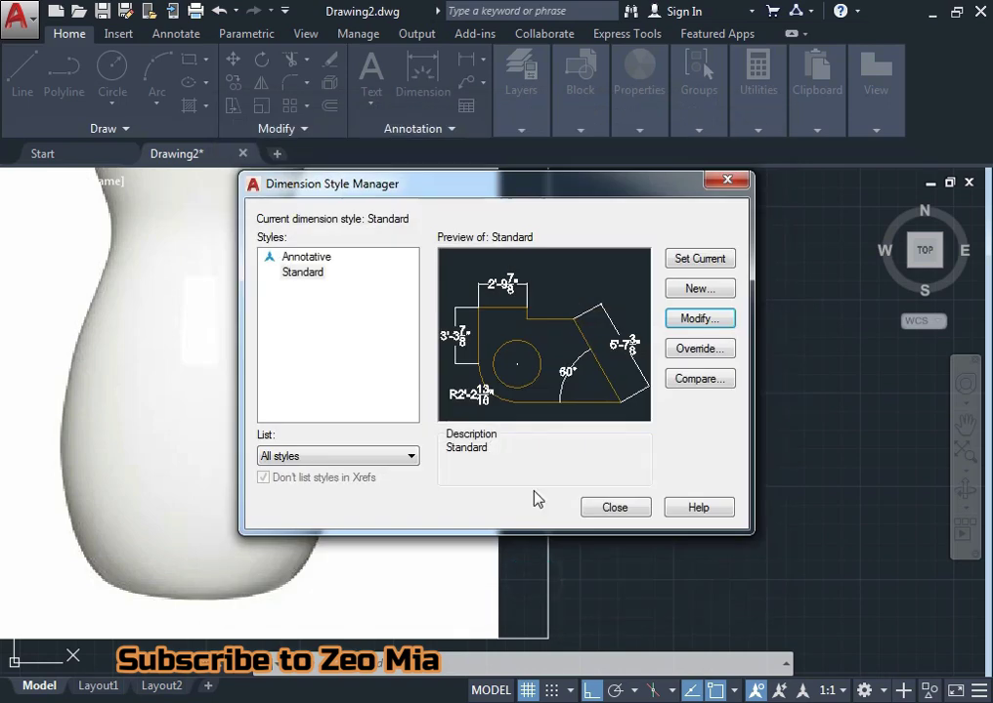
left_click(701, 318)
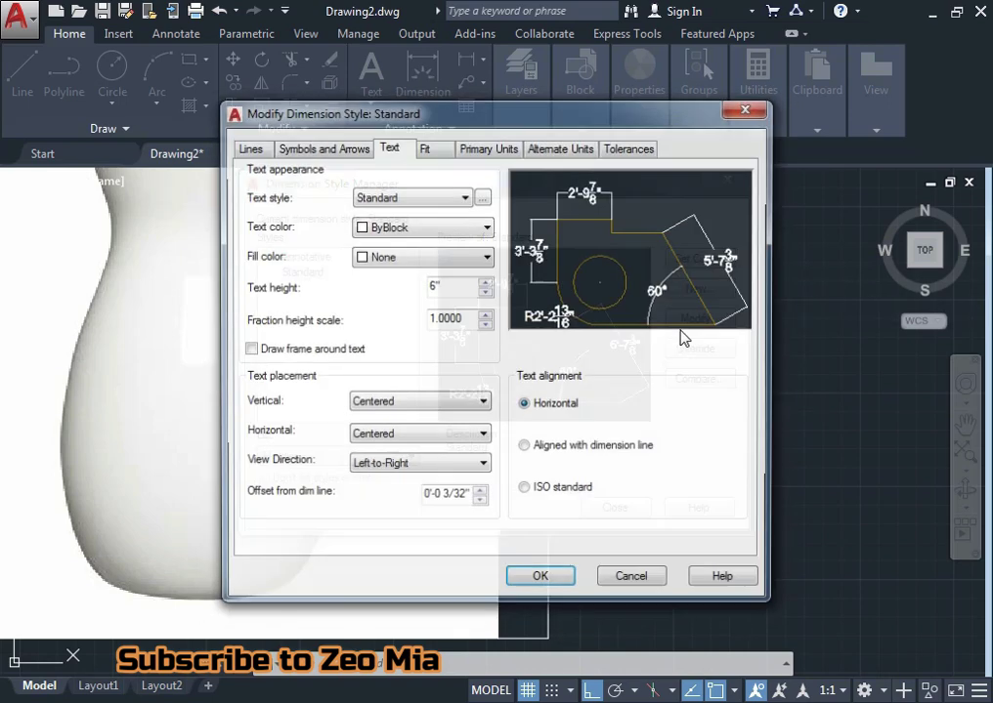
left_click(525, 447)
left_click(541, 582)
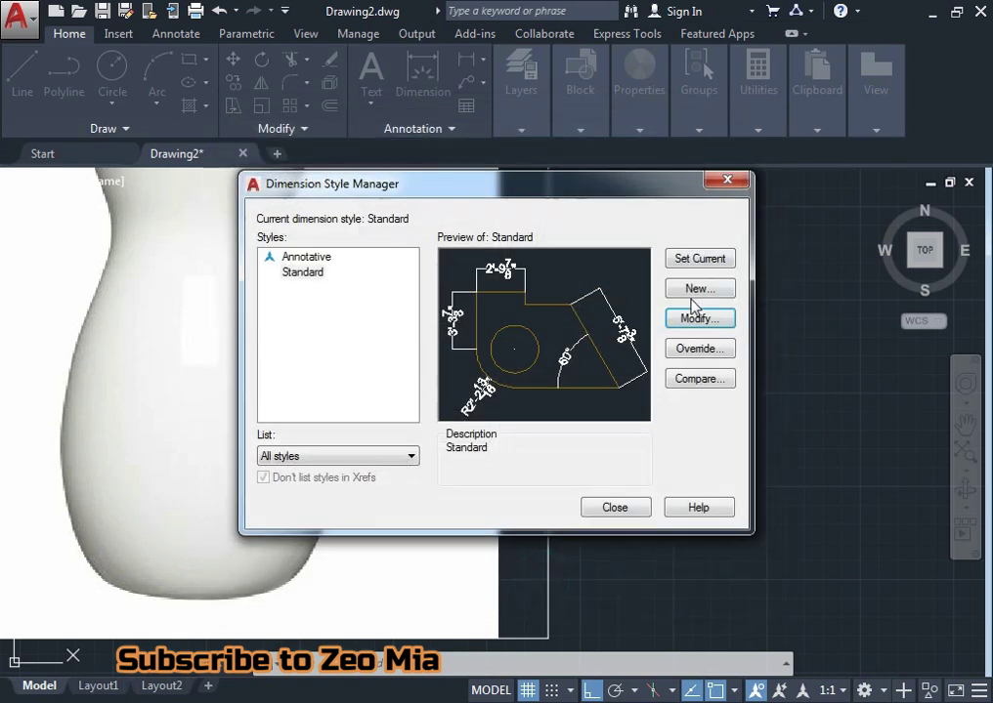
left_click(614, 508)
- Erase the measuring dimension, leaving only the vase image
scroll(552, 337, "up", 5)
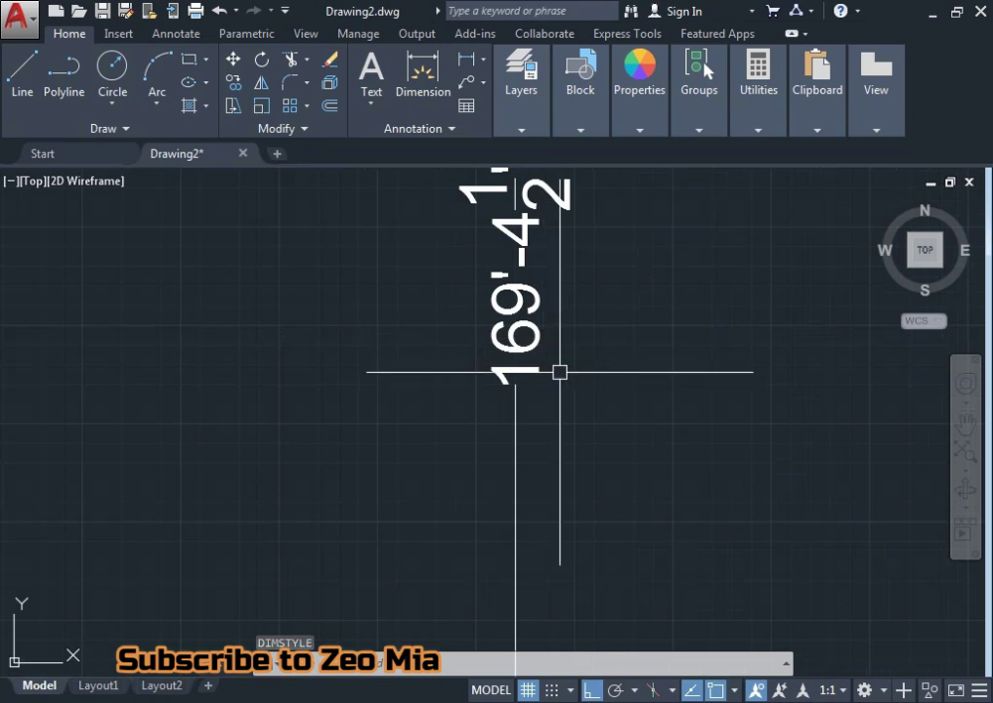
type("e")
key("Return")
left_click_drag(598, 331, 516, 398)
scroll(516, 399, "down", 3)
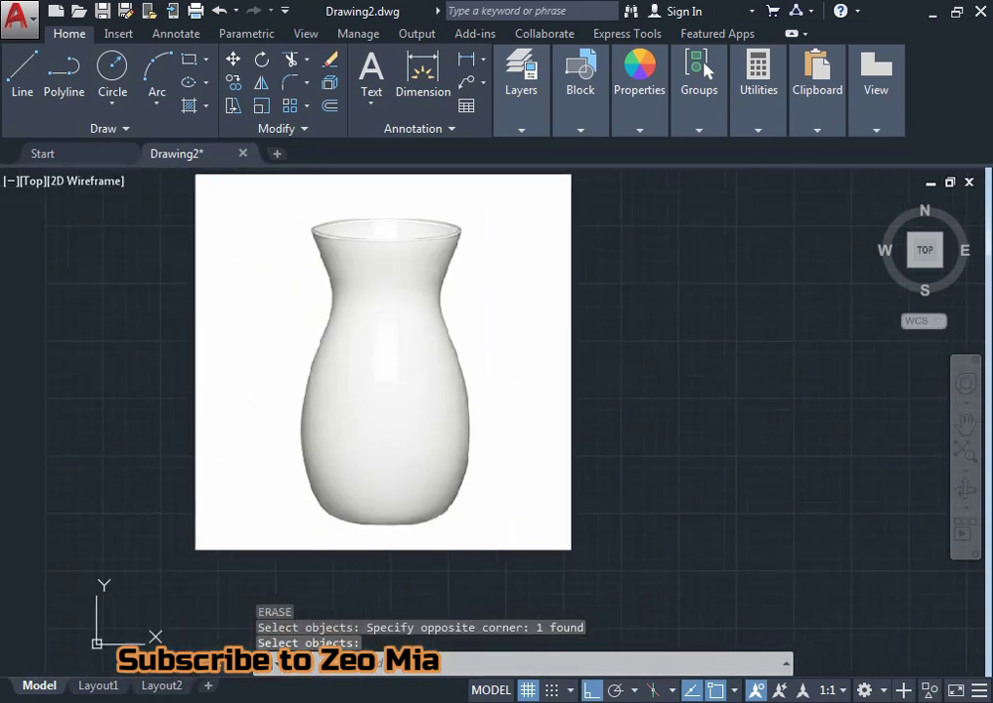
scroll(461, 402, "down", 3)
type("SC")
- Scale the vase image down using its lower-left corner as the base point
key("Return")
left_click(439, 391)
left_click(304, 494)
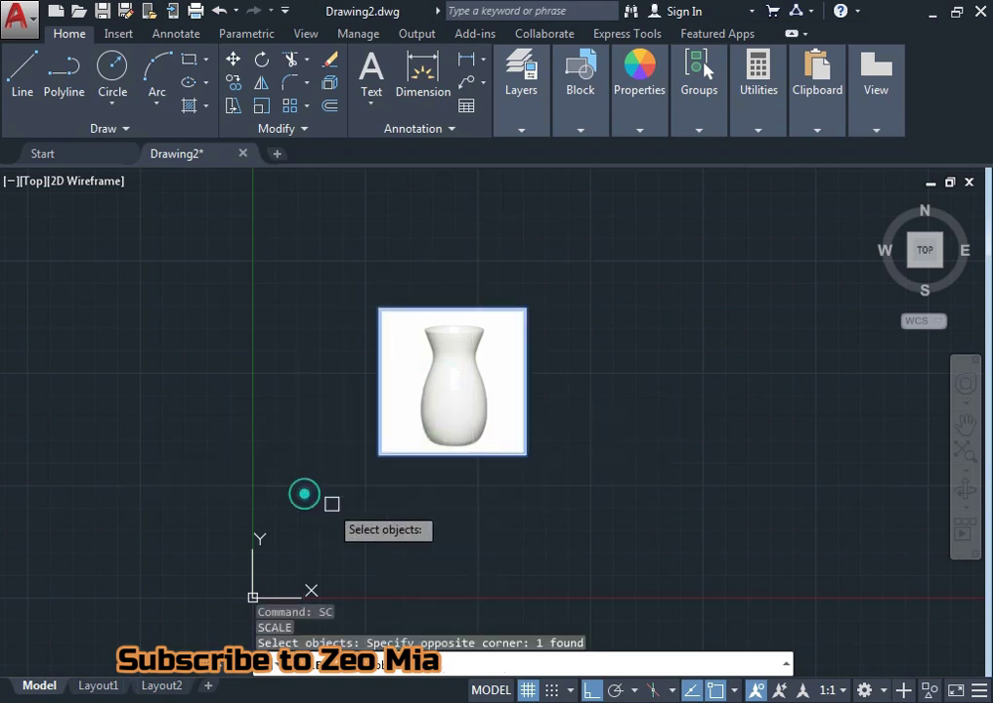
key("Return")
left_click(379, 455)
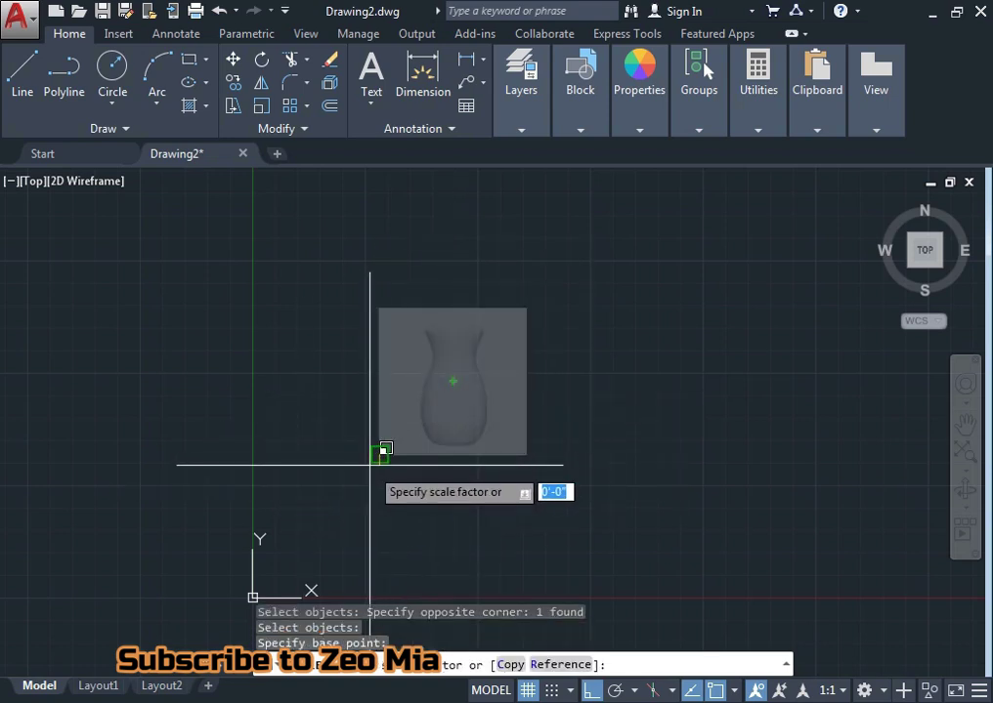
left_click(398, 450)
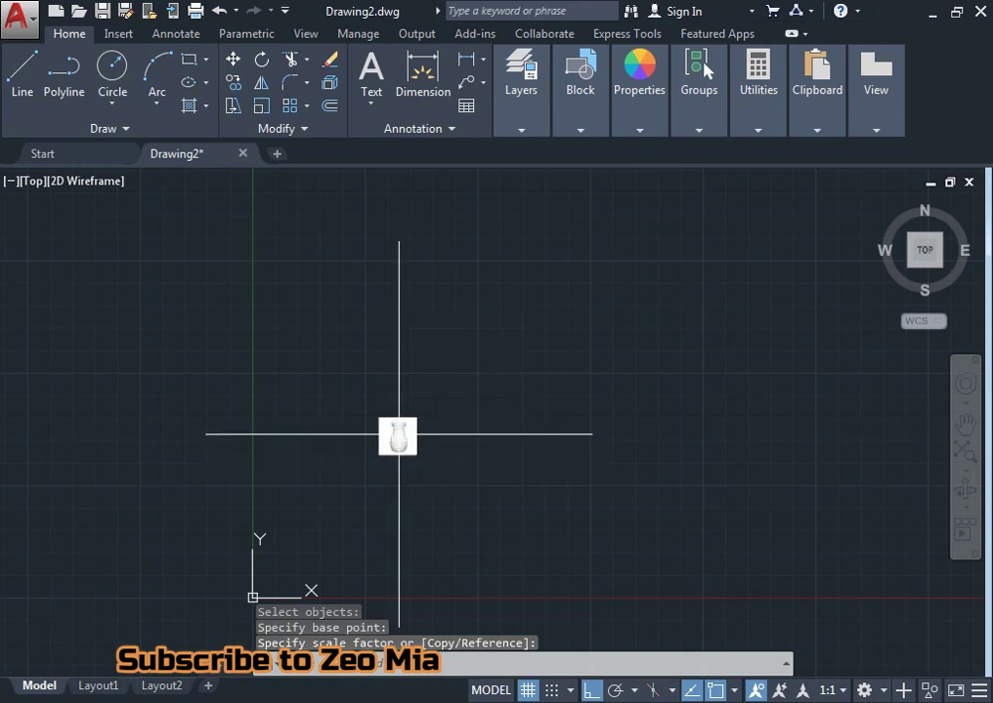
scroll(397, 434, "up", 7)
scroll(386, 440, "up", 3)
- Start a spline at the white vase's rim and trace down its neck, with ortho off
type("SP")
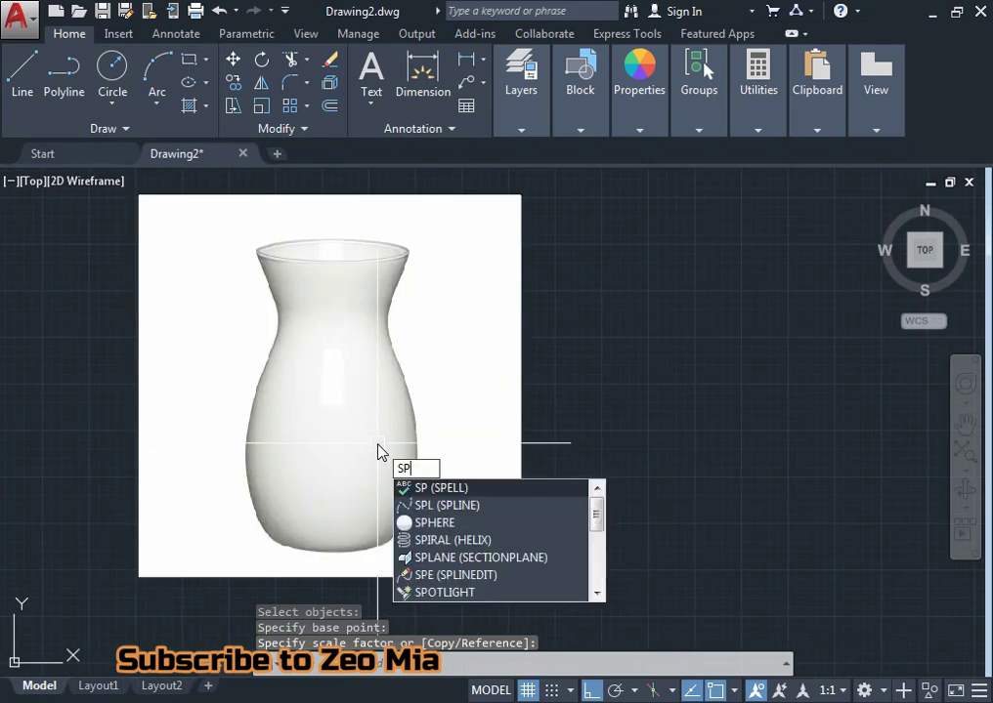
left_click(447, 505)
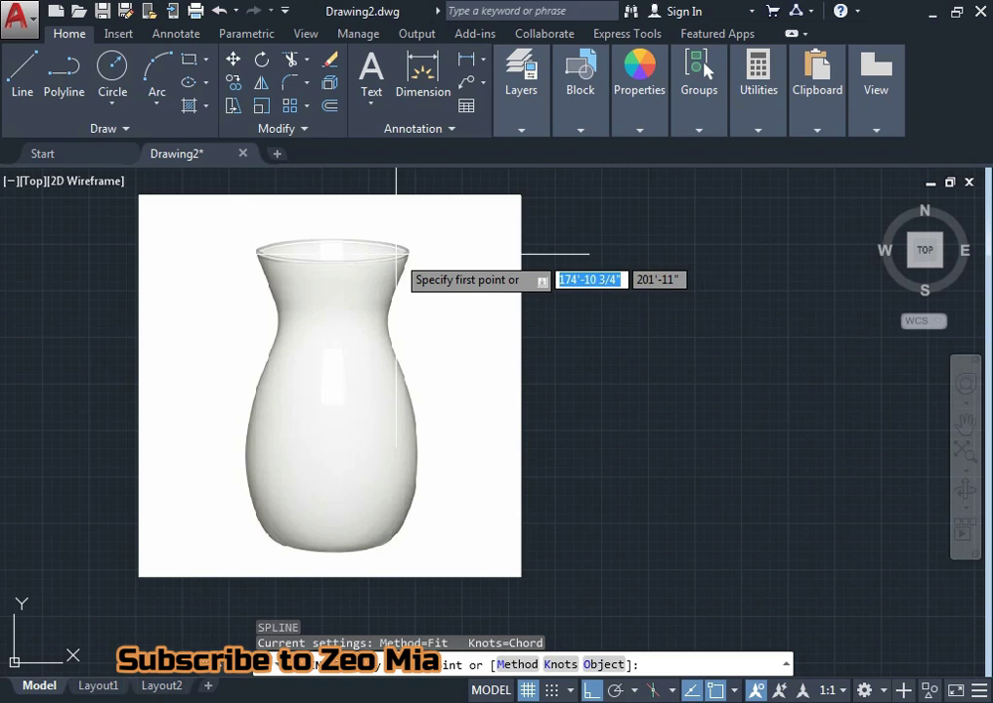
scroll(407, 252, "up", 5)
scroll(406, 252, "down", 2)
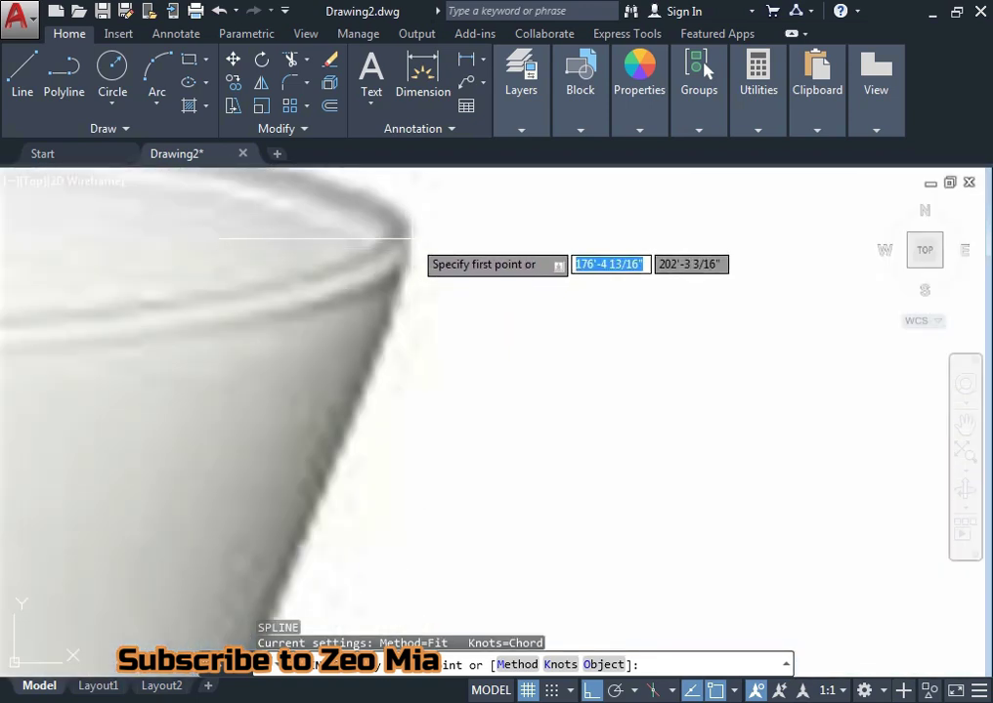
left_click(411, 239)
key("F8")
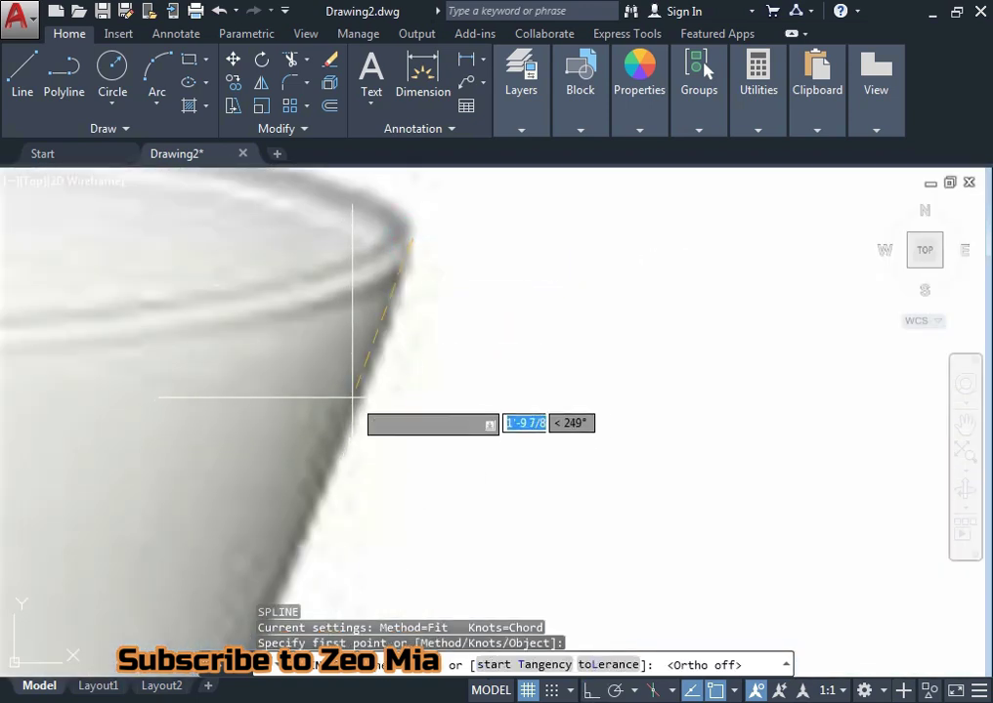
left_click(350, 418)
scroll(287, 562, "down", 2)
scroll(350, 391, "up", 2)
left_click(348, 389)
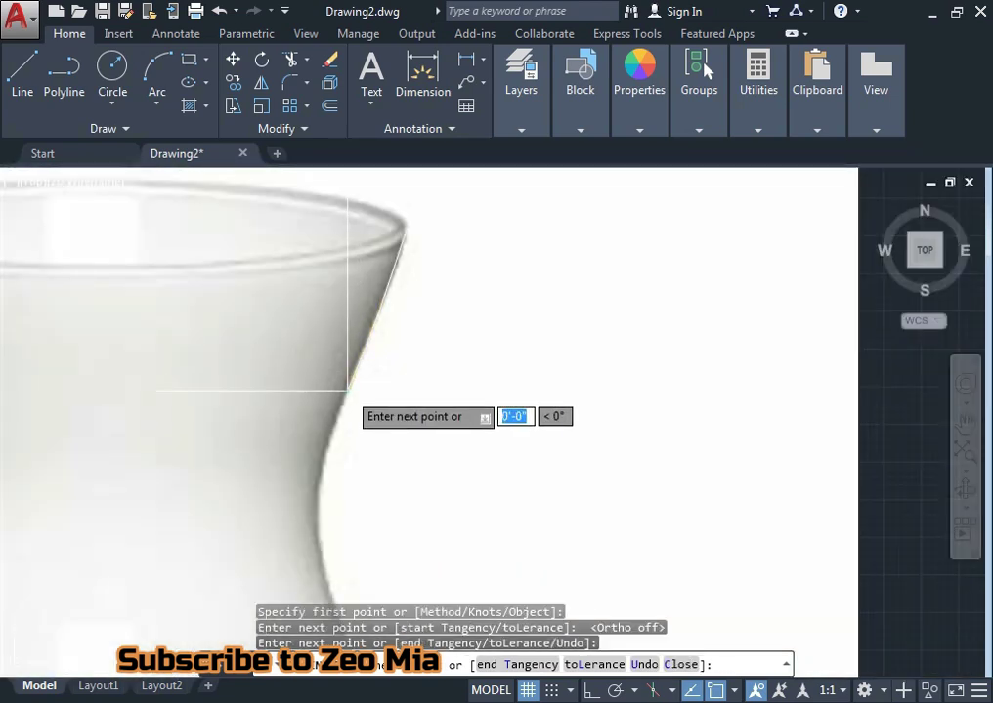
scroll(308, 440, "up", 1)
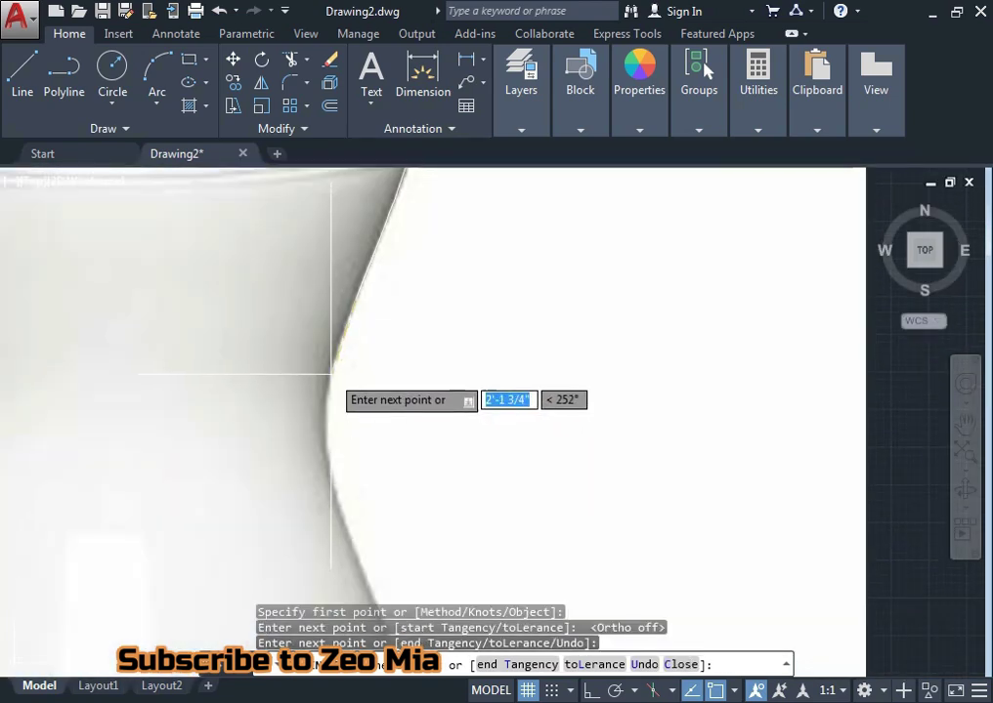
left_click(332, 374)
- Add spline fit points down the white vase's waist and body
left_click(324, 431)
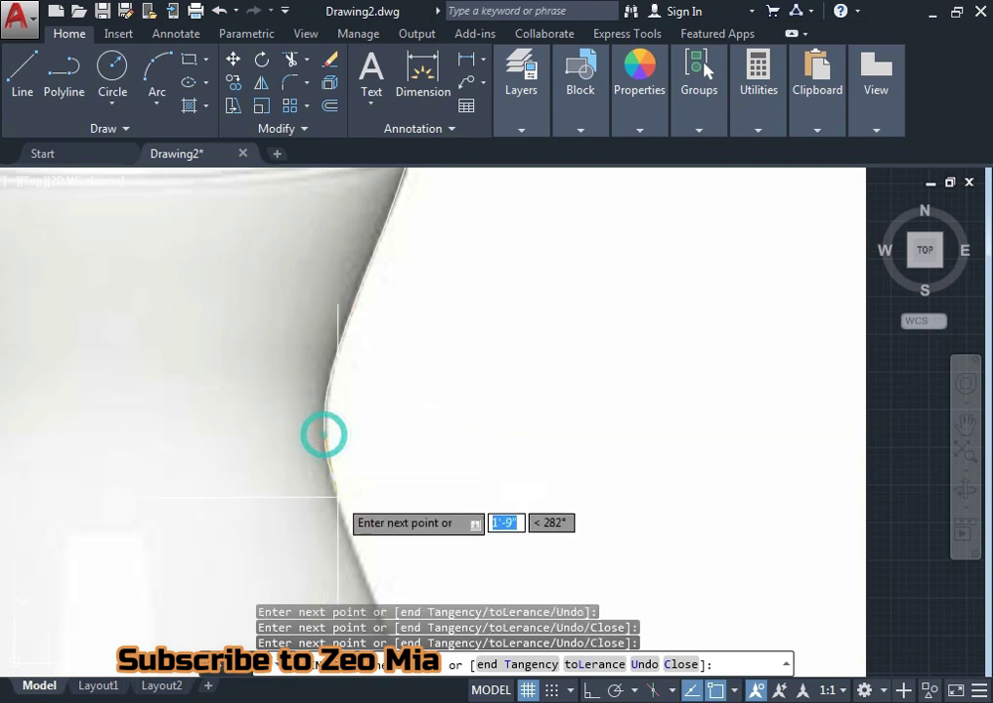
scroll(324, 431, "down", 1)
scroll(318, 266, "up", 1)
left_click(348, 361)
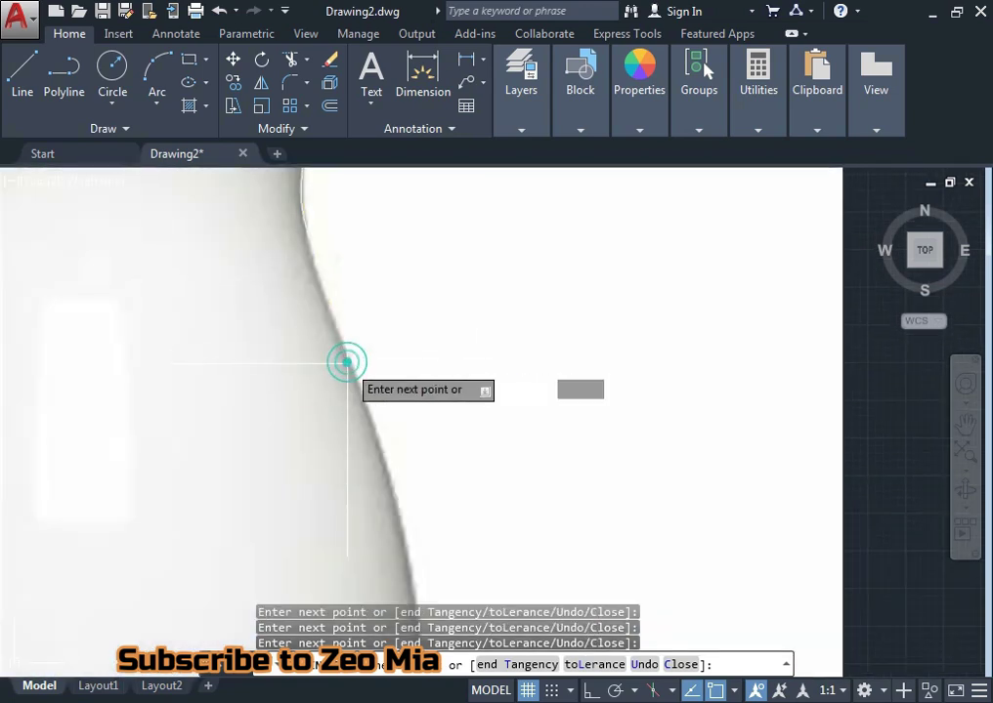
scroll(317, 256, "down", 1)
scroll(328, 311, "up", 1)
left_click(337, 285)
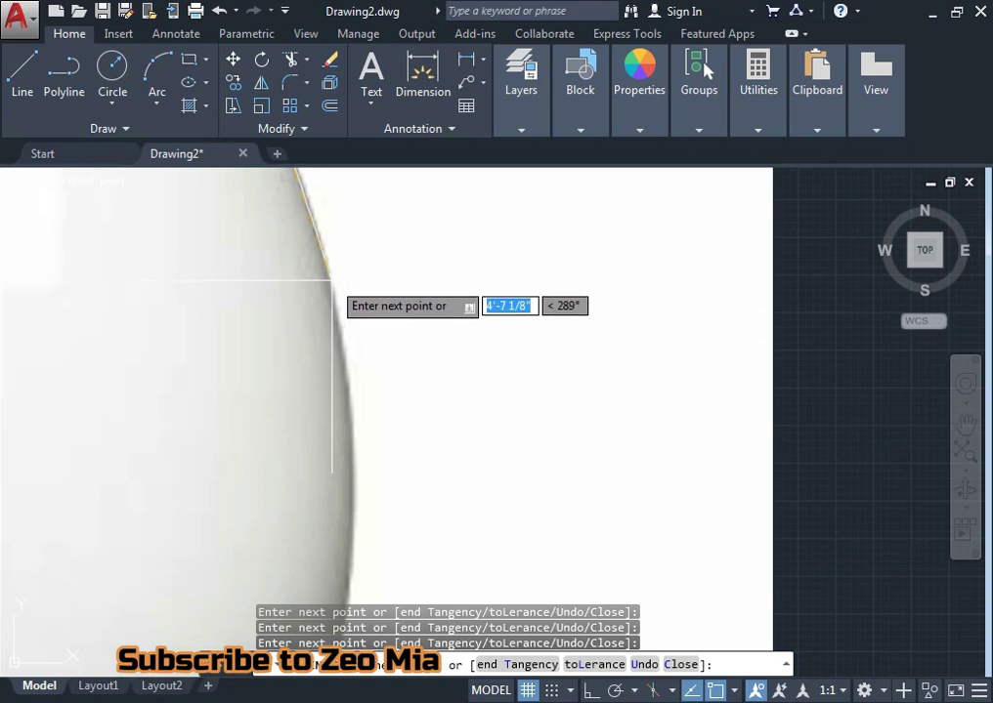
left_click(348, 419)
scroll(347, 419, "down", 1)
scroll(374, 317, "up", 1)
left_click(367, 273)
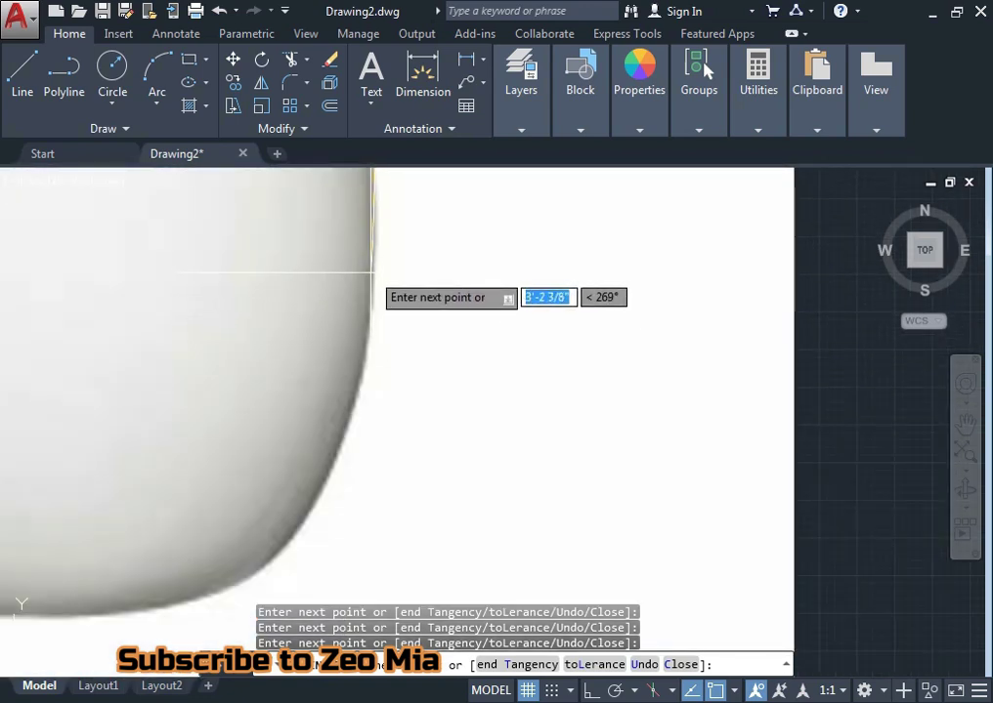
scroll(366, 270, "down", 1)
scroll(388, 354, "up", 1)
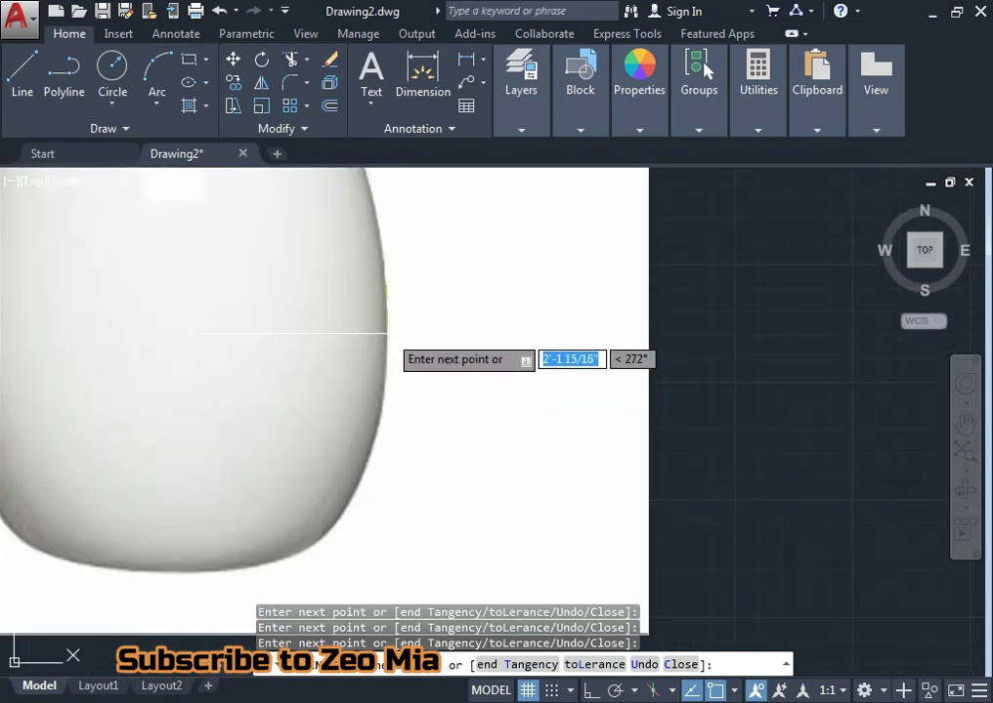
left_click(386, 332)
scroll(366, 467, "up", 1)
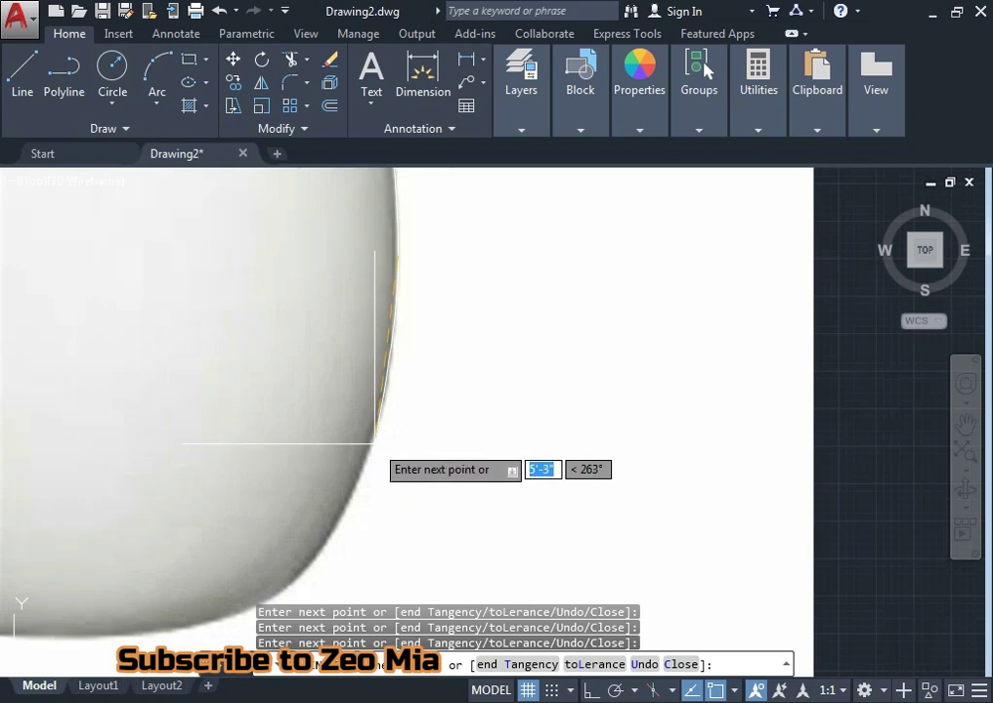
left_click(375, 438)
- Pan to the vase base, add a point near its bottom curve, and finish the spline
middle_click_drag(338, 493, 440, 362)
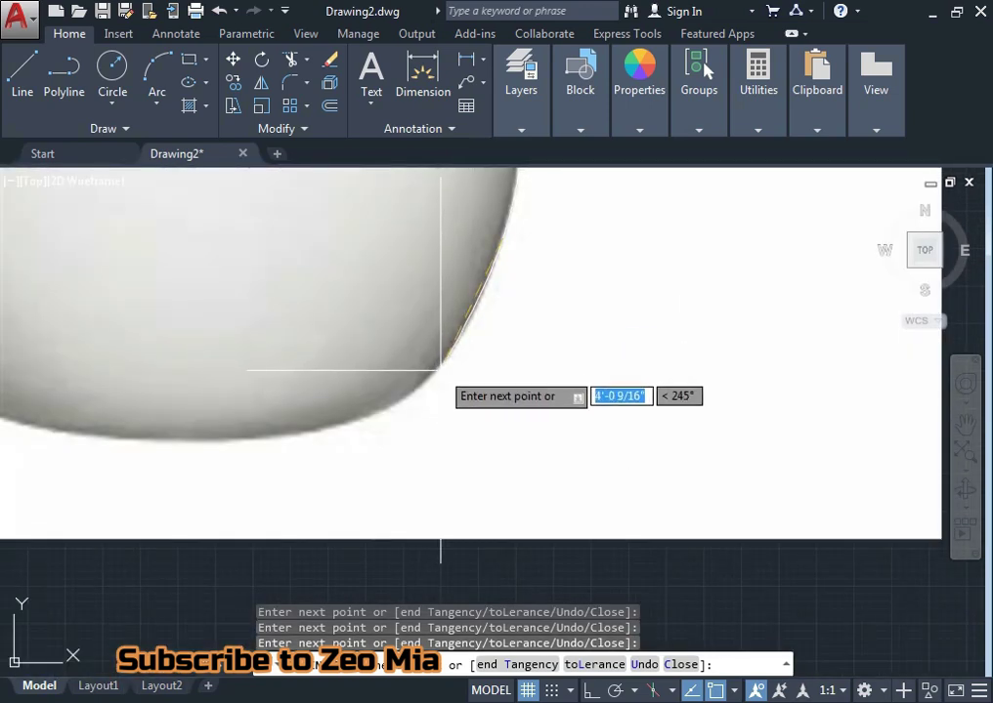
left_click(357, 423)
middle_click_drag(357, 423, 494, 404)
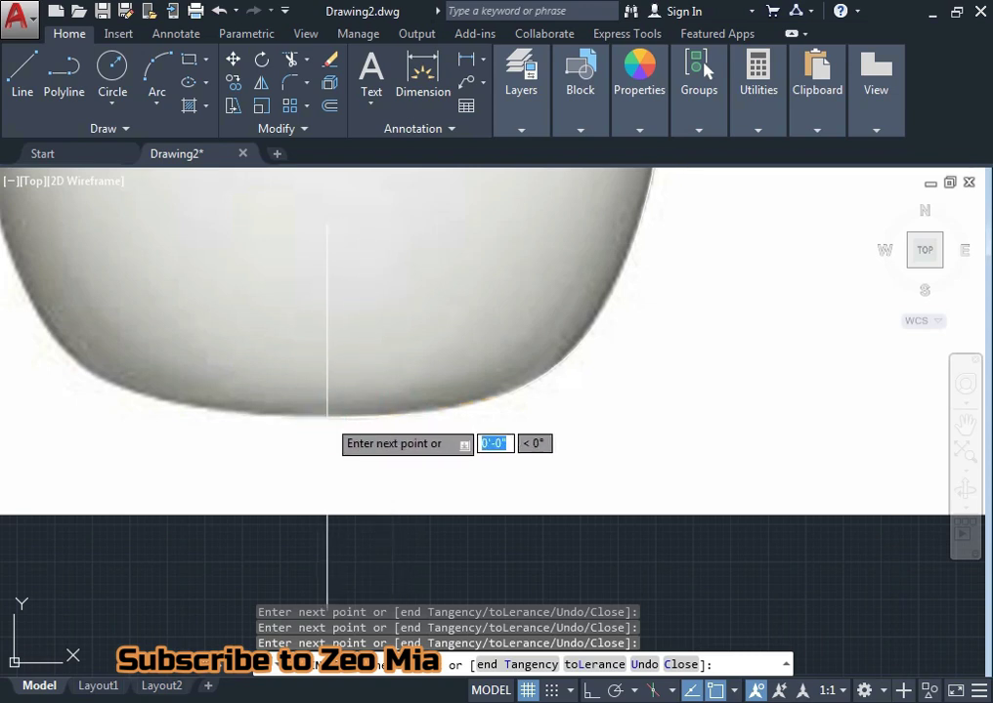
scroll(332, 416, "down", 6)
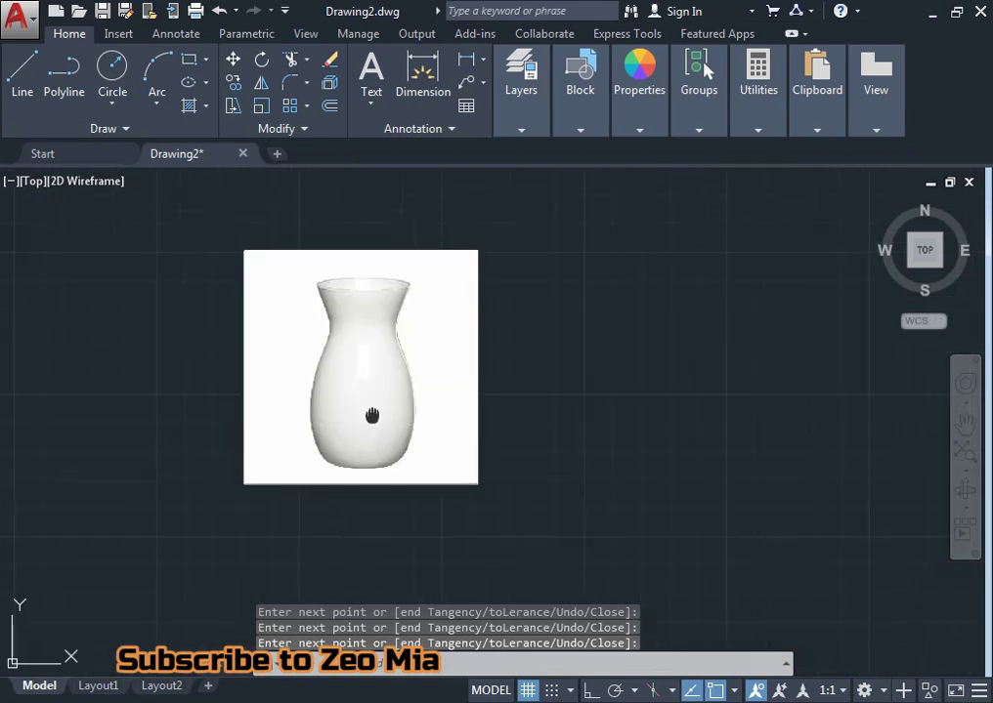
middle_click_drag(372, 416, 385, 390)
key("Return")
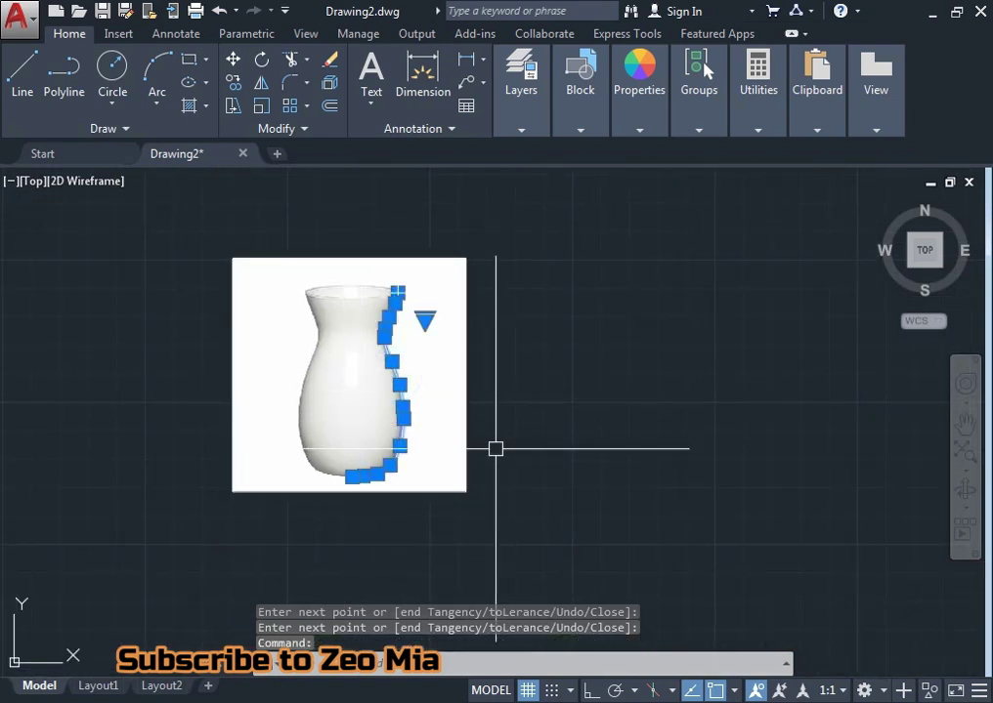
- Select the finished spline to check its fit against the image, then deselect it
key("Escape")
scroll(449, 424, "up", 2)
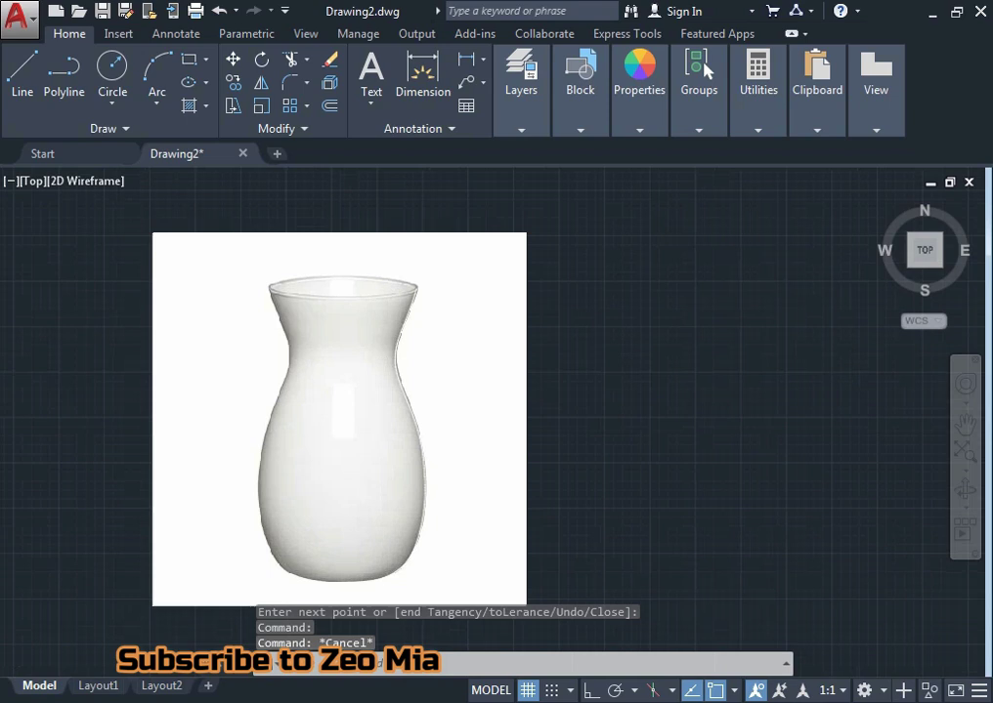
scroll(430, 359, "up", 2)
scroll(459, 342, "down", 4)
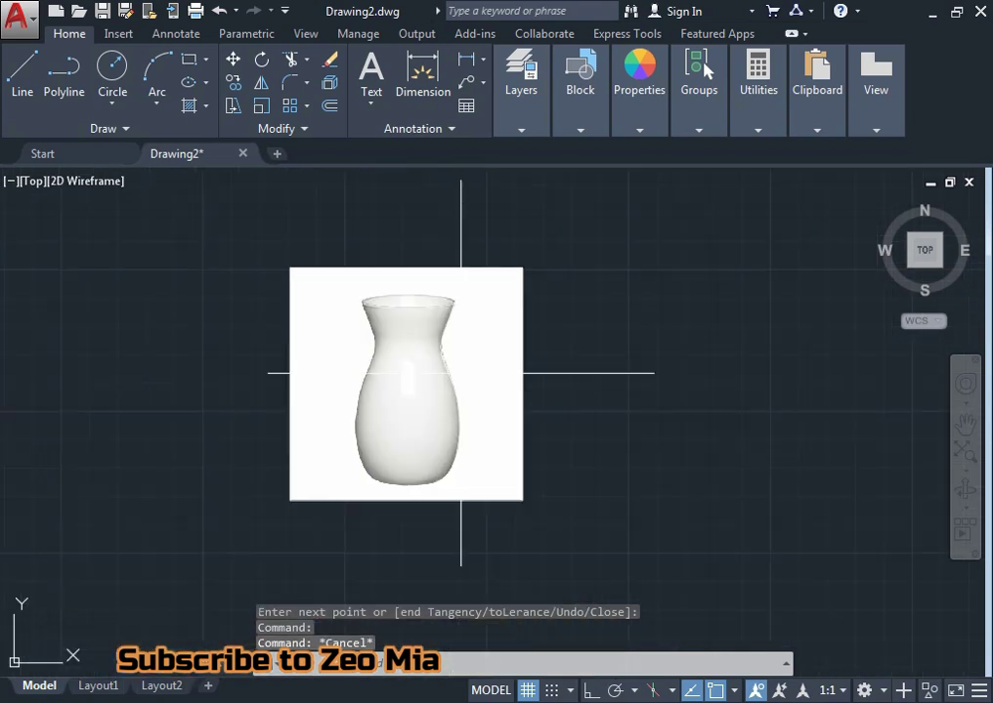
scroll(454, 442, "up", 2)
scroll(444, 493, "up", 4)
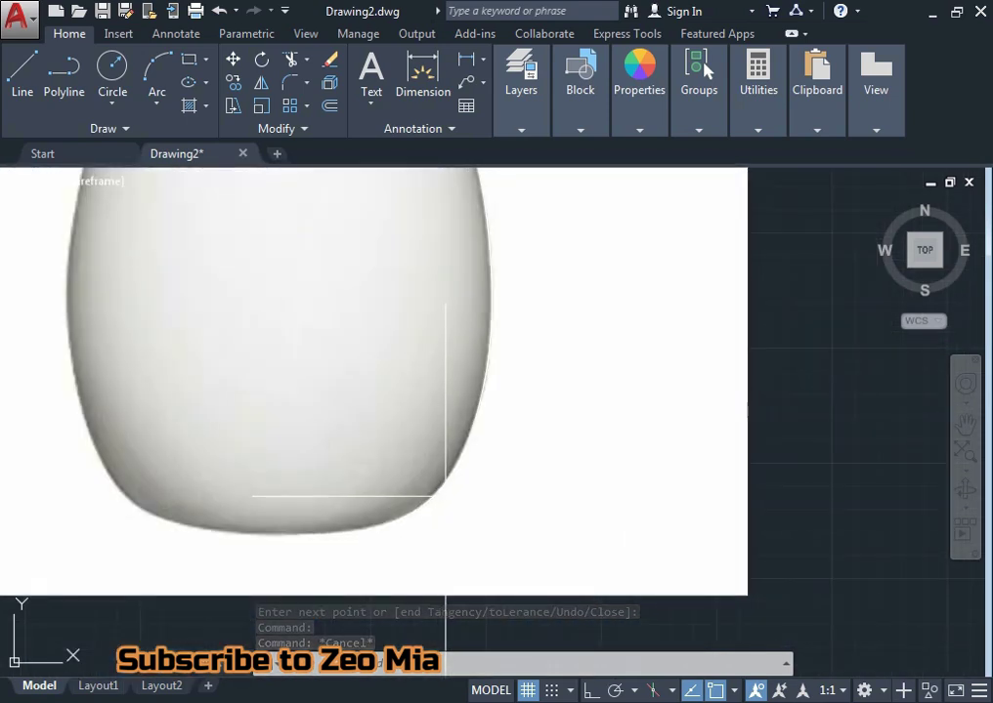
left_click(432, 501)
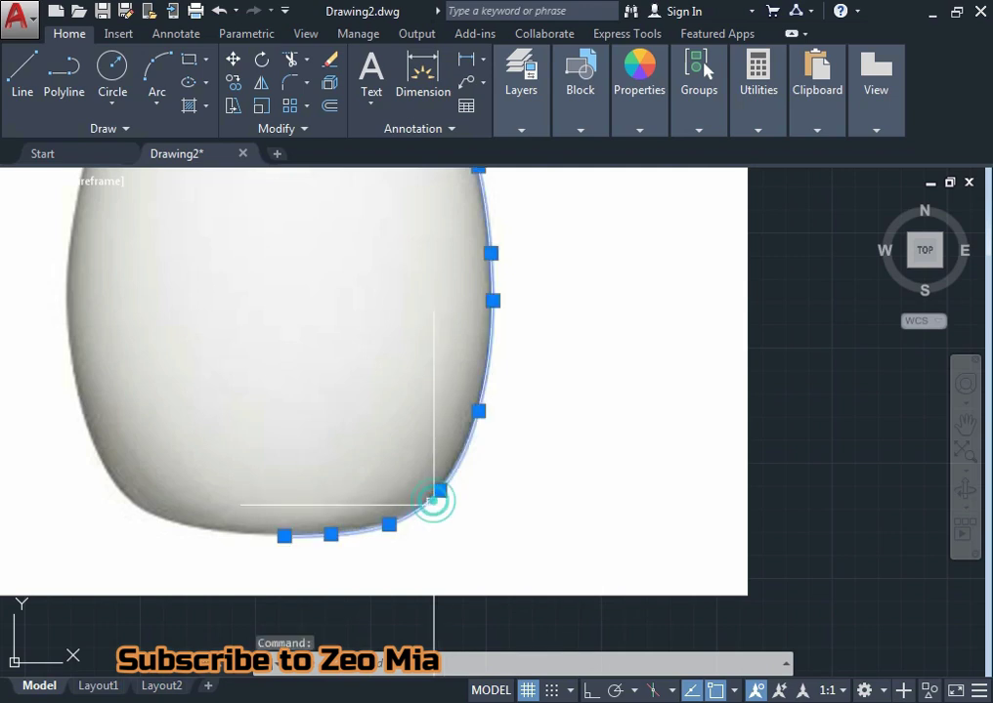
scroll(433, 489, "down", 3)
scroll(426, 451, "down", 2)
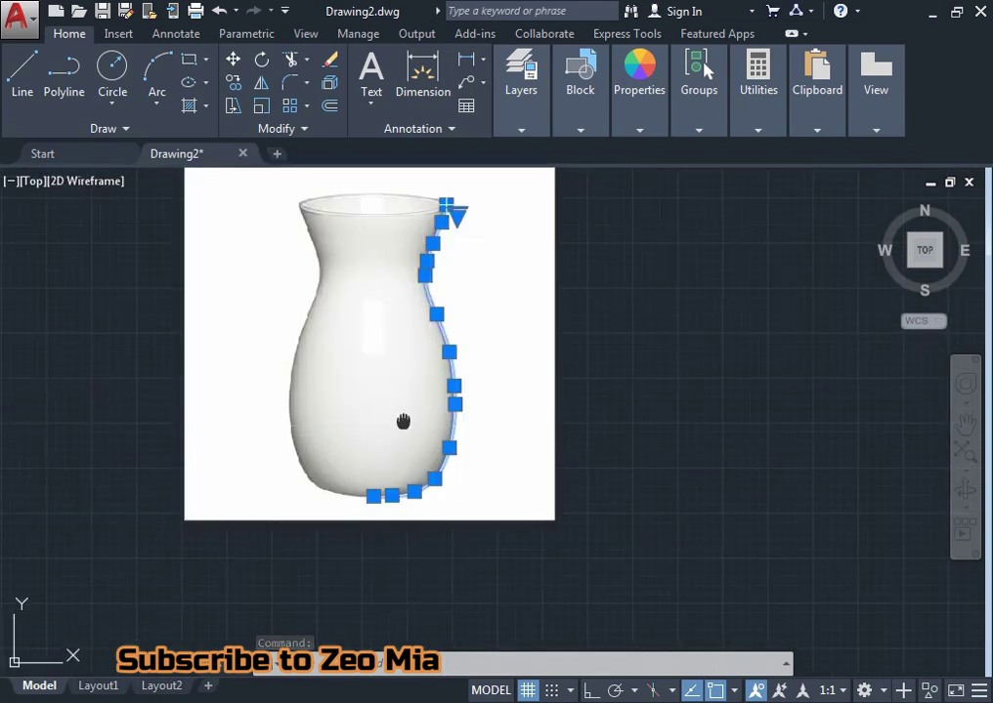
key("Escape")
key("Escape")
scroll(293, 439, "down", 8)
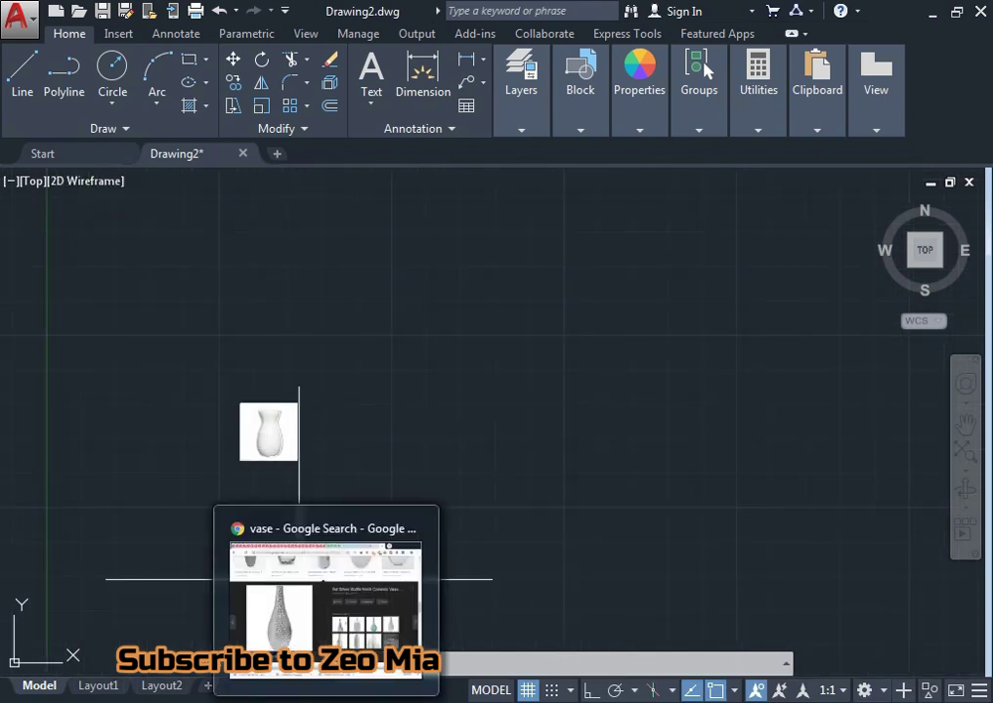
- Drag the Anthemis_Vase image from File Explorer into the drawing beside the white vase at scale 1
left_click(283, 698)
left_click_drag(339, 151, 437, 679)
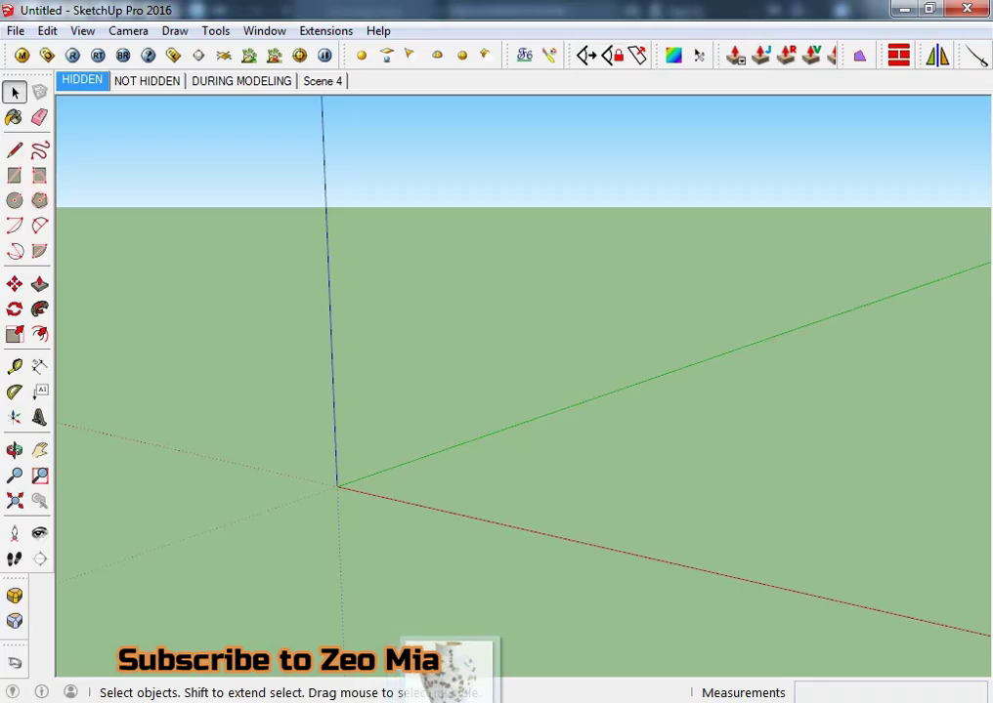
mouse_move(438, 679)
left_mouse_down()
mouse_move(441, 695)
mouse_move(372, 481)
left_mouse_up()
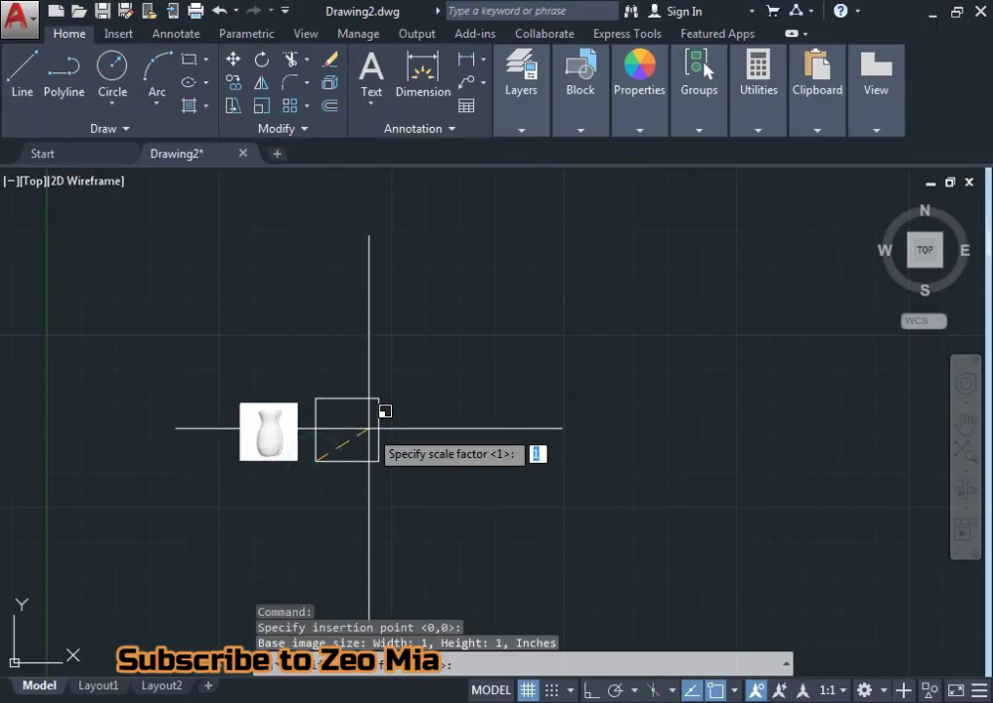
left_click(366, 433)
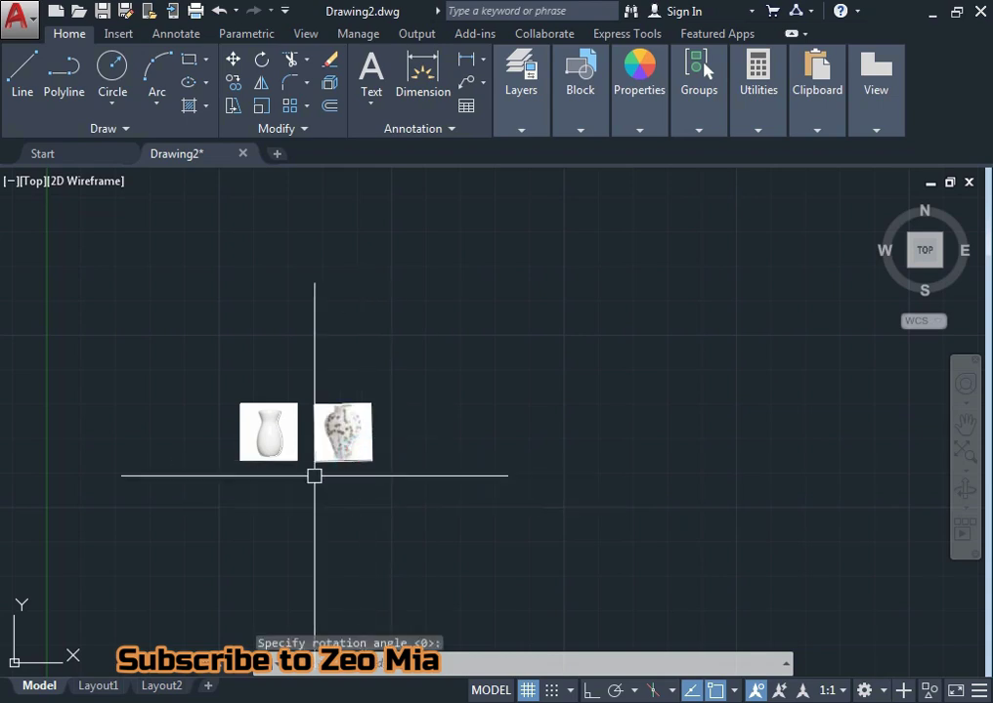
scroll(332, 445, "up", 5)
scroll(379, 439, "up", 2)
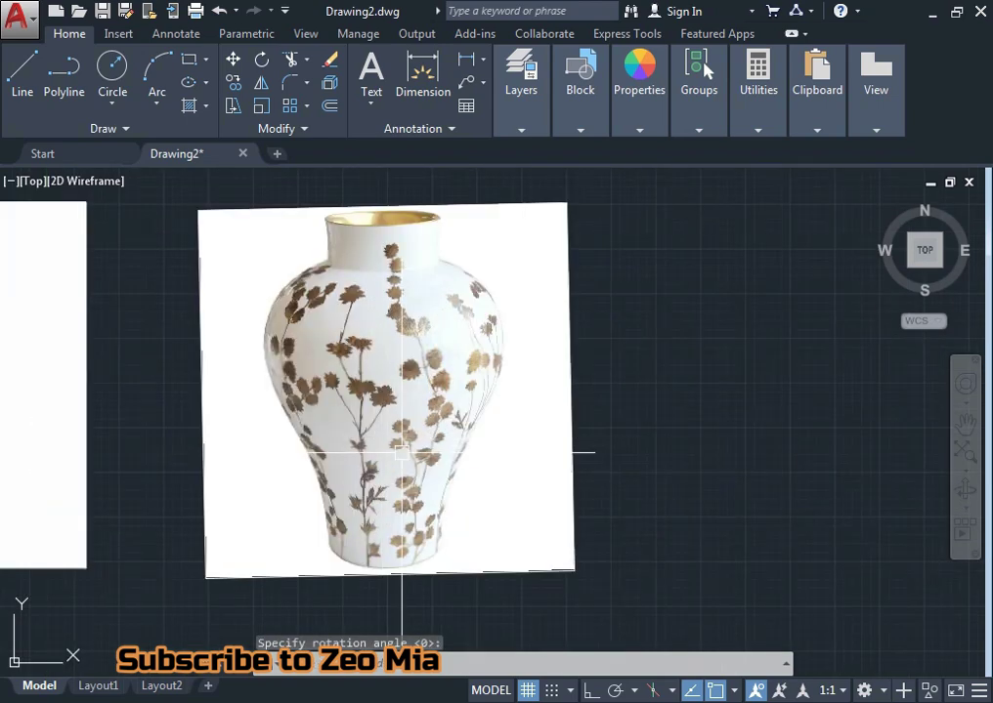
- Start a spline at the Anthemis vase's base centre and trace up its bottom curve
type("spl")
key("Return")
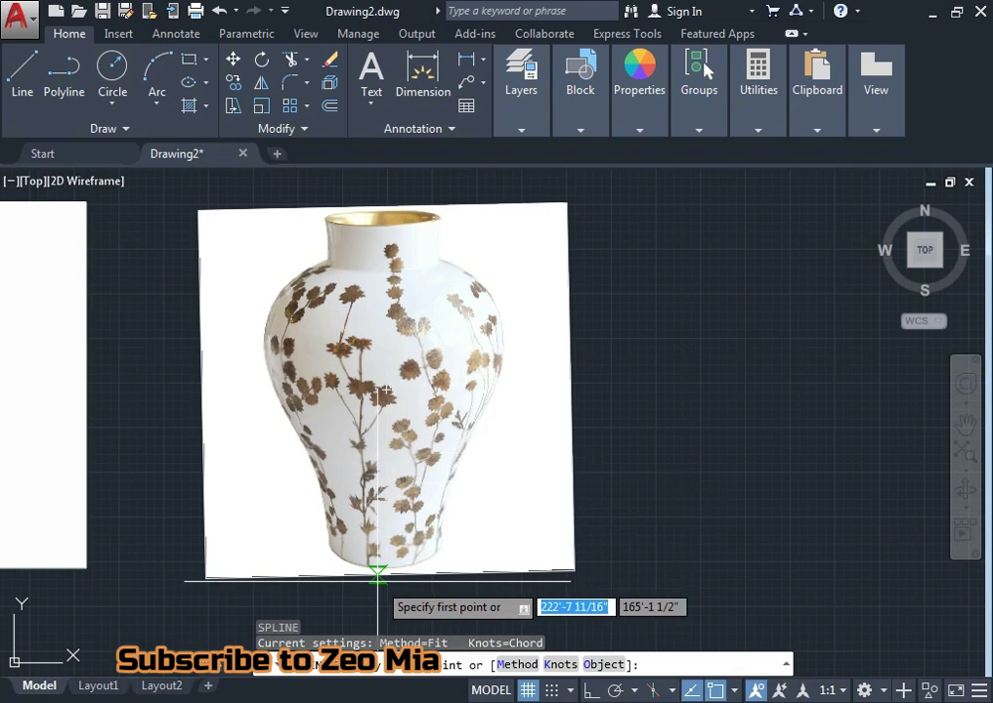
scroll(377, 584, "up", 2)
scroll(352, 588, "up", 2)
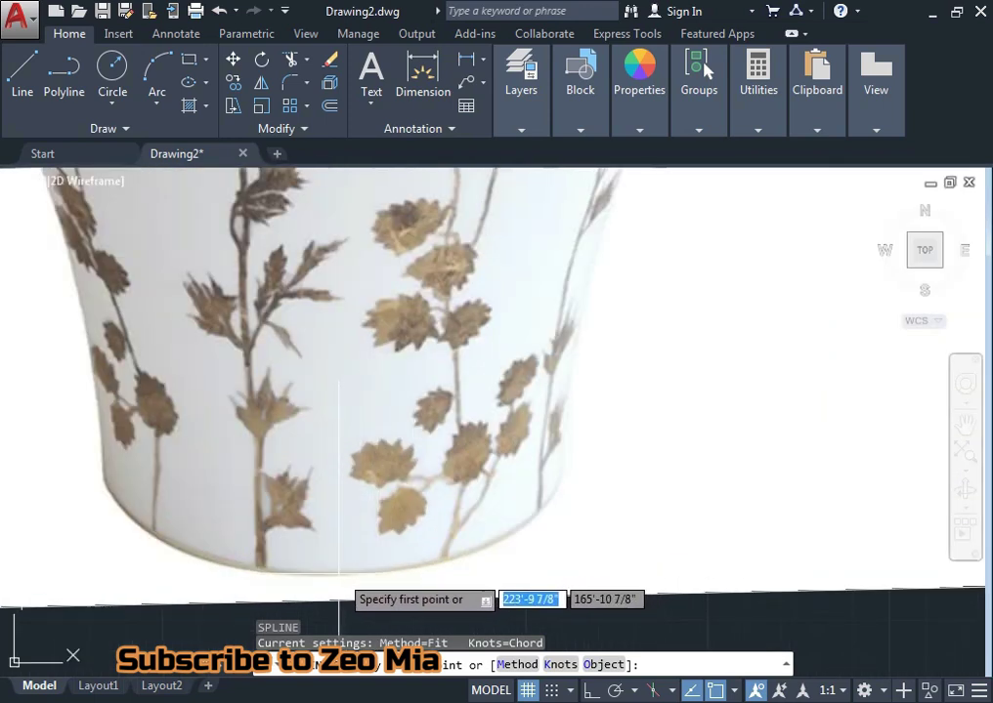
left_click(338, 584)
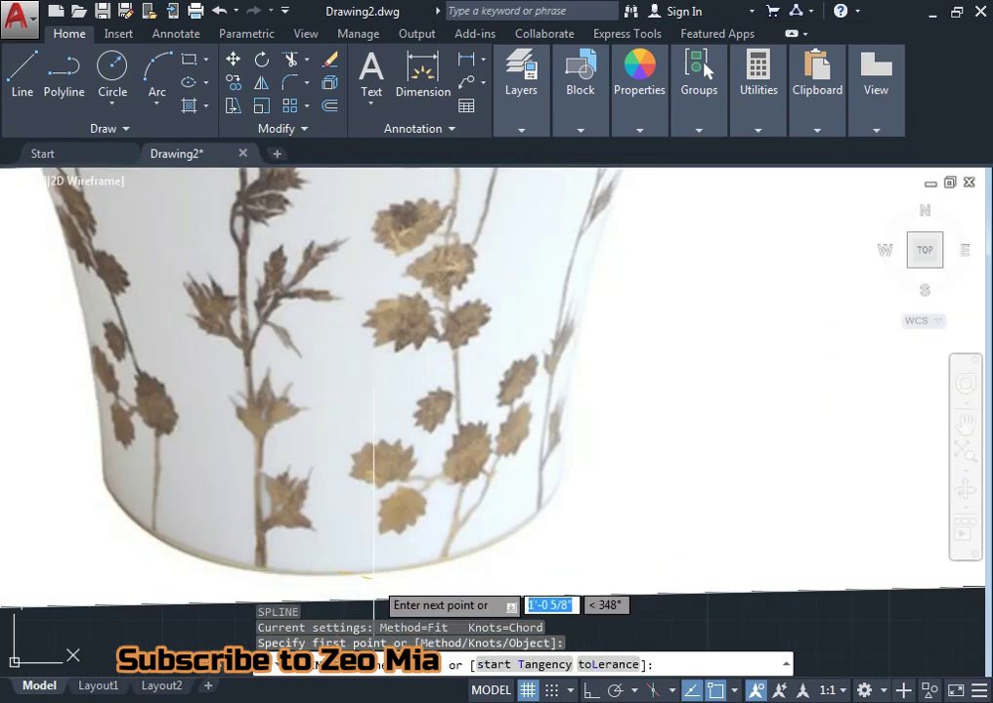
scroll(376, 584, "up", 3)
left_click(464, 554)
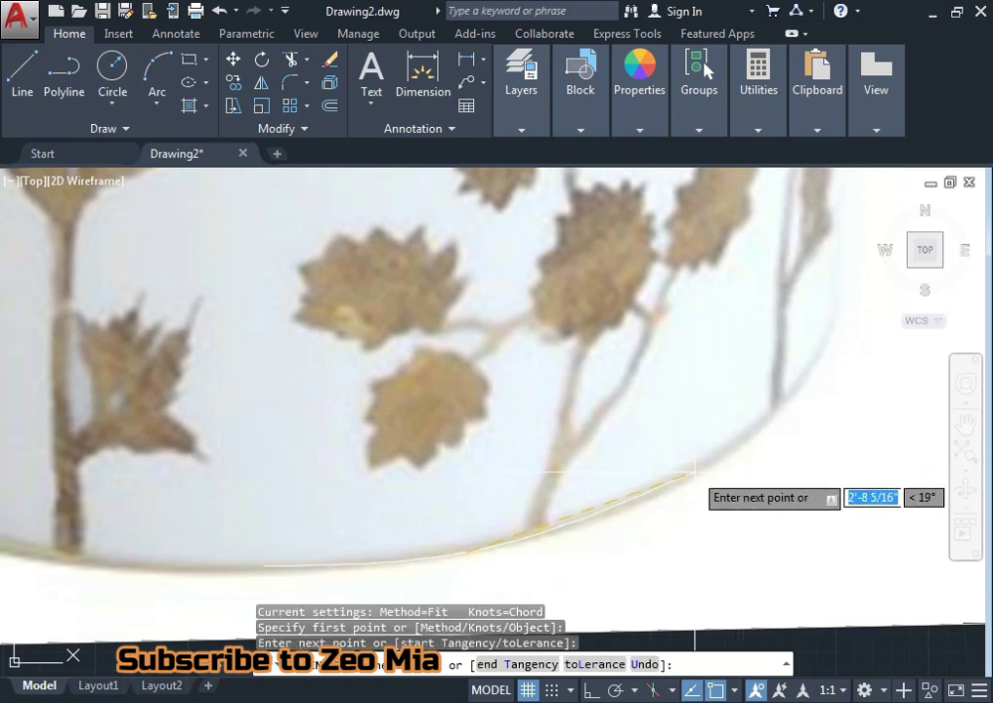
left_click(708, 472)
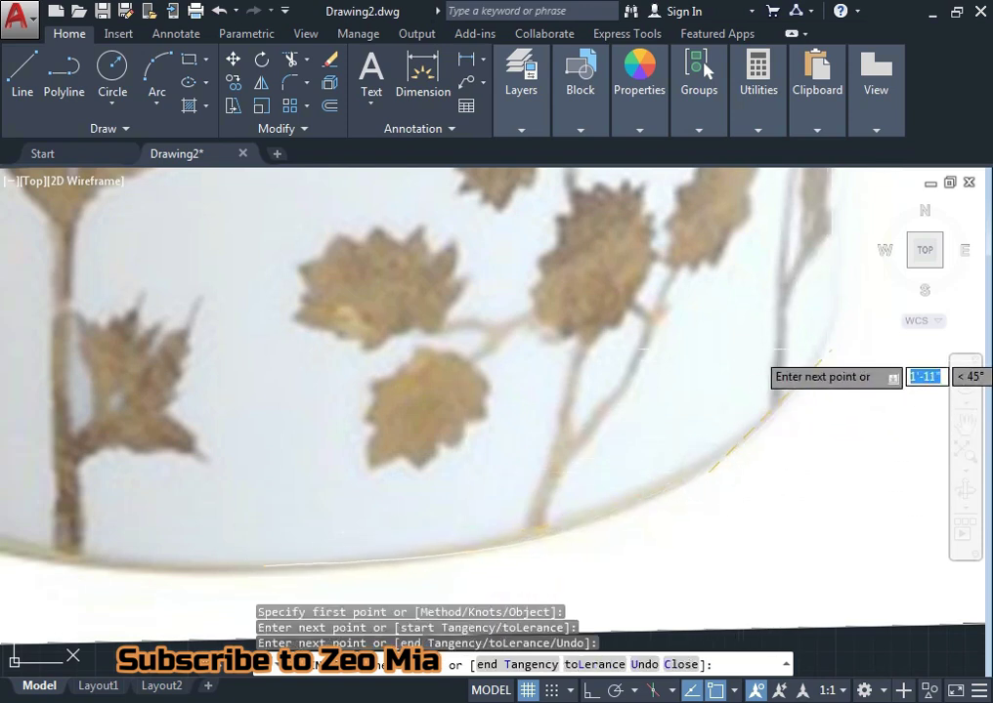
left_click(837, 330)
- Pan to the vase's side, add a fit point along its edge, and zoom to inspect the outline
middle_click_drag(835, 337, 596, 488)
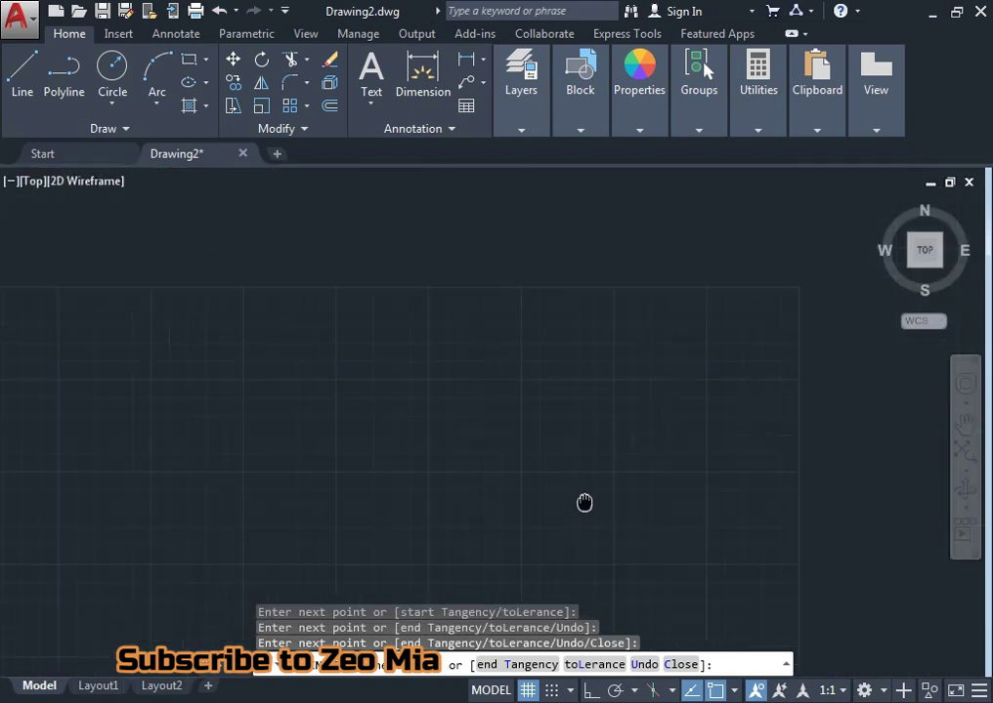
scroll(558, 476, "down", 3)
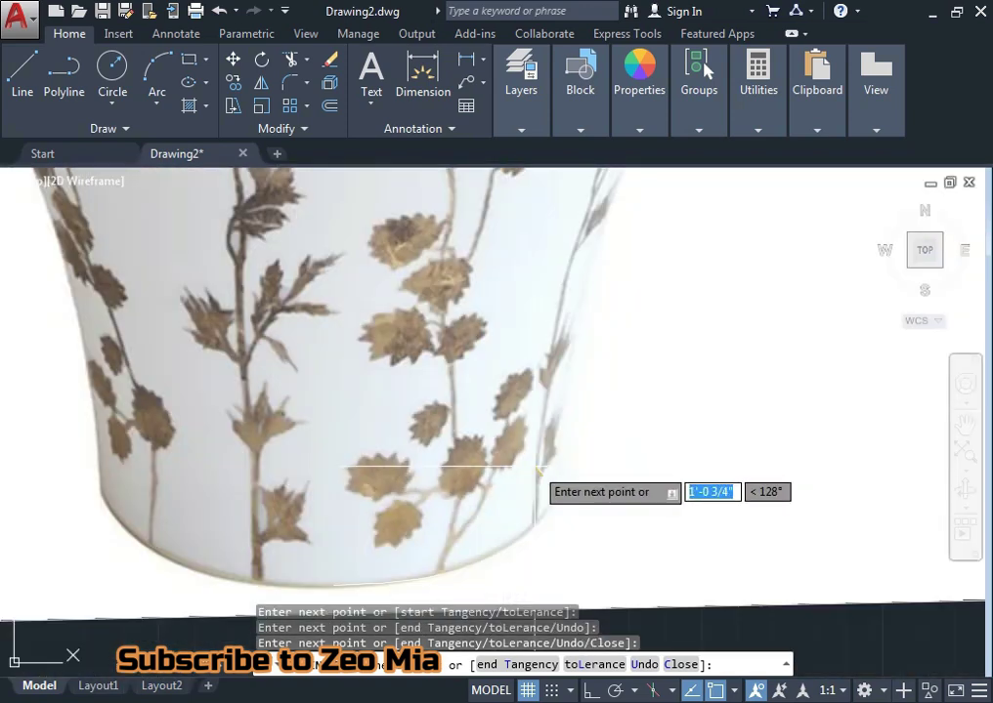
scroll(554, 459, "up", 3)
scroll(579, 443, "up", 2)
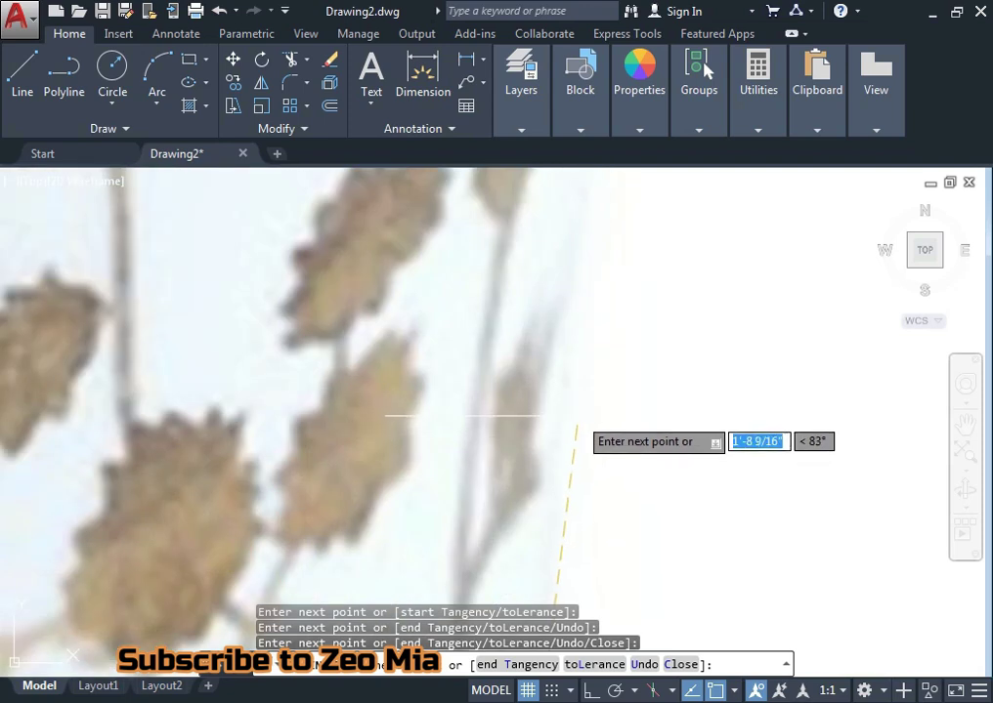
scroll(574, 414, "down", 3)
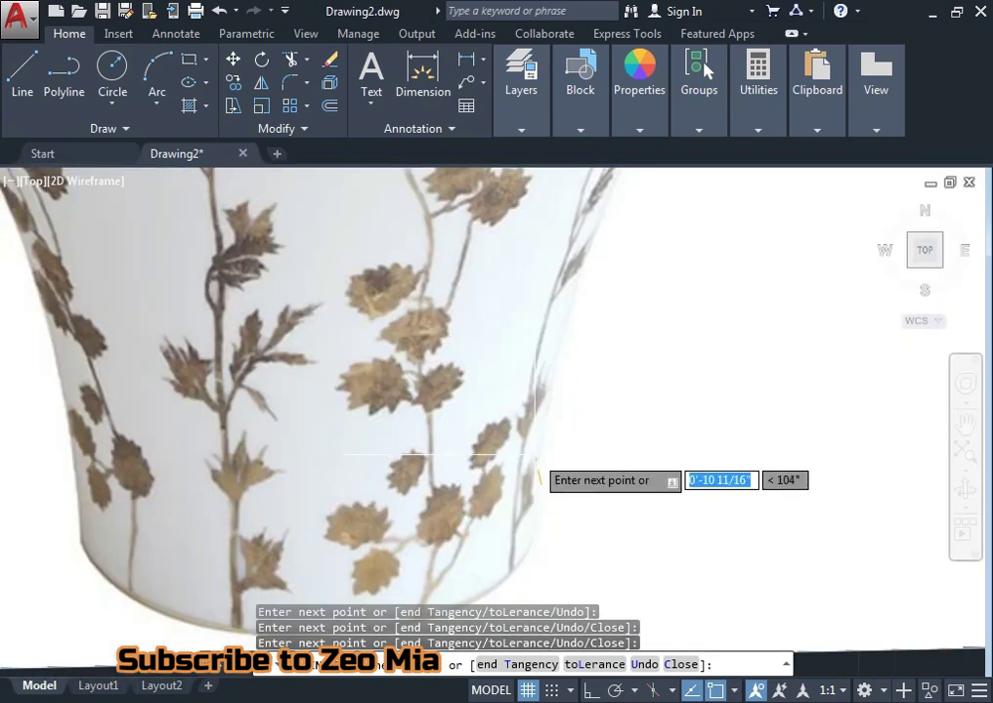
scroll(547, 430, "up", 2)
left_click(554, 405)
scroll(547, 410, "up", 2)
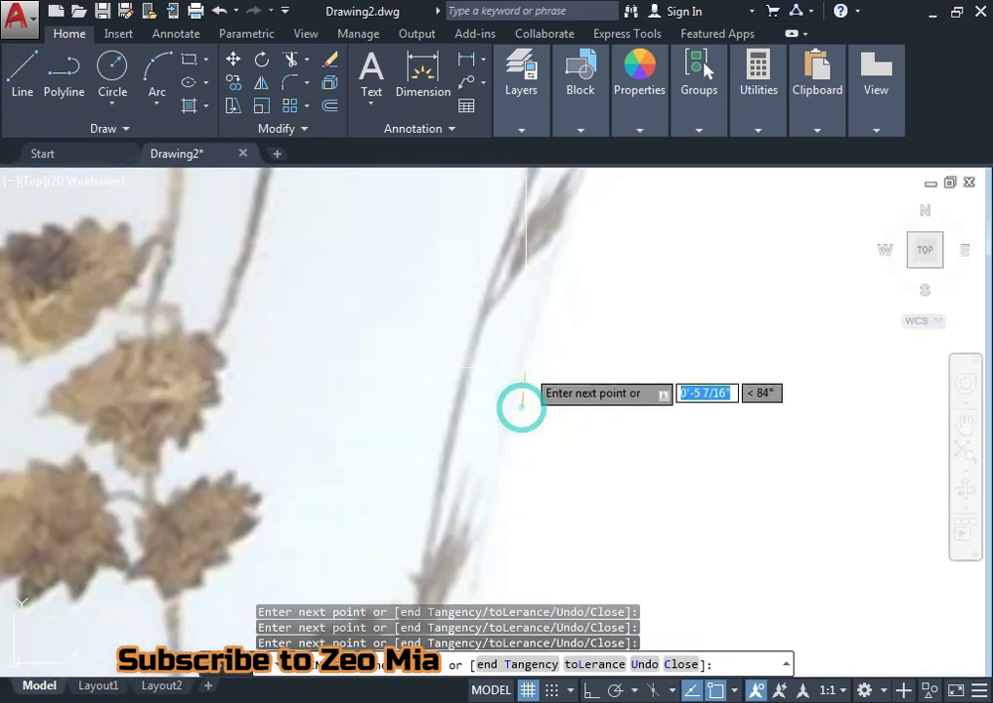
scroll(516, 408, "up", 1)
scroll(494, 435, "down", 1)
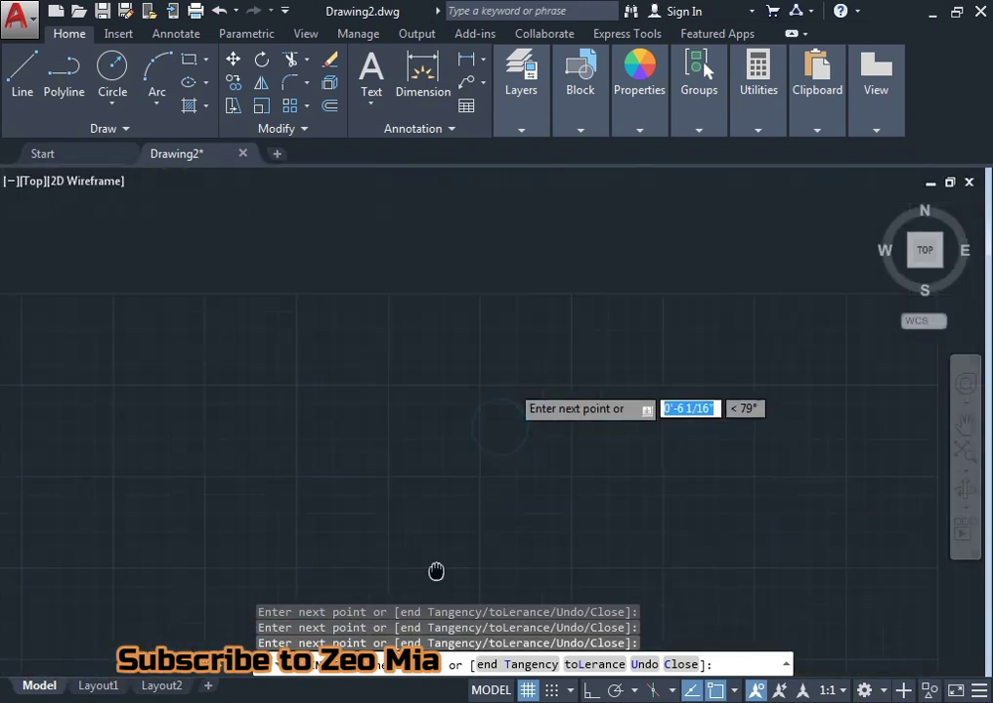
scroll(503, 376, "up", 1)
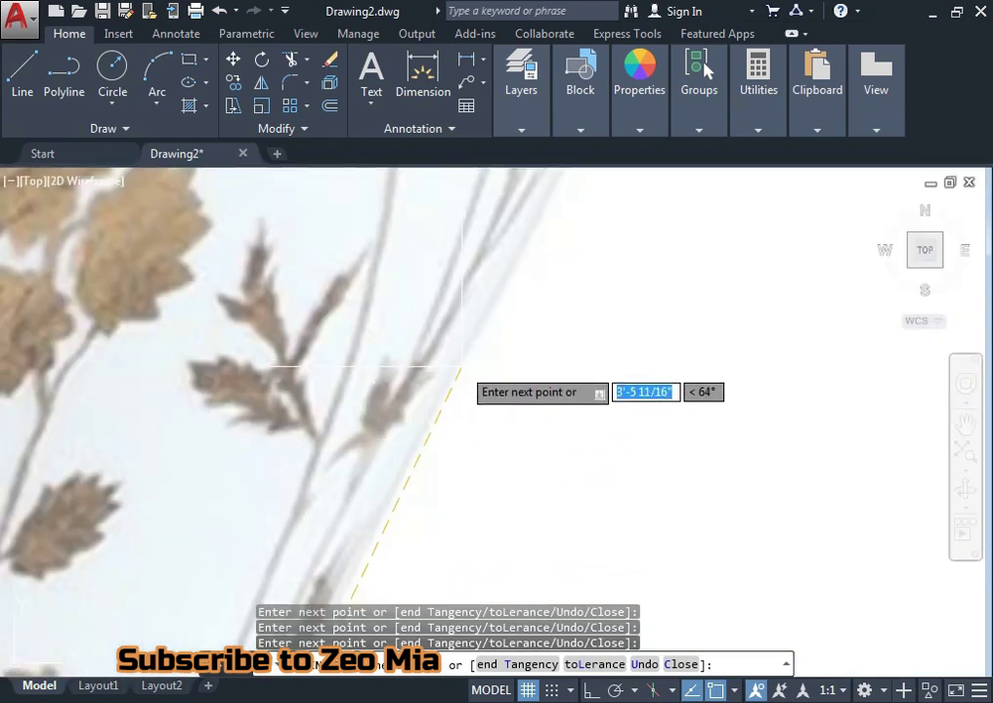
scroll(461, 369, "down", 1)
scroll(375, 447, "down", 1)
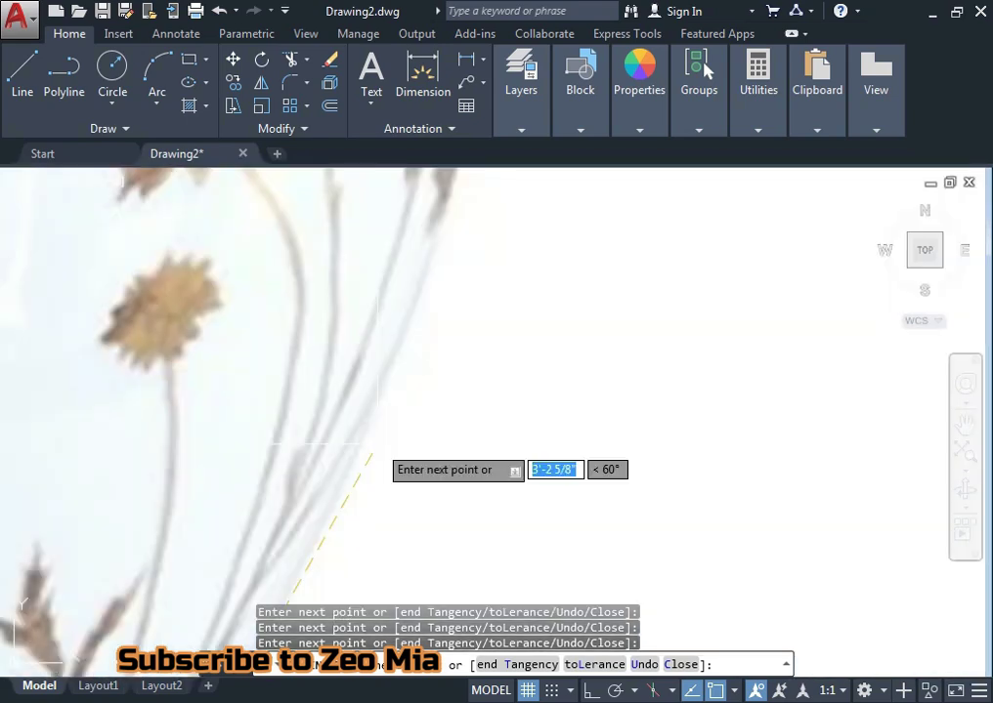
scroll(356, 432, "down", 1)
scroll(379, 391, "up", 1)
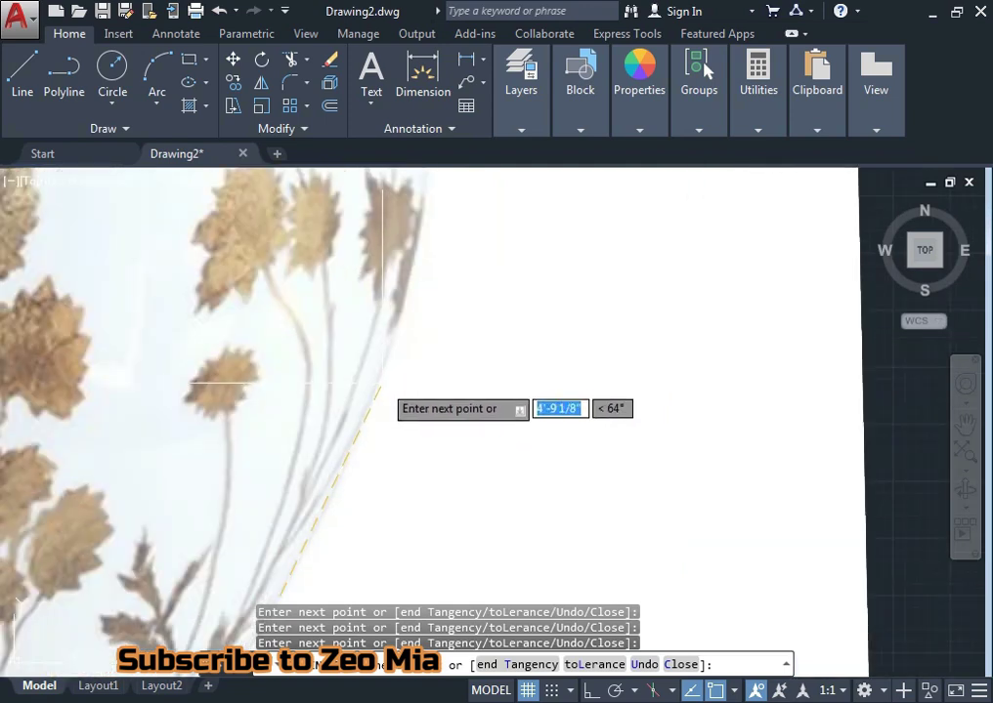
scroll(382, 381, "down", 1)
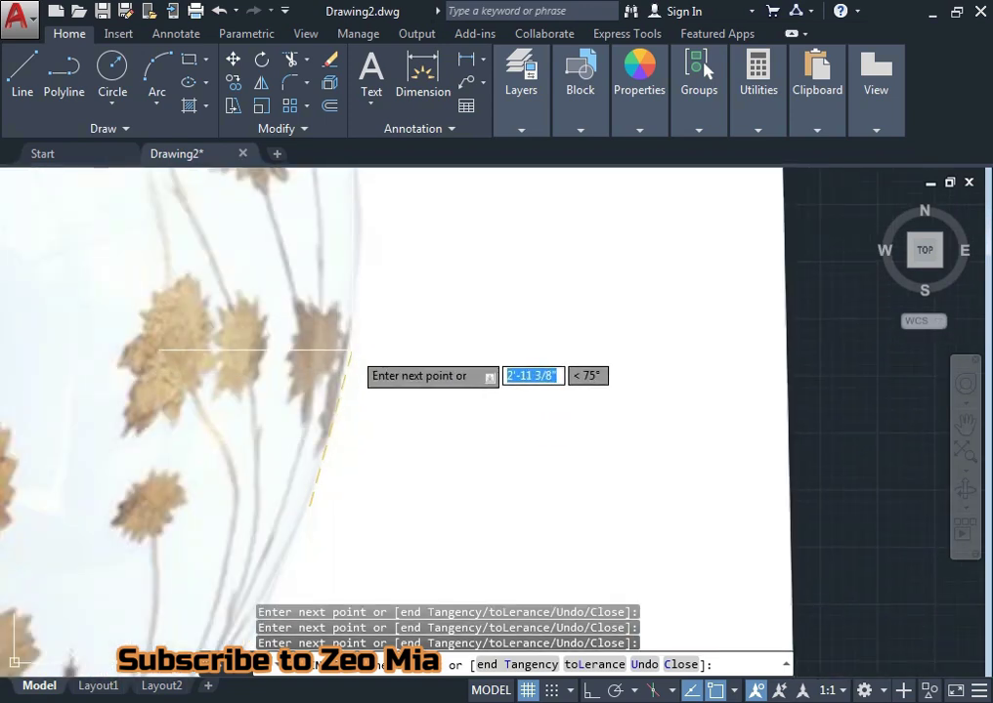
scroll(342, 440, "down", 1)
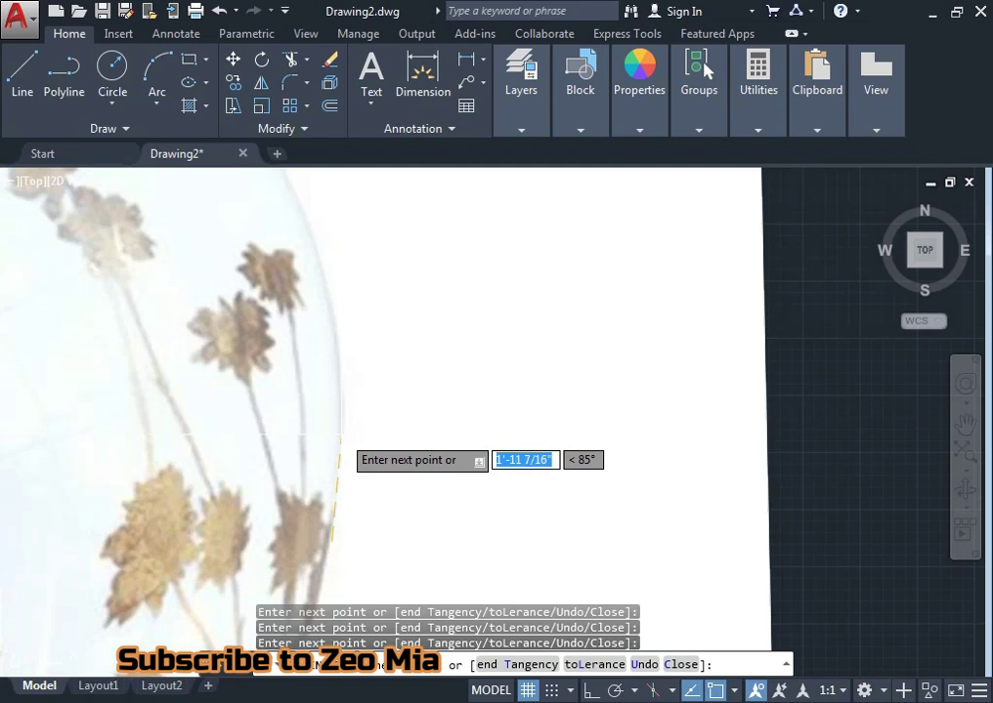
scroll(341, 434, "up", 1)
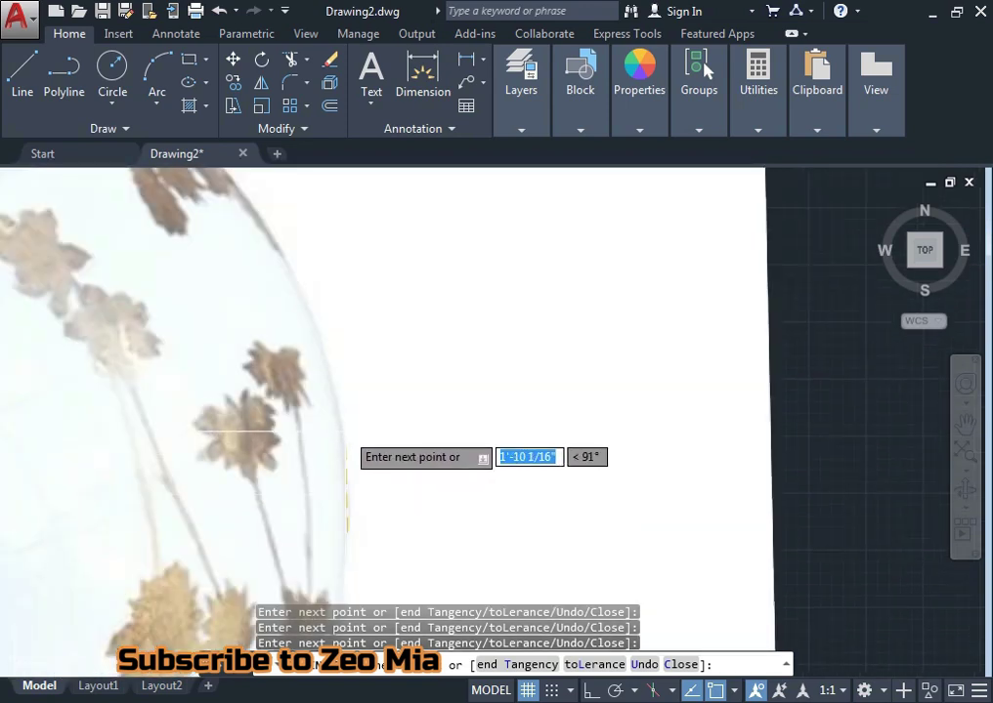
scroll(344, 428, "up", 1)
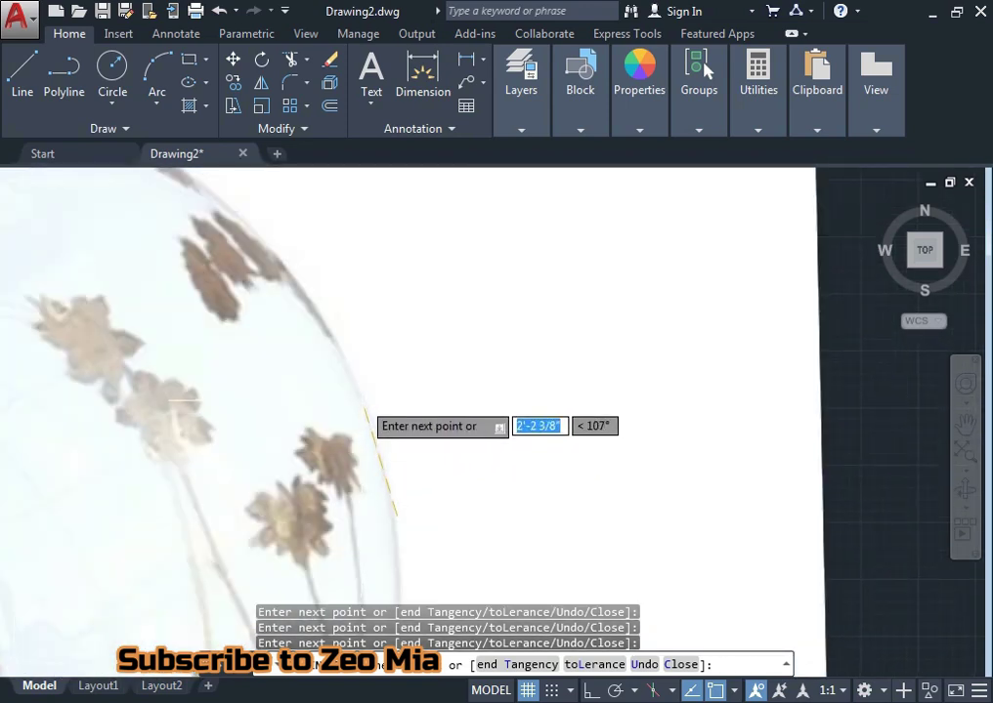
scroll(361, 401, "up", 1)
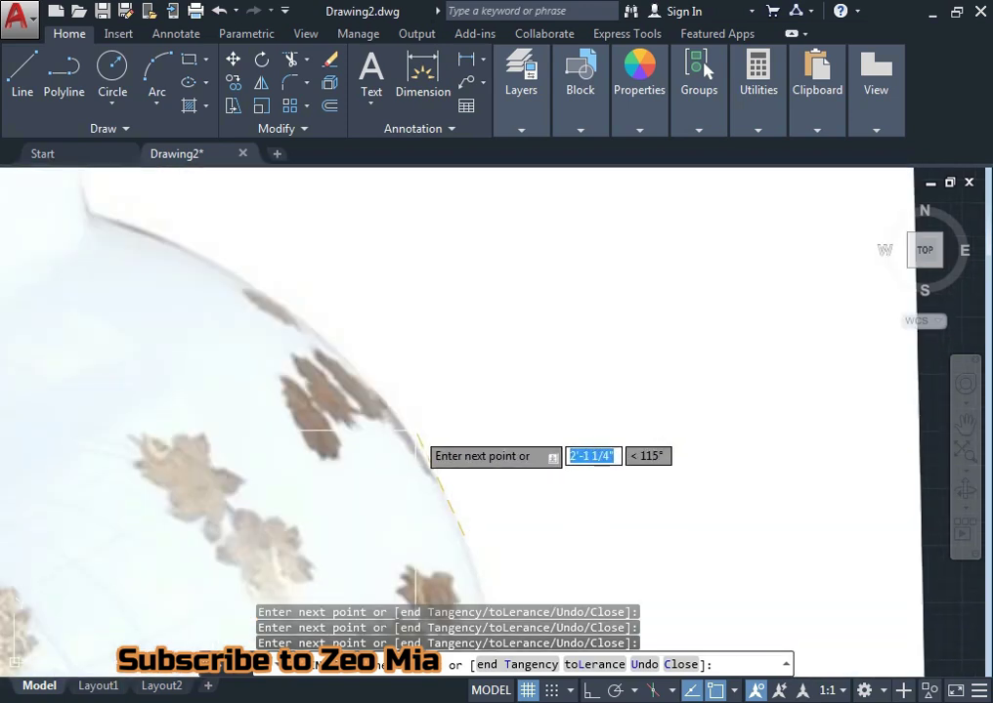
scroll(410, 432, "up", 1)
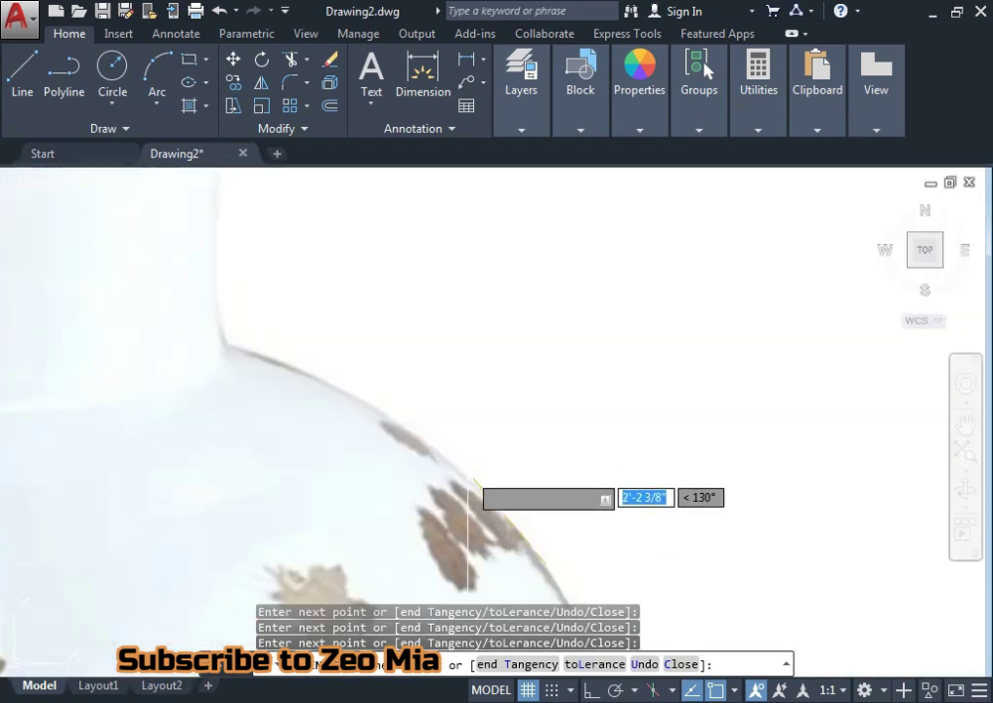
- Zoom and pan to centre the Anthemis vase's finished profile spline, then bring up the taskbar folder previews
middle_click_drag(435, 454, 457, 467)
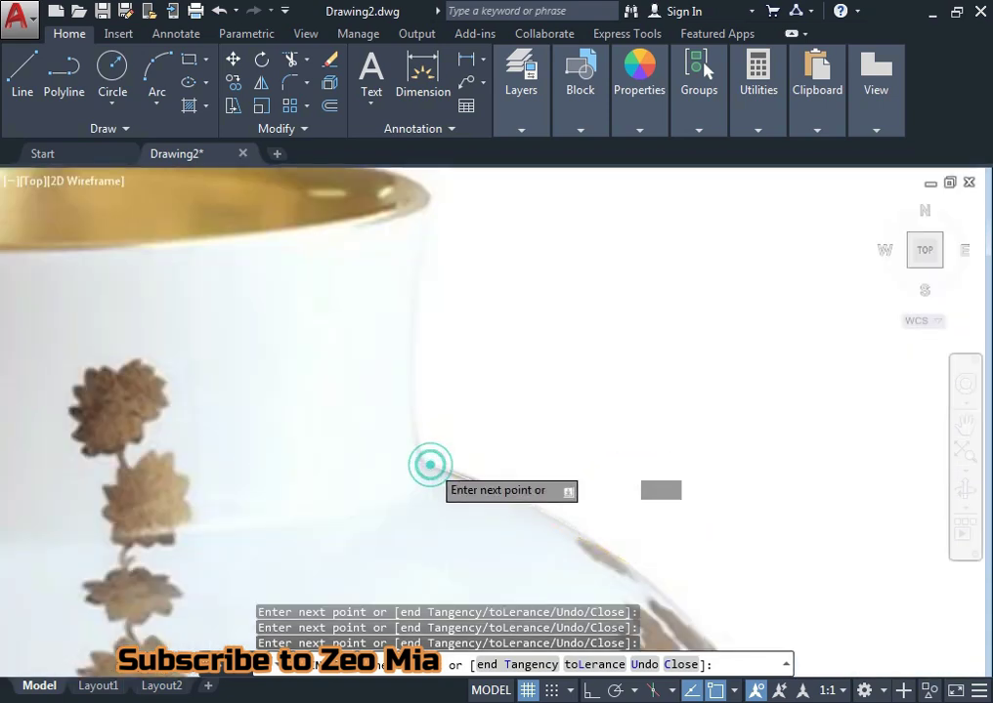
scroll(431, 465, "up", 3)
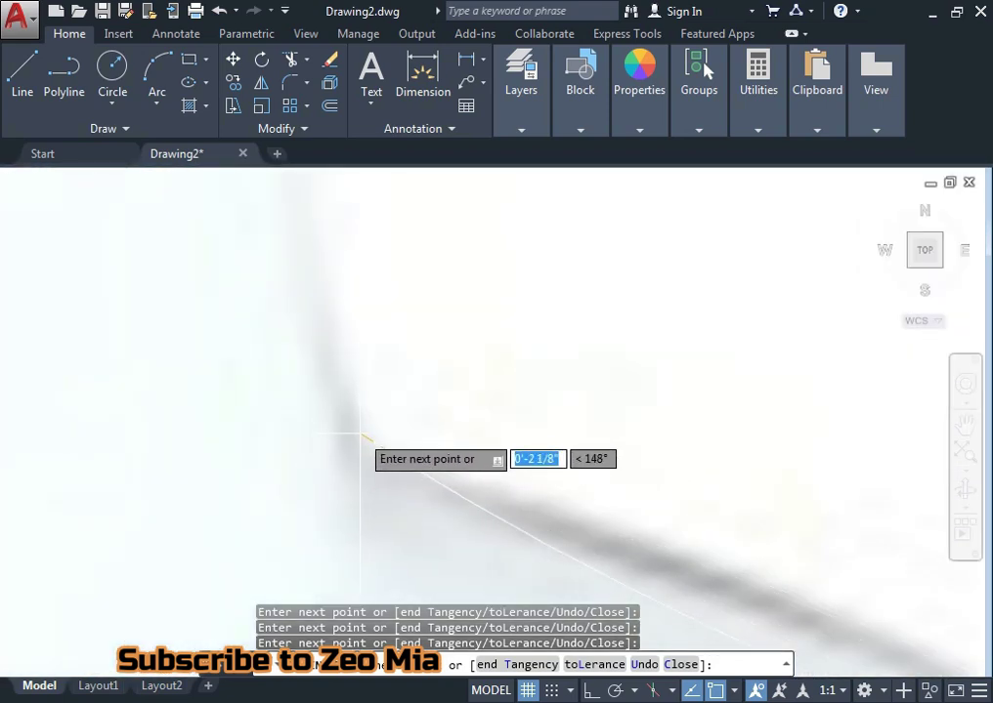
scroll(358, 451, "up", 1)
scroll(357, 447, "up", 1)
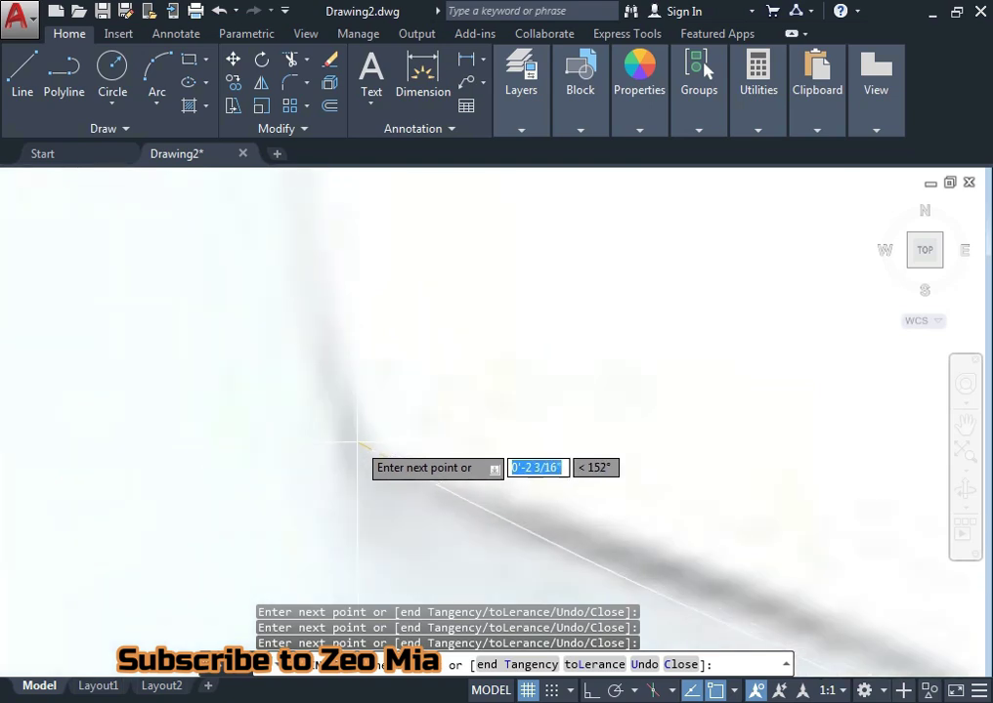
scroll(363, 455, "down", 2)
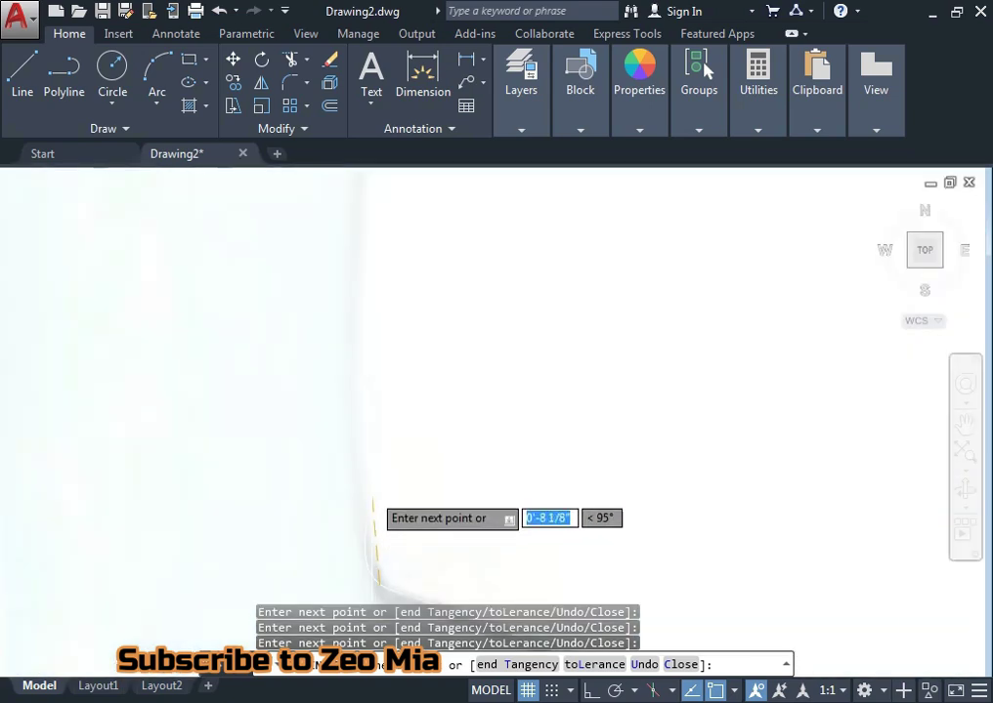
scroll(371, 536, "down", 1)
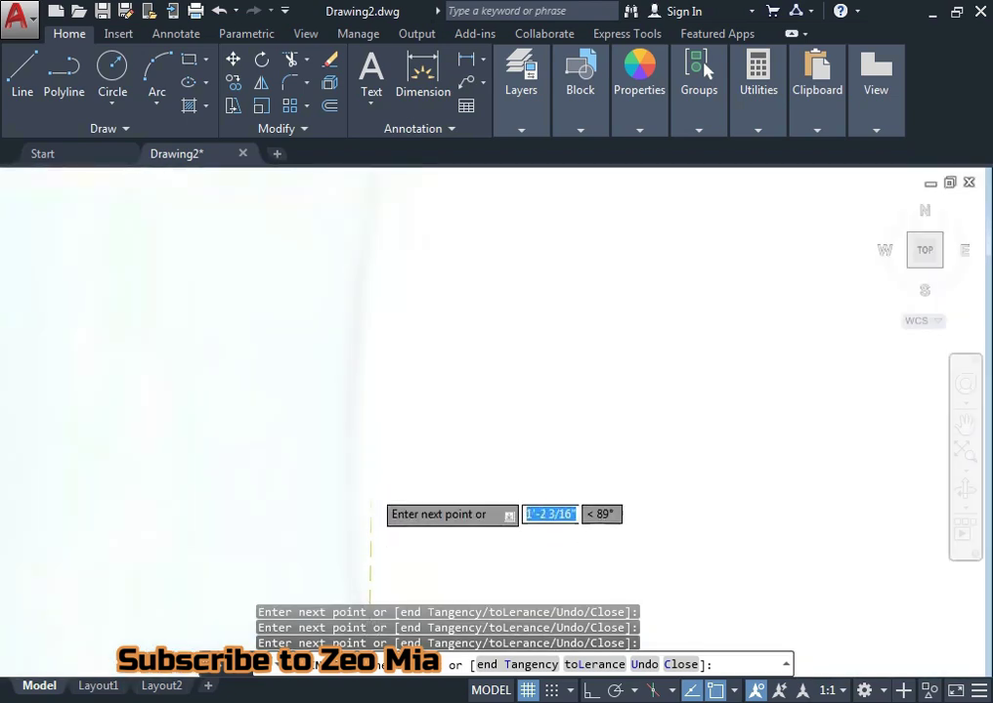
scroll(362, 460, "down", 2)
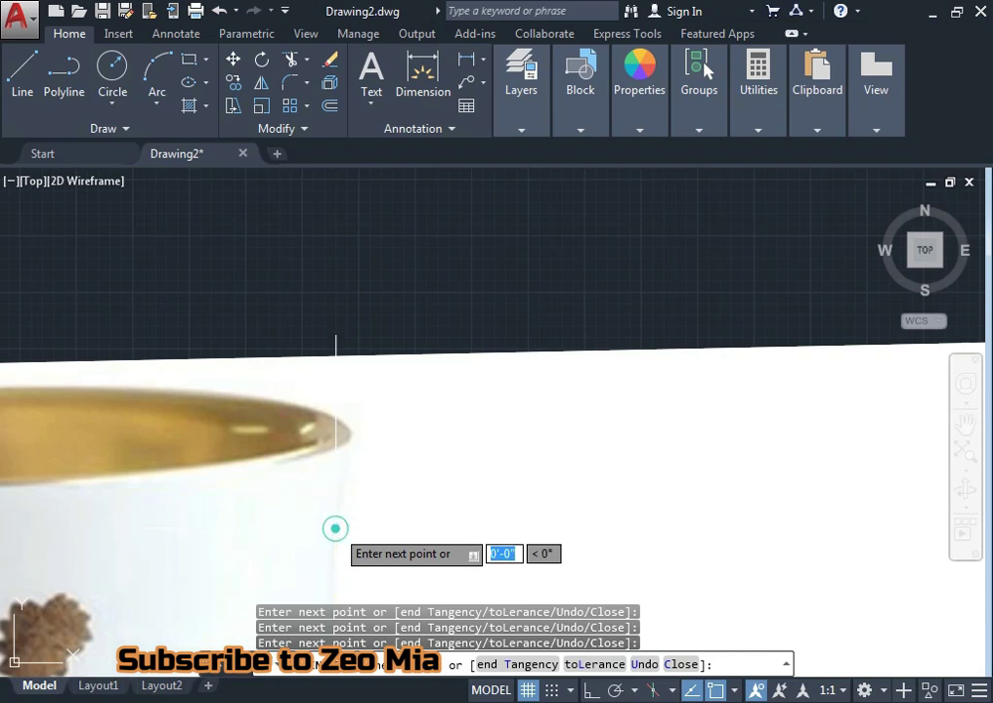
scroll(335, 529, "up", 1)
scroll(329, 546, "down", 1)
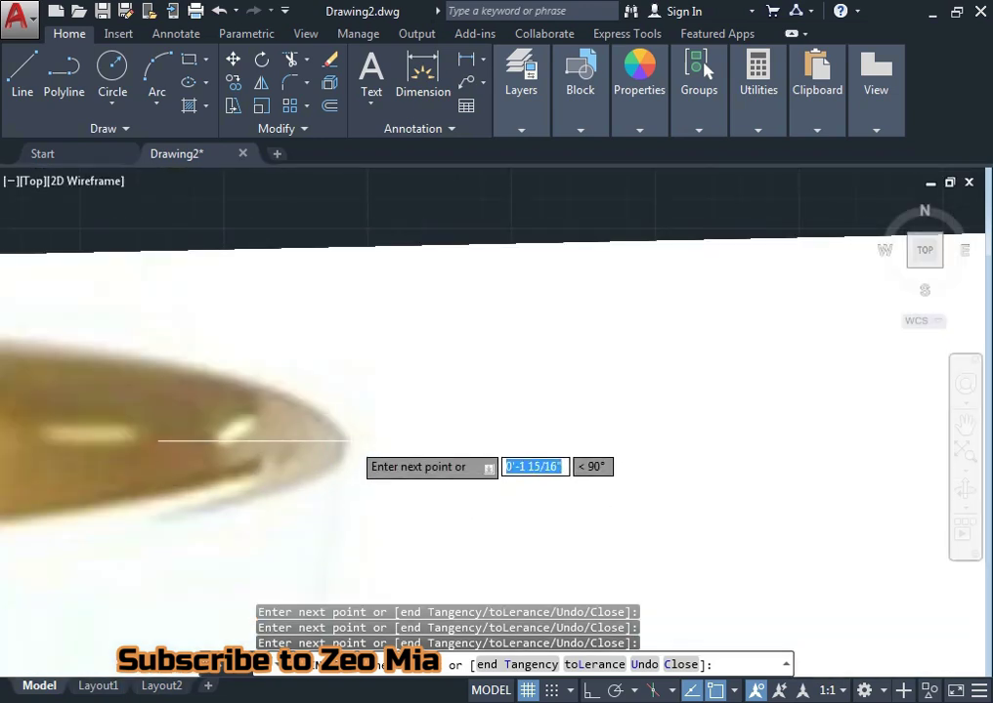
scroll(351, 440, "up", 1)
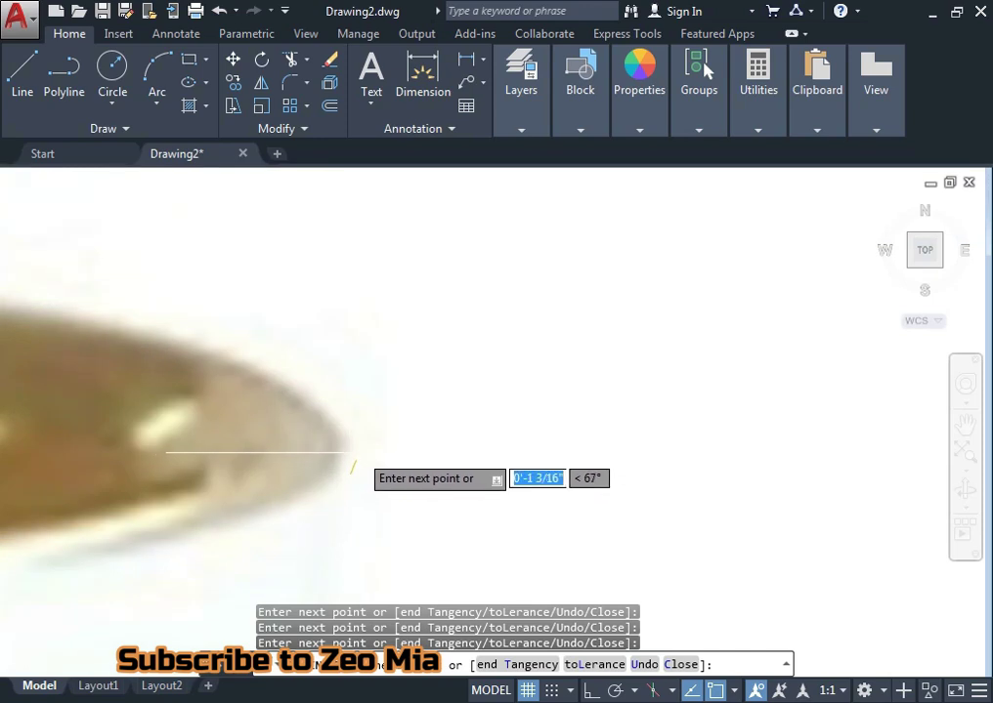
scroll(352, 473, "up", 1)
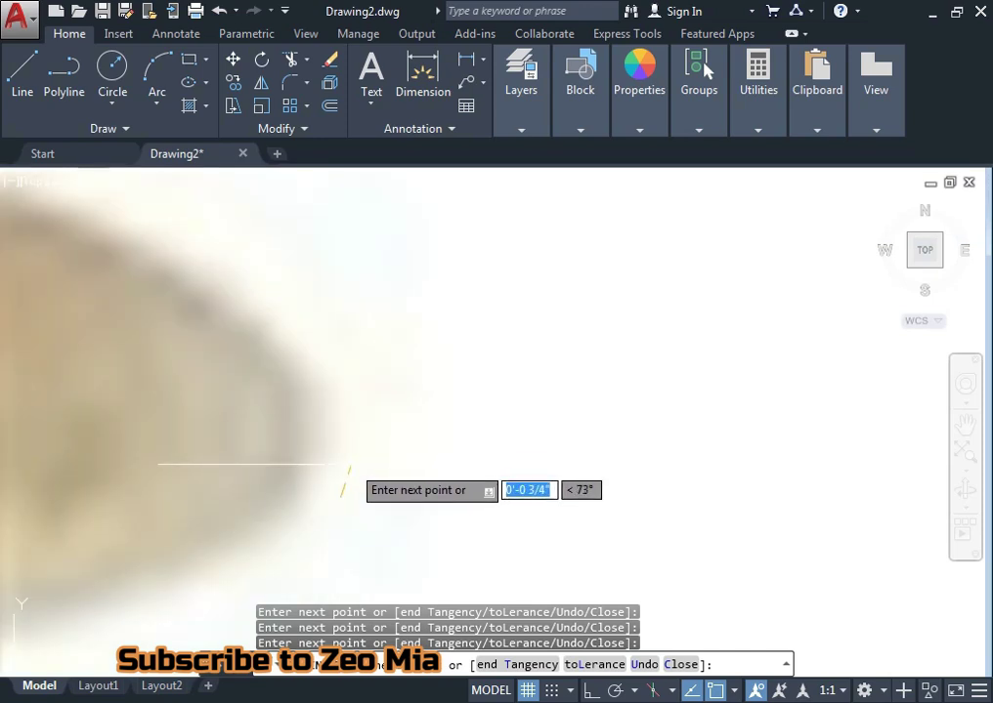
scroll(352, 473, "down", 2)
scroll(362, 430, "down", 2)
scroll(391, 420, "down", 2)
middle_click_drag(408, 469, 393, 343)
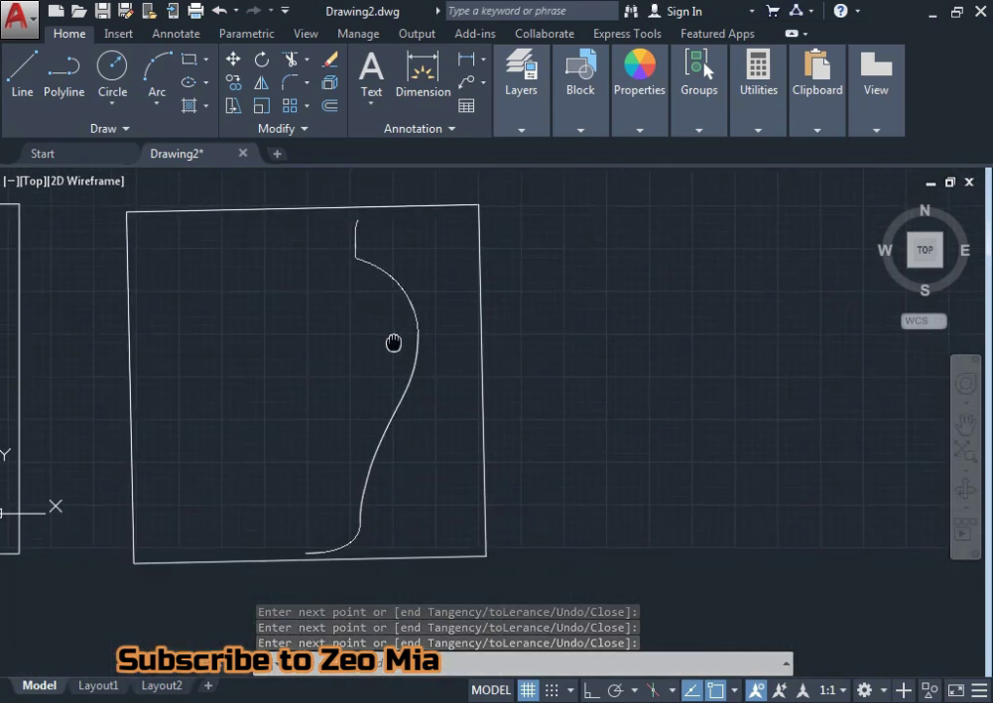
scroll(392, 343, "down", 5)
middle_click_drag(376, 432, 321, 517)
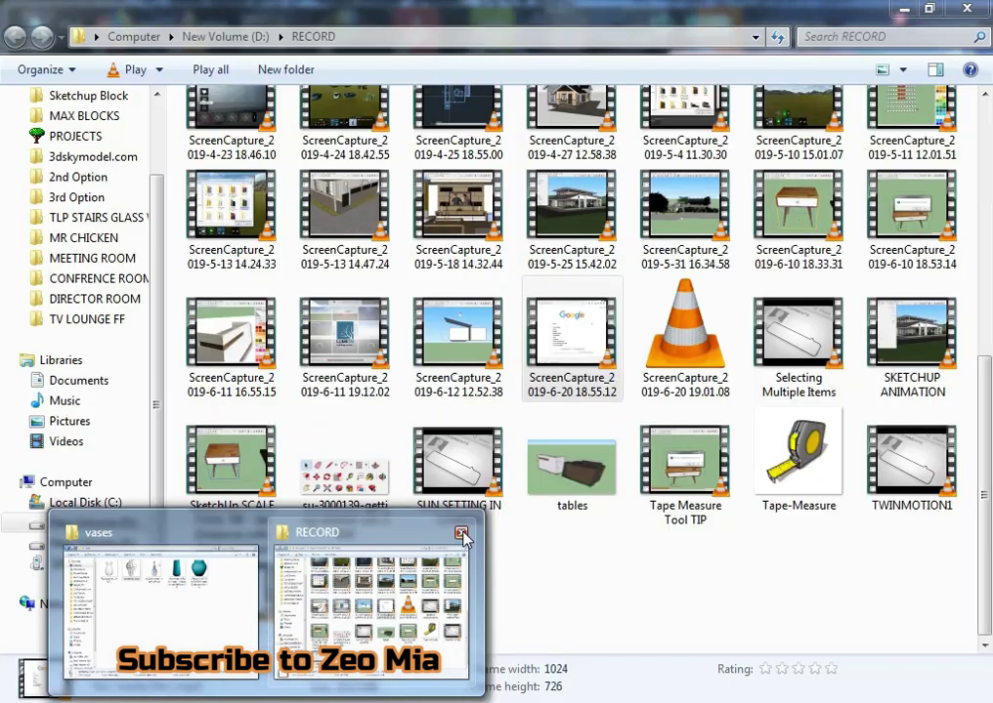
- Close the RECORD window and drag the double-bottle vase JPG into AutoCAD, upright at scale 1
left_click(458, 532)
left_click(252, 625)
left_click_drag(473, 195, 477, 684)
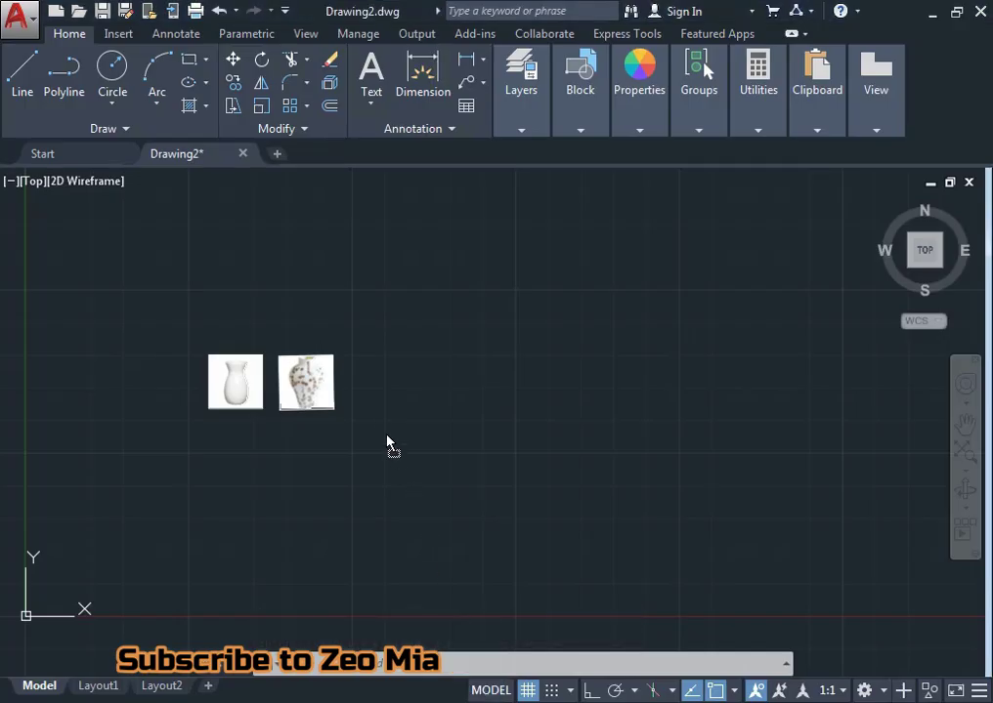
left_click_drag(388, 445, 377, 411)
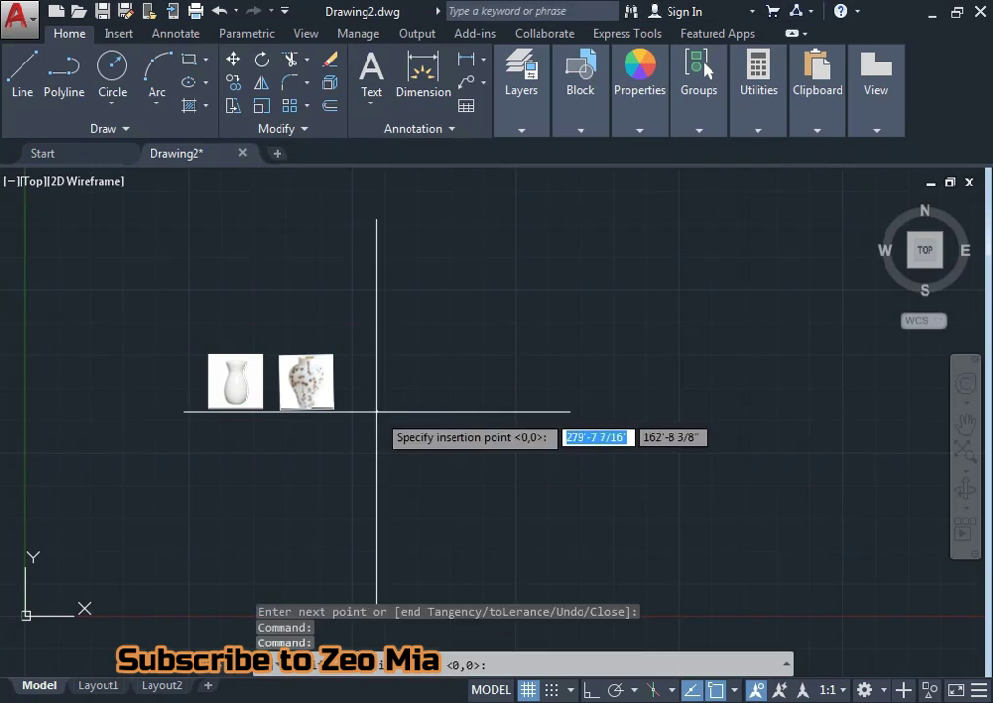
left_click(354, 409)
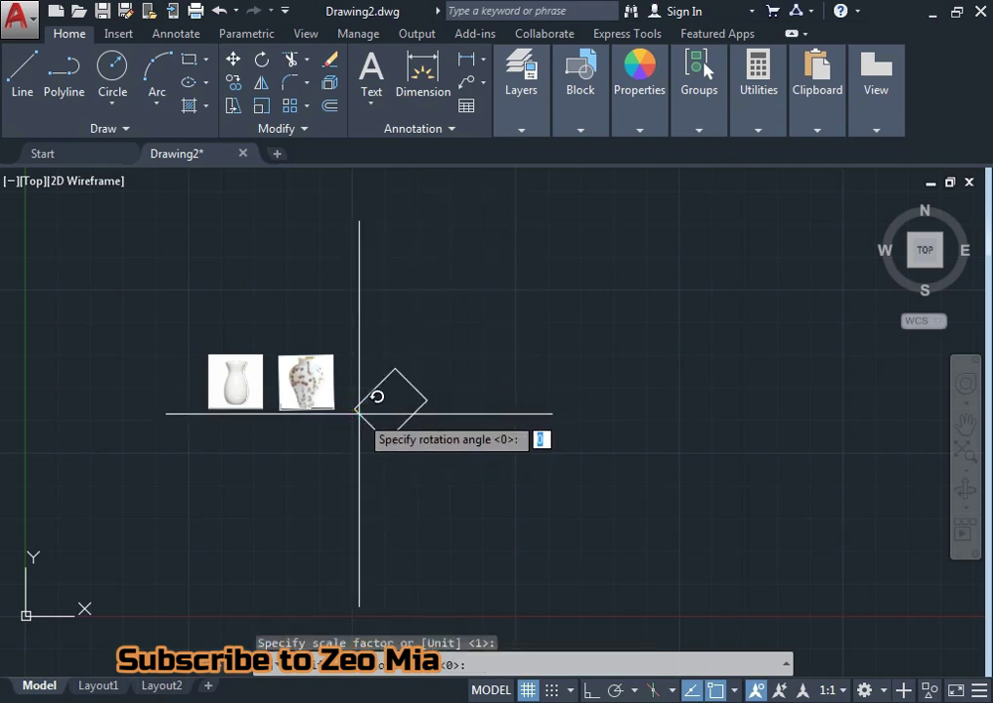
key("F8")
left_click(494, 412)
scroll(439, 401, "up", 2)
- Start a spline at the double-bottle vase's bottom centre and trace its base and lower side
scroll(406, 386, "up", 6)
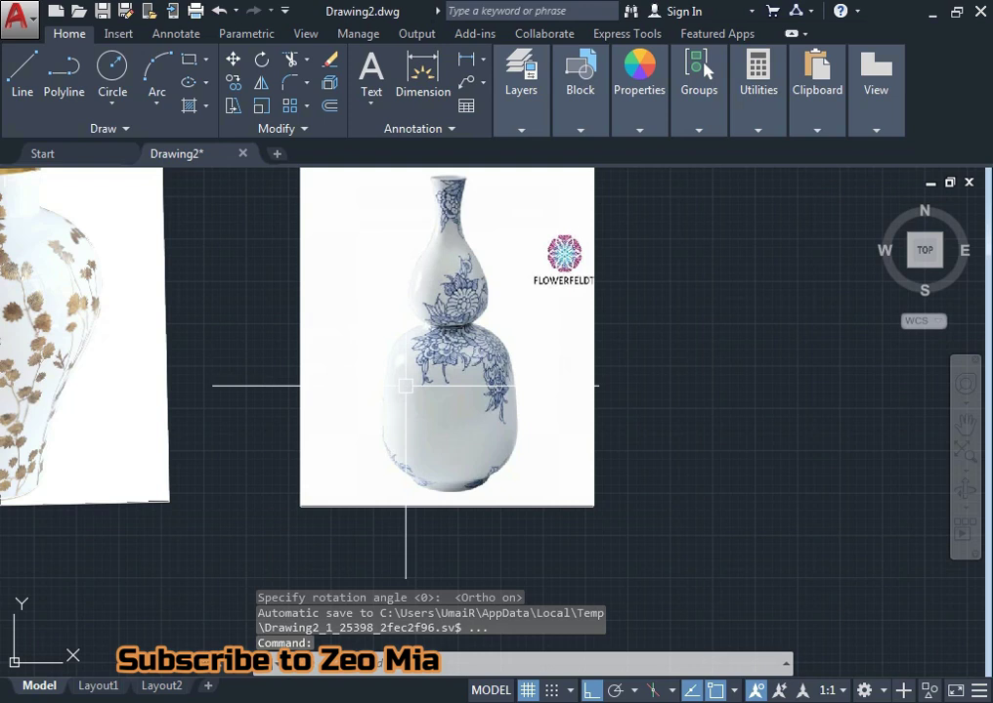
key("F8")
type("S")
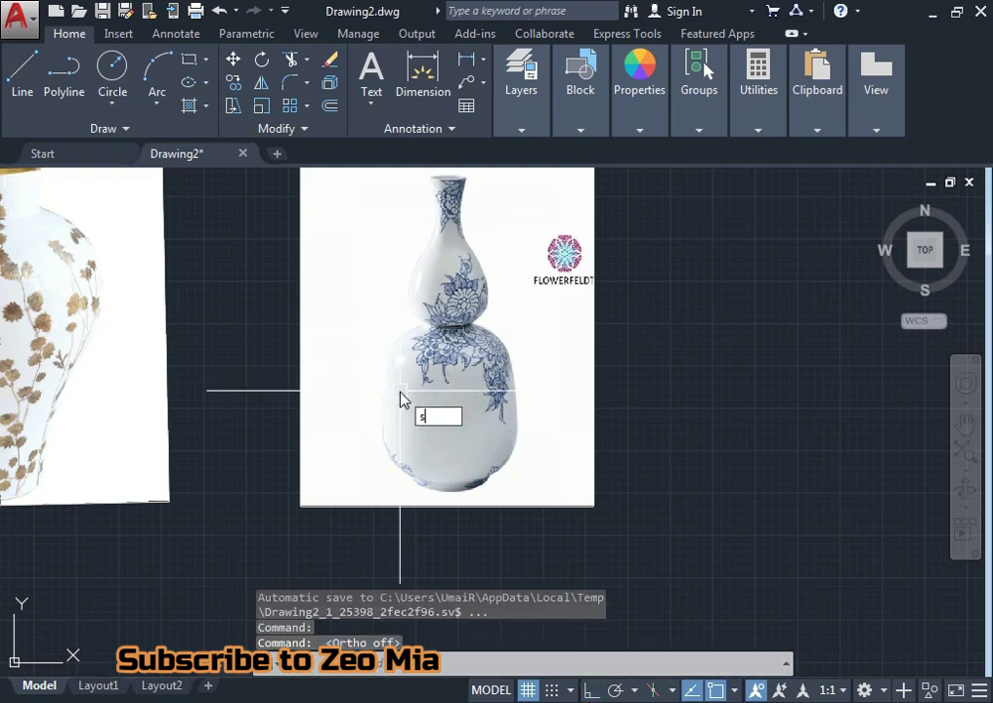
type("PL")
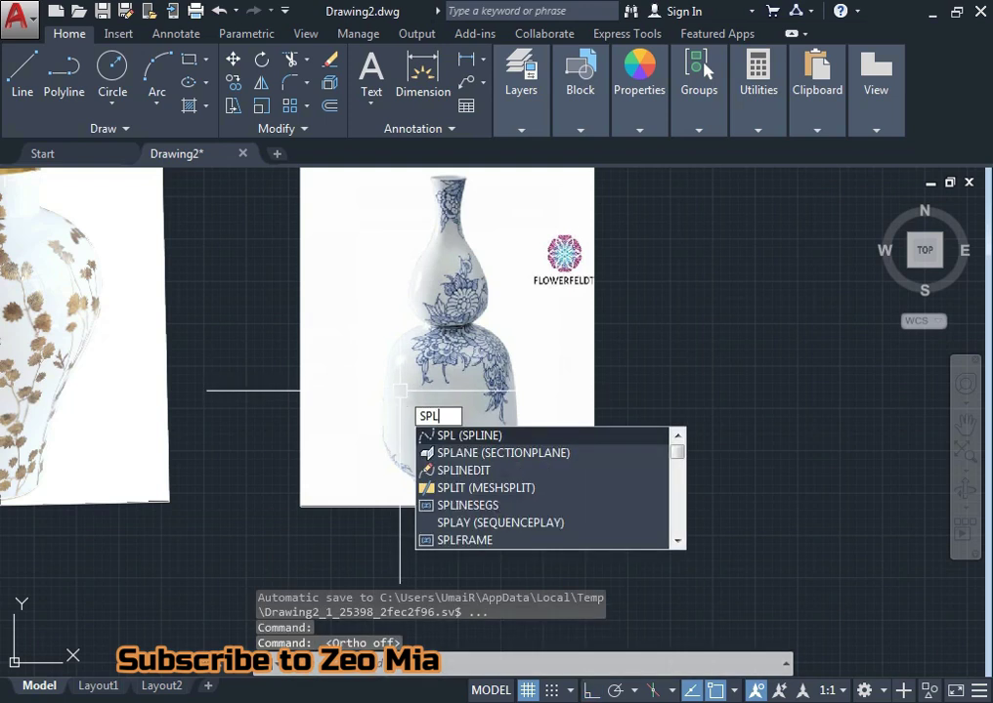
key("Return")
scroll(454, 489, "up", 5)
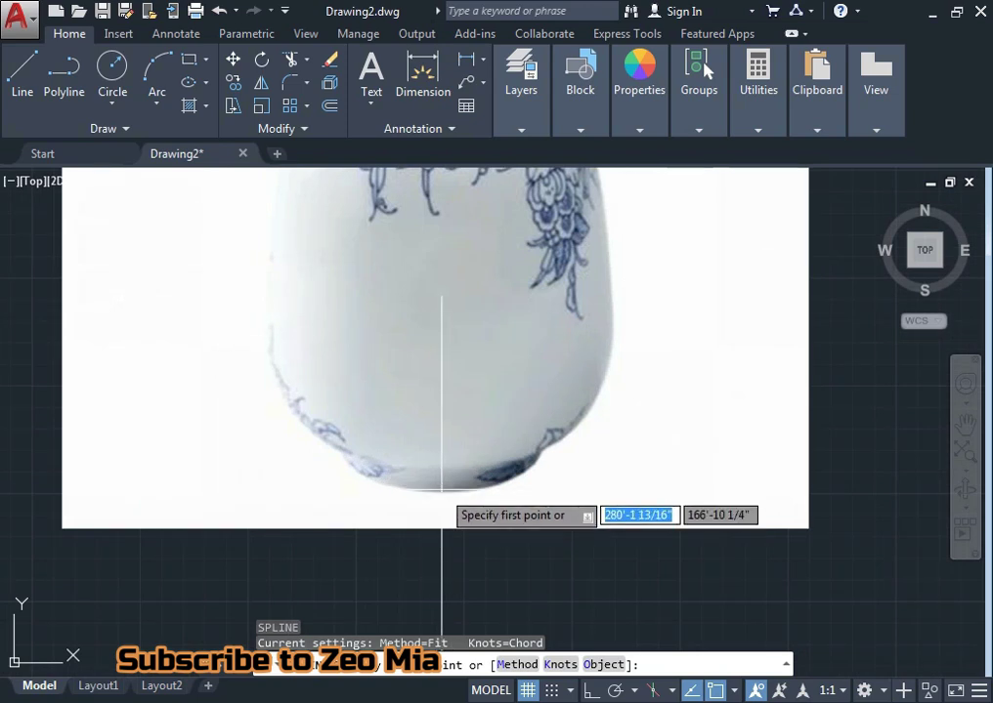
left_click(438, 494)
scroll(458, 495, "up", 5)
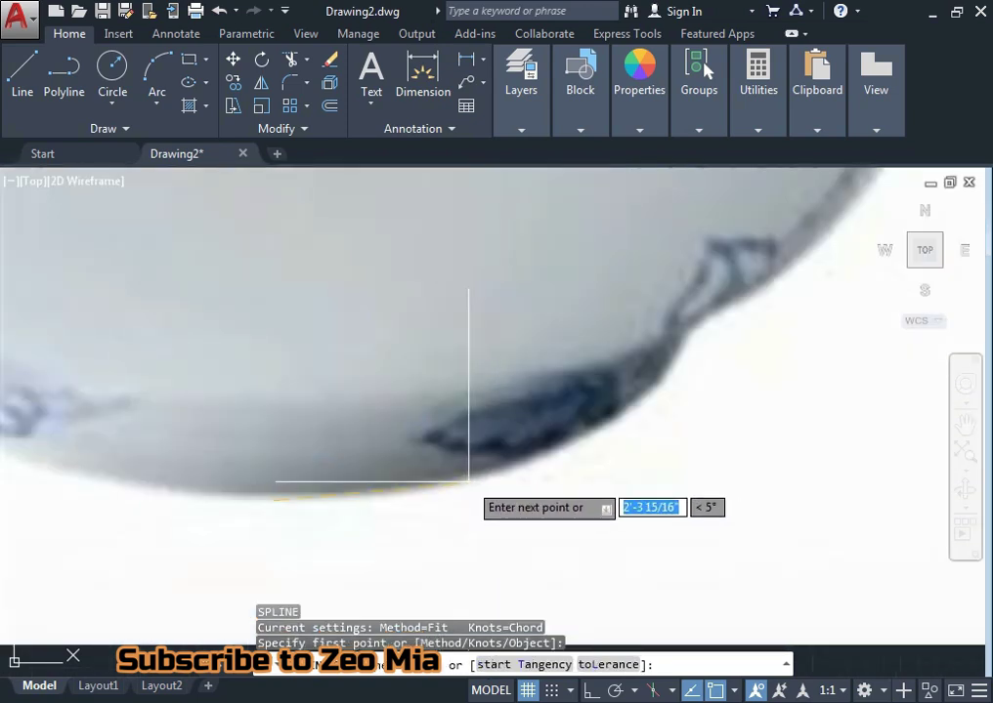
left_click(468, 480)
left_click(592, 436)
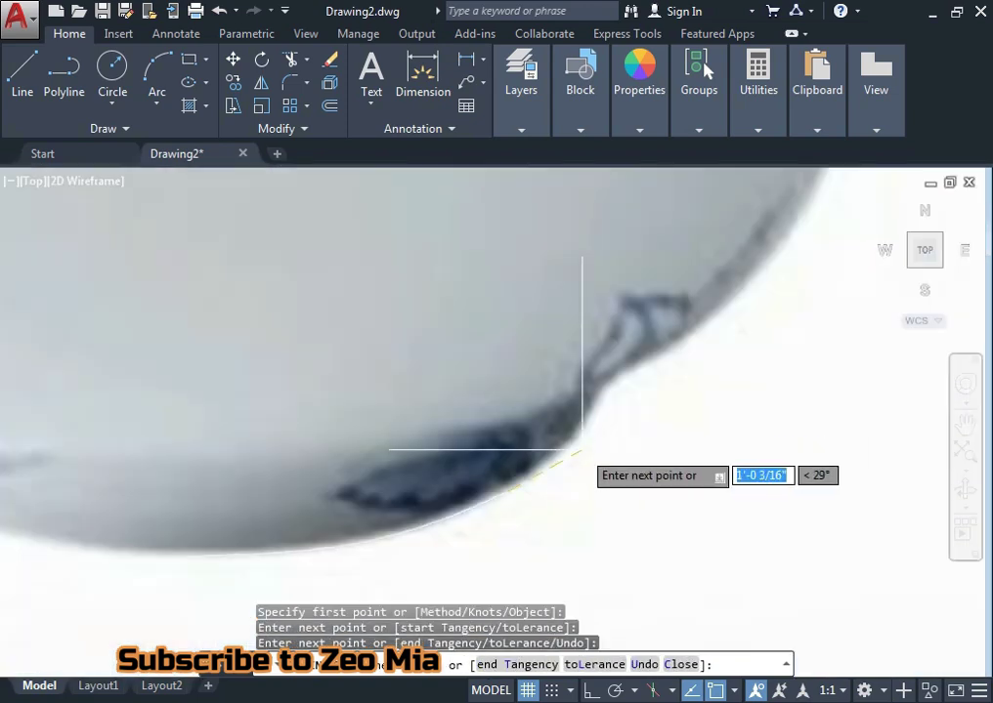
left_click(580, 438)
left_click(590, 412)
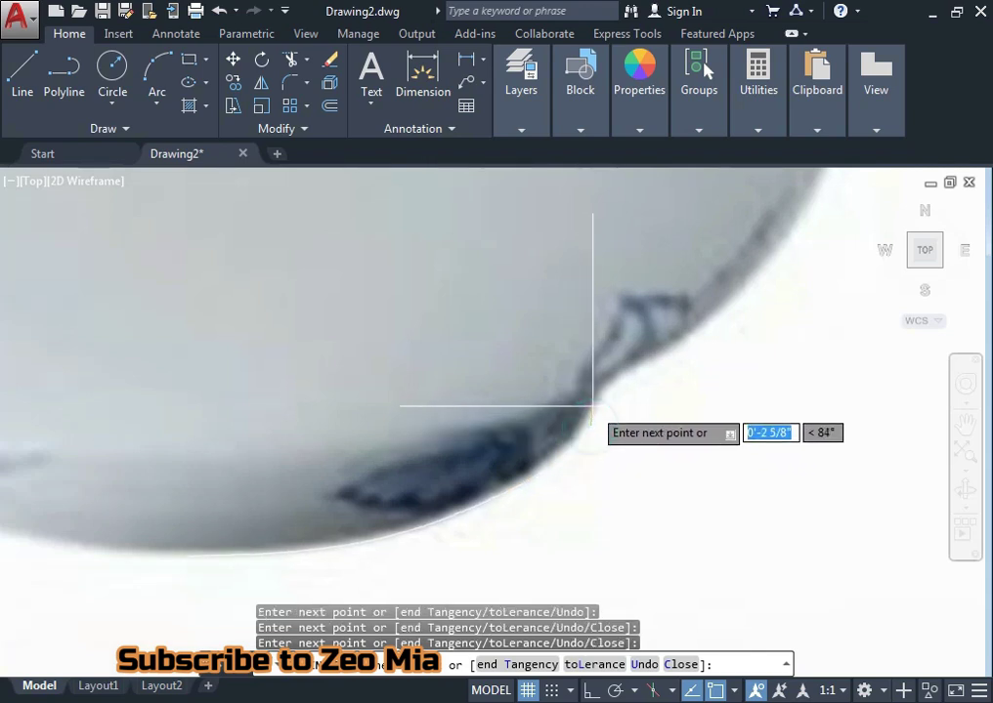
left_click(598, 399)
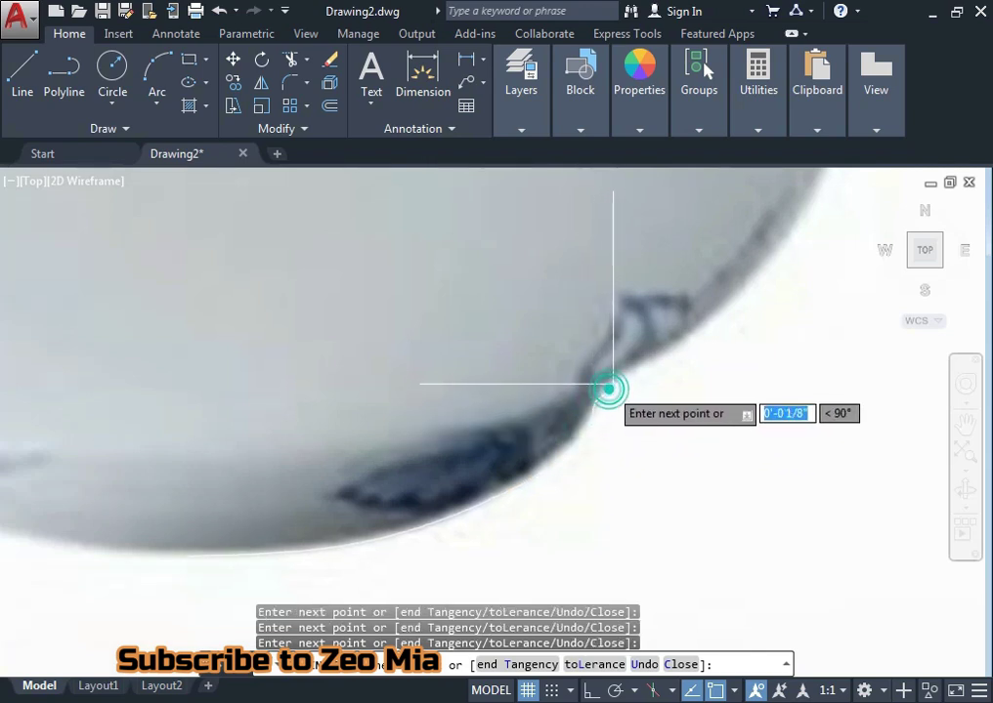
- Pan and zoom along the vase's right edge up past the narrow waist between its bulbs
middle_click_drag(649, 359, 523, 418)
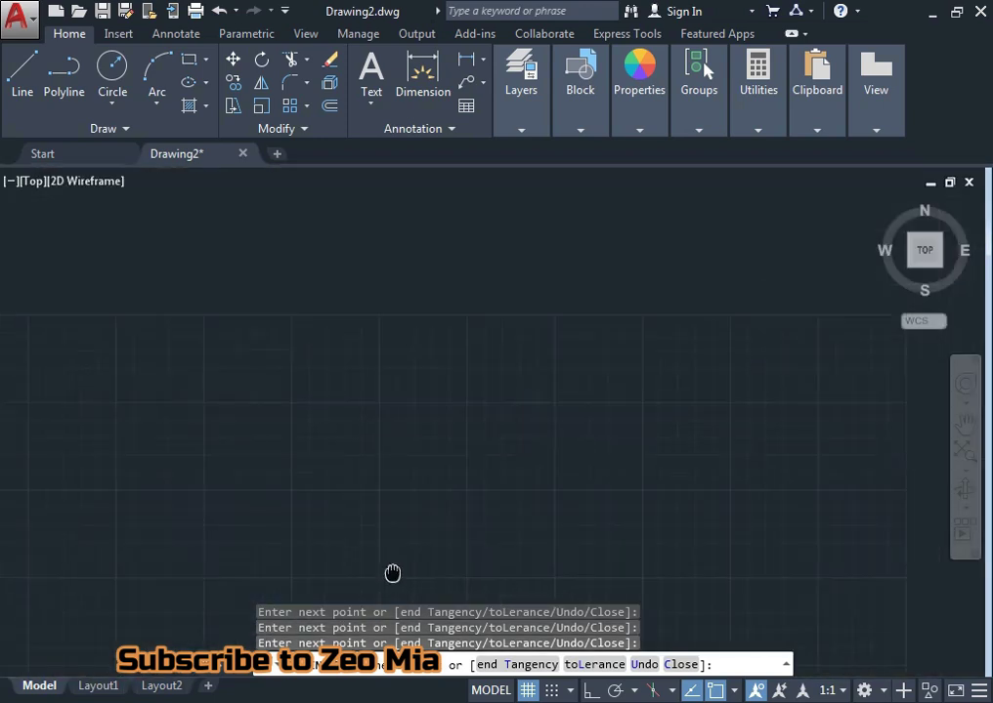
middle_click_drag(392, 572, 510, 421)
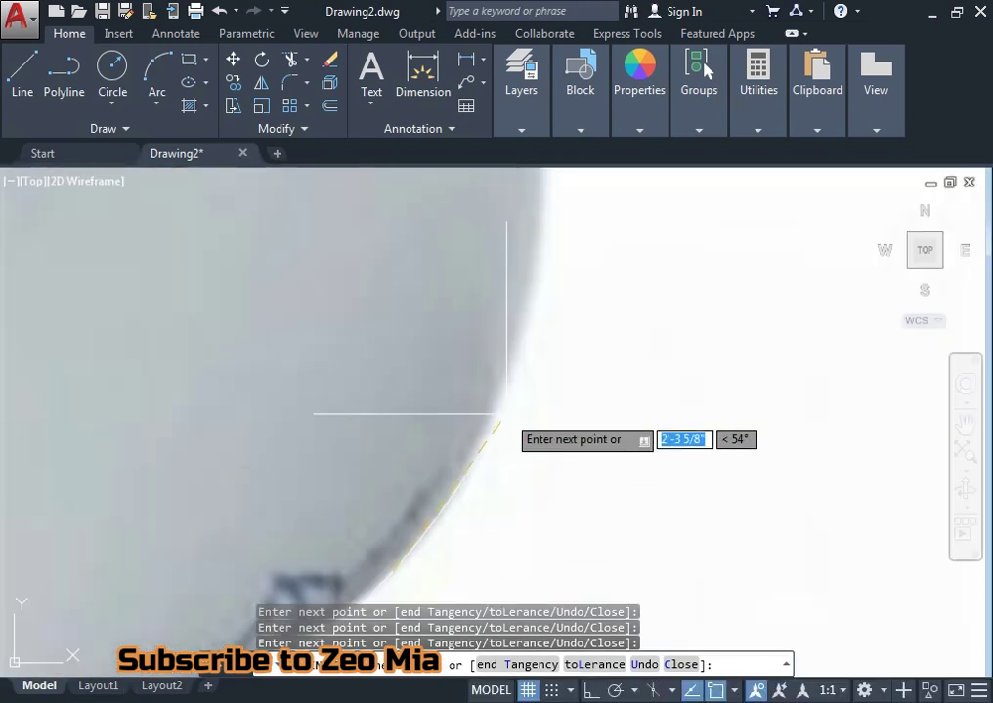
middle_click_drag(510, 368, 464, 468)
scroll(466, 460, "up", 2)
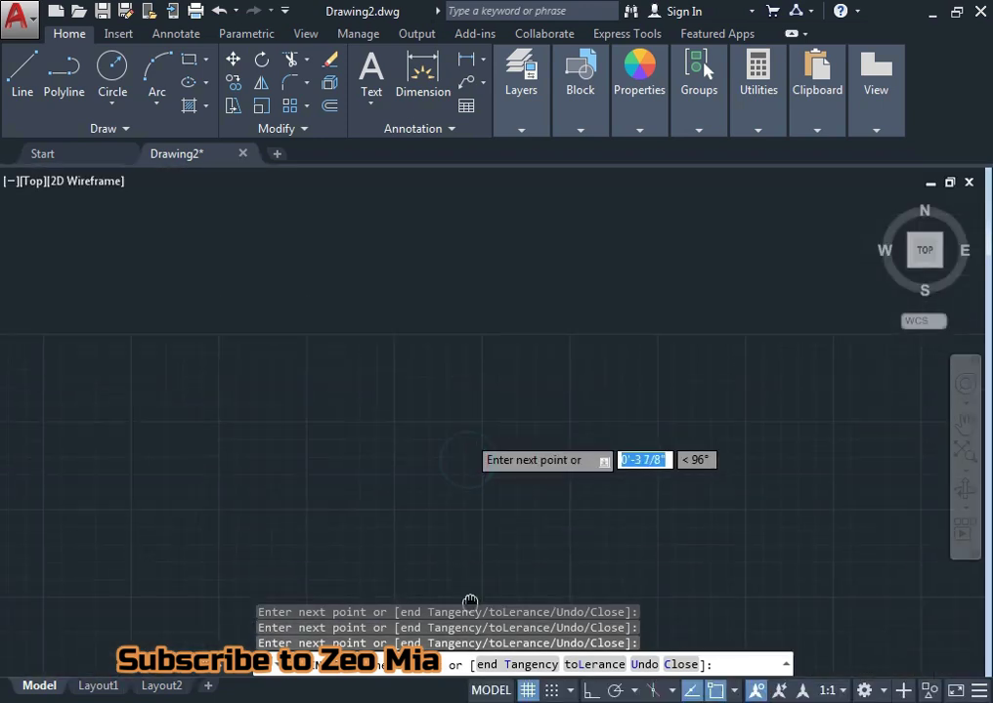
scroll(468, 447, "down", 2)
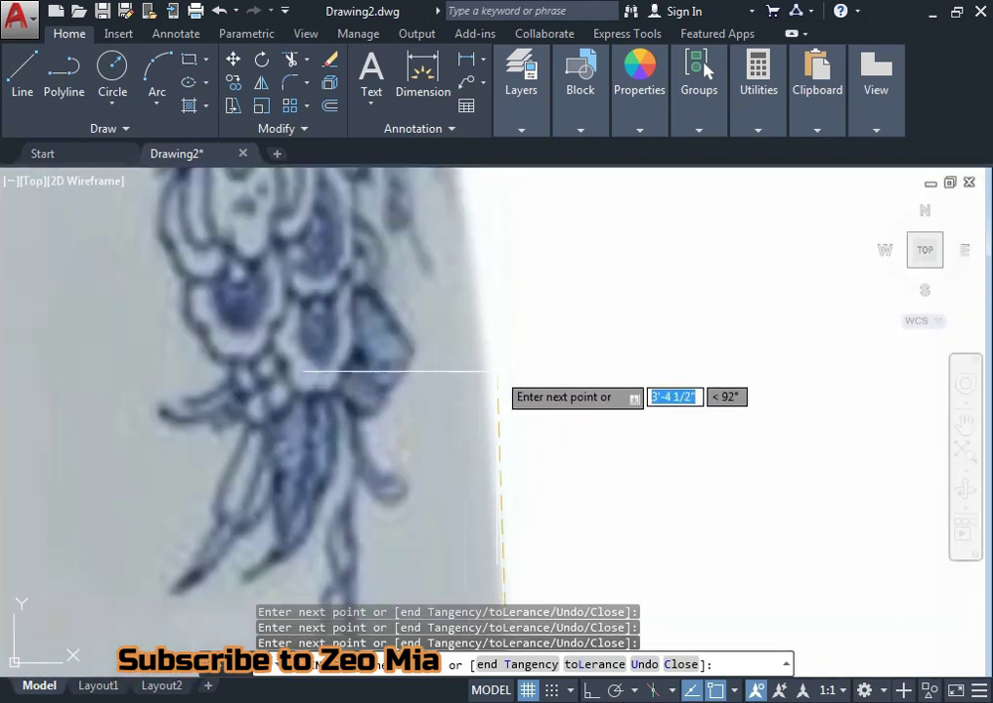
middle_click_drag(494, 367, 515, 467)
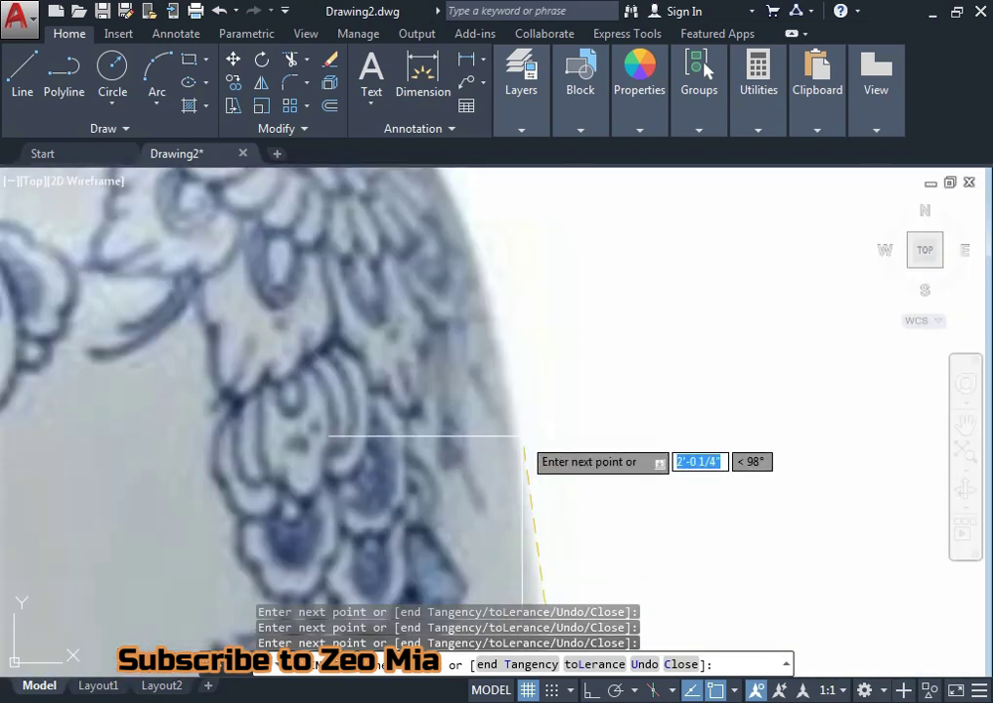
scroll(523, 437, "down", 1)
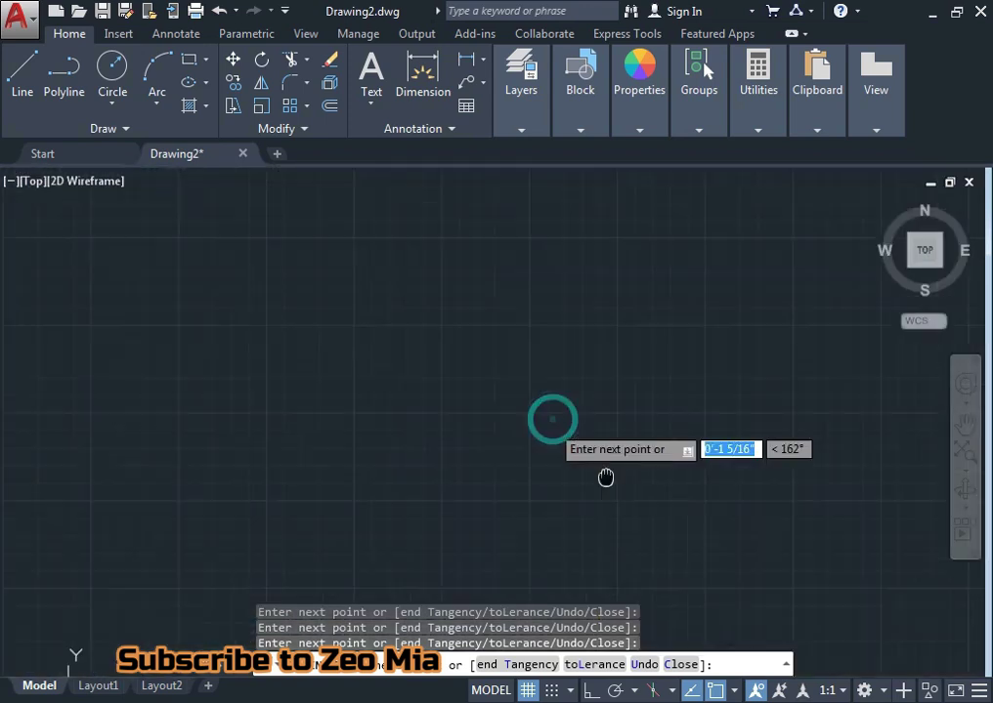
middle_click_drag(554, 420, 643, 498)
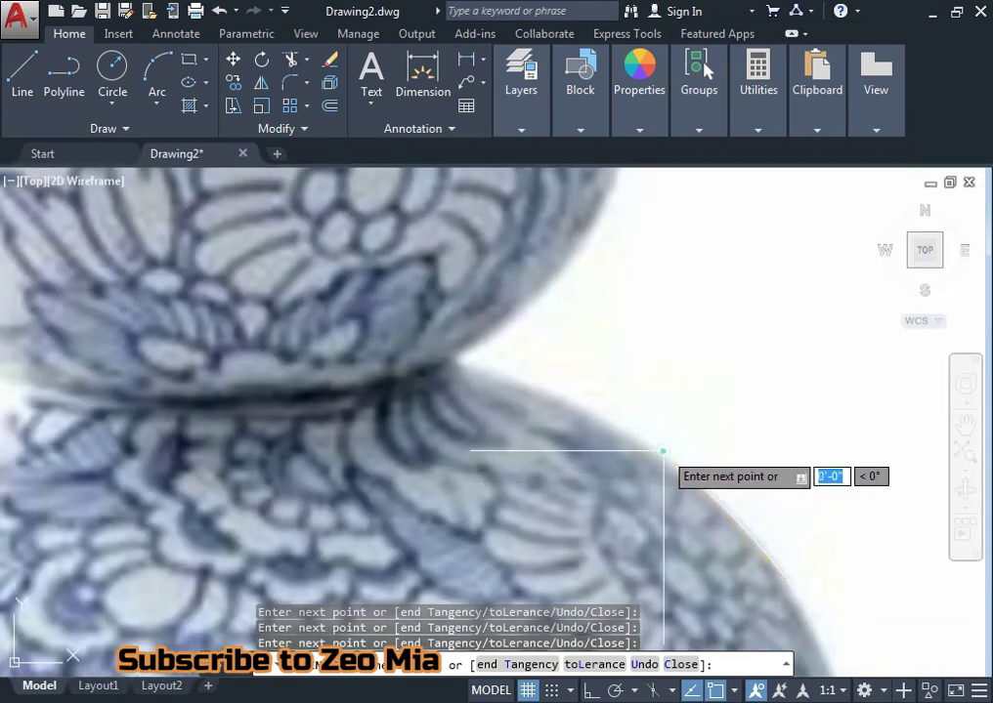
middle_click_drag(664, 451, 769, 532)
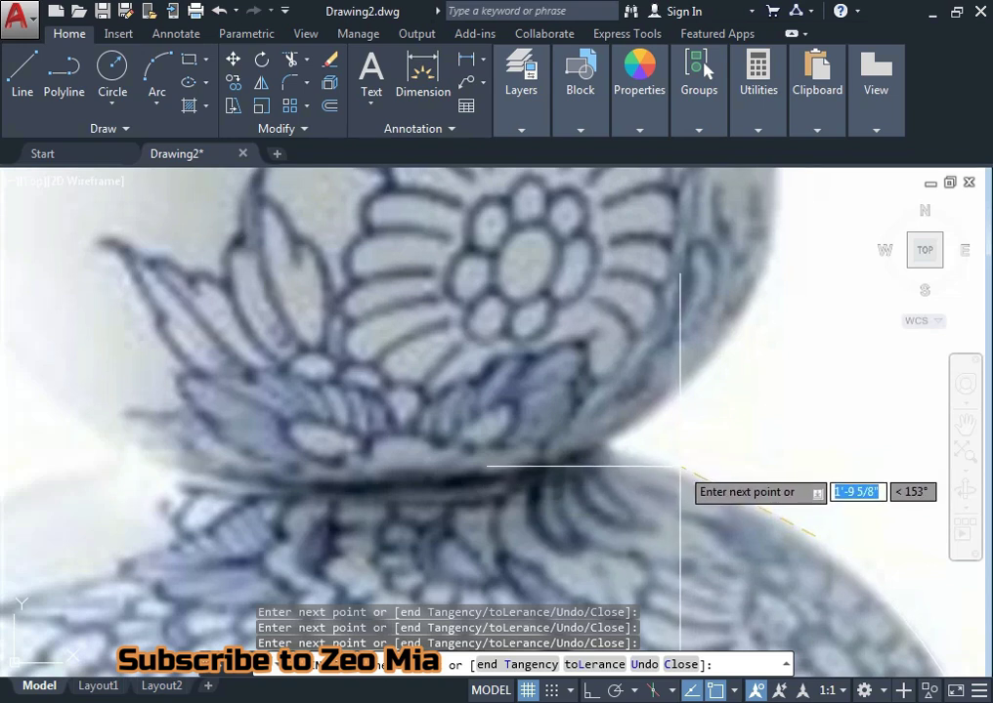
scroll(664, 472, "up", 5)
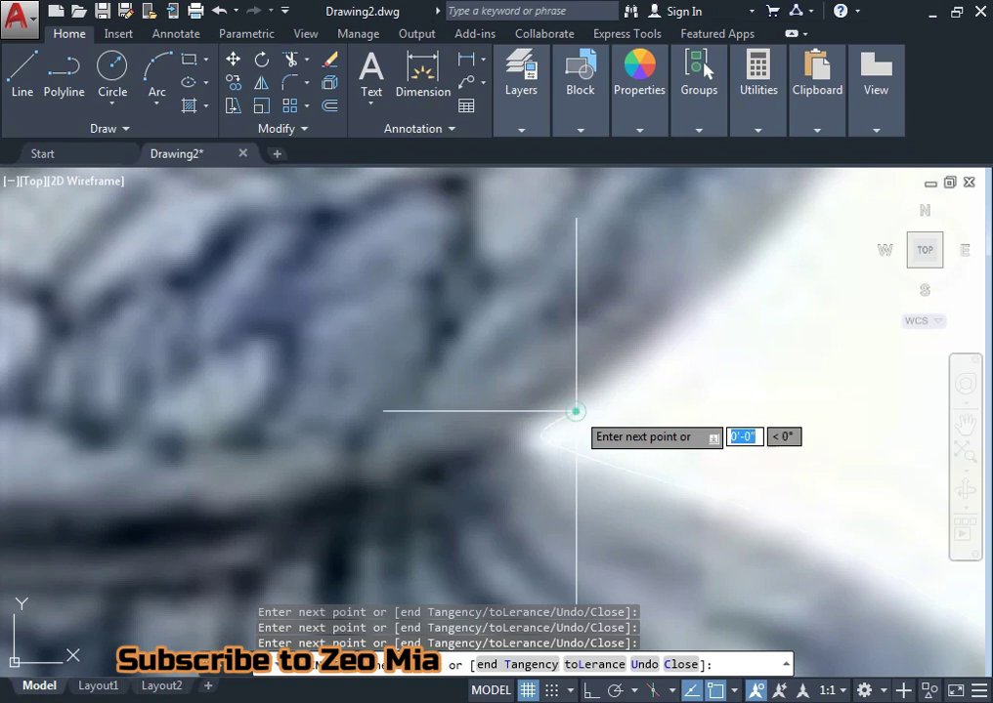
middle_click_drag(740, 297, 578, 426)
scroll(558, 436, "down", 2)
scroll(503, 494, "down", 2)
scroll(506, 488, "up", 1)
middle_click_drag(504, 483, 504, 540)
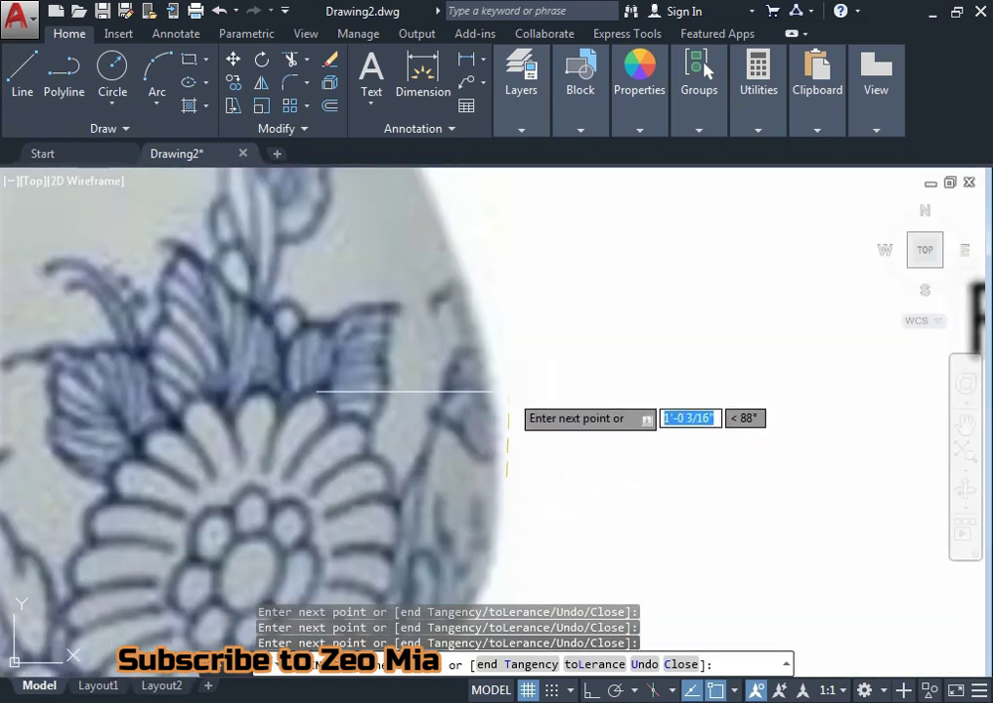
- Follow the double-bottle vase's edge upward and add a fit point on its neck
scroll(506, 481, "up", 1)
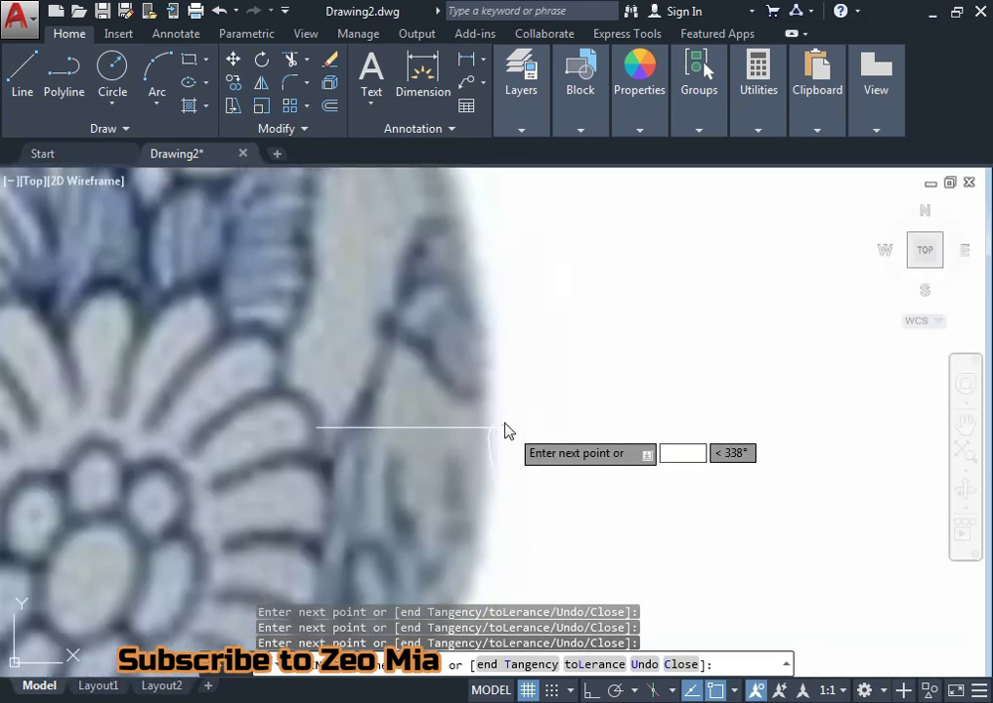
middle_click_drag(503, 426, 504, 450)
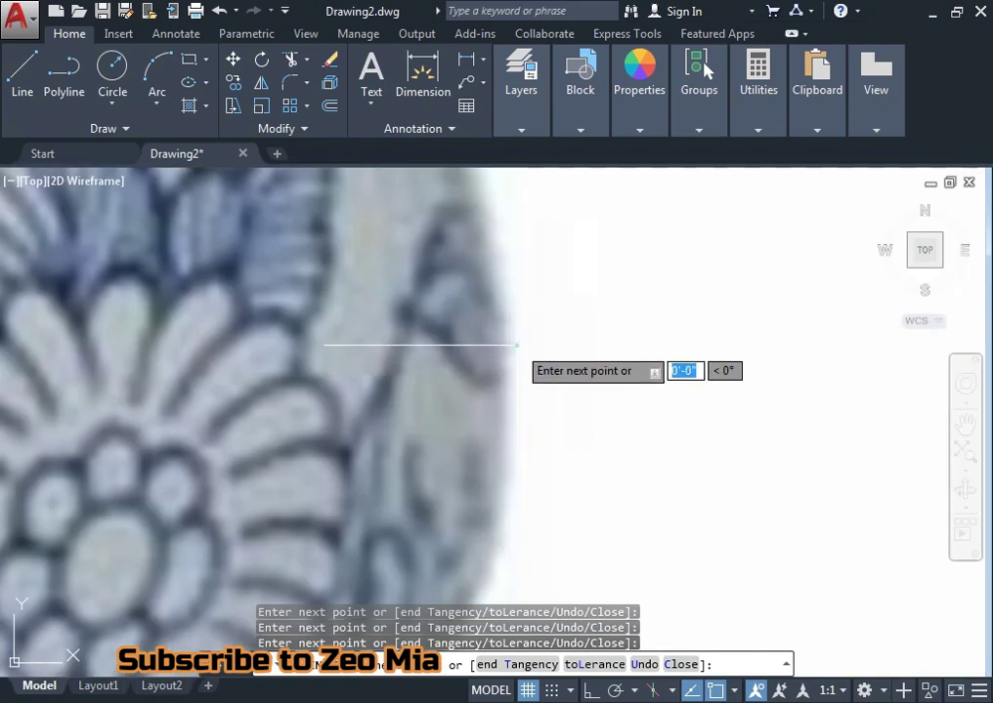
scroll(518, 345, "up", 1)
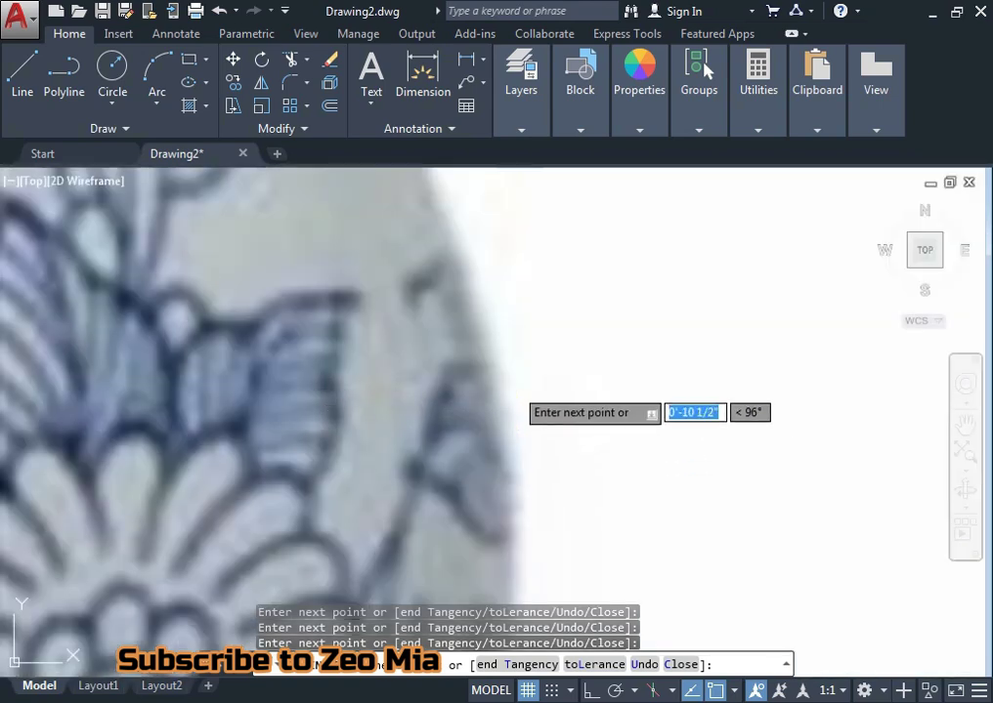
scroll(506, 376, "up", 1)
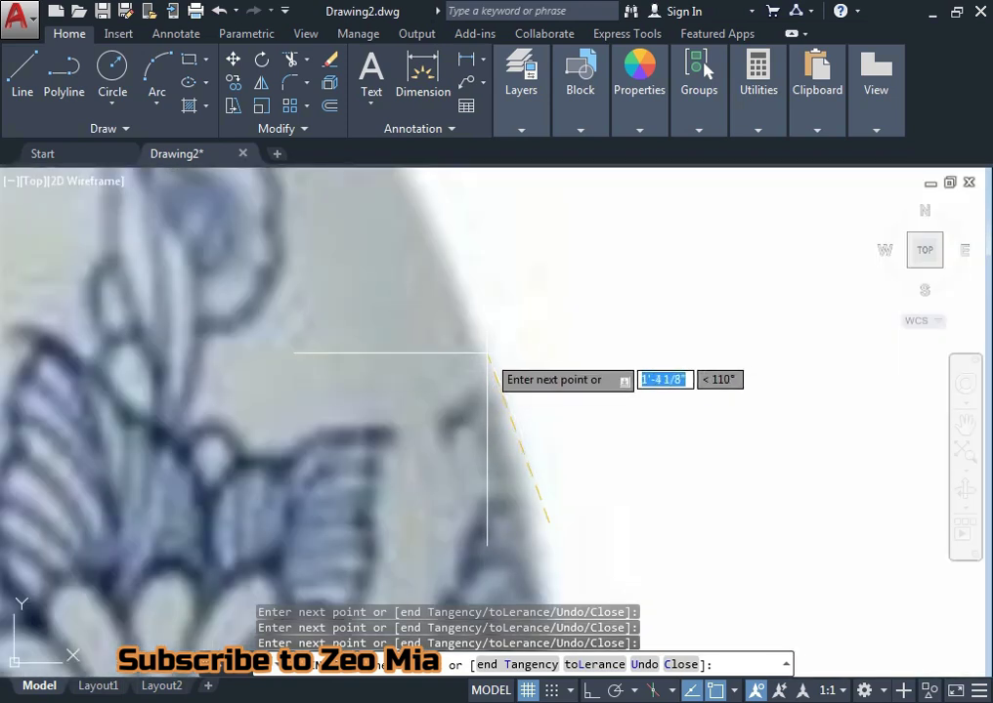
scroll(486, 351, "down", 1)
scroll(577, 586, "down", 1)
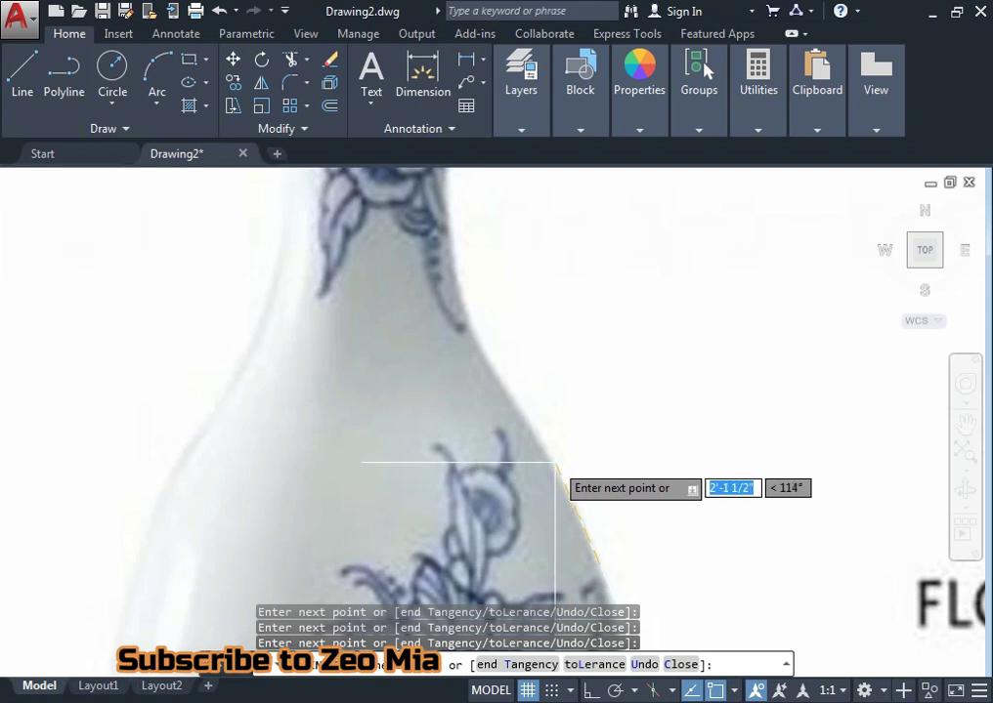
scroll(555, 463, "down", 1)
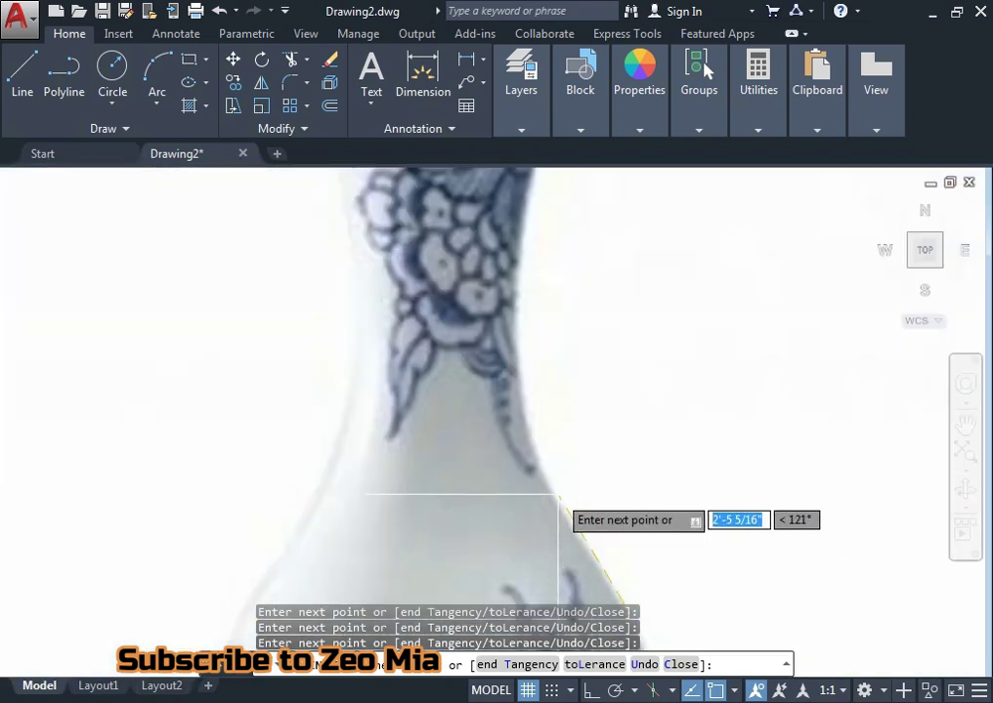
scroll(561, 489, "up", 1)
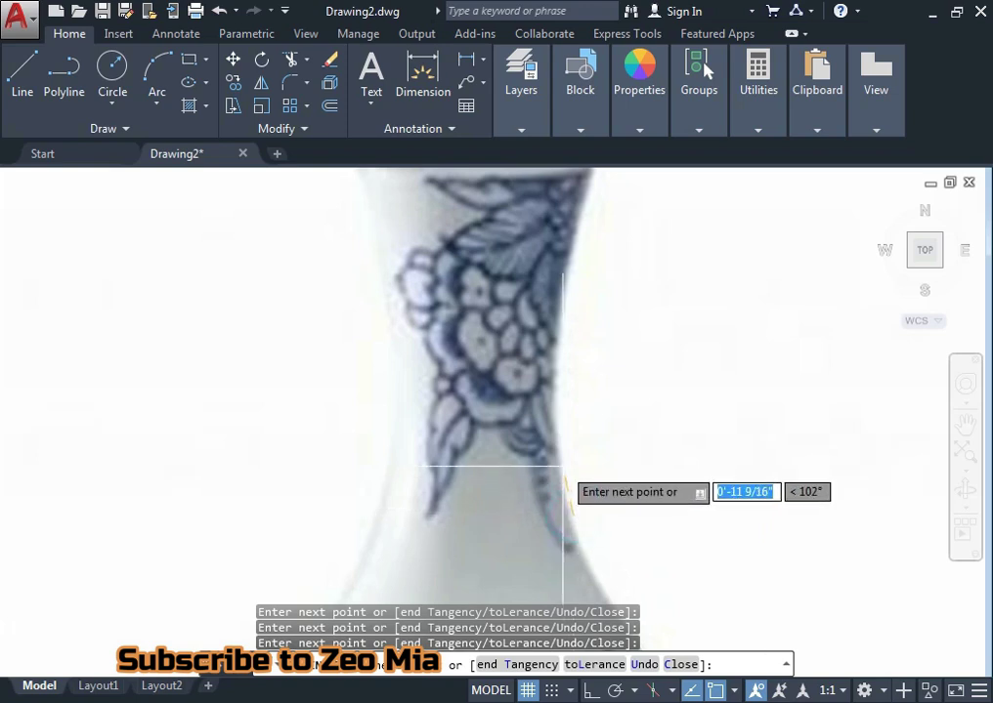
middle_click_drag(563, 465, 570, 586)
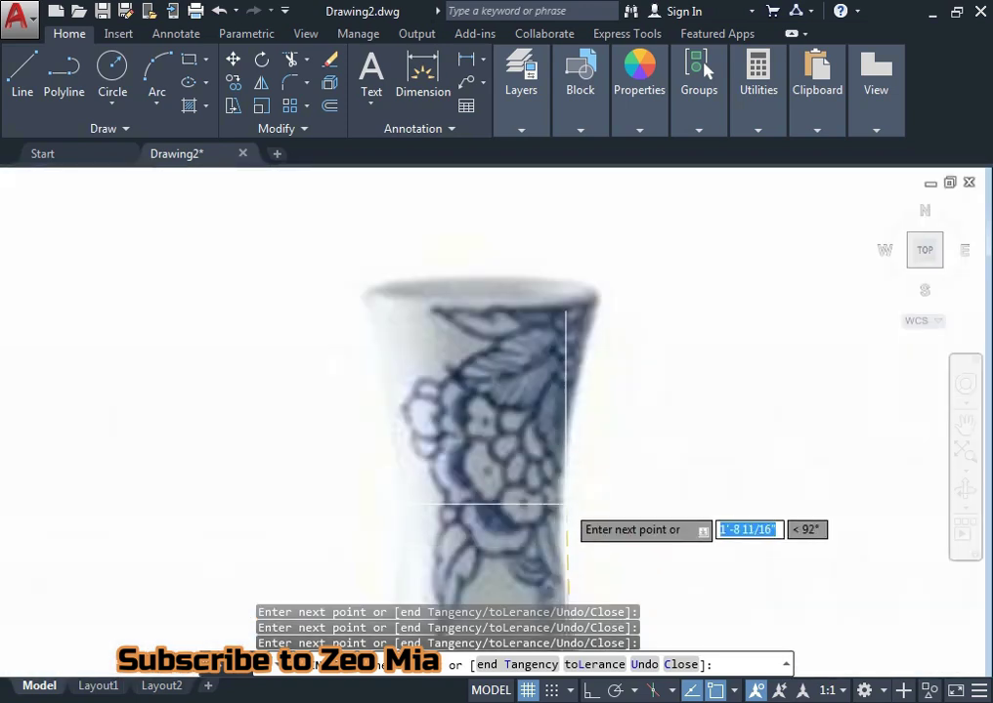
left_click(561, 498)
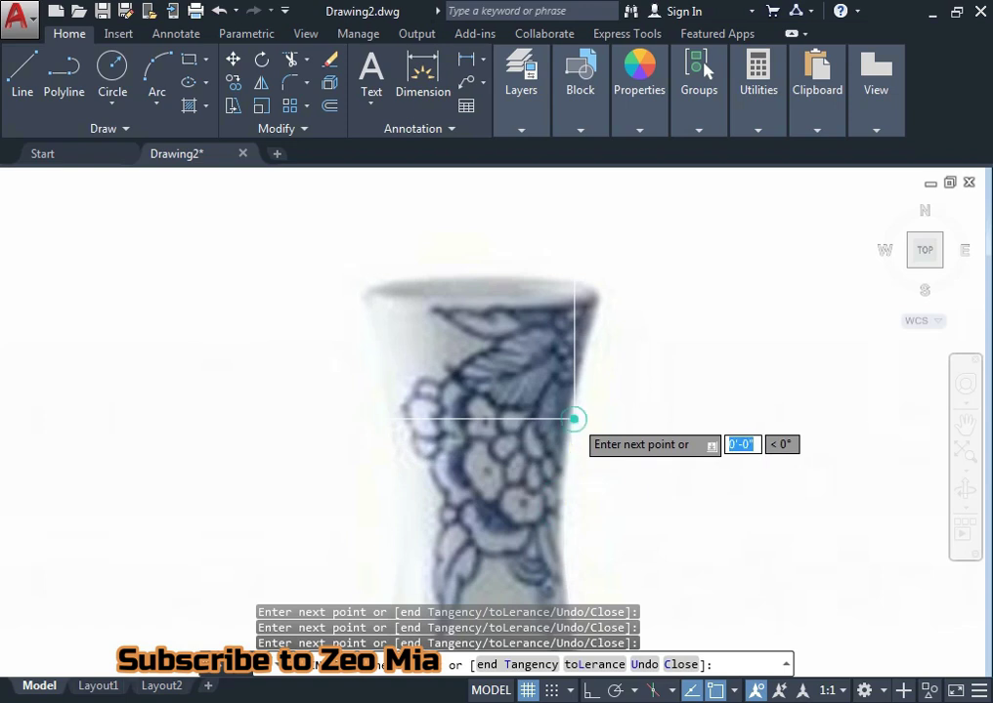
- Finish the double-bottle spline at the rim, zoom out, and drag in the teal Numa vase image
scroll(574, 420, "up", 2)
scroll(576, 440, "up", 1)
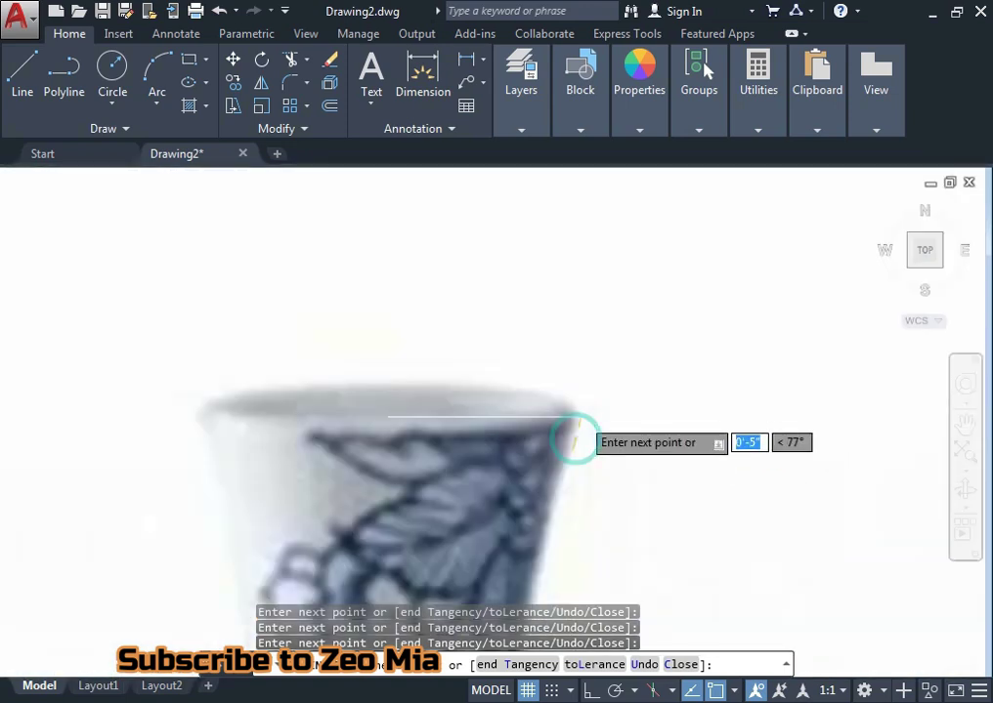
scroll(576, 440, "up", 1)
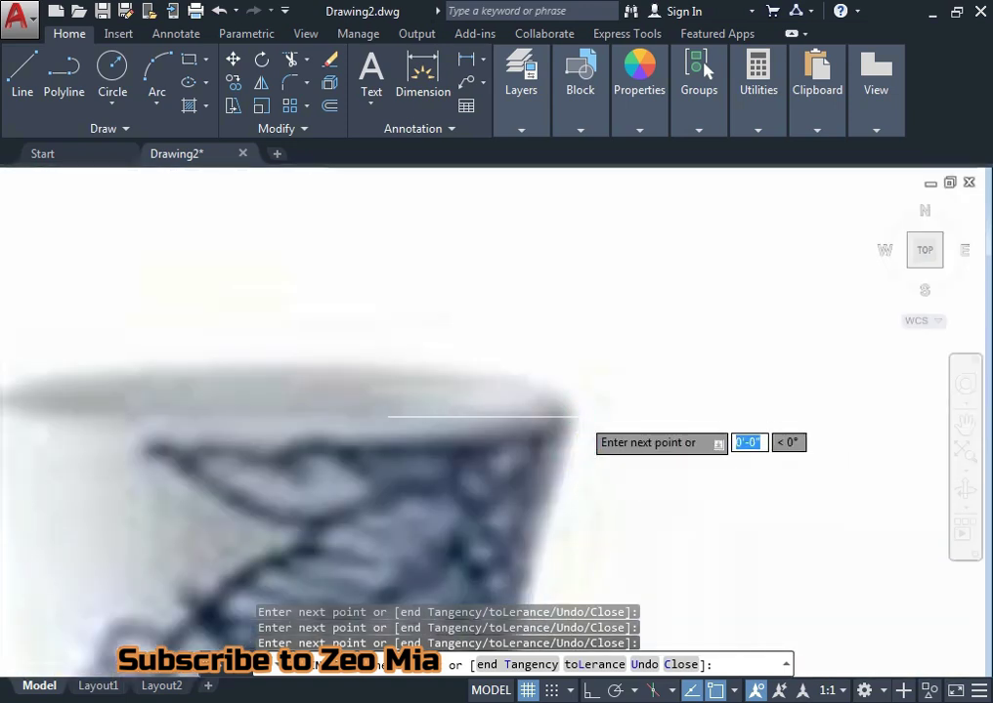
scroll(477, 446, "down", 2)
mouse_move(465, 479)
middle_mouse_down()
mouse_move(476, 441)
mouse_move(405, 228)
middle_mouse_up()
scroll(384, 501, "down", 3)
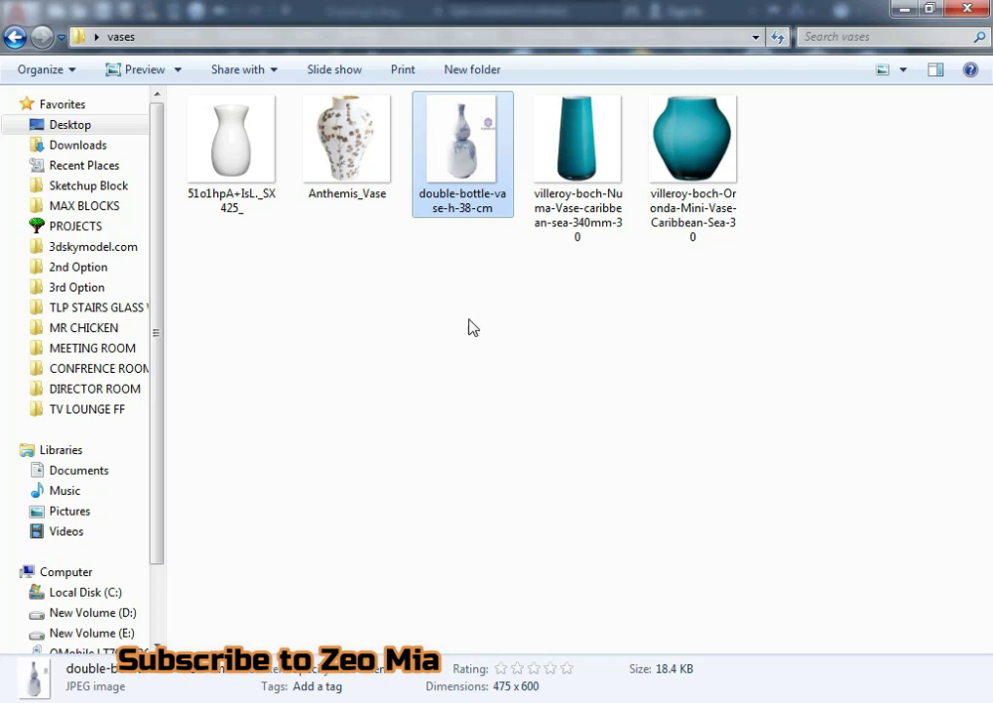
left_click_drag(576, 146, 452, 694)
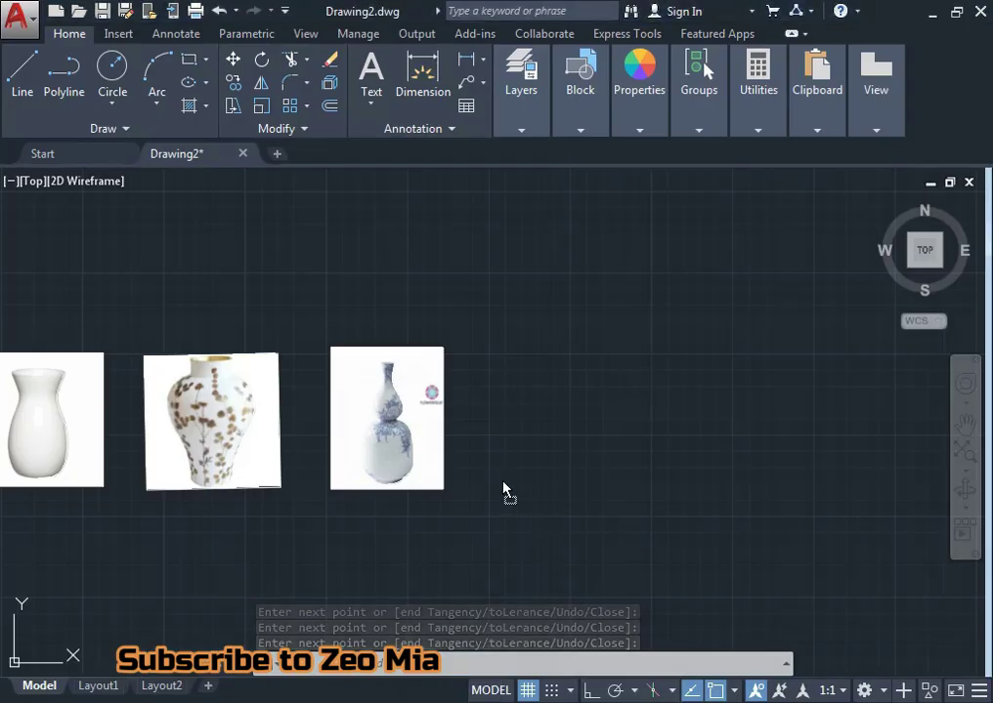
- Place the teal Numa vase image right of the double-bottle vase at scale 1, rotation 0°
left_click_drag(503, 488, 487, 497)
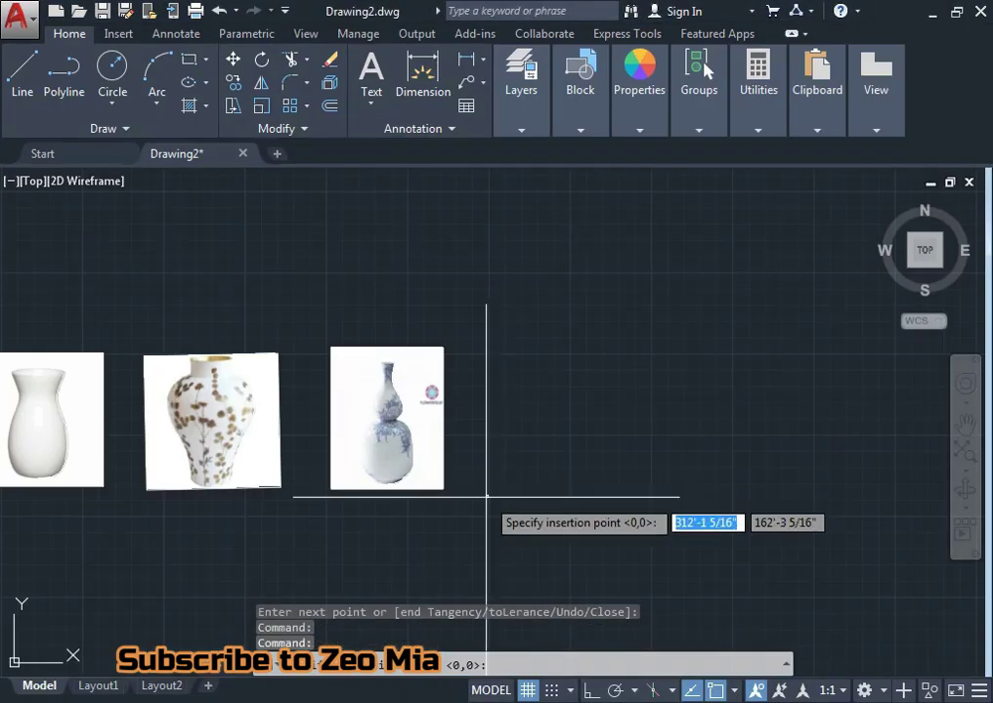
left_click(478, 490)
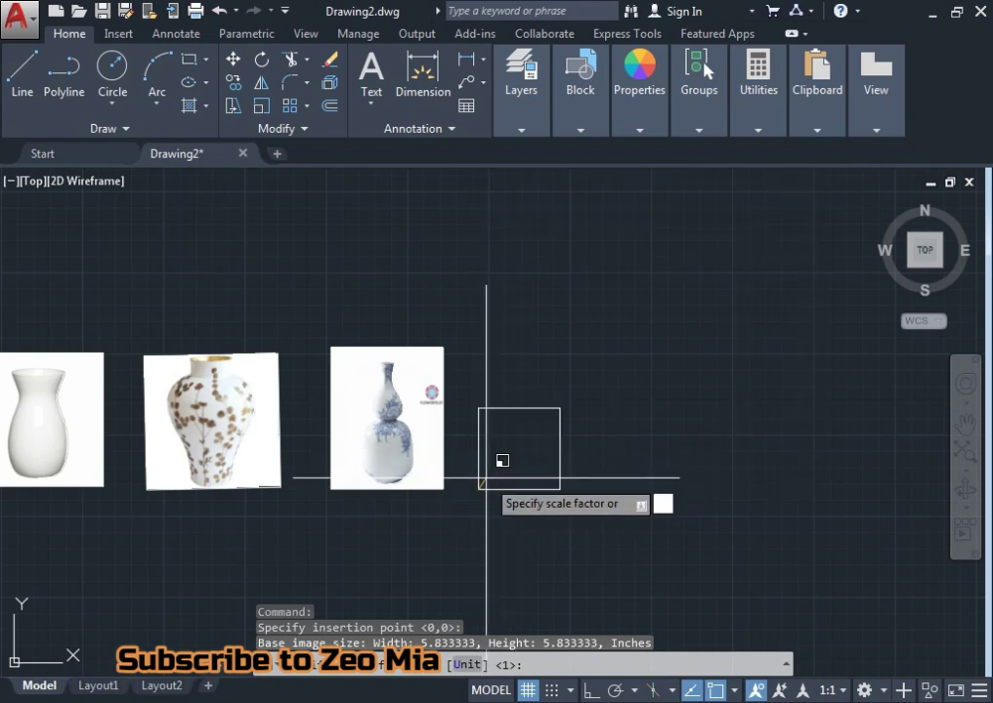
left_click(493, 471)
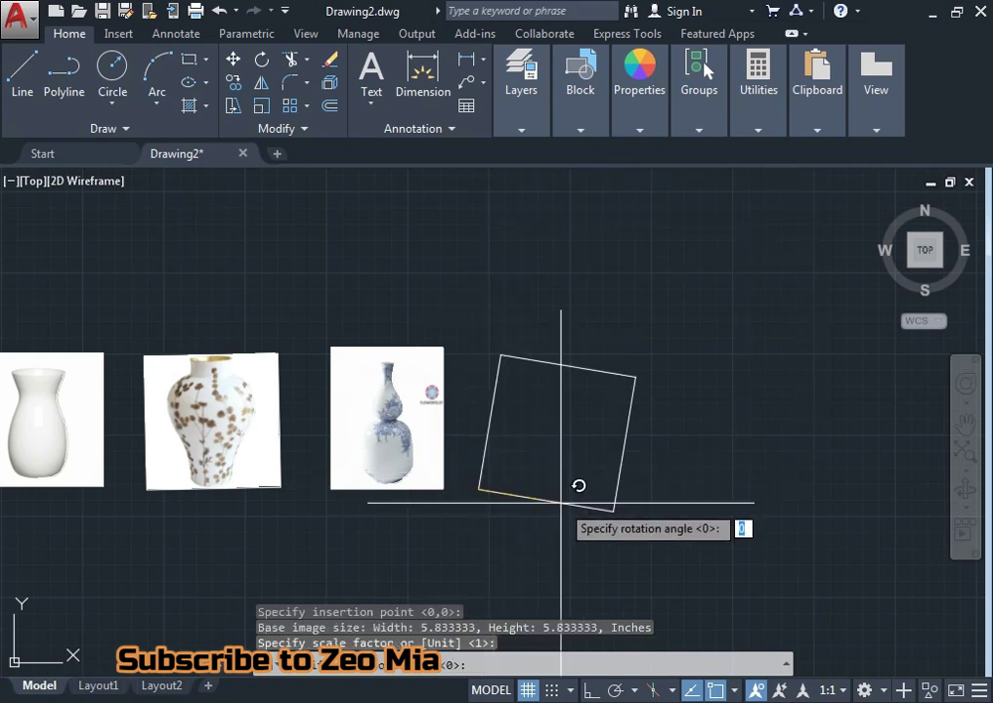
key("F8")
left_click(669, 499)
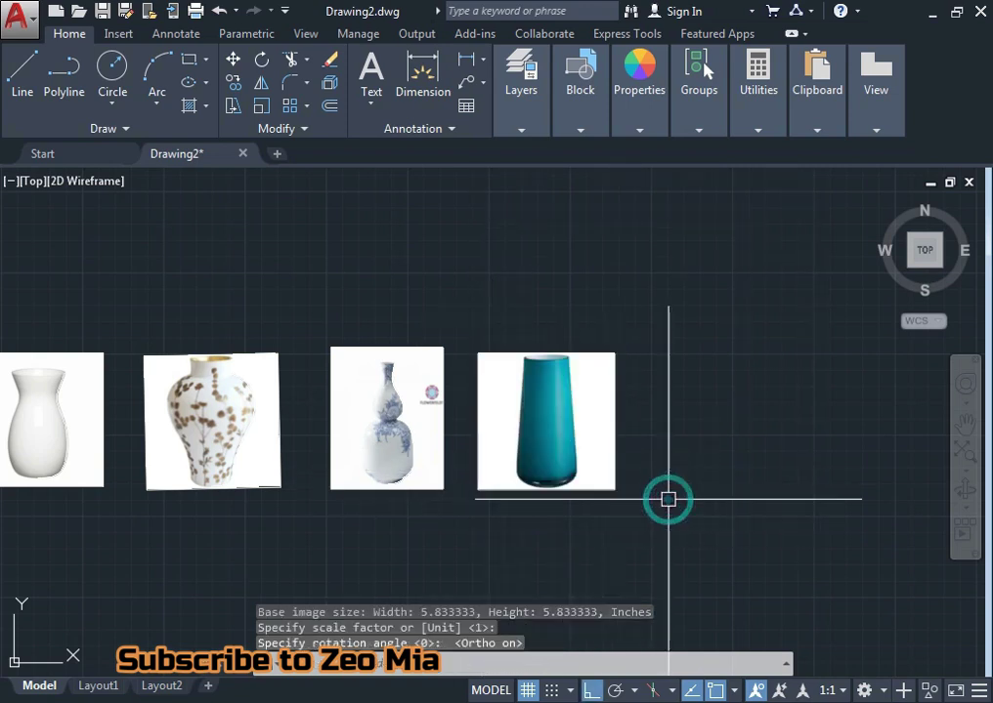
scroll(559, 477, "up", 2)
- Start a spline (SPL) at the tall teal vase's base centre and add points along its right edge
type("spl")
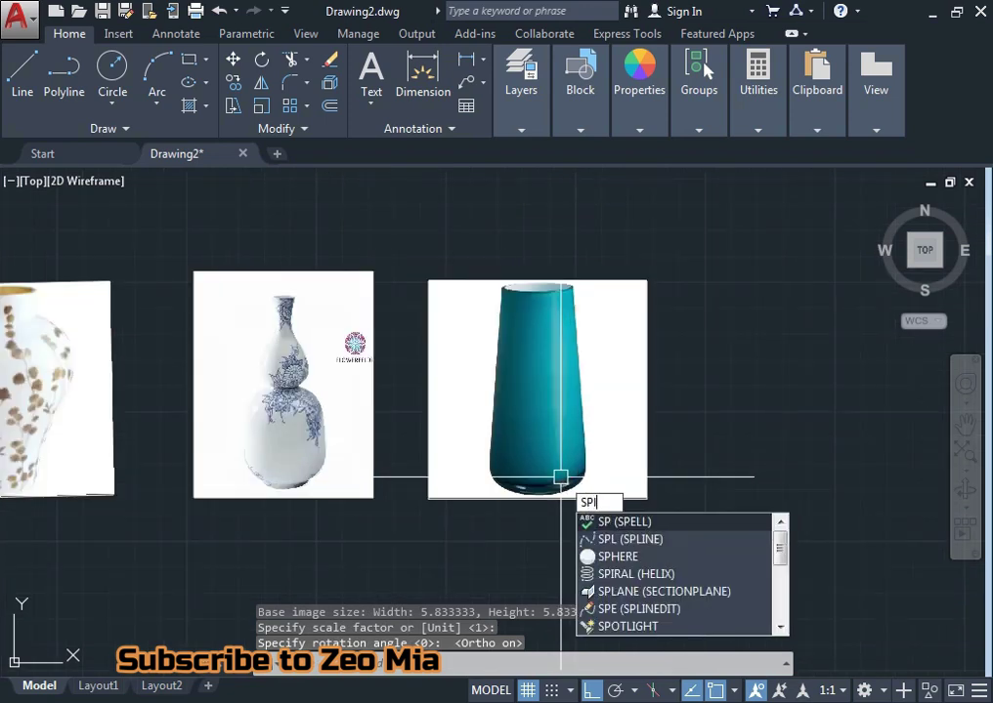
key("Return")
scroll(564, 510, "up", 4)
scroll(564, 510, "up", 4)
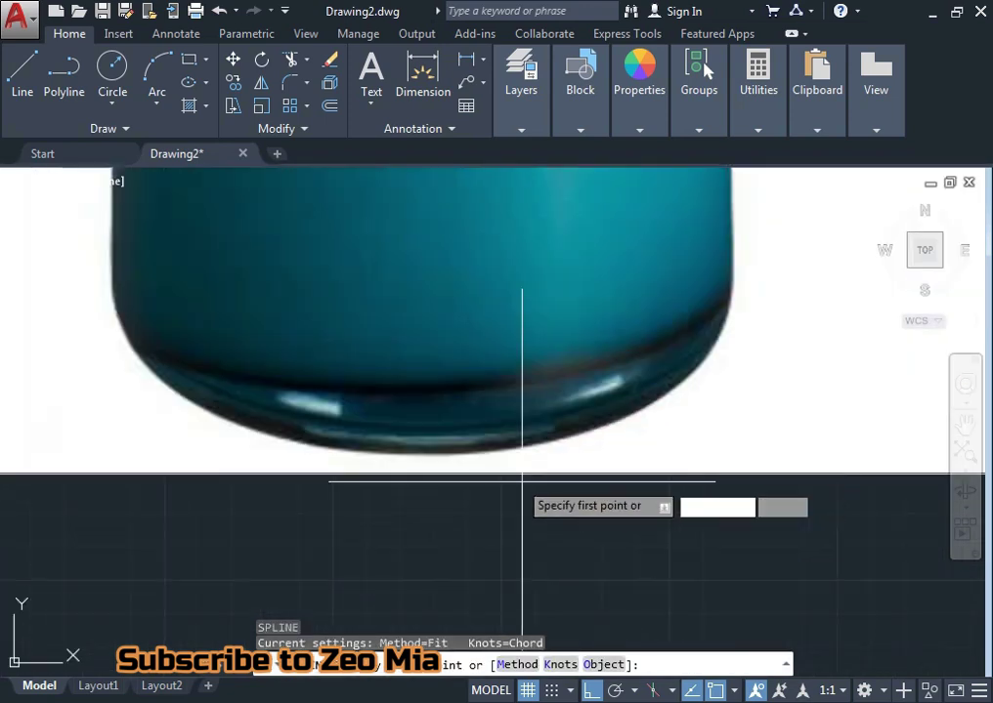
left_click(437, 454)
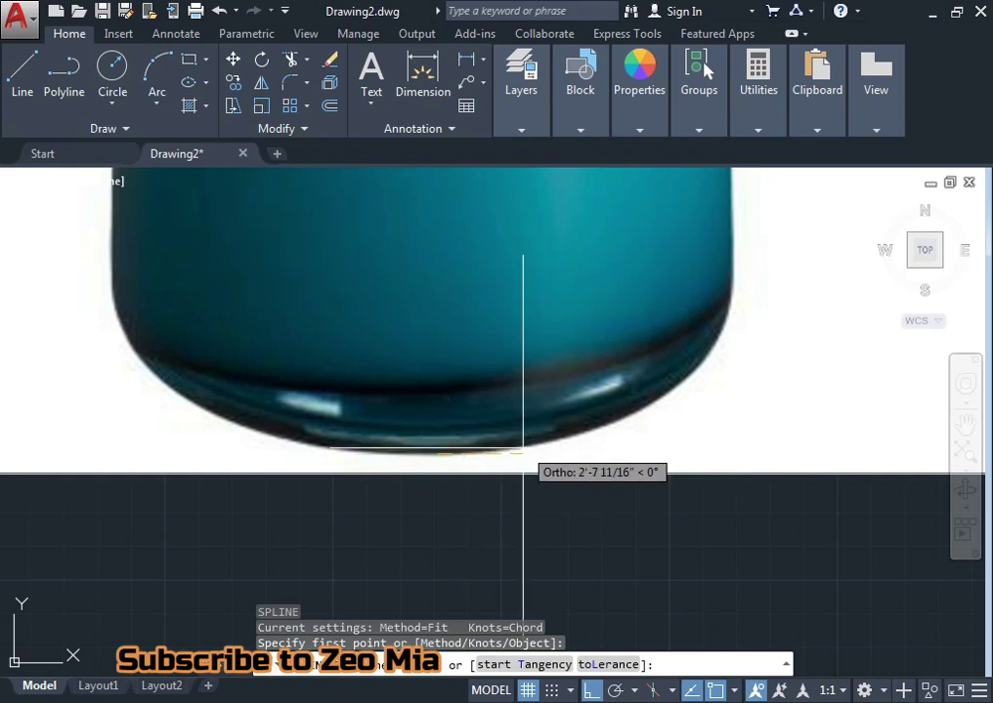
key("F8")
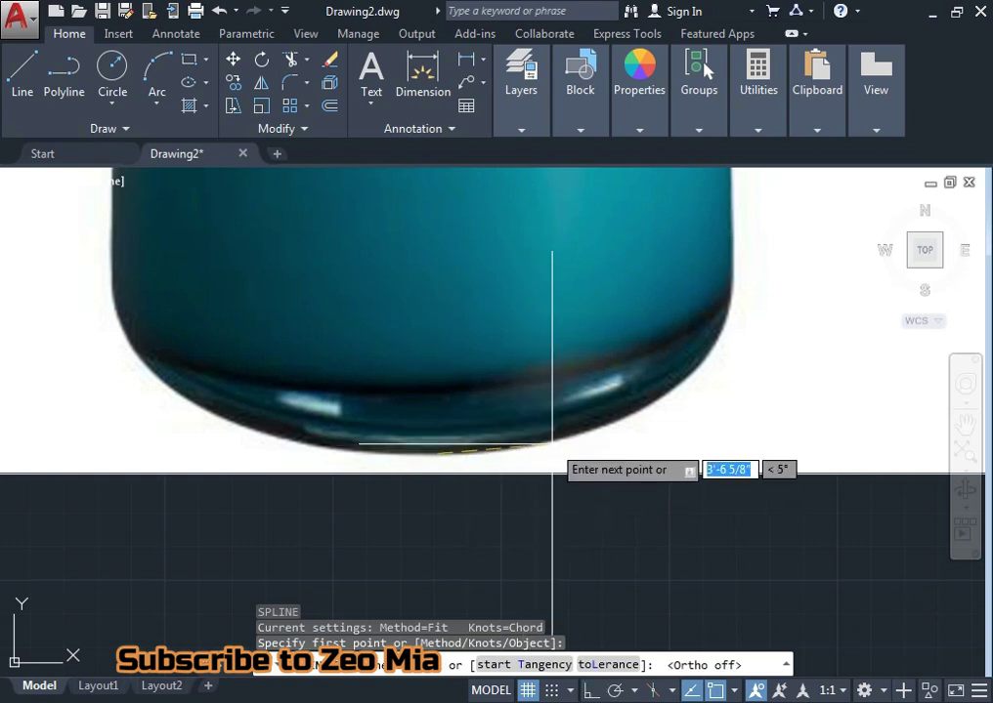
left_click(552, 445)
left_click(617, 434)
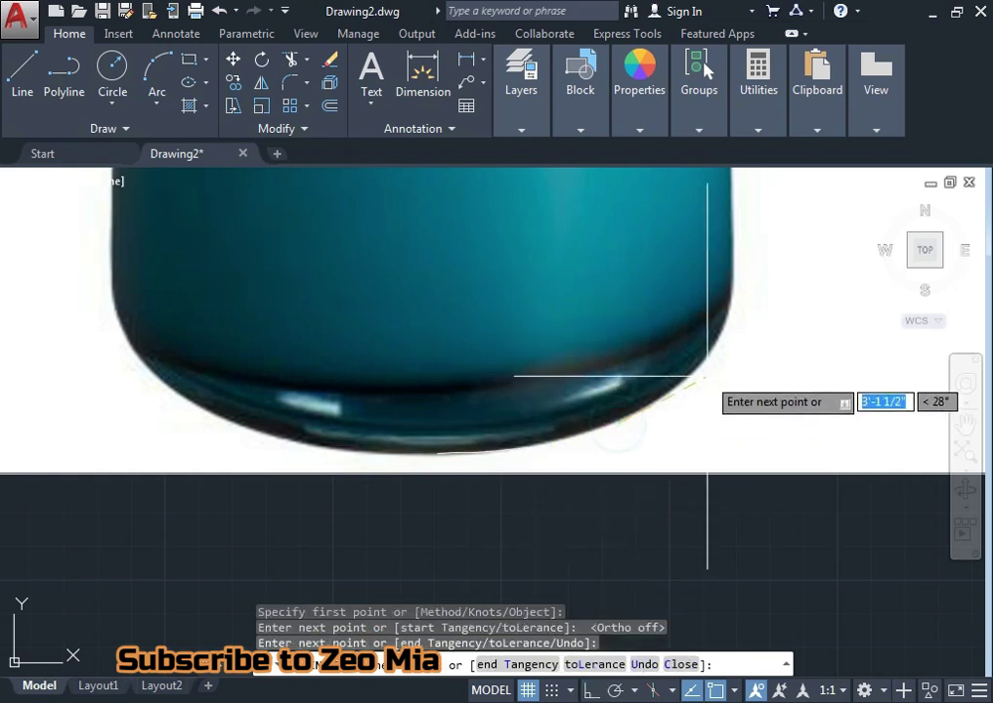
- Carry the tall vase's outline up to the rim, then bring in the round teal Oronda vase image
middle_click_drag(718, 352, 587, 420)
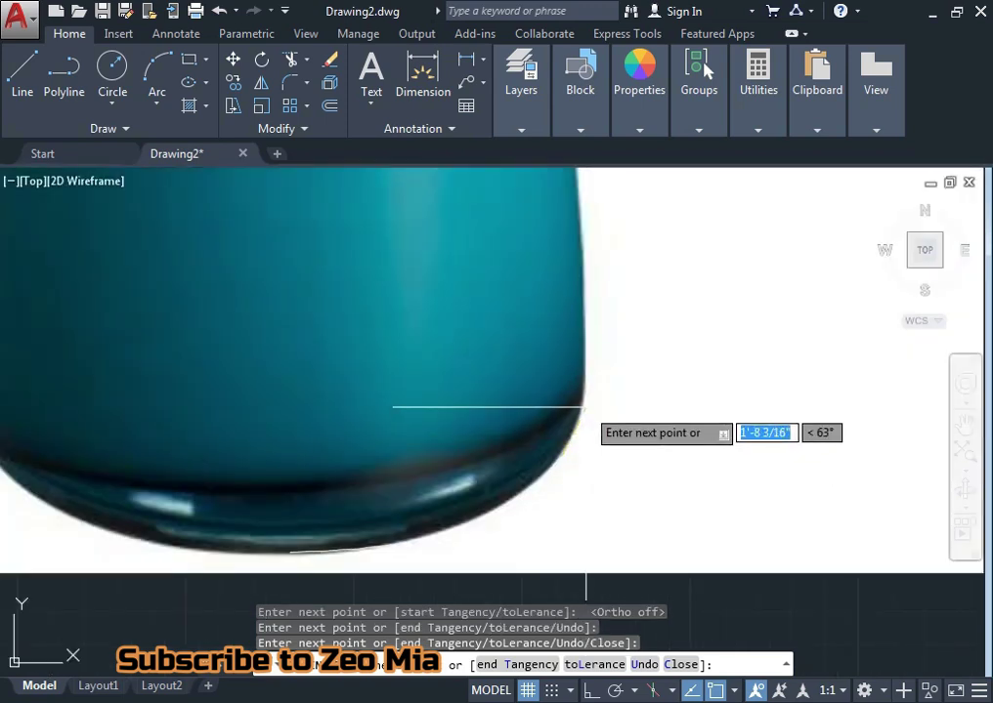
scroll(587, 406, "up", 2)
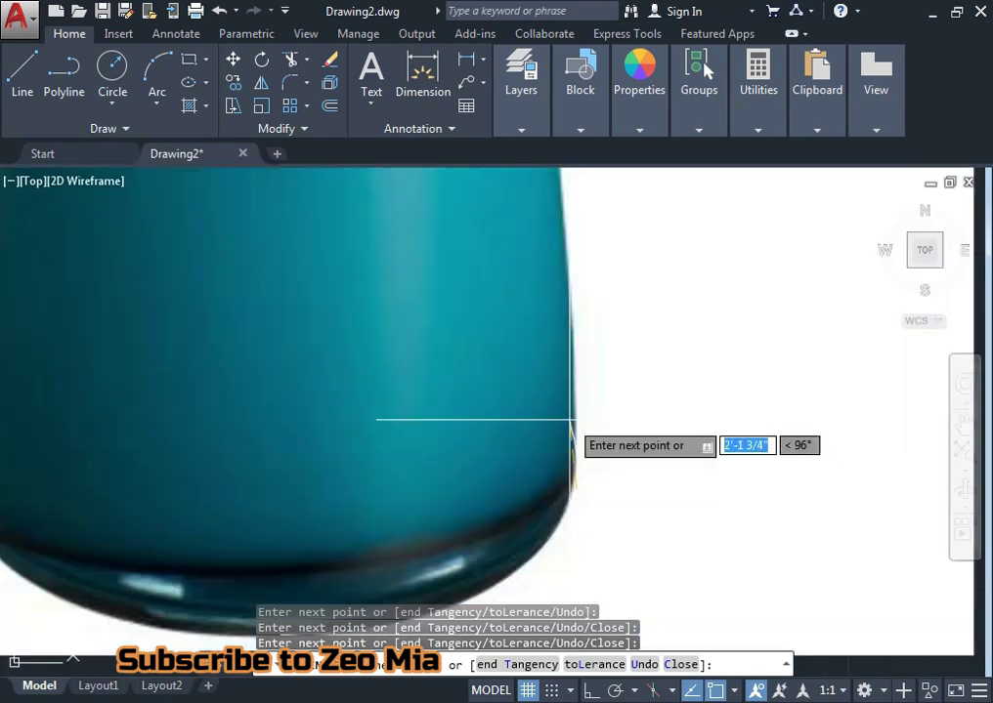
scroll(577, 397, "down", 2)
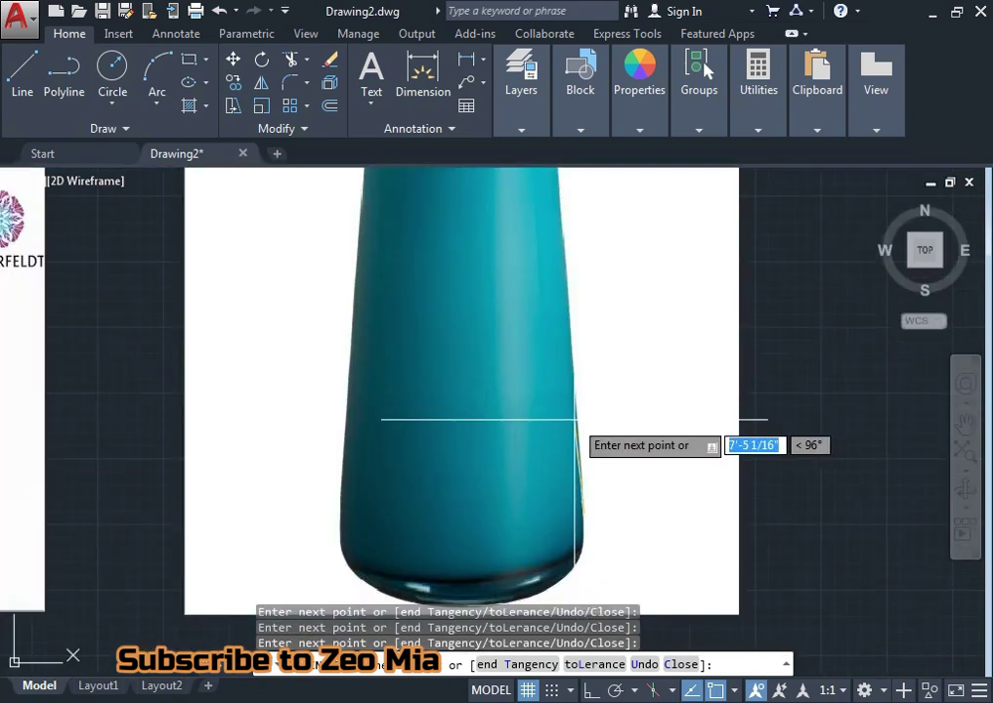
scroll(578, 401, "up", 3)
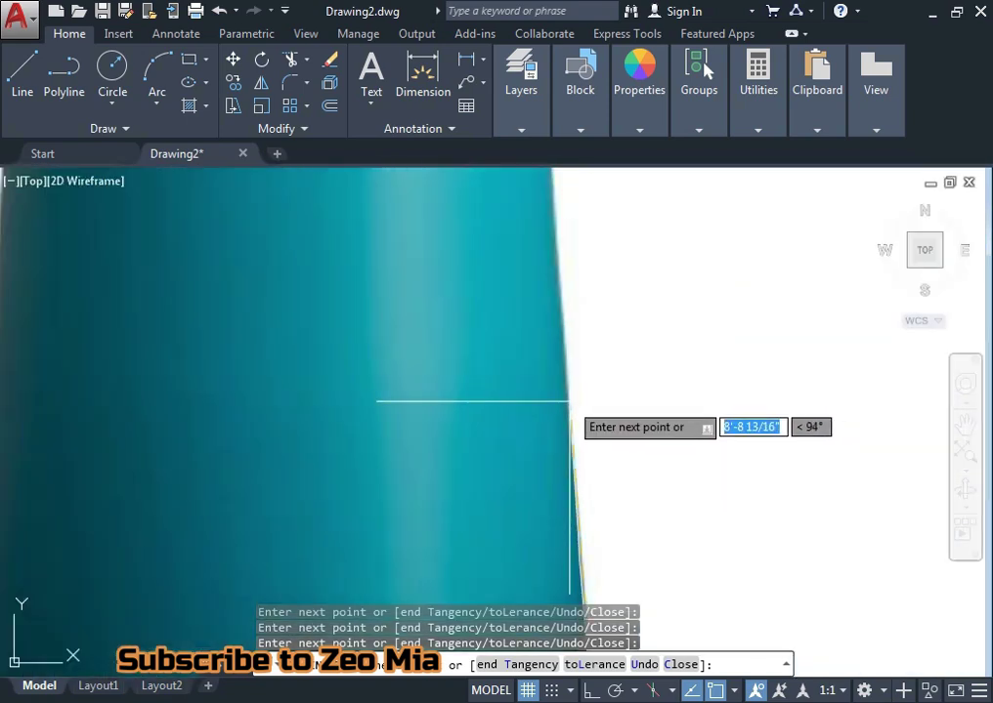
scroll(570, 402, "down", 2)
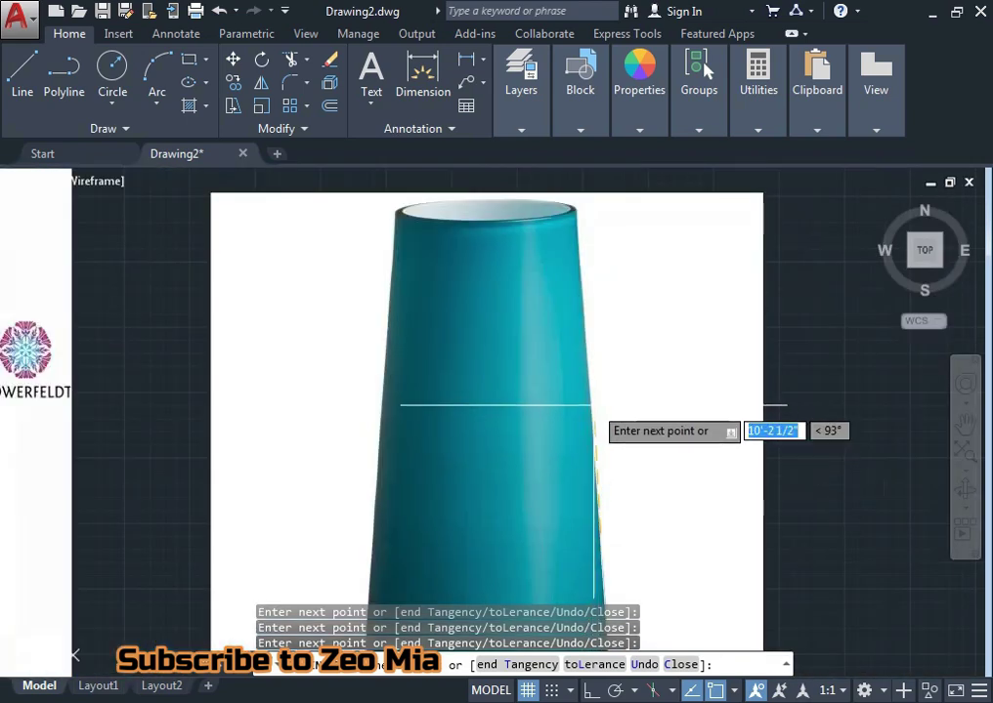
scroll(577, 366, "up", 3)
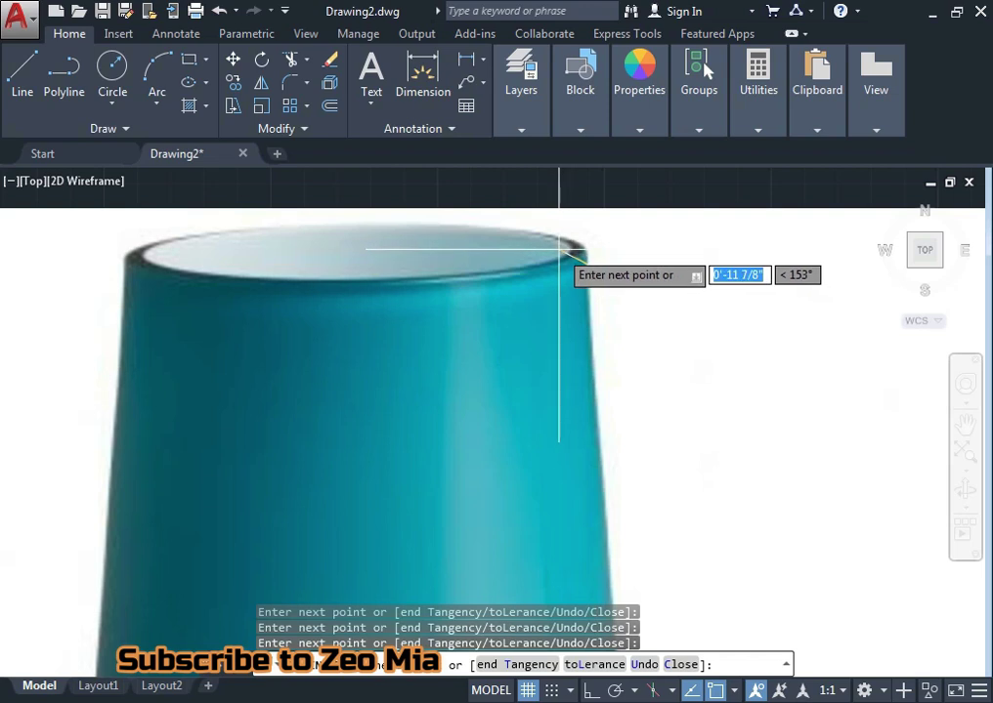
middle_click_drag(559, 248, 561, 219)
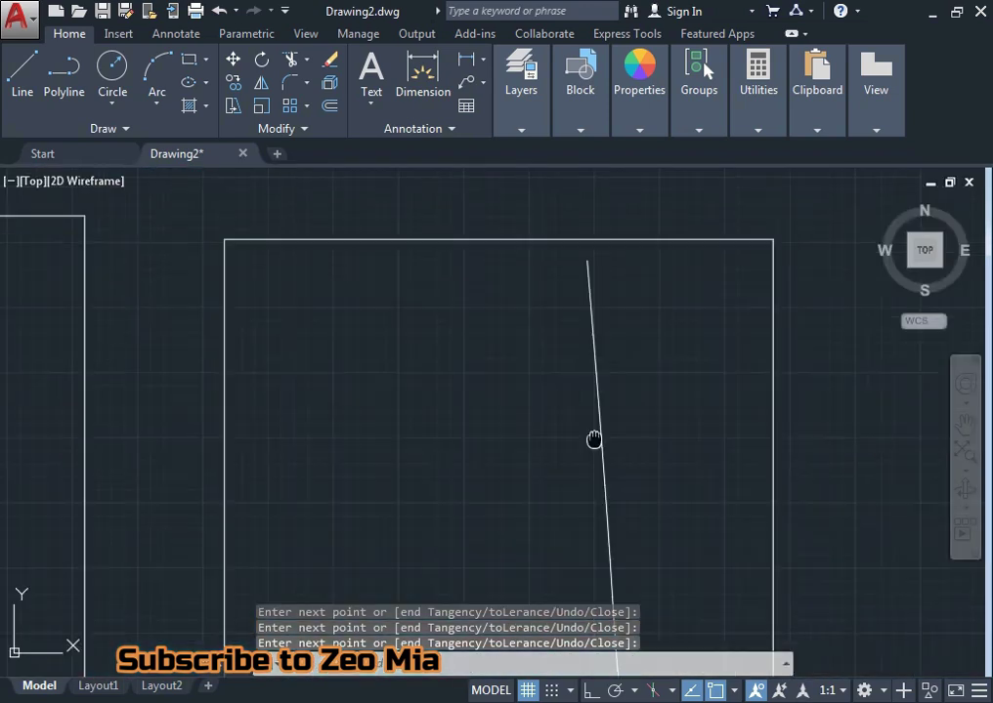
scroll(561, 219, "down", 2)
scroll(527, 436, "down", 1)
middle_click_drag(528, 437, 390, 436)
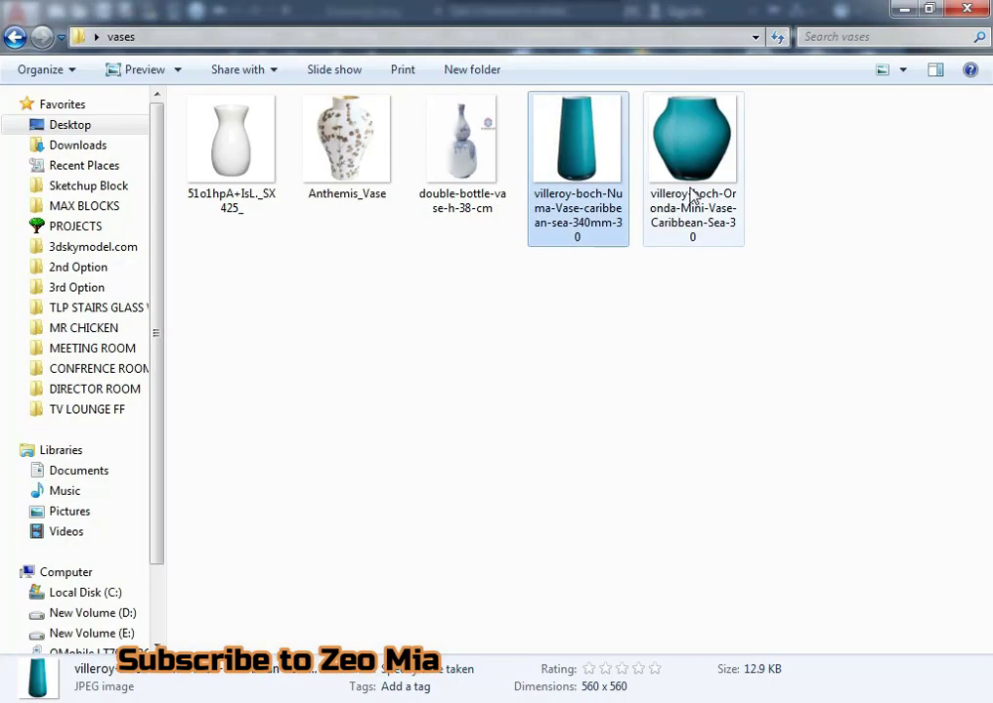
mouse_move(691, 194)
left_mouse_down()
mouse_move(465, 581)
mouse_move(461, 689)
mouse_move(575, 419)
left_mouse_up()
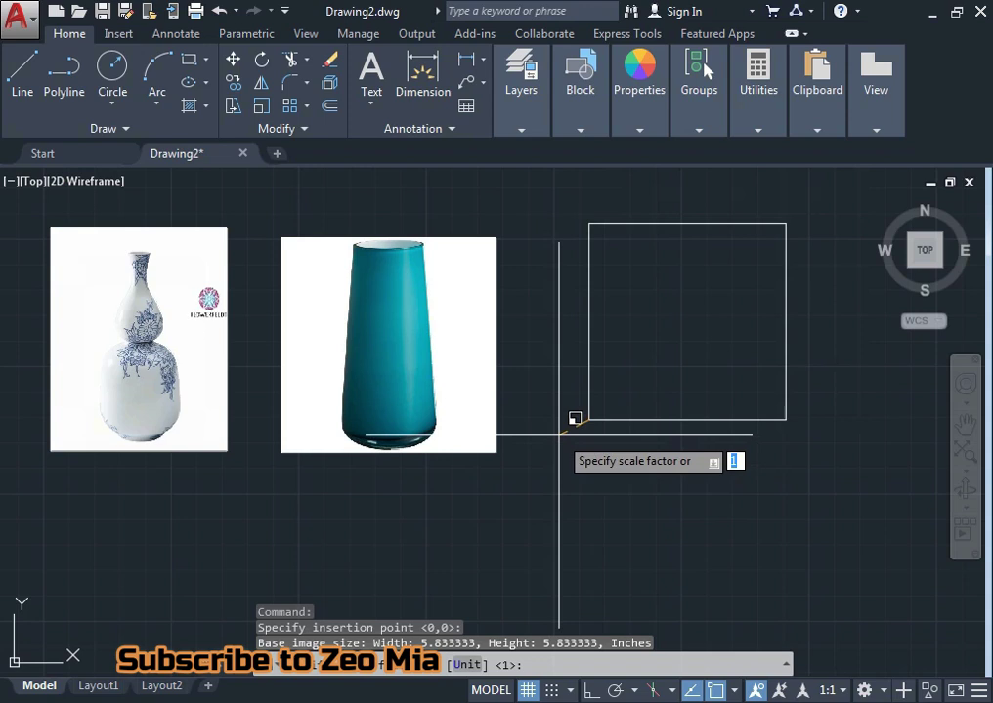
- Insert the round teal Oronda vase image at scale 1 with 0° rotation
left_click(575, 419)
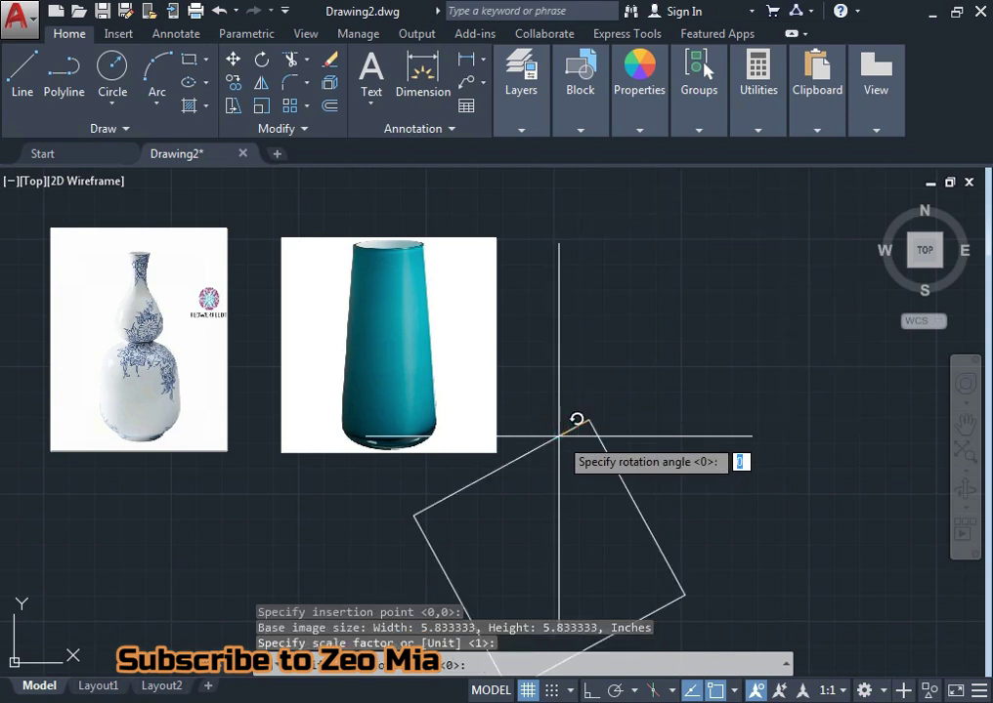
key("F8")
left_click(847, 444)
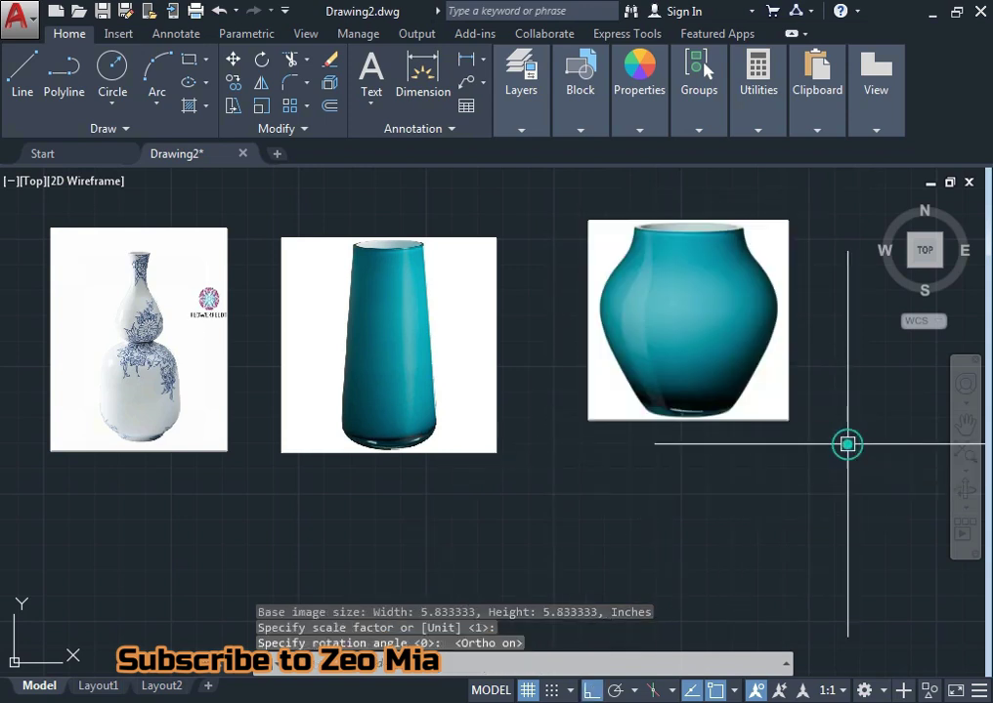
key("F8")
- Move the Oronda vase image level beside the tall vase
type("m")
key("Return")
left_click(676, 392)
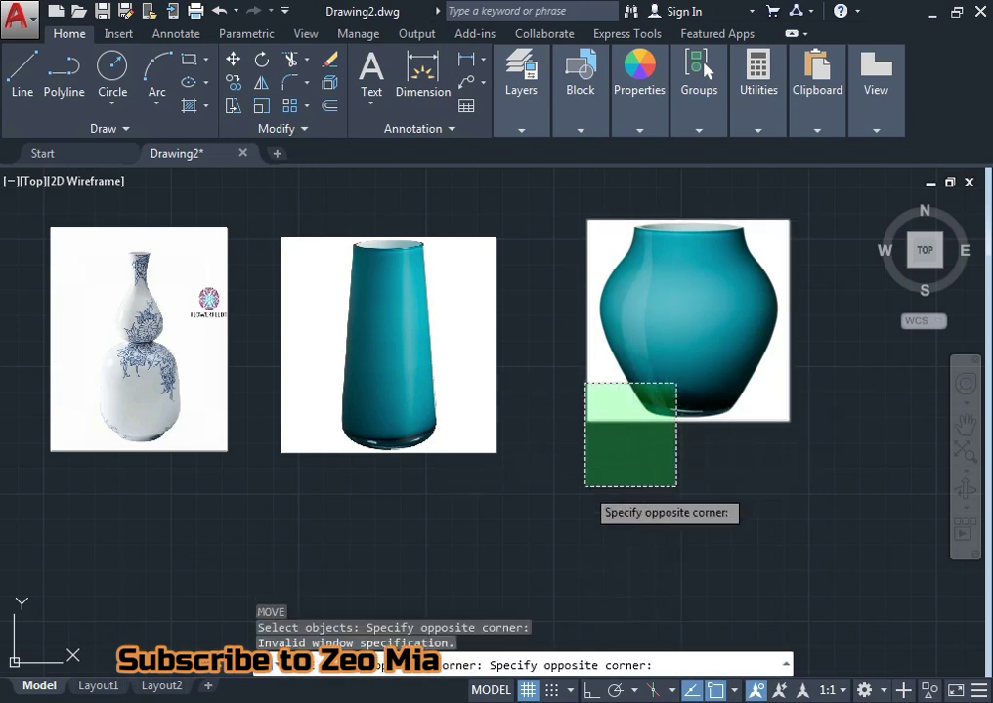
left_click(587, 487)
key("Return")
left_click(738, 461)
left_click(692, 507)
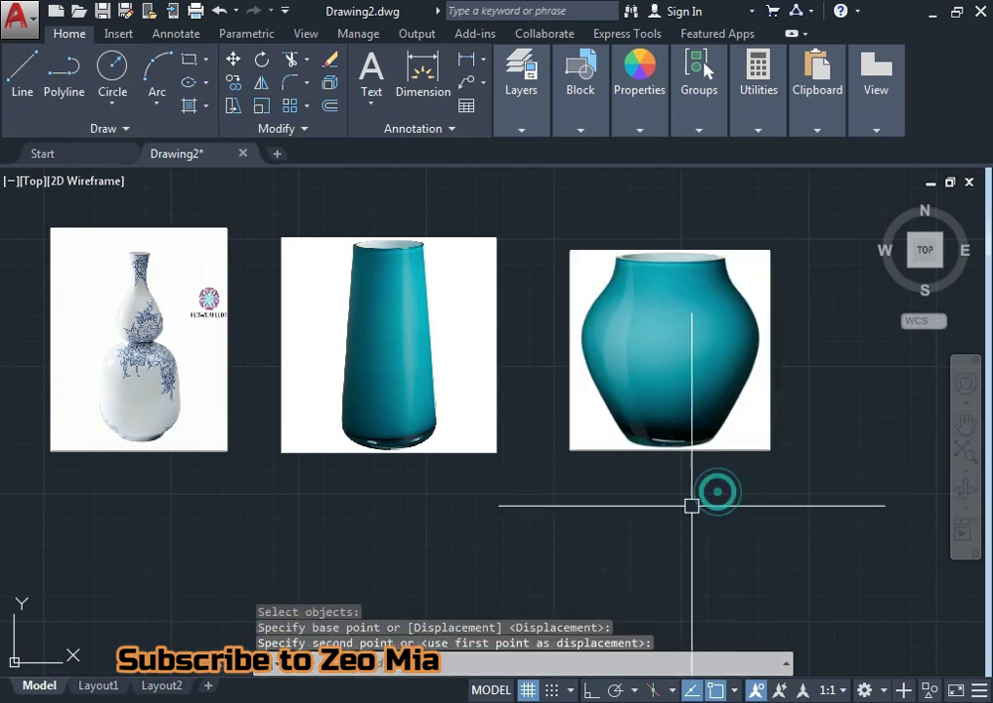
- Start a new spline and zoom in on the round teal vase
type("Spl")
key("Return")
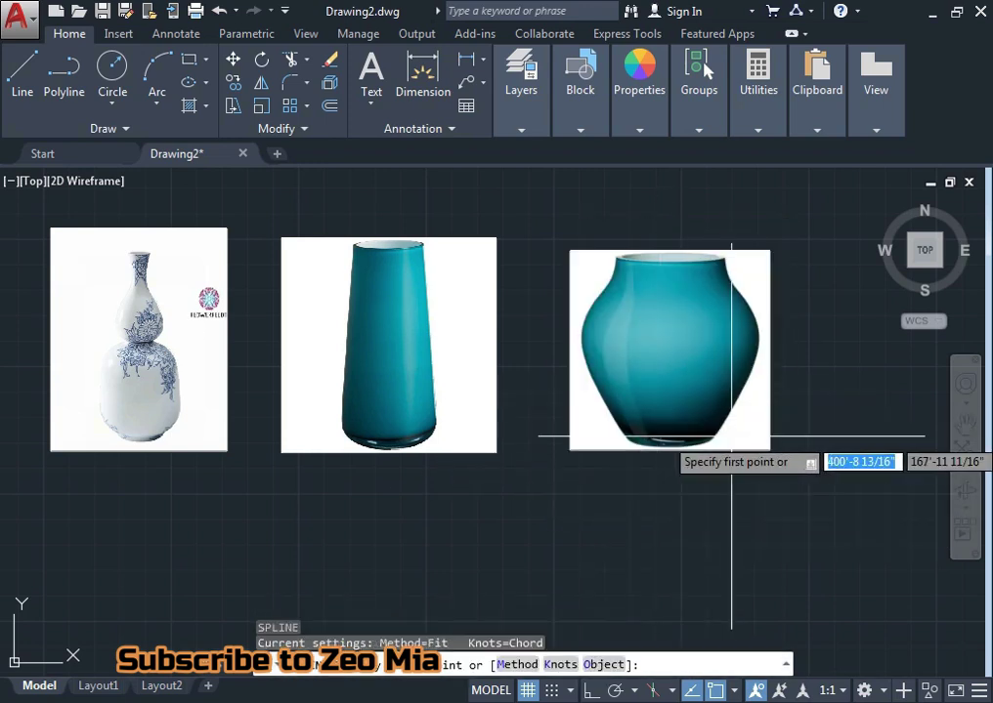
scroll(742, 252, "up", 5)
scroll(742, 253, "up", 2)
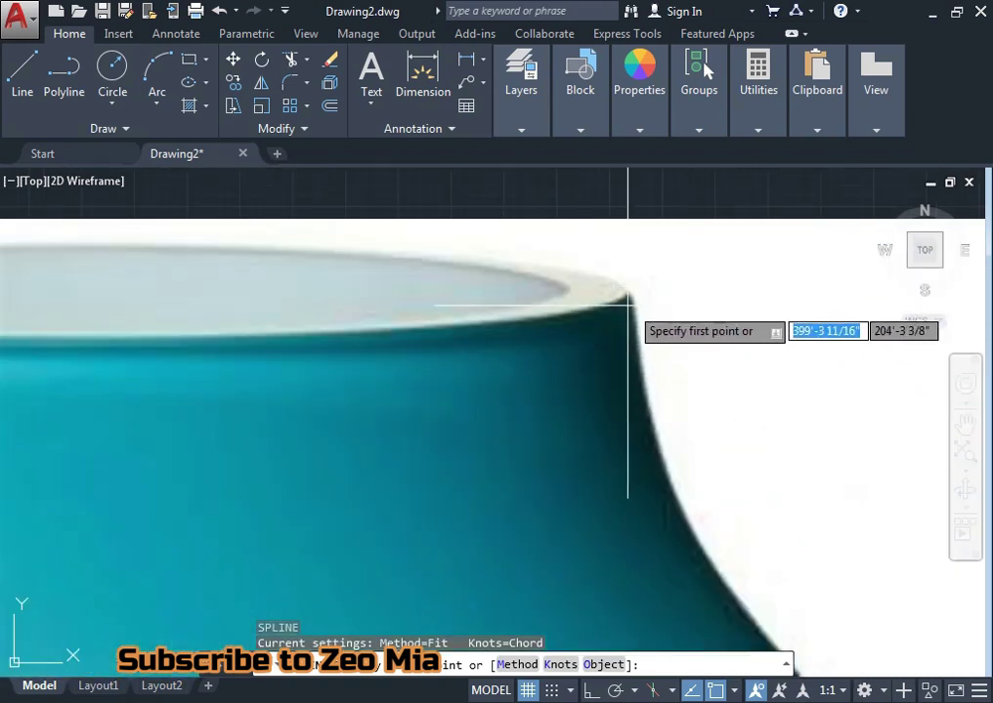
scroll(630, 311, "down", 3)
scroll(675, 327, "down", 2)
scroll(607, 326, "down", 3)
middle_click_drag(643, 354, 623, 353)
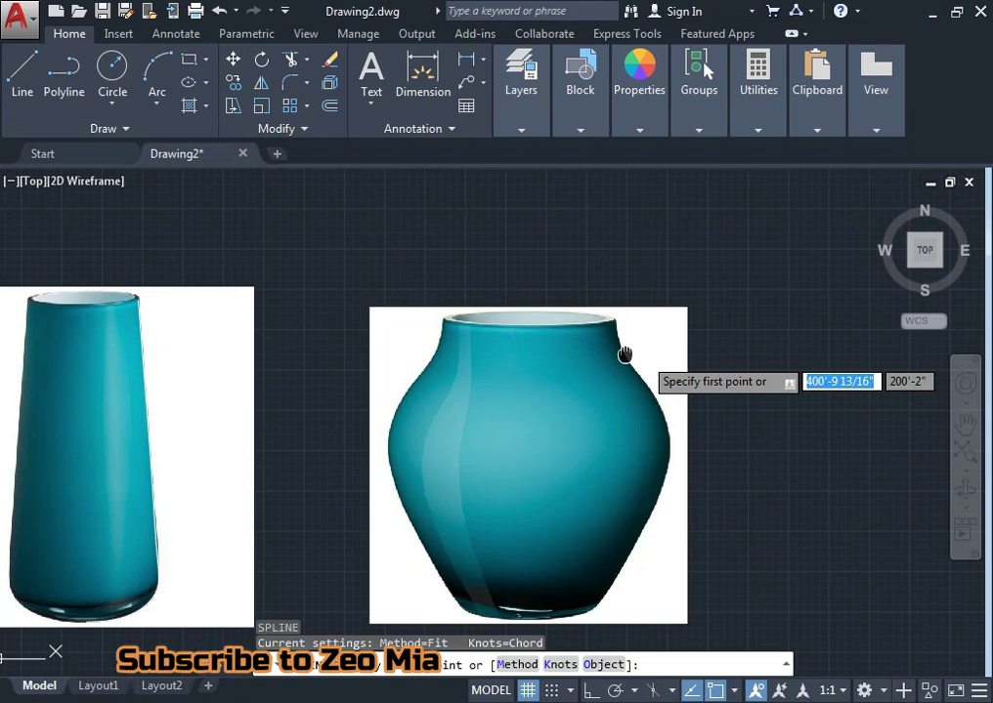
scroll(607, 349, "up", 4)
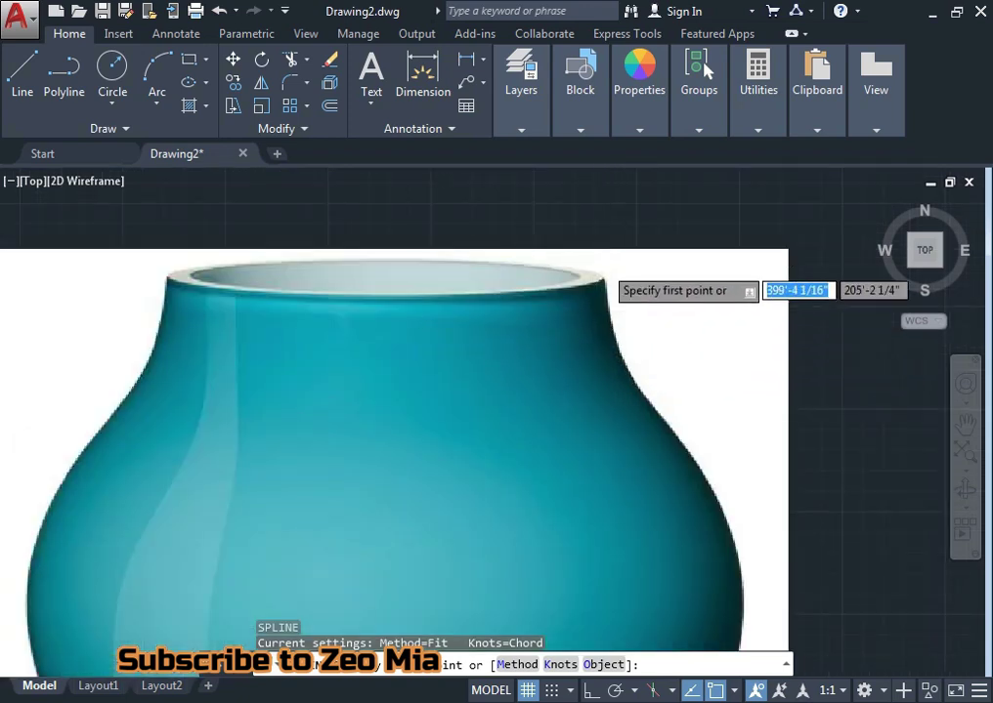
scroll(594, 283, "up", 1)
scroll(594, 370, "down", 3)
scroll(544, 455, "up", 2)
scroll(504, 449, "up", 4)
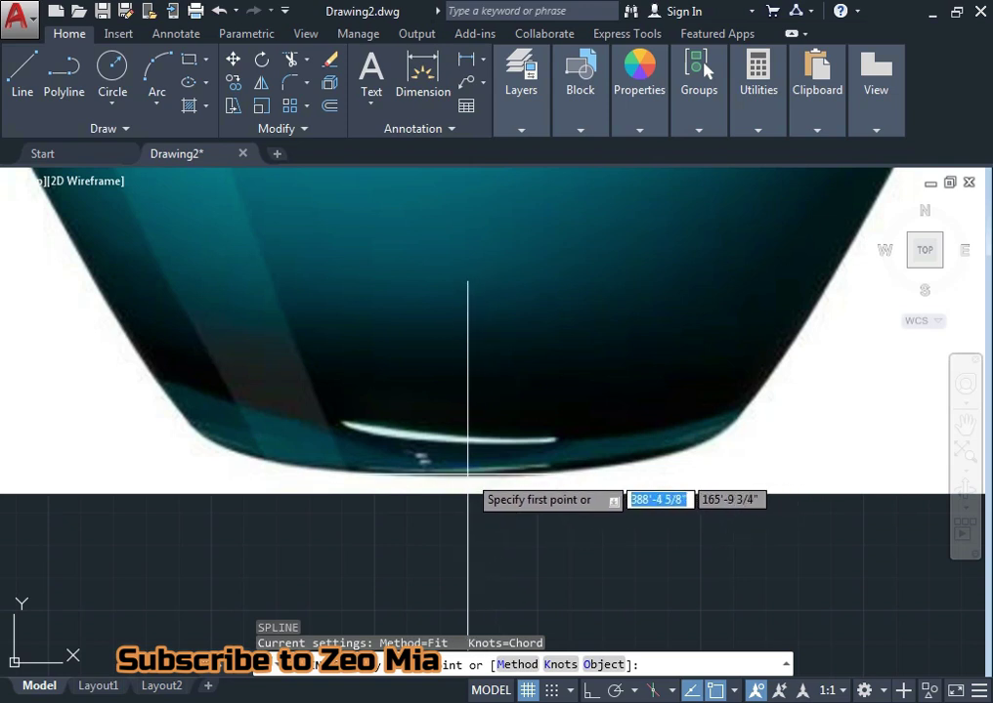
- Trace the round vase's base curve and lower right flank with spline fit points
left_click(468, 475)
left_click(576, 466)
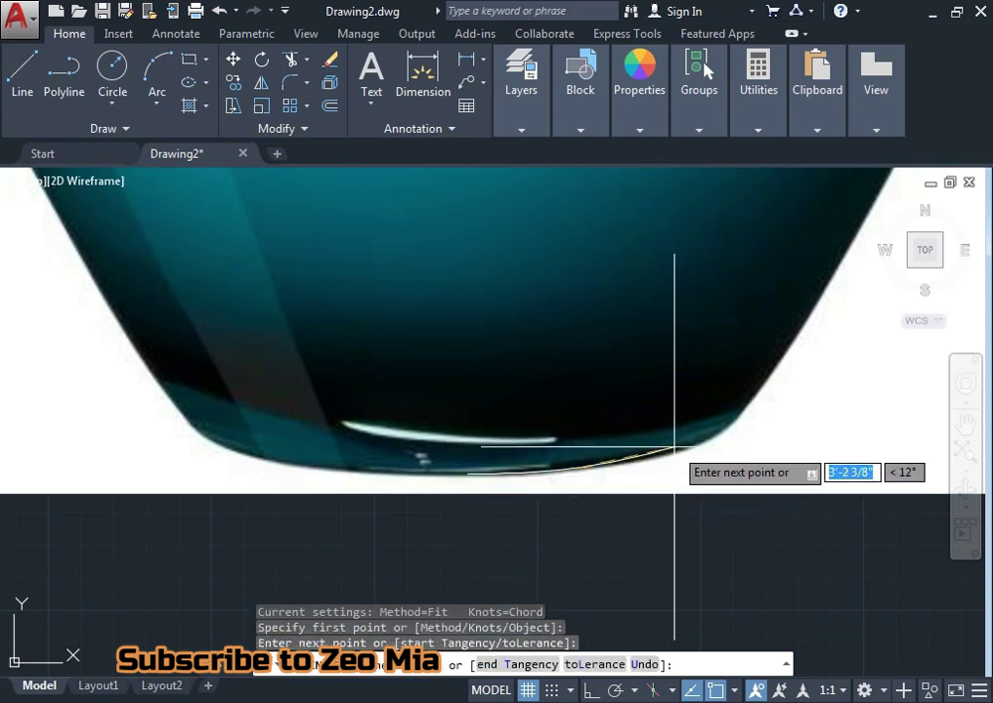
left_click(676, 449)
scroll(723, 432, "up", 1)
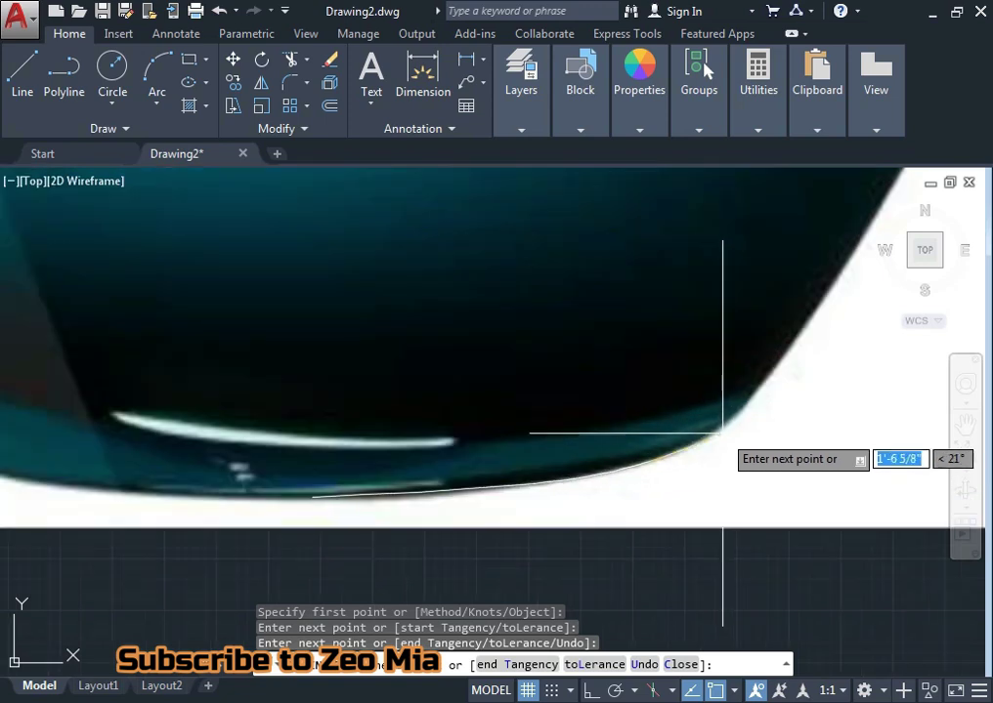
scroll(723, 433, "up", 1)
left_click(704, 421)
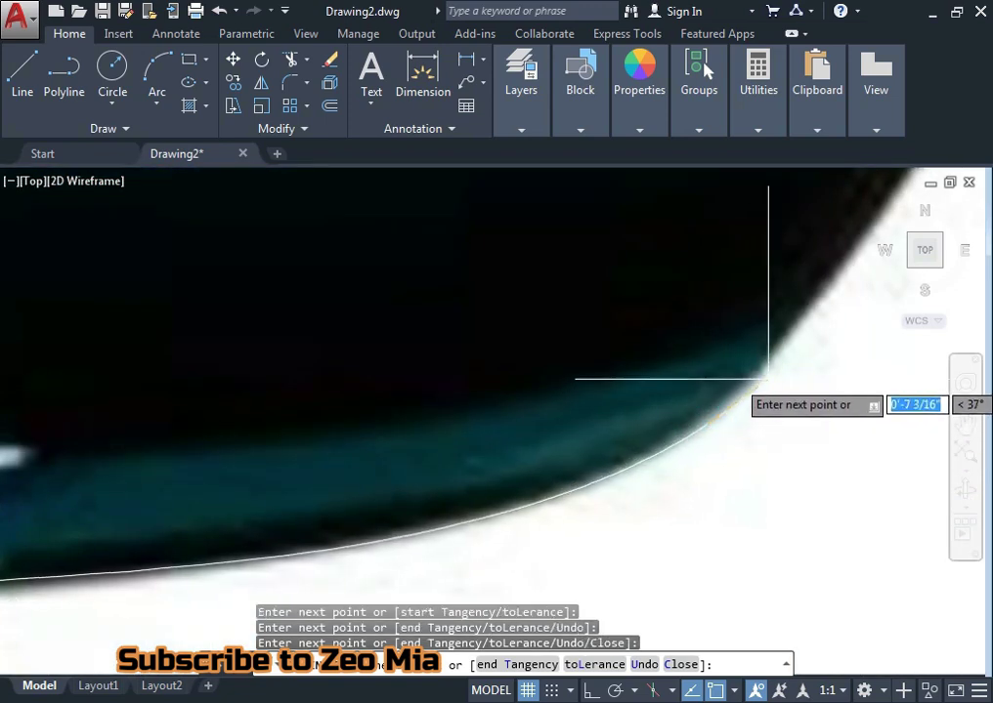
left_click(766, 379)
scroll(598, 411, "down", 2)
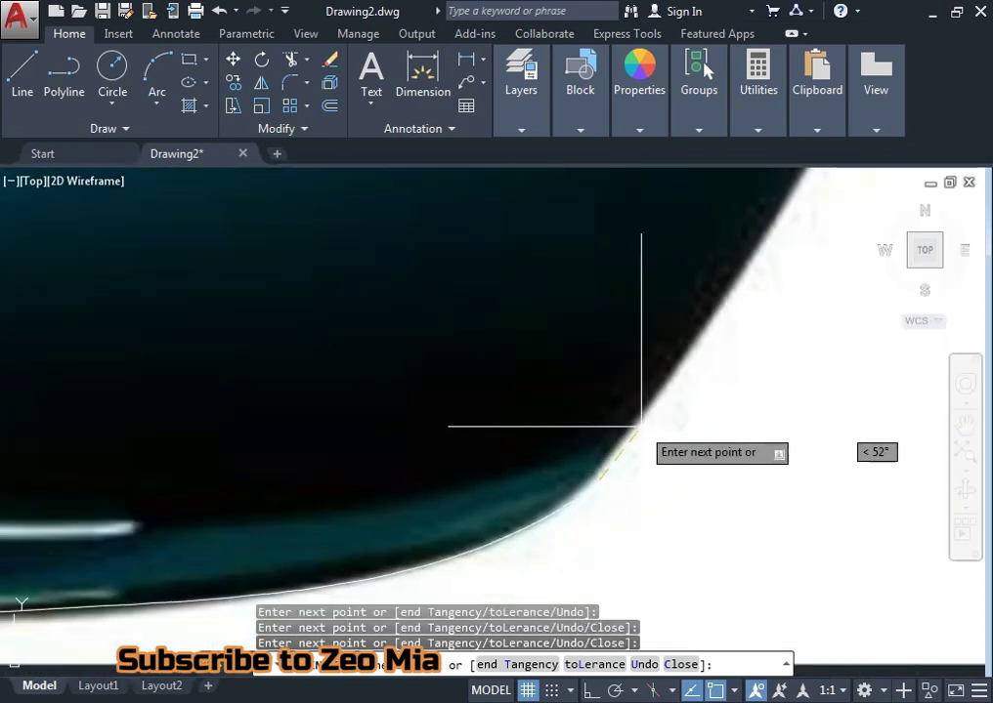
left_click(647, 418)
scroll(647, 418, "down", 1)
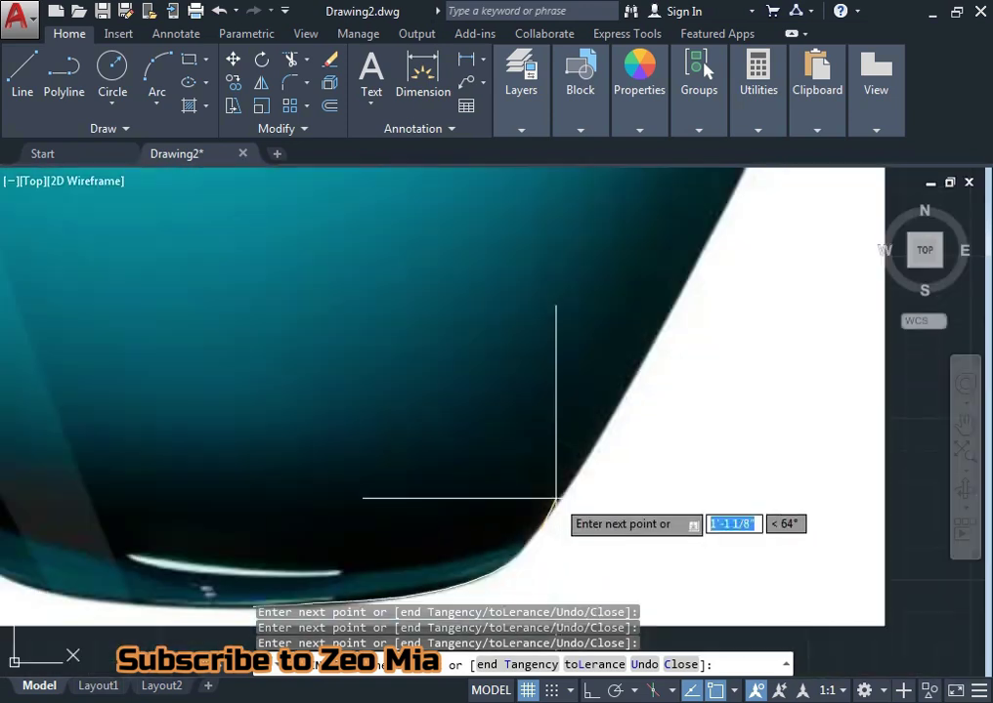
scroll(612, 423, "down", 2)
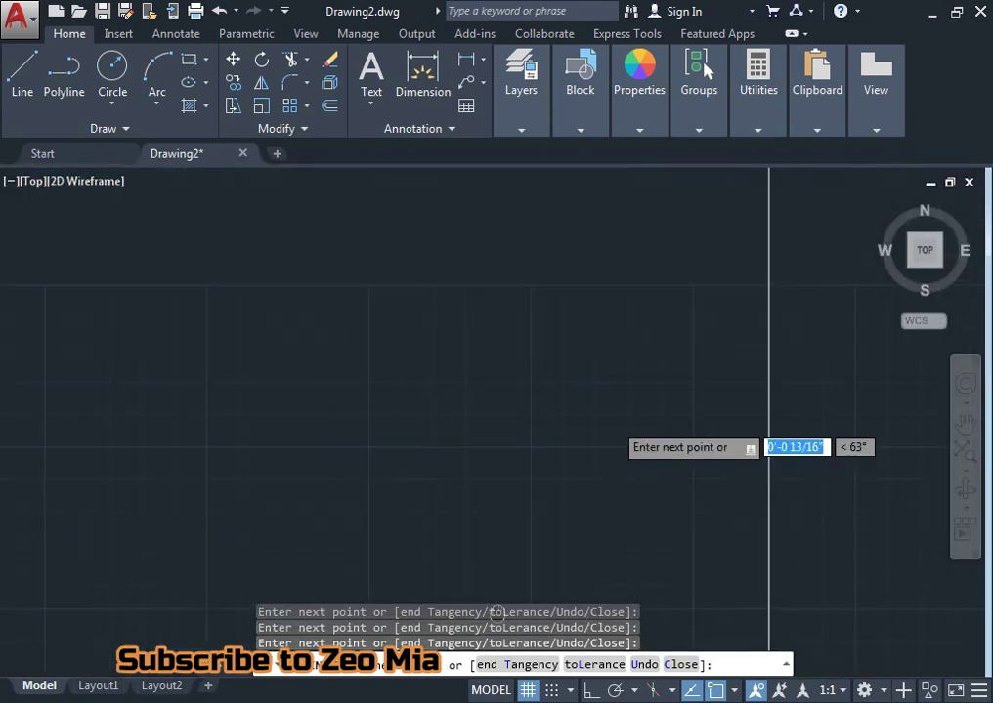
scroll(547, 469, "up", 2)
scroll(561, 453, "up", 1)
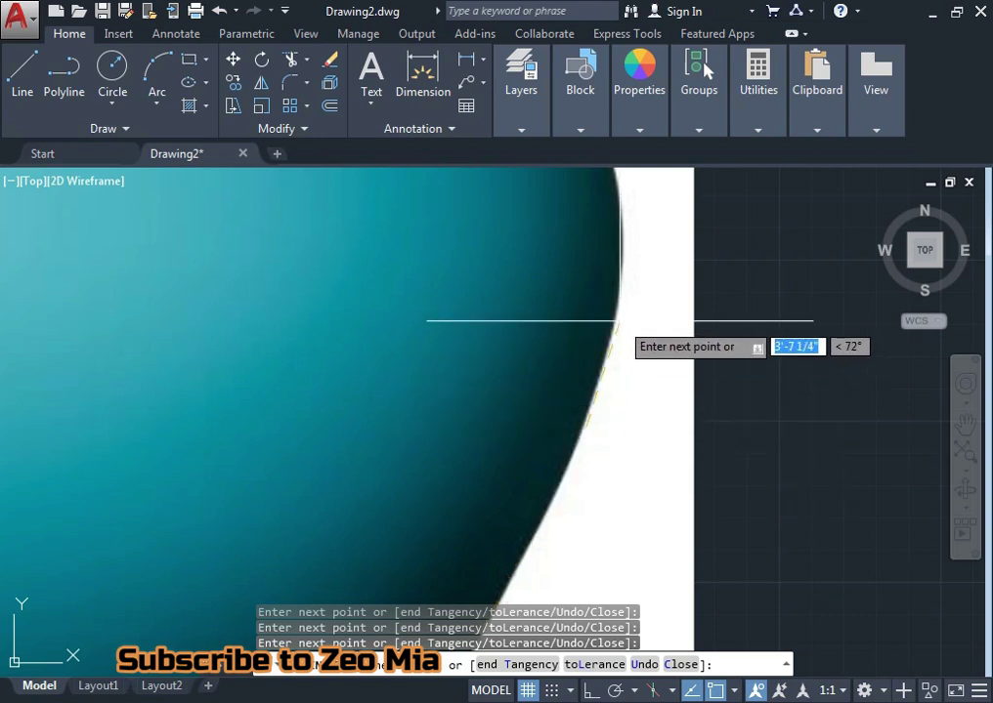
- Continue the spline up the right edge to the rim, then zoom out to all profiles
middle_click_drag(618, 314, 578, 577)
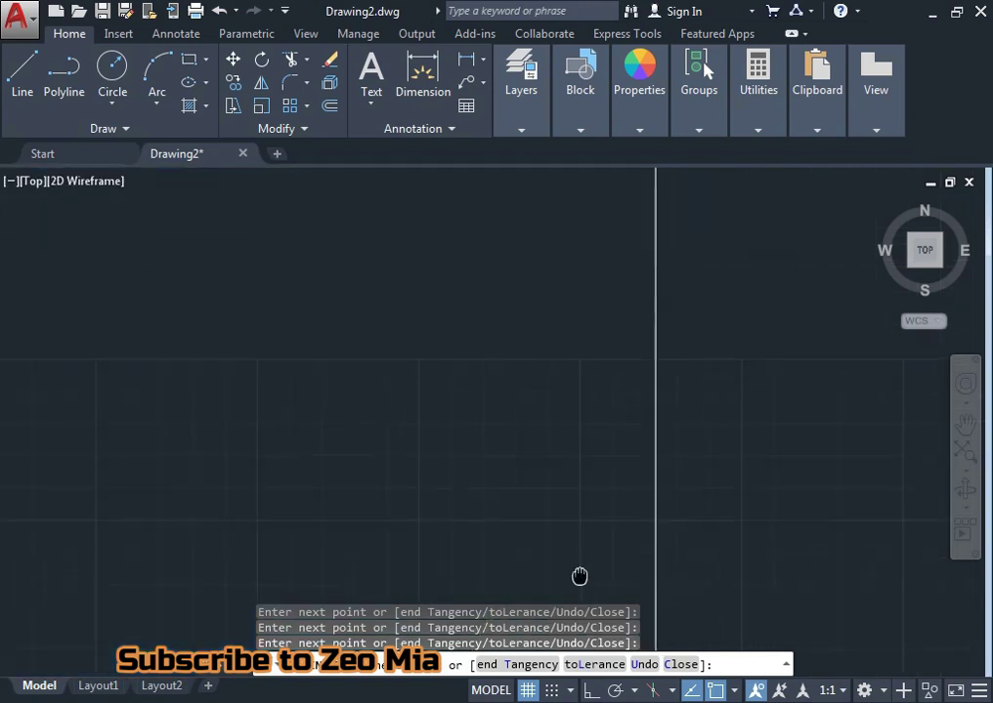
middle_click_drag(584, 468, 634, 580)
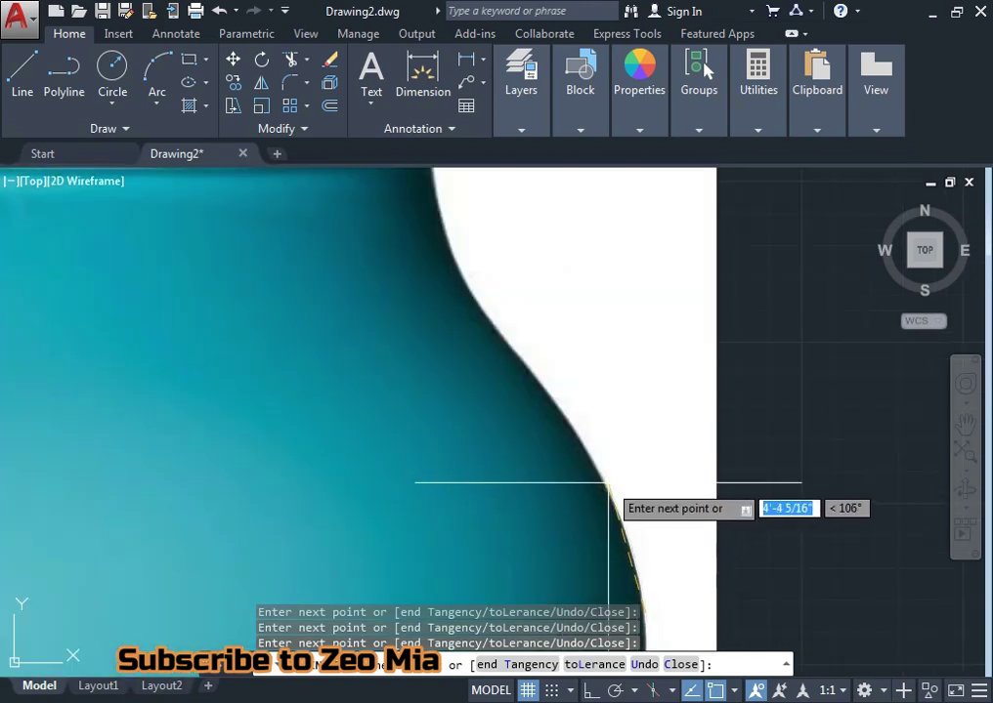
scroll(608, 483, "down", 2)
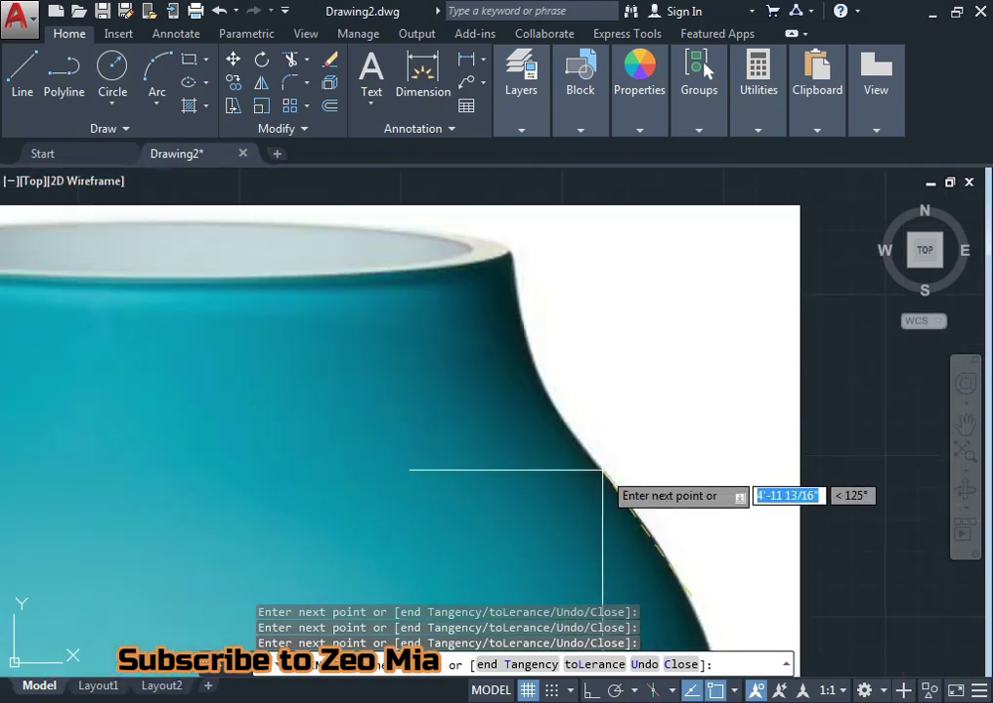
middle_click_drag(602, 470, 687, 564)
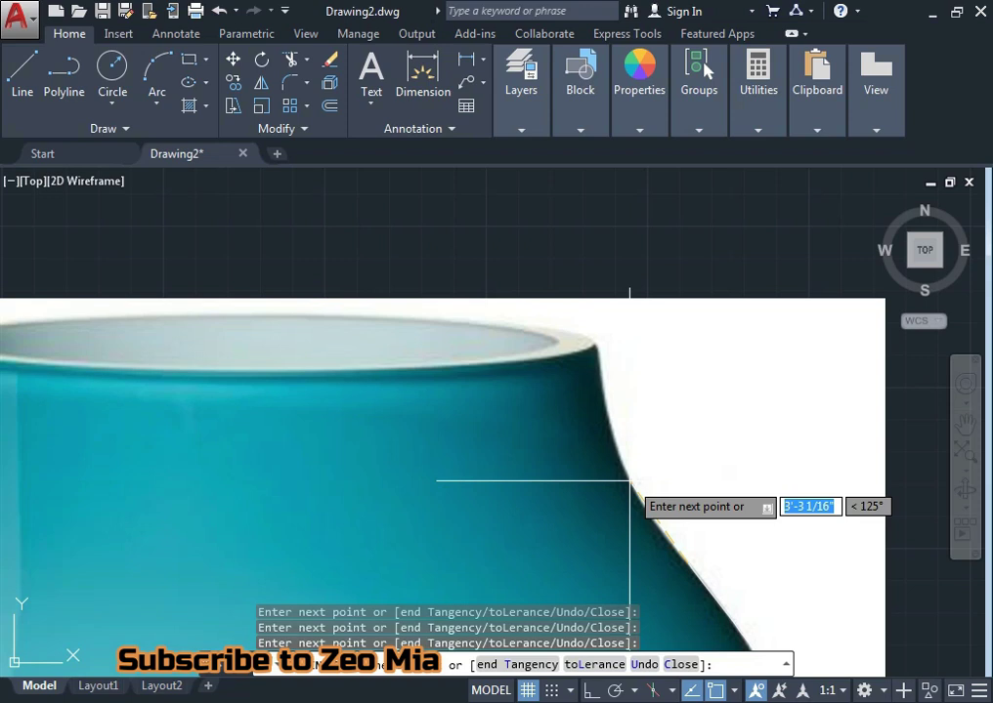
middle_click_drag(629, 479, 677, 550)
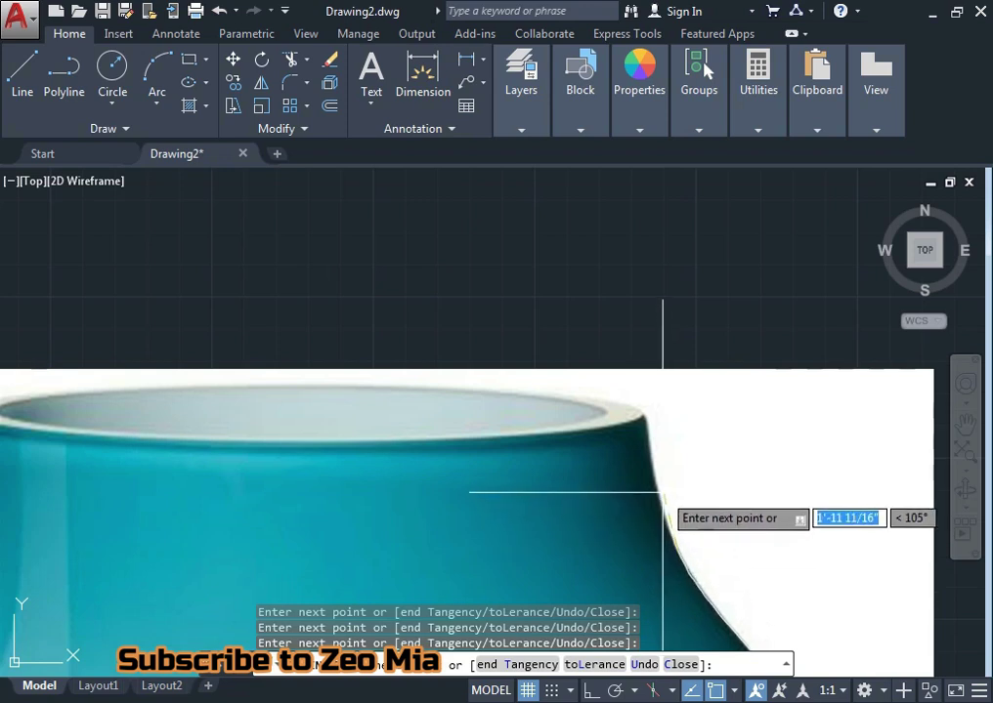
scroll(661, 479, "up", 2)
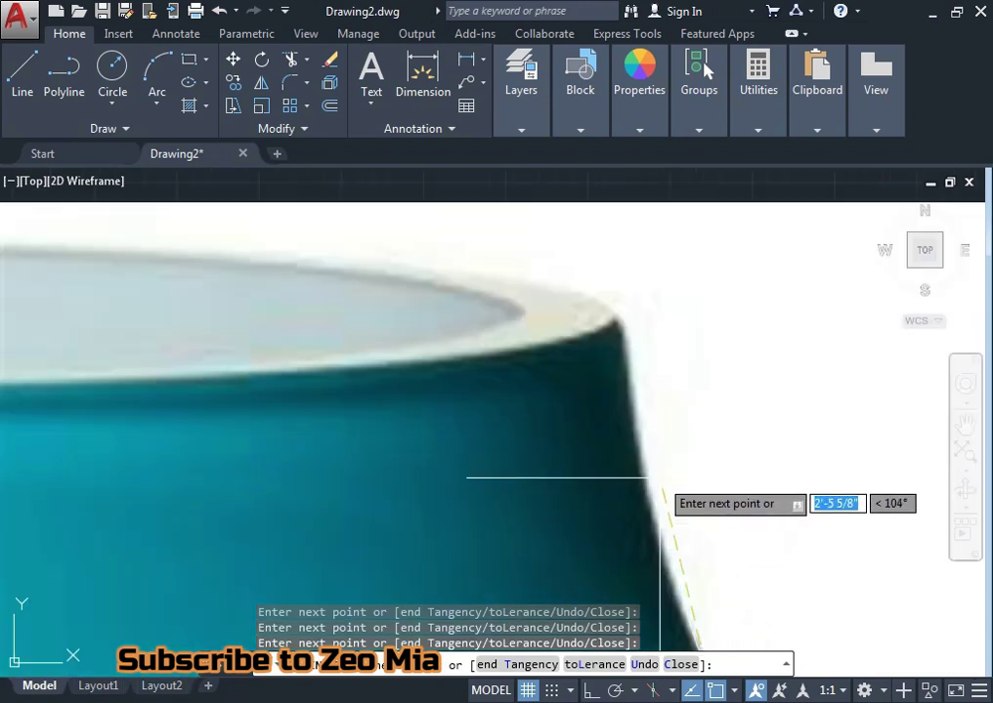
left_click(643, 466)
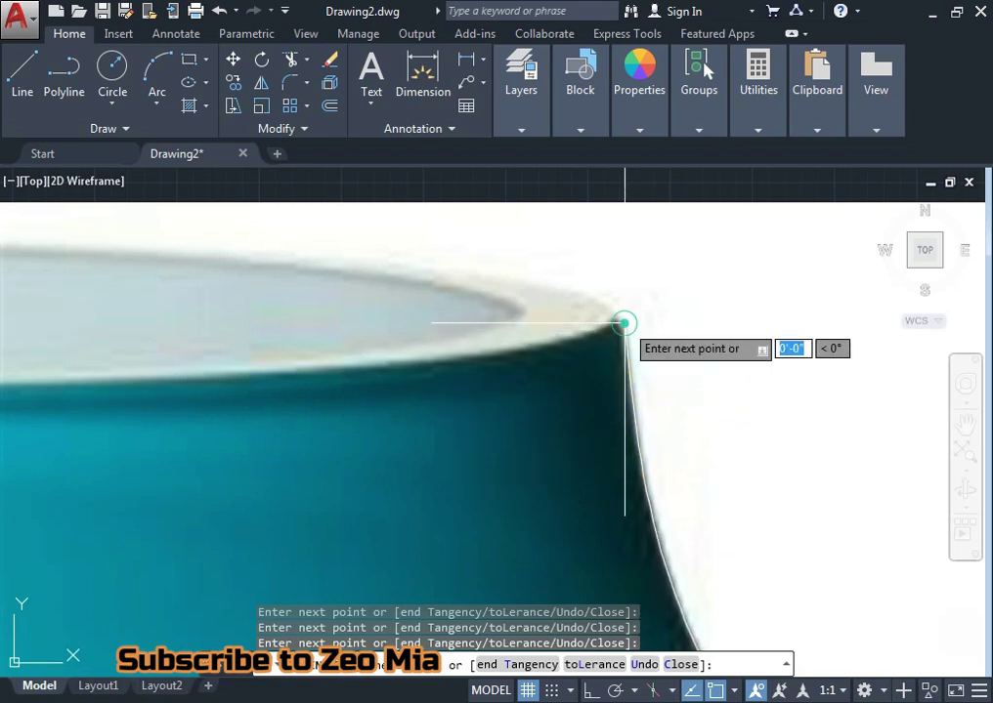
scroll(615, 378, "down", 3)
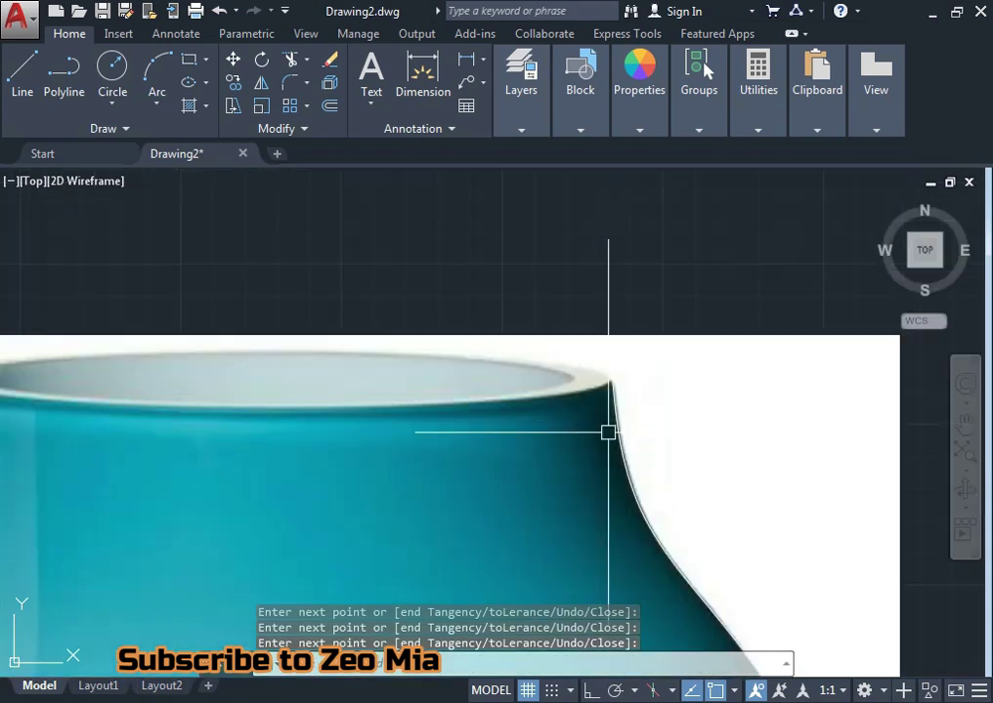
scroll(603, 413, "down", 3)
mouse_move(602, 413)
middle_mouse_down()
mouse_move(587, 318)
mouse_move(637, 434)
middle_mouse_up()
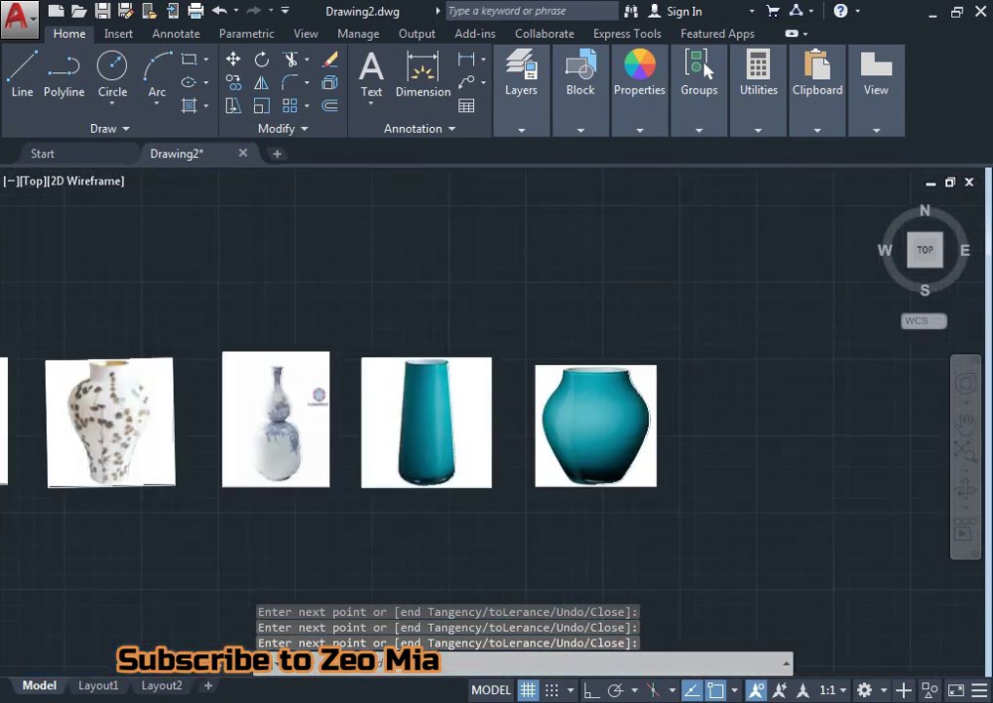
scroll(660, 426, "down", 3)
scroll(573, 451, "down", 3)
- Erase the first vase image, then undo to restore it
scroll(484, 431, "up", 2)
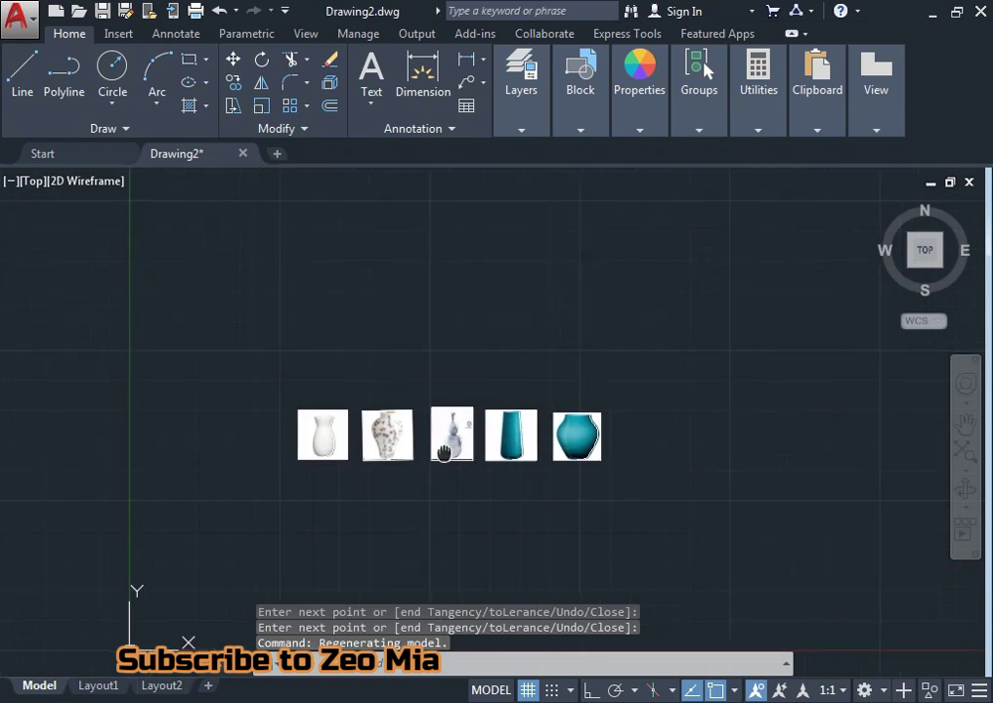
type("e")
key("Return")
left_click(297, 418)
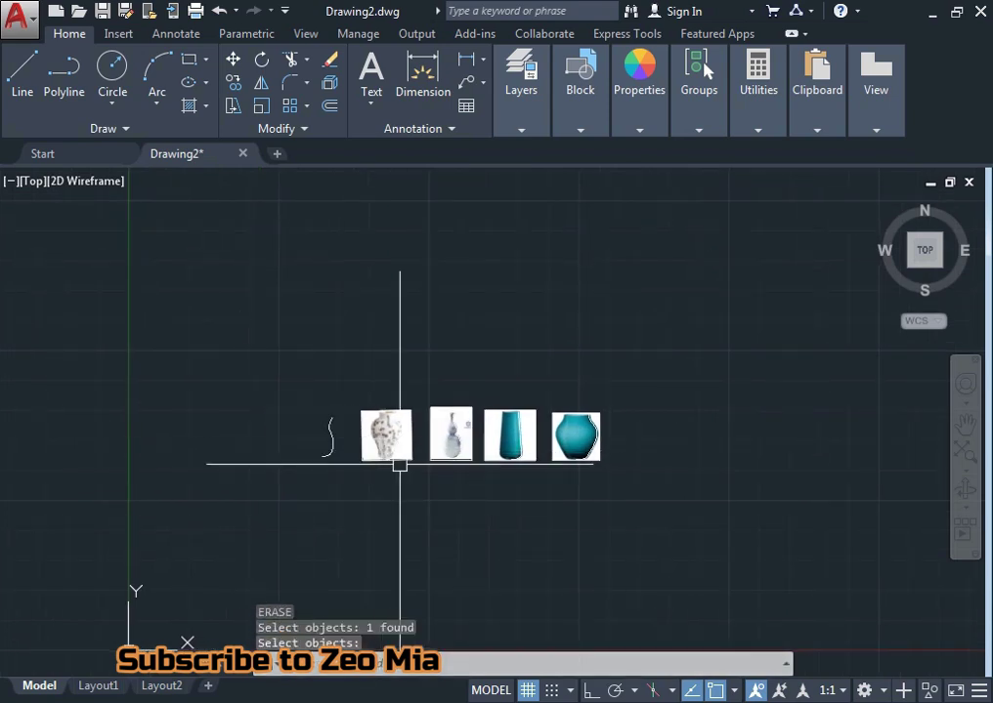
key("Return")
key("ctrl+z")
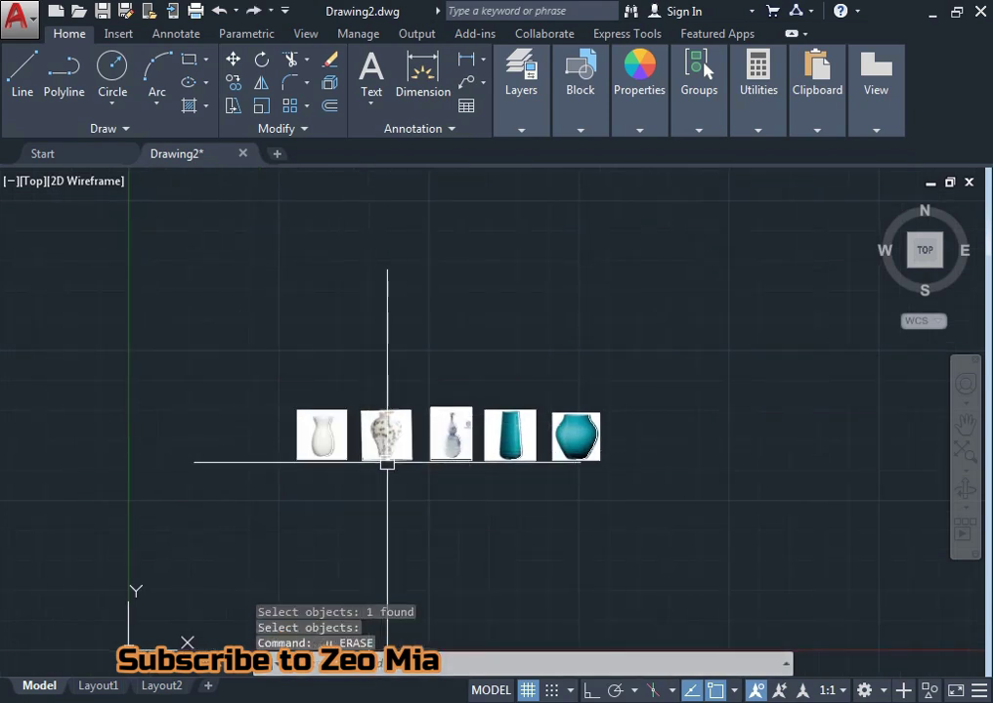
scroll(376, 459, "down", 3)
scroll(374, 462, "up", 1)
scroll(380, 472, "up", 2)
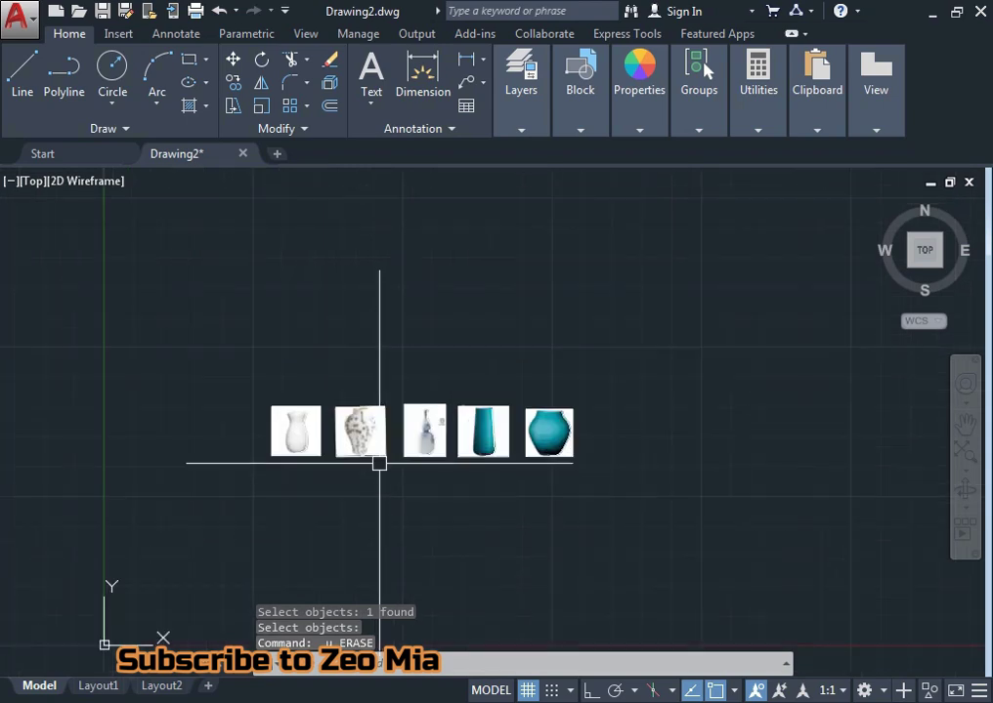
- Save the drawing as vases.dwg in the Desktop vases folder
key("ctrl+s")
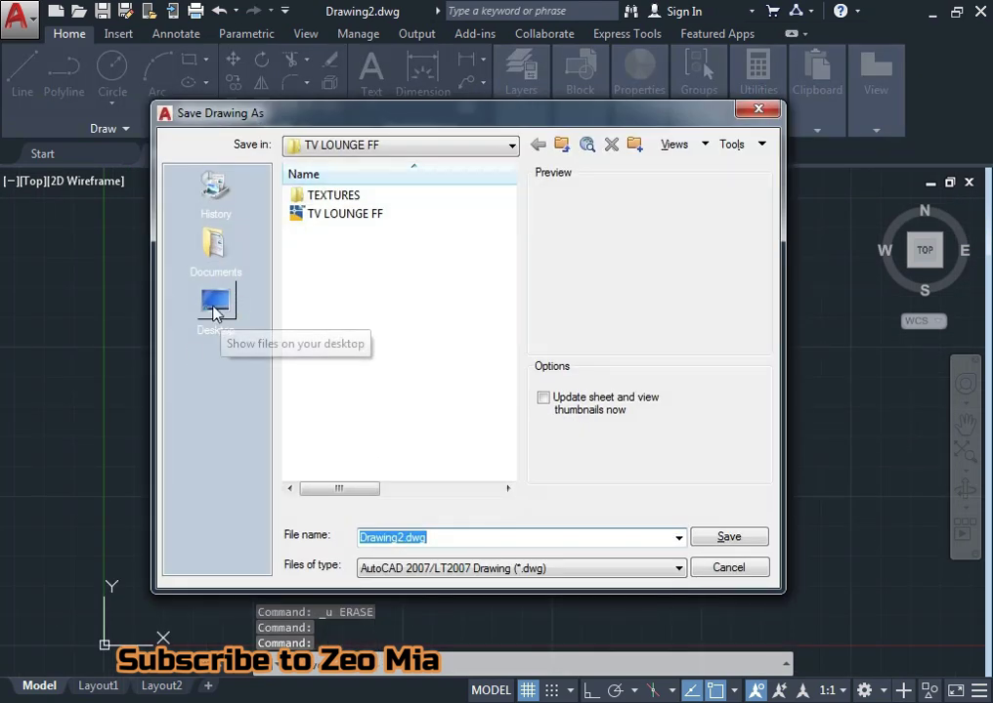
left_click(217, 305)
left_click(354, 380)
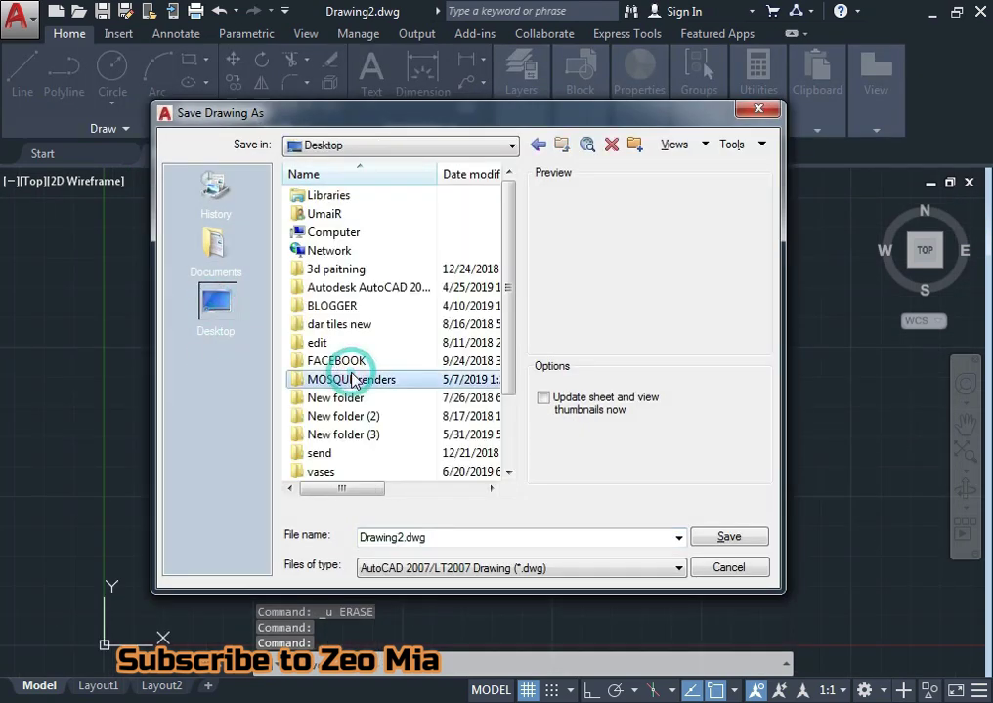
double_click(337, 471)
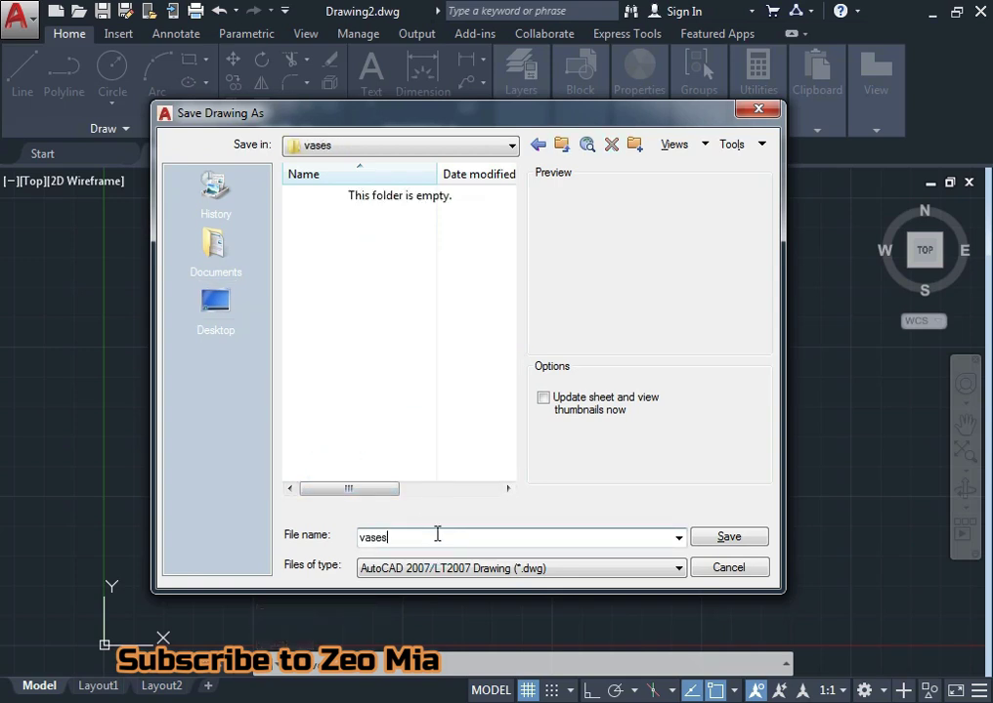
left_click(729, 539)
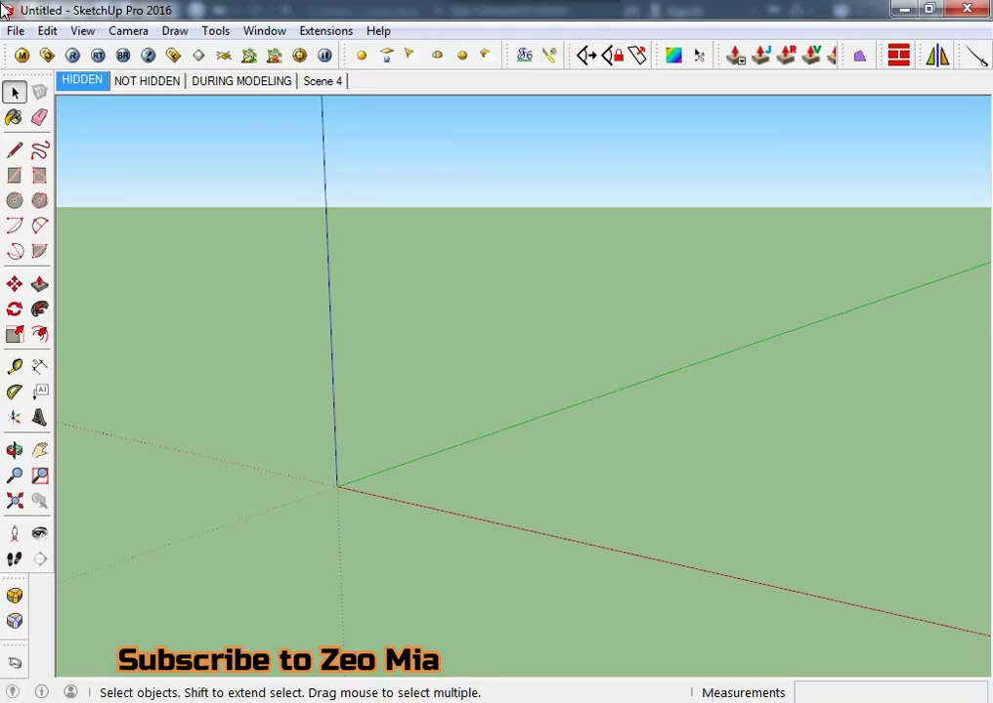
- Import vases.dwg from the Desktop vases folder into SketchUp via File > Import
left_click(16, 31)
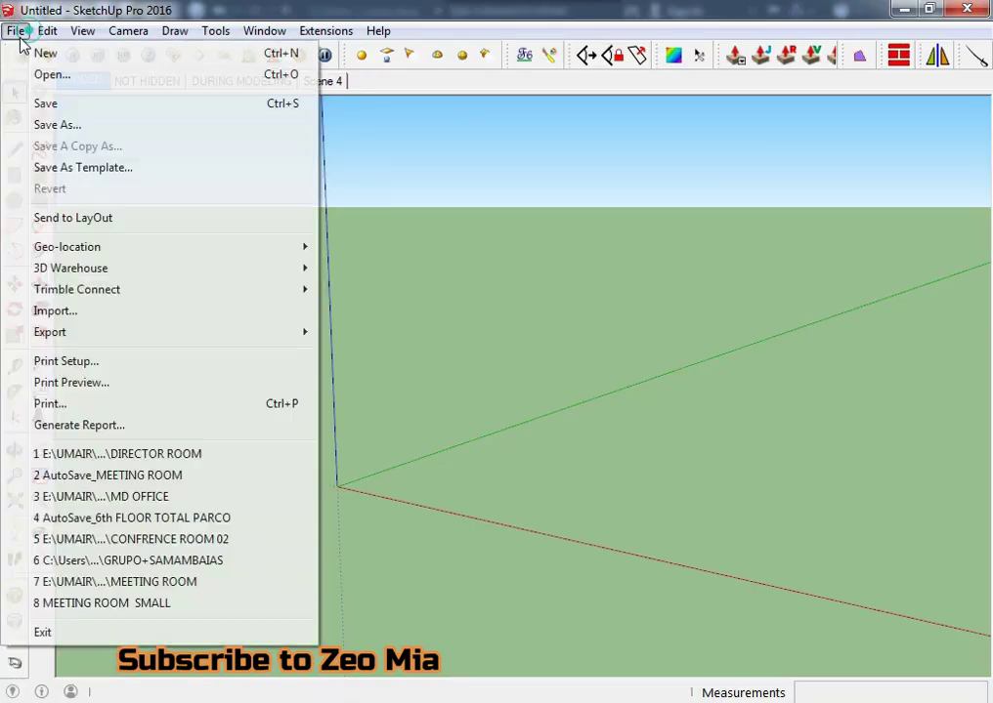
left_click(361, 342)
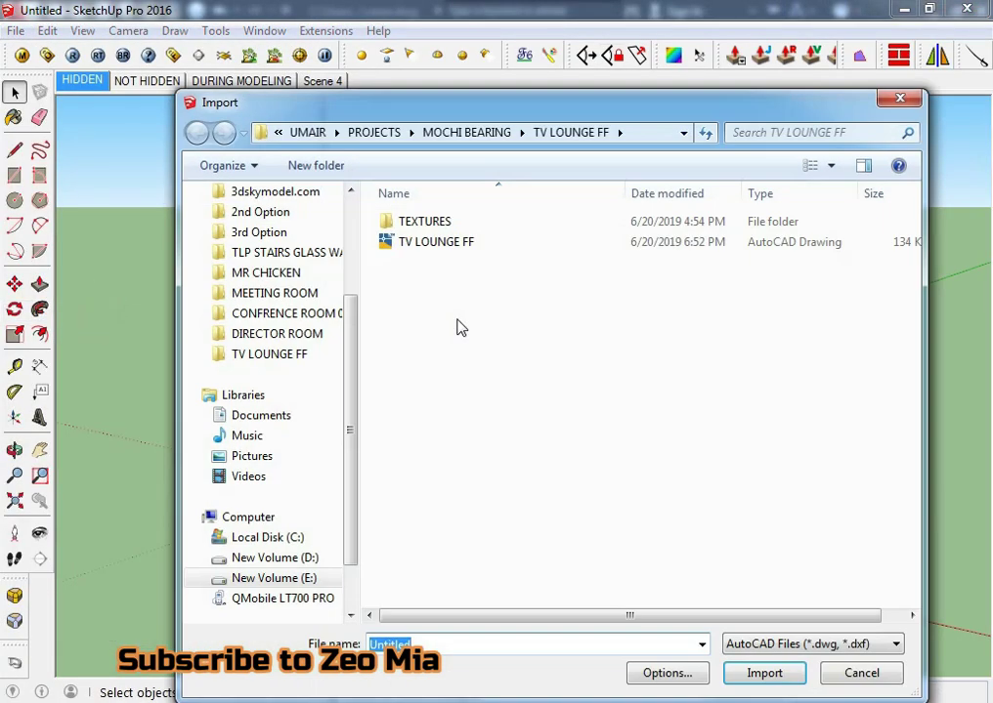
left_click_drag(348, 440, 347, 346)
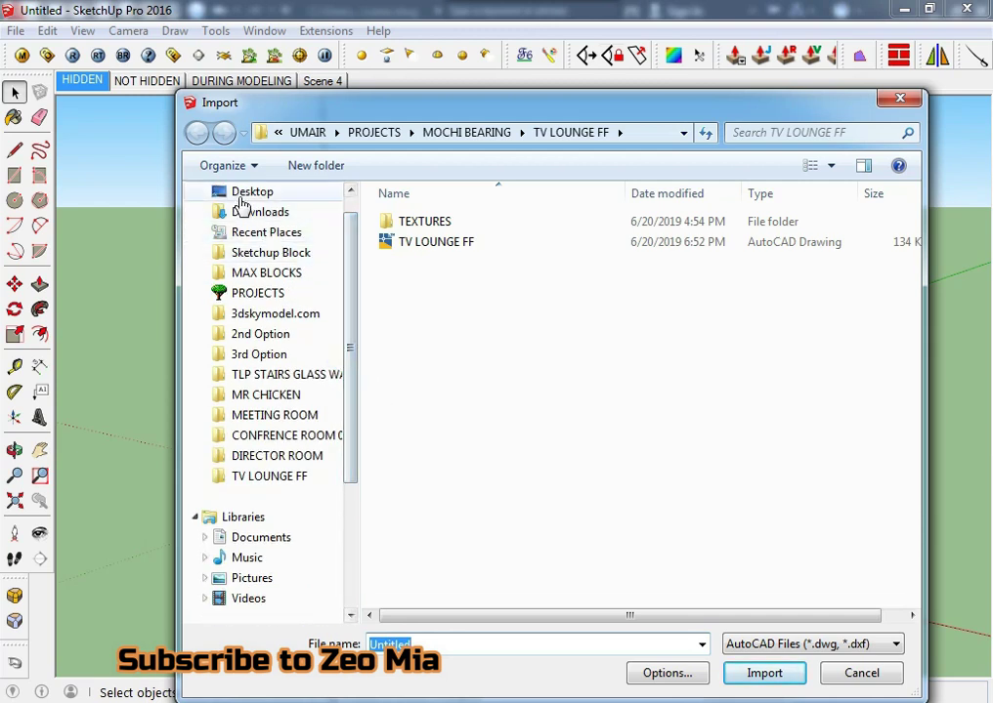
left_click(245, 191)
left_click(415, 400)
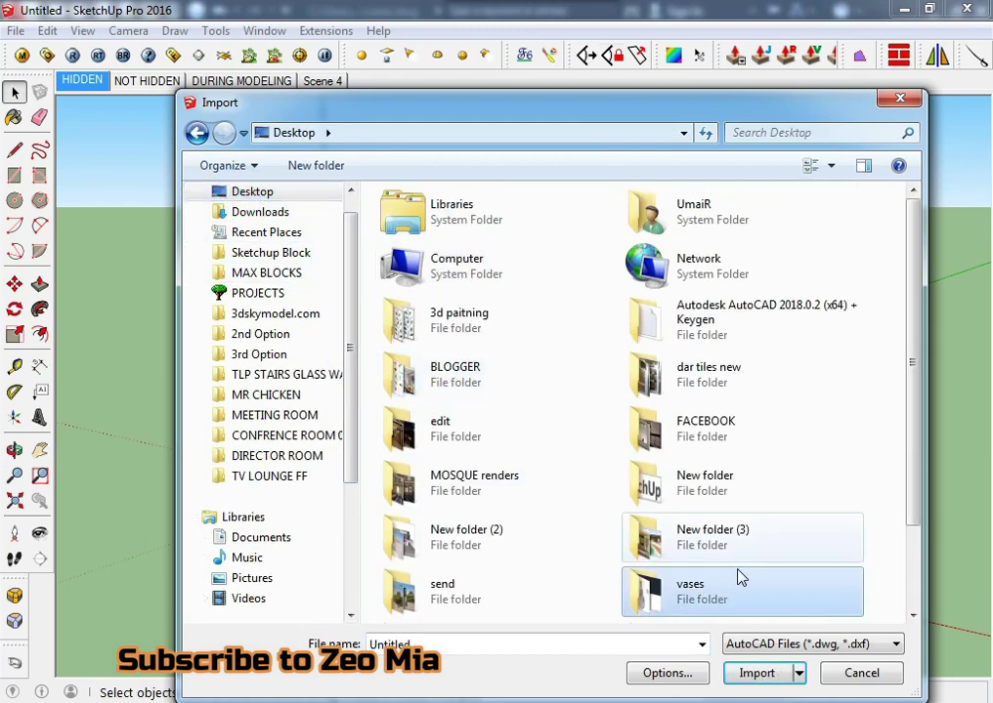
double_click(736, 593)
double_click(434, 252)
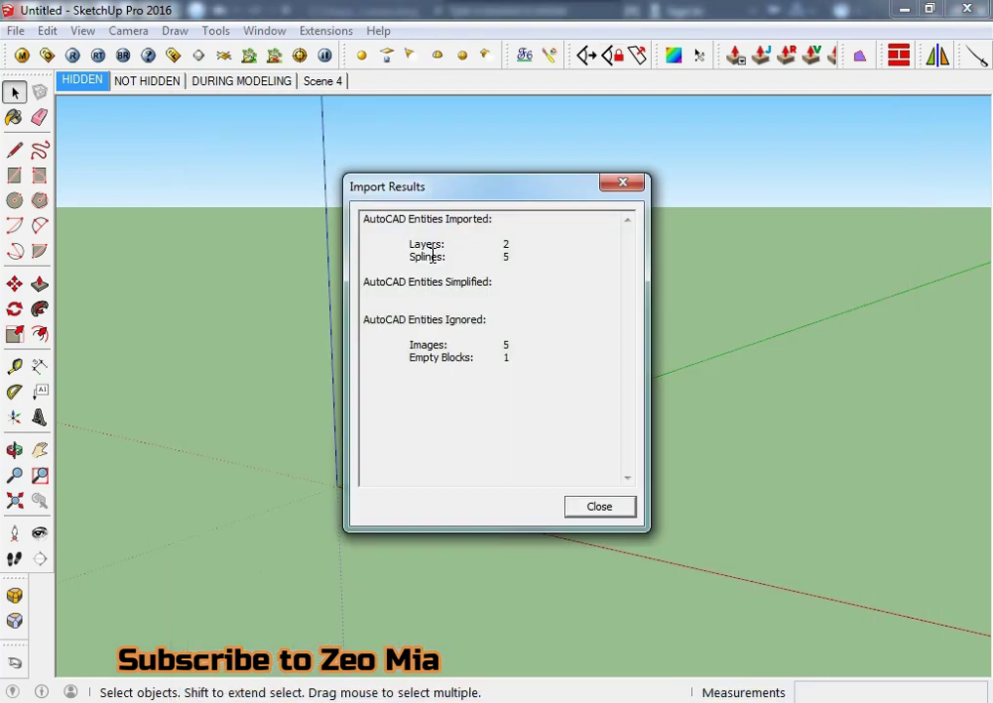
- Dismiss the import summary and orbit around the origin to view the imported curves
left_click(599, 507)
mouse_move(549, 483)
middle_mouse_down()
mouse_move(546, 404)
mouse_move(496, 400)
mouse_move(764, 492)
mouse_move(919, 394)
mouse_move(834, 372)
mouse_move(835, 482)
mouse_move(375, 454)
middle_mouse_up()
scroll(493, 405, "down", 2)
scroll(491, 411, "down", 2)
scroll(955, 411, "up", 3)
scroll(552, 485, "up", 2)
mouse_move(552, 486)
middle_mouse_down()
mouse_move(463, 379)
mouse_move(152, 381)
mouse_move(564, 440)
middle_mouse_up()
- Select the imported curves and scale them down toward the origin
left_click_drag(801, 288, 301, 454)
middle_click_drag(301, 454, 553, 468)
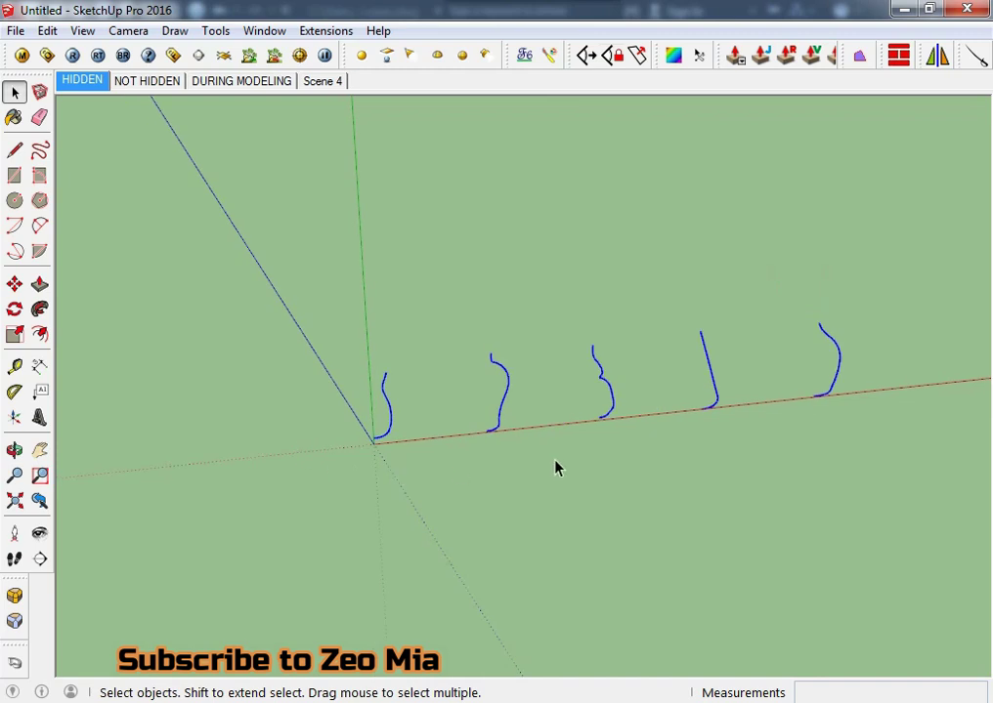
key("s")
left_click_drag(831, 316, 498, 411)
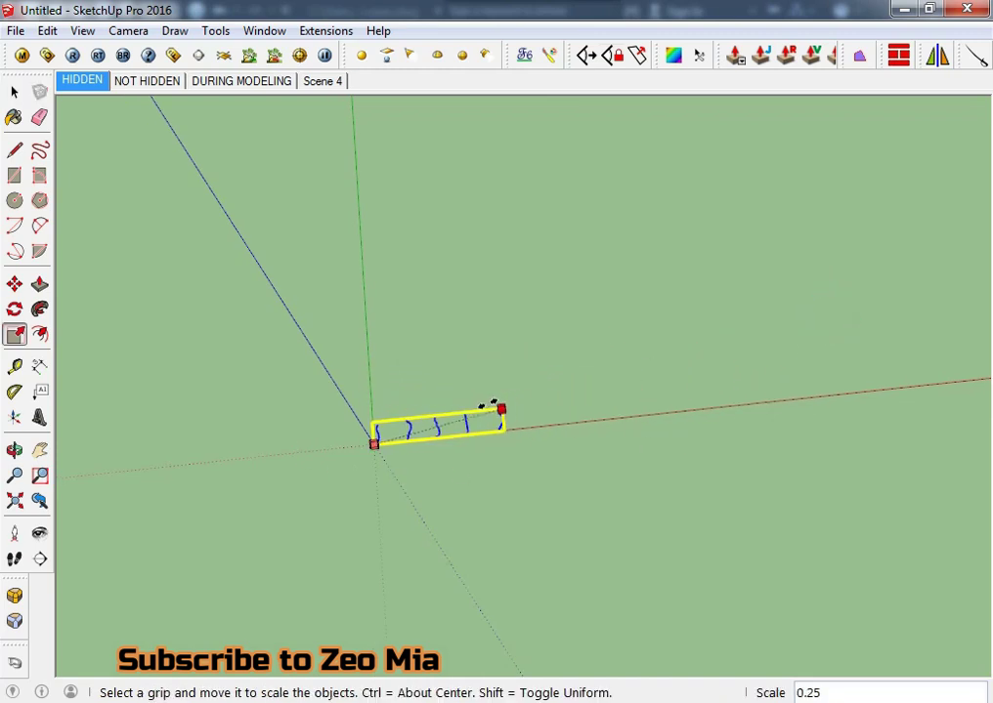
key("space")
- Zoom in and measure a distance from the origin with the Tape Measure
scroll(362, 430, "up", 3)
scroll(357, 438, "up", 3)
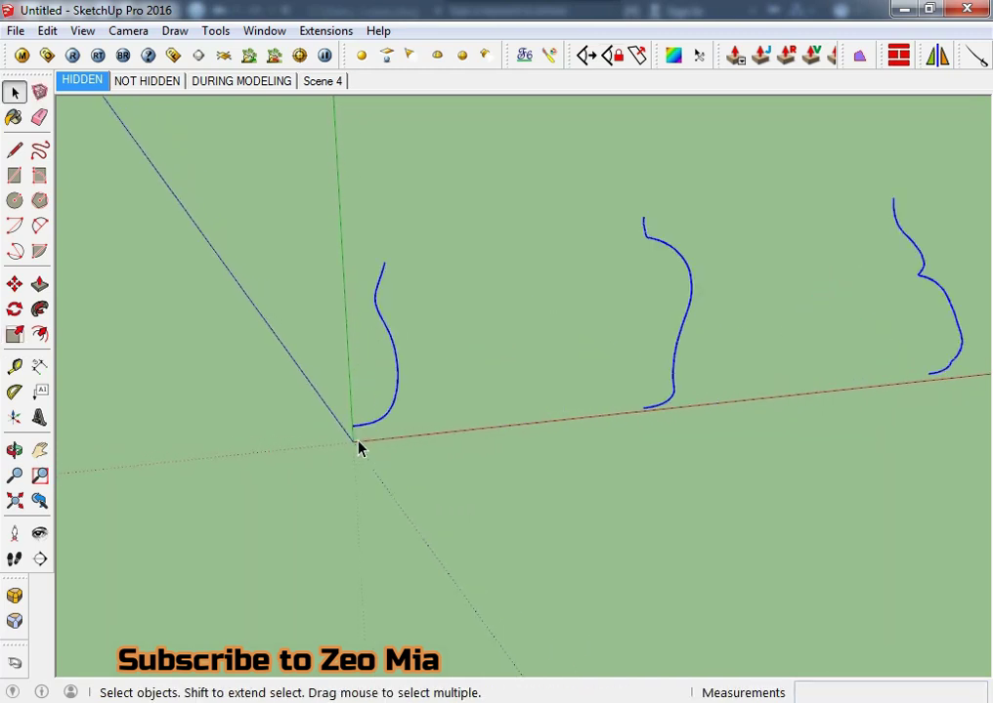
scroll(359, 435, "up", 2)
key("t")
left_click(354, 422)
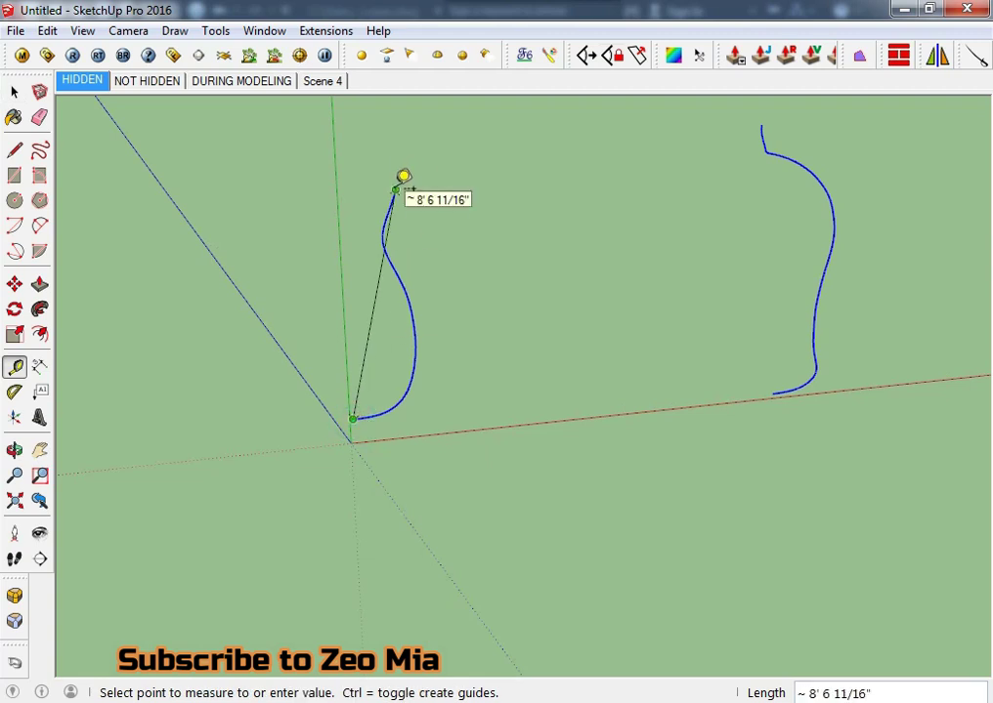
key("space")
scroll(361, 293, "down", 3)
scroll(381, 320, "down", 2)
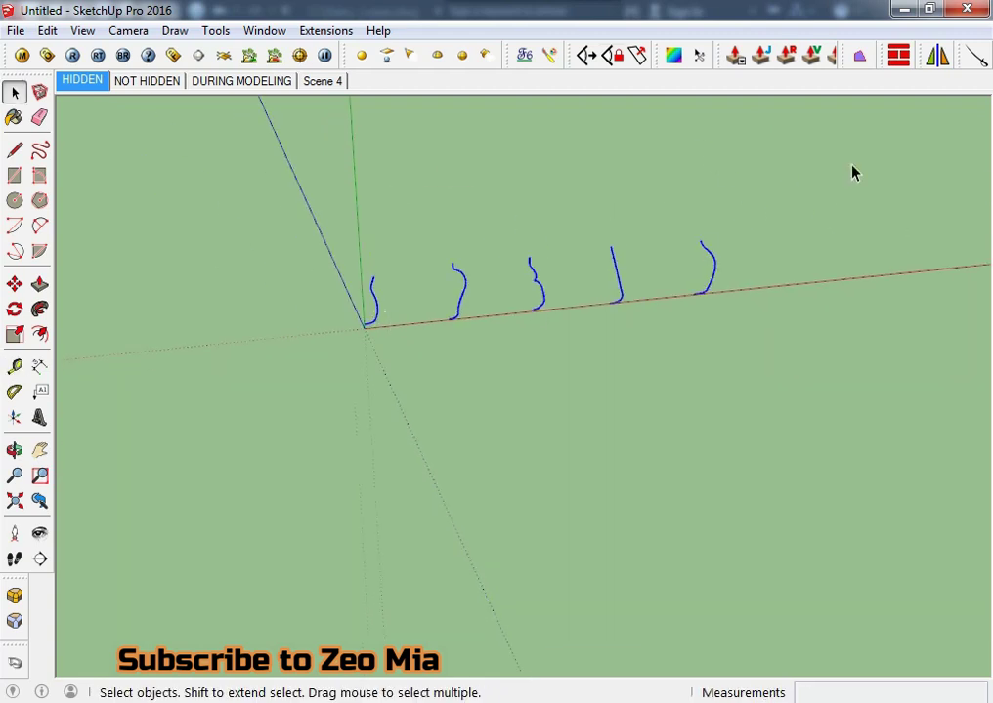
- Scale all five vase curves by 0.70 from a corner grip
key("ctrl+a")
key("s")
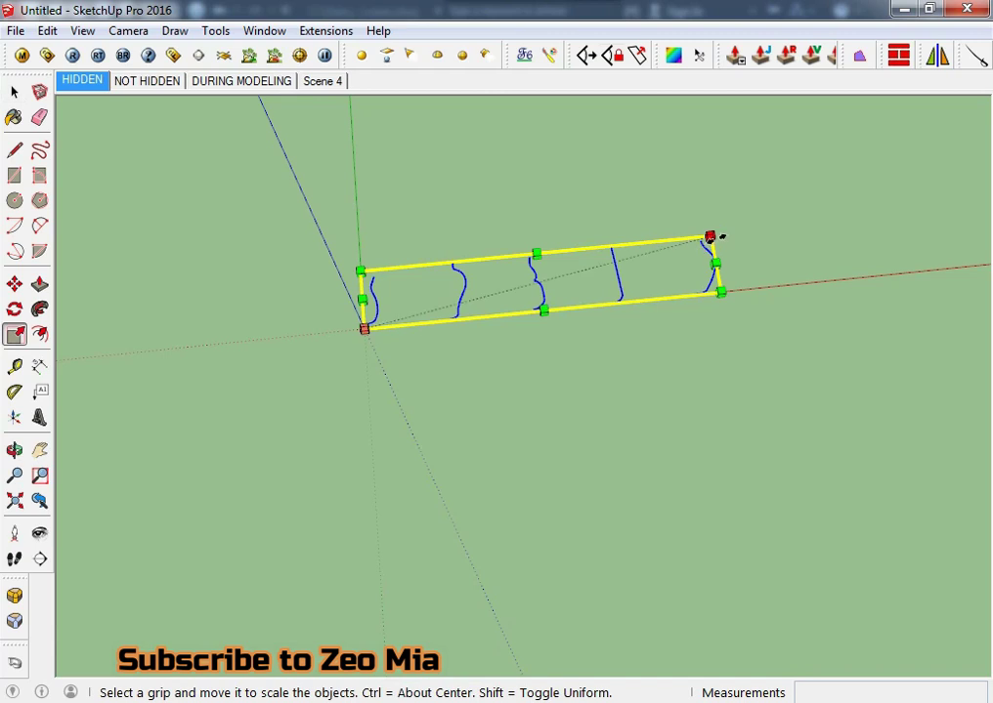
left_click(716, 237)
left_click(587, 276)
key("space")
scroll(391, 332, "up", 3)
scroll(342, 366, "up", 3)
scroll(339, 373, "up", 1)
scroll(344, 391, "down", 1)
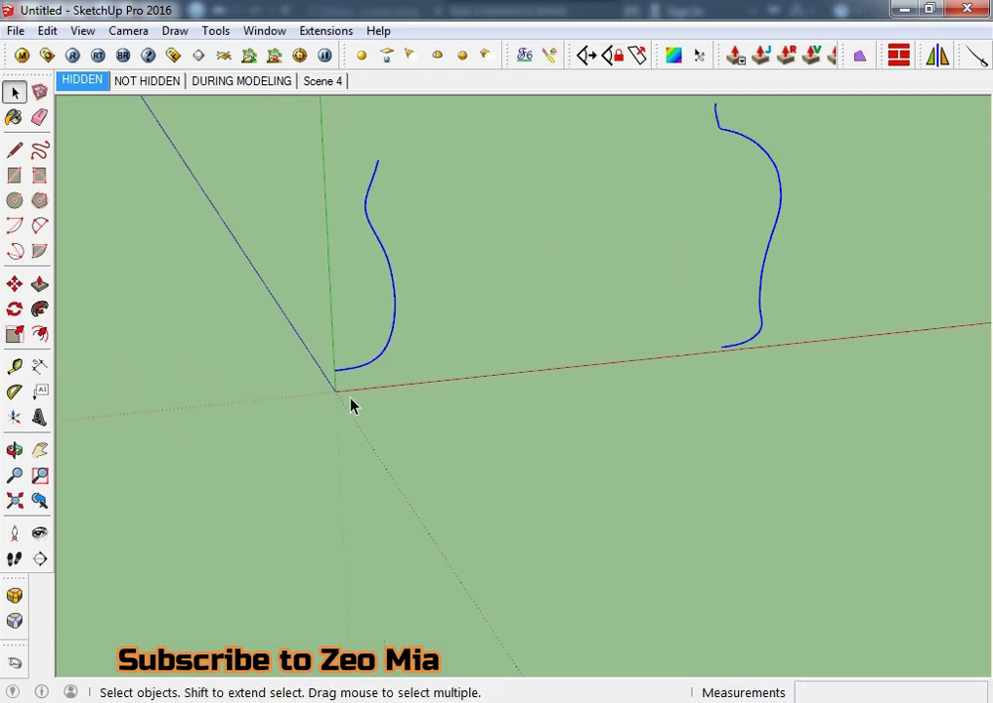
scroll(352, 405, "down", 2)
scroll(347, 357, "up", 1)
scroll(352, 345, "up", 2)
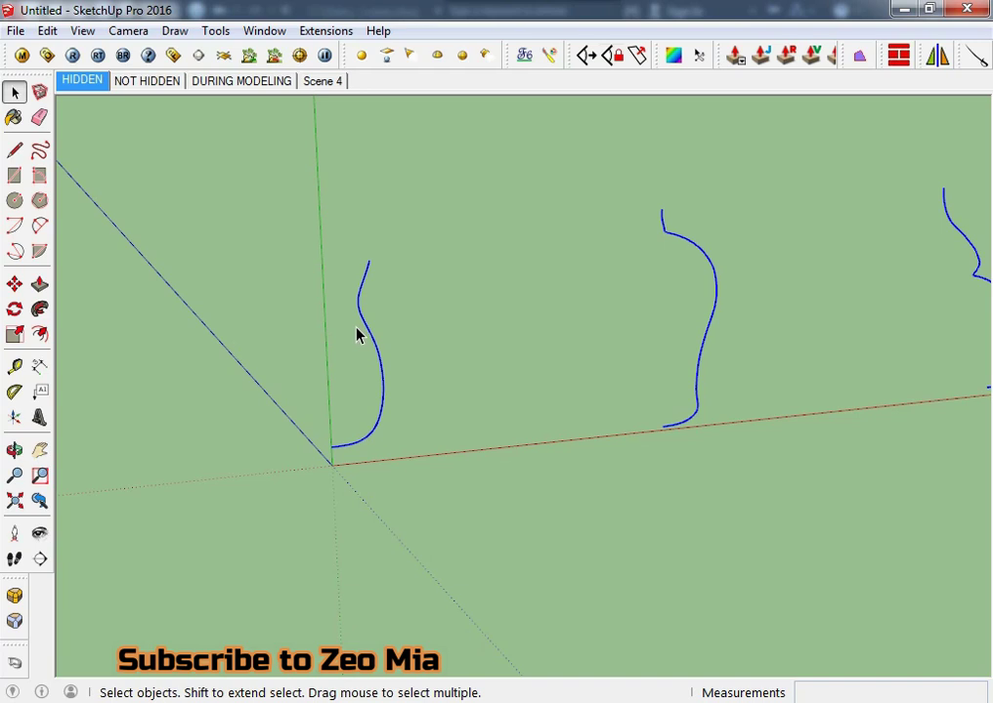
- Rotate the selected profile curves 90° about the origin so they stand upright
scroll(381, 430, "down", 3)
scroll(586, 425, "down", 2)
middle_click_drag(594, 425, 654, 348)
middle_click_drag(171, 601, 240, 403)
key("q")
mouse_move(474, 416)
middle_mouse_down()
mouse_move(320, 324)
mouse_move(404, 224)
mouse_move(461, 350)
middle_mouse_up()
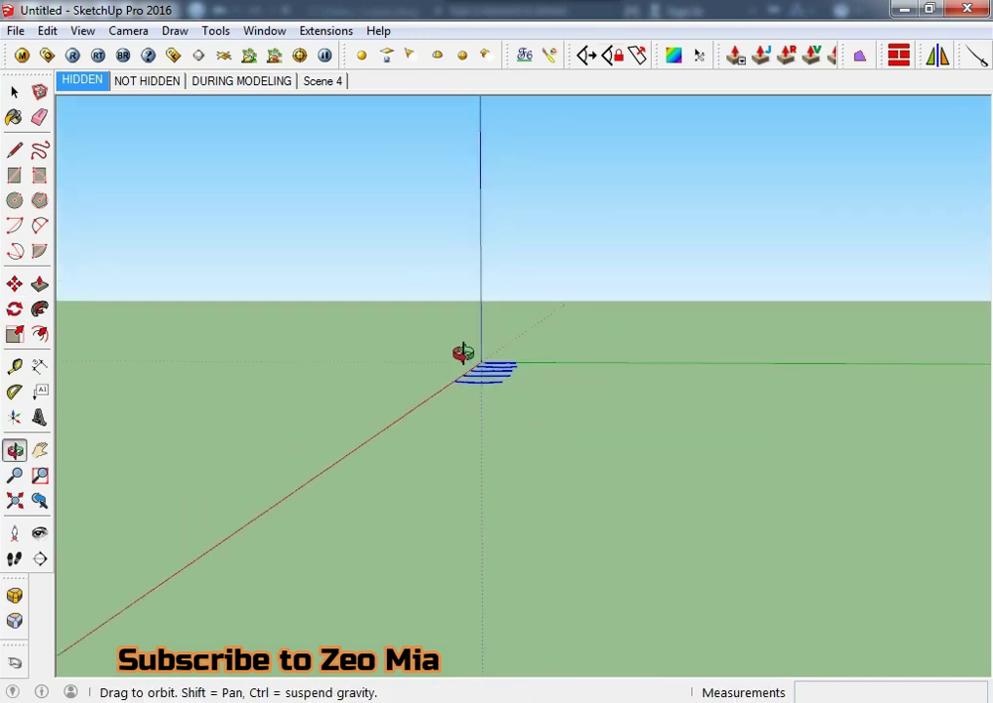
left_click(483, 365)
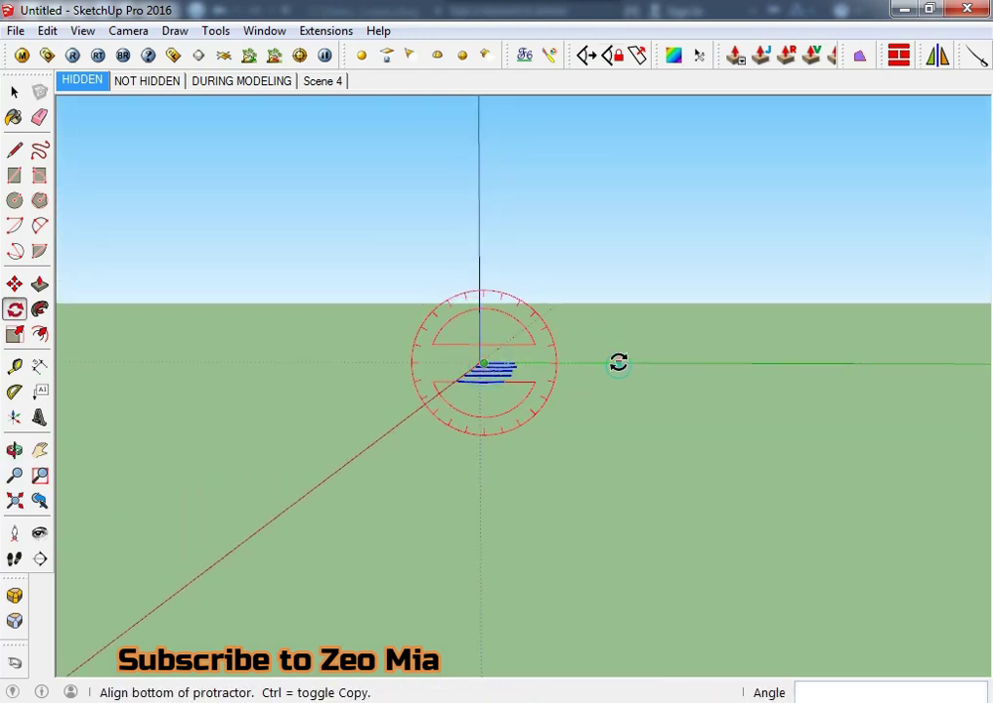
left_click(618, 363)
left_click(468, 267)
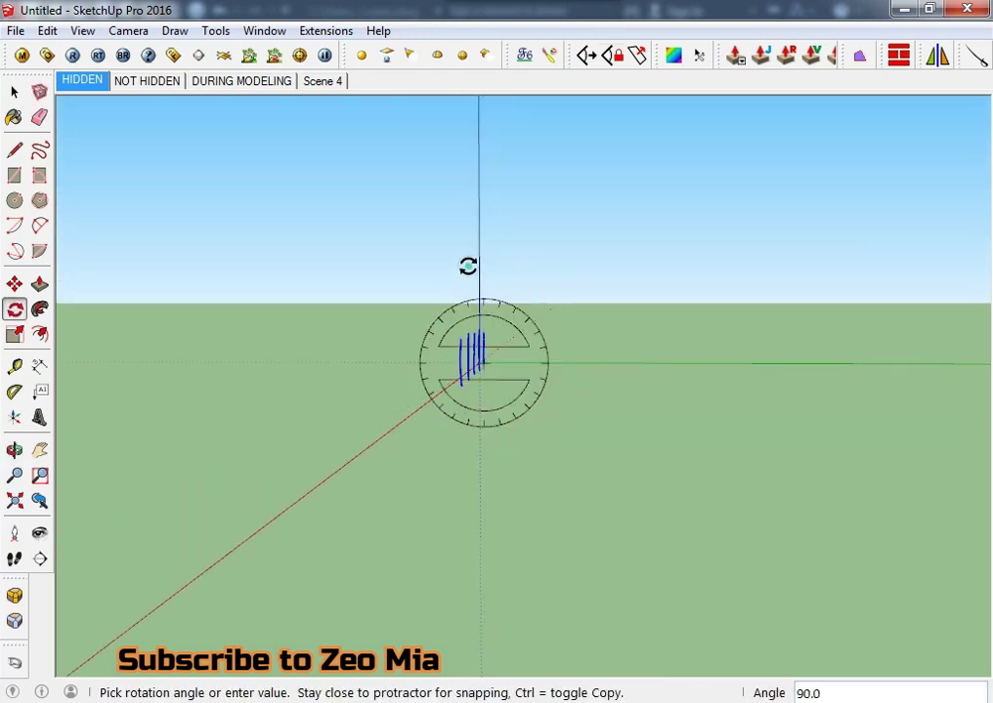
middle_click_drag(468, 266, 825, 537)
key("space")
- Inspect the upright curves and begin a 50-sided circle on the ground
mouse_move(386, 512)
middle_mouse_down()
mouse_move(520, 354)
mouse_move(470, 350)
middle_mouse_up()
middle_click_drag(207, 396, 243, 456)
scroll(299, 443, "up", 3)
scroll(311, 437, "up", 2)
scroll(312, 430, "up", 2)
scroll(313, 430, "down", 3)
key("c")
mouse_move(322, 458)
middle_mouse_down()
mouse_move(381, 571)
mouse_move(358, 419)
mouse_move(354, 428)
middle_mouse_up()
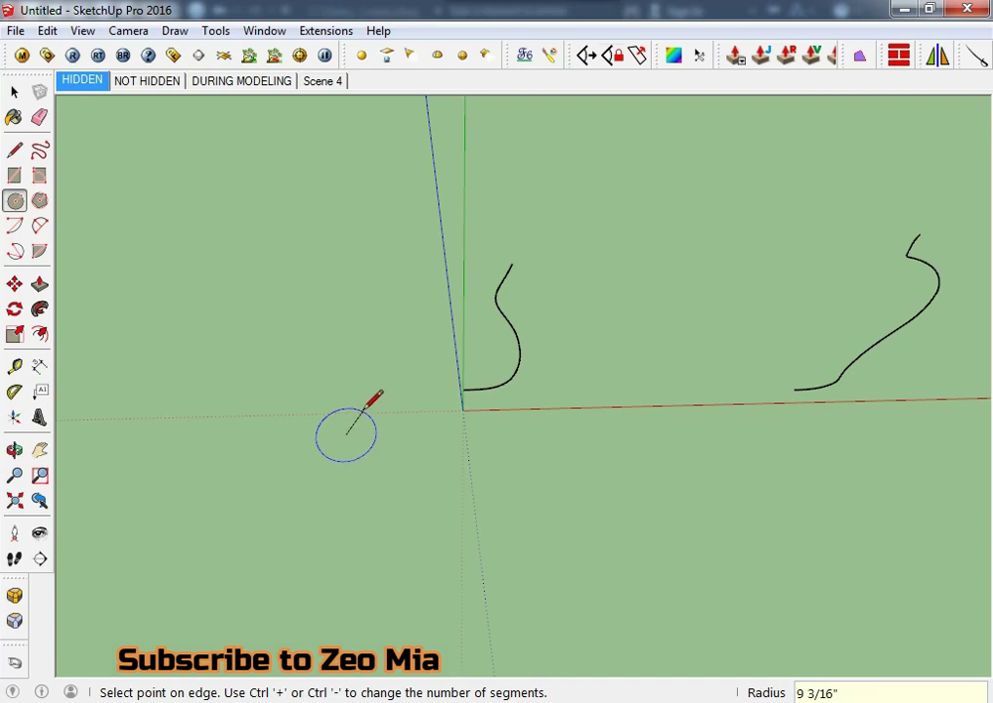
- Give the ground circle a radius of 10
type("0")
key("Return")
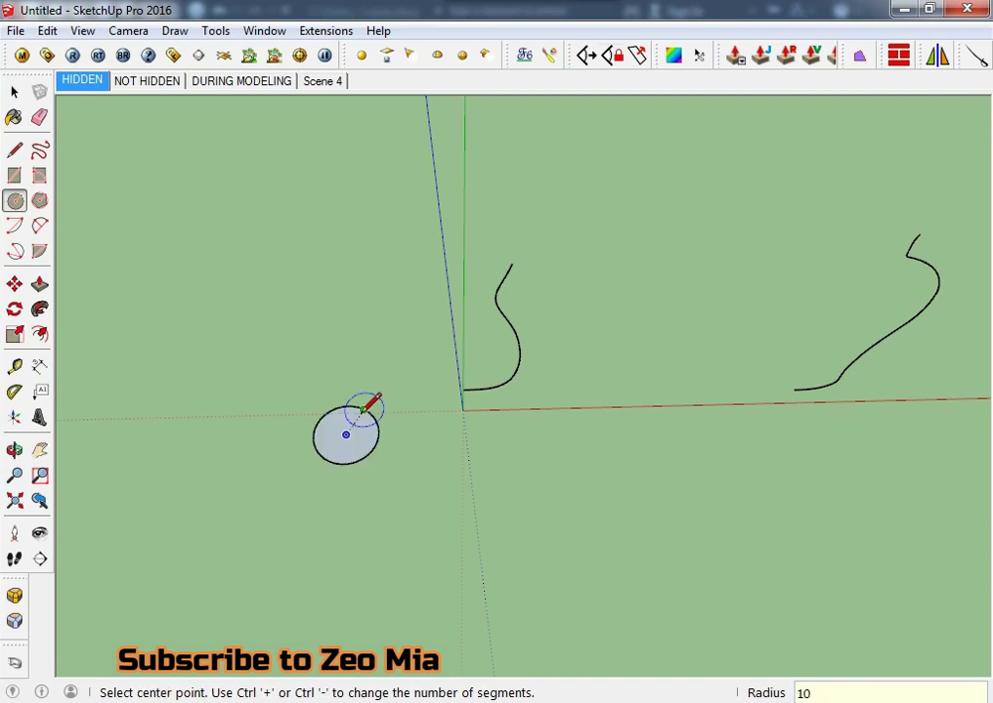
key("space")
mouse_move(401, 440)
middle_mouse_down()
mouse_move(344, 446)
mouse_move(74, 329)
middle_mouse_up()
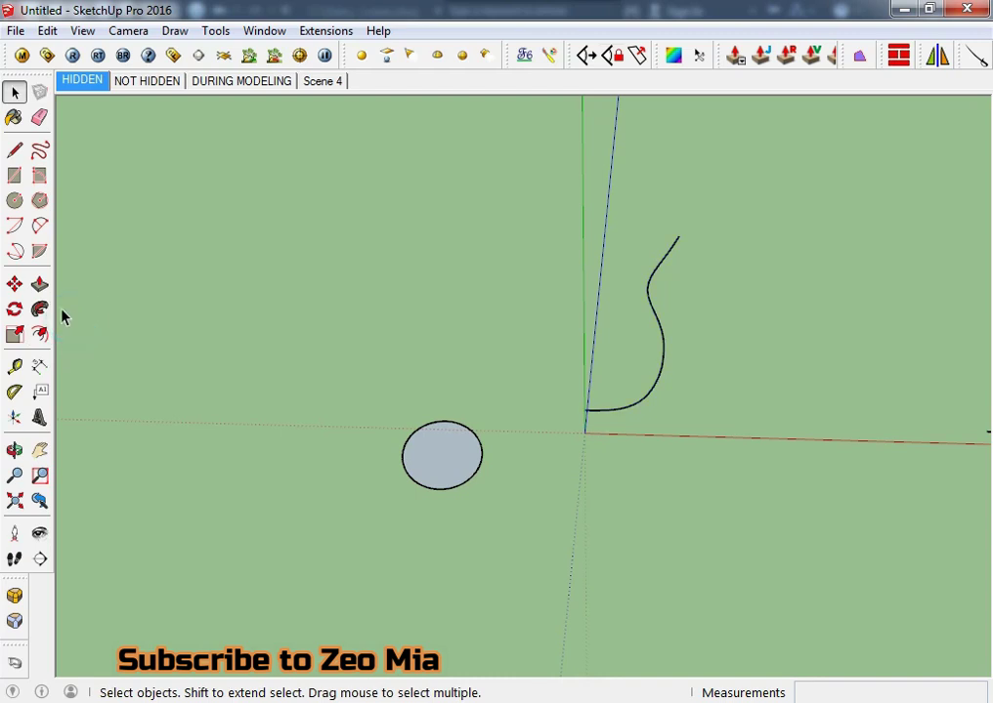
left_click(39, 309)
left_click(444, 463)
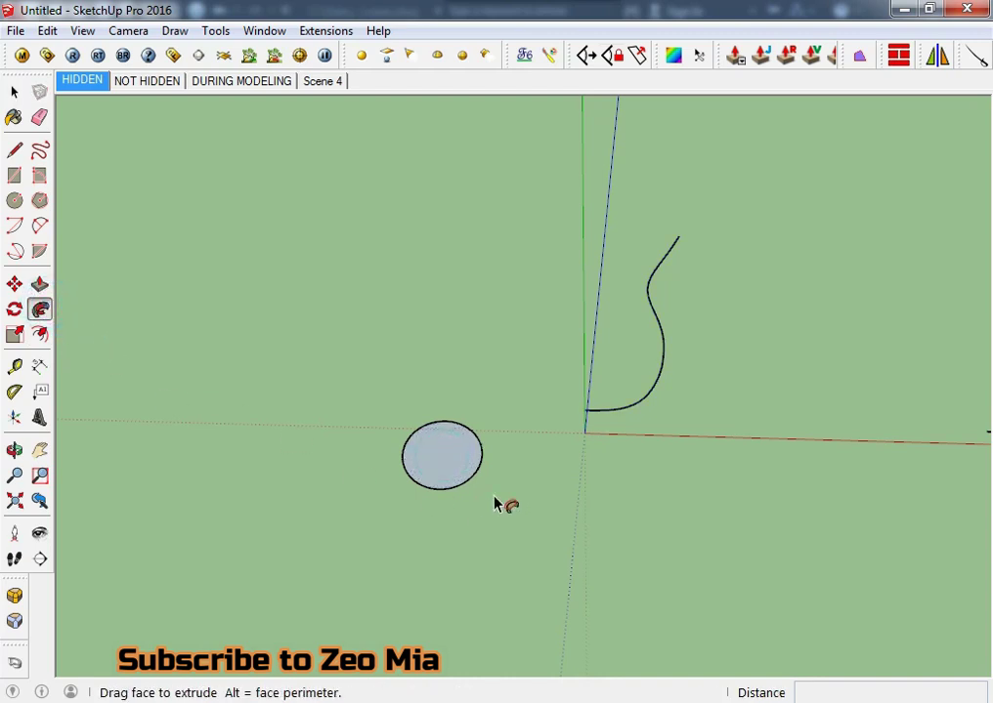
key("space")
- Draw a vertical line up the blue axis to close the vase profile
key("l")
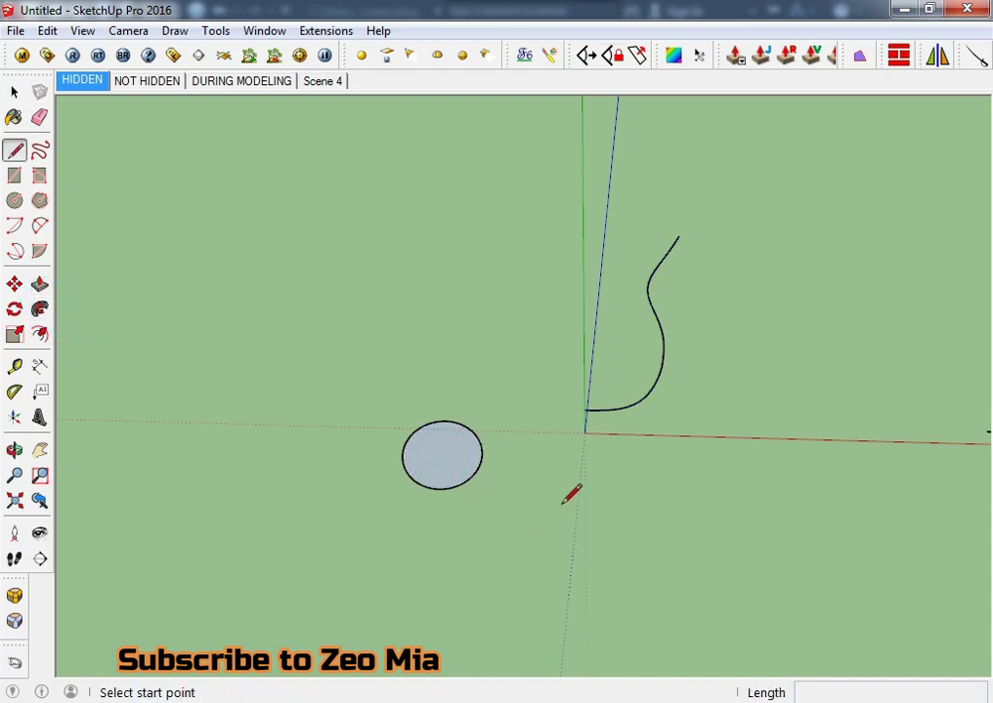
left_click(589, 410)
key("shift")
left_click(686, 233)
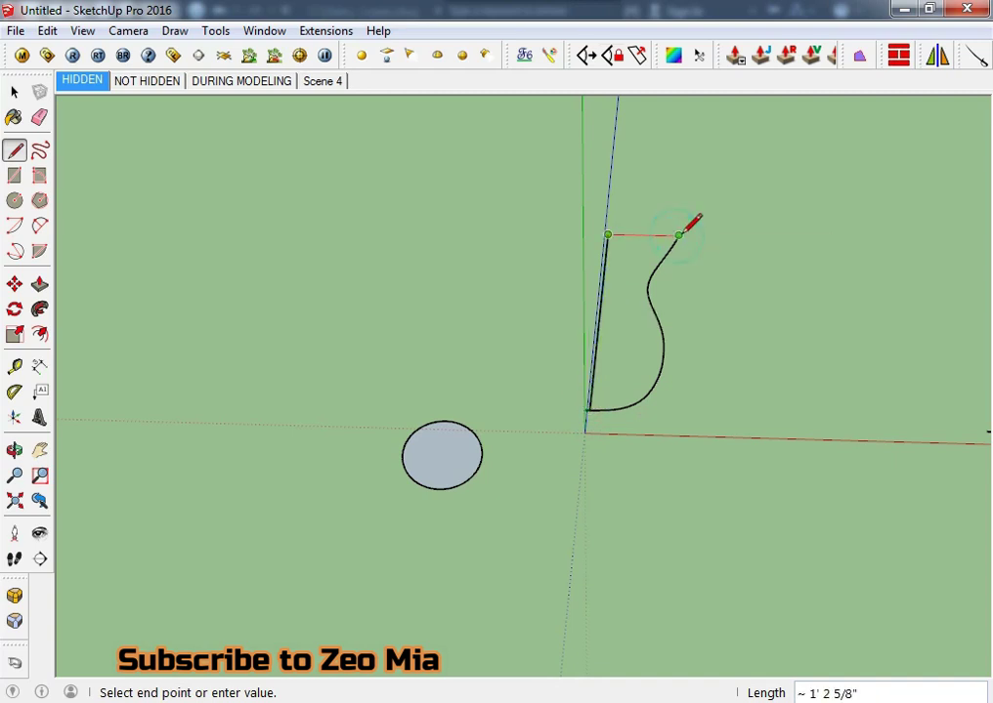
left_click(681, 234)
key("space")
- Move the circle to the origin beneath the profile
left_click(487, 461)
middle_click_drag(486, 462, 337, 491)
key("m")
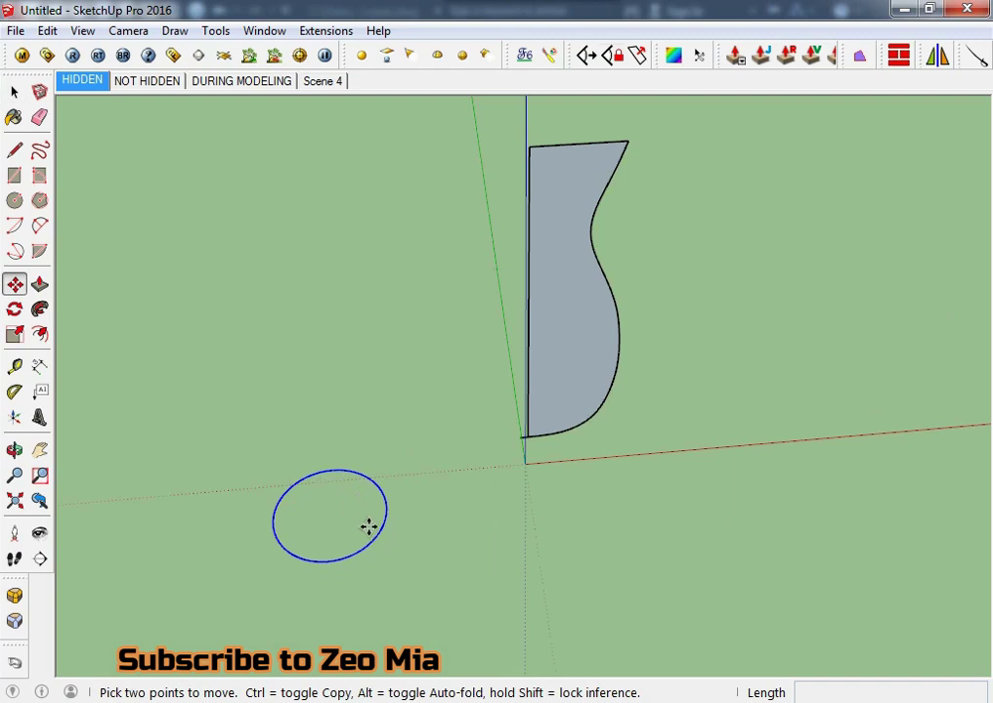
left_click(332, 516)
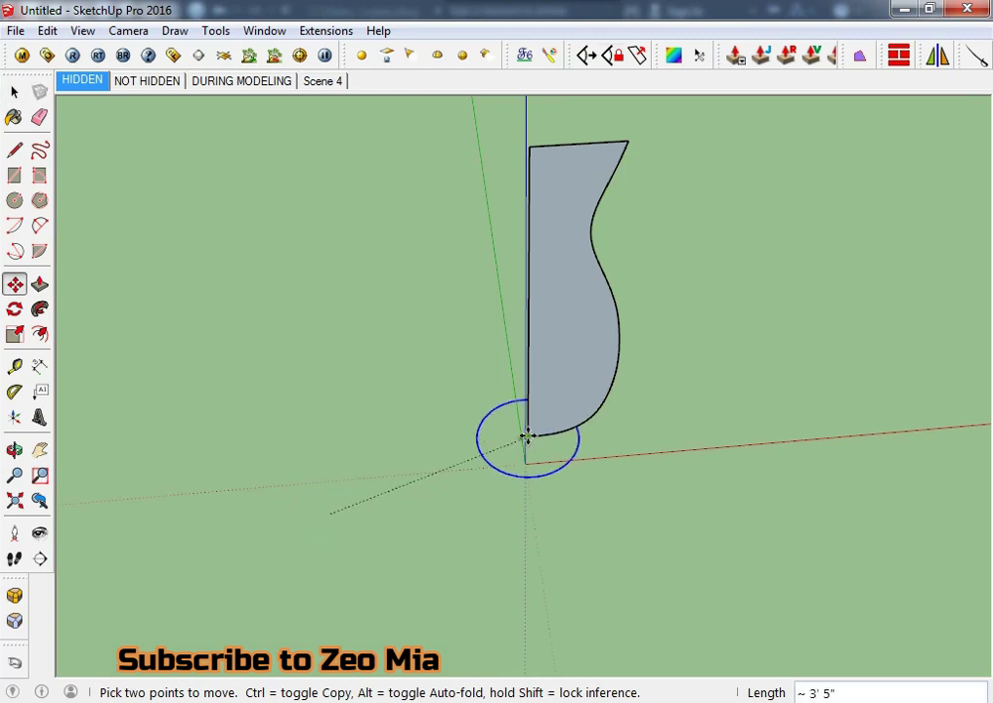
left_click(527, 436)
left_click(15, 91)
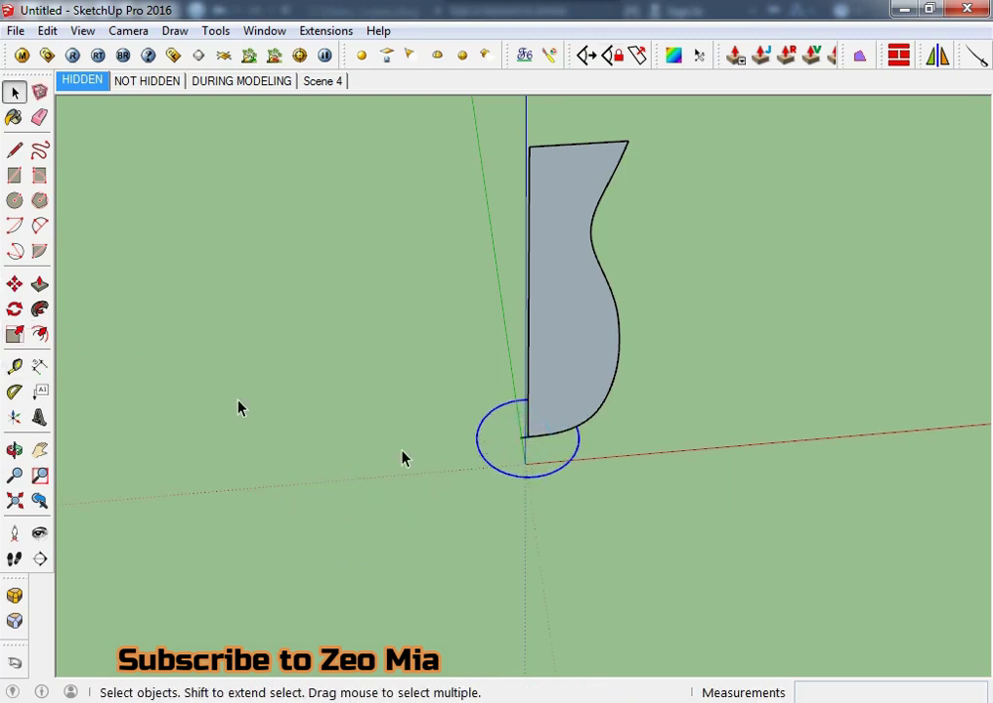
middle_click_drag(239, 405, 365, 390)
scroll(505, 469, "up", 3)
scroll(505, 469, "up", 2)
left_click(510, 430)
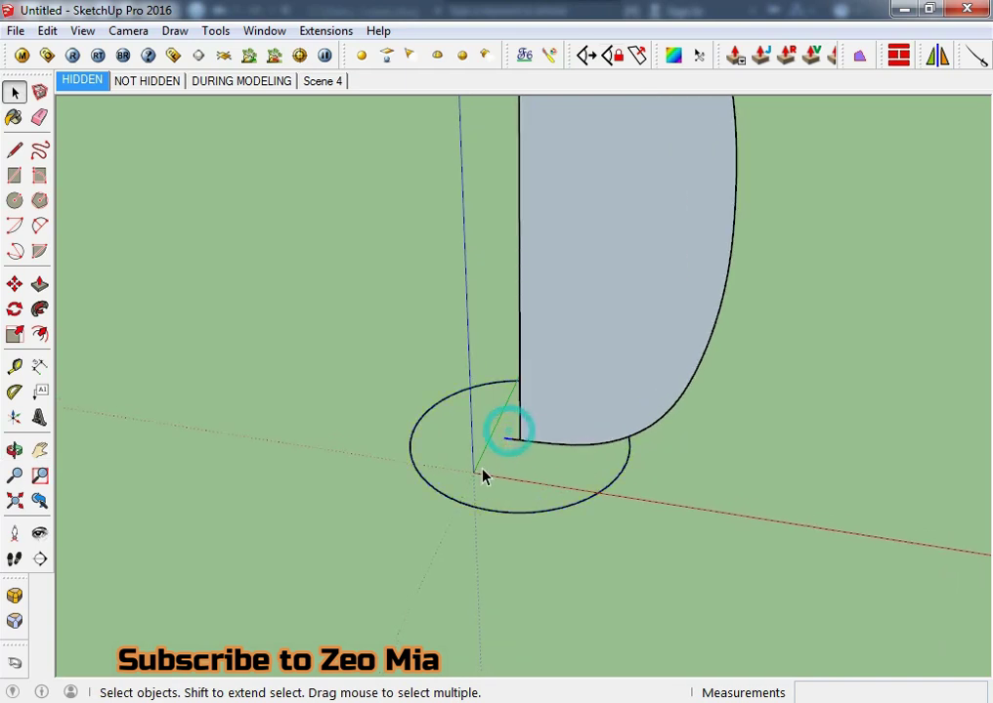
- Undo the move and redraw the closing line so the profile becomes a face
mouse_move(515, 462)
middle_mouse_down()
mouse_move(510, 428)
mouse_move(470, 538)
mouse_move(564, 568)
middle_mouse_up()
key("ctrl+z")
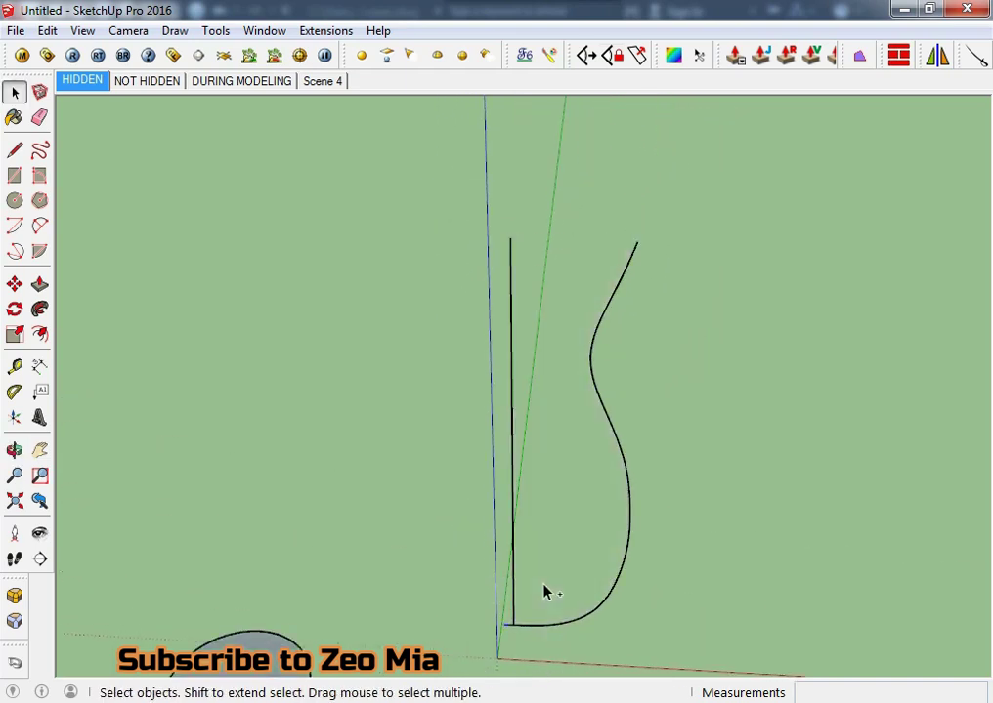
key("l")
left_click(503, 626)
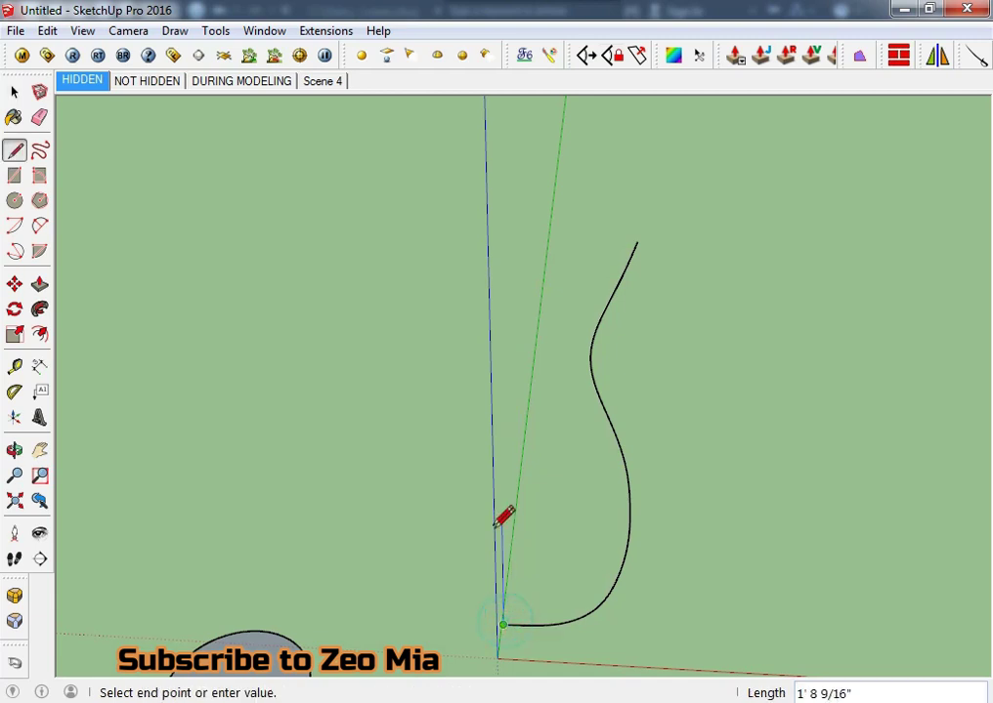
left_click(637, 239)
scroll(603, 406, "down", 3)
key("space")
scroll(583, 565, "up", 3)
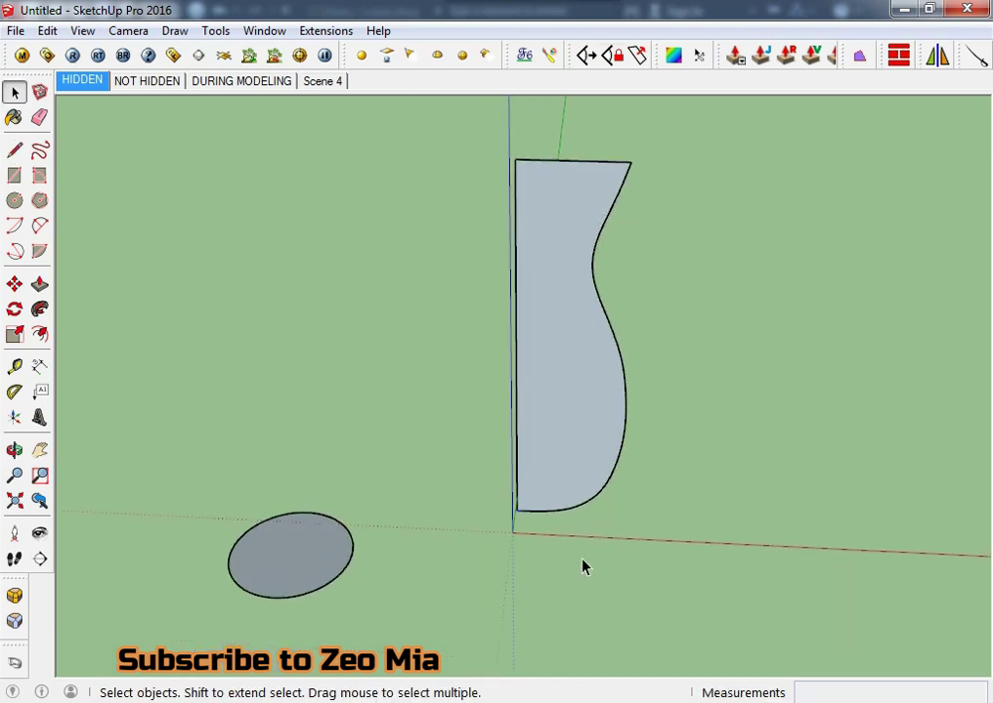
scroll(569, 544, "up", 2)
scroll(565, 538, "down", 3)
- Scale the circle up about 1.57 times
left_click_drag(697, 160, 469, 607)
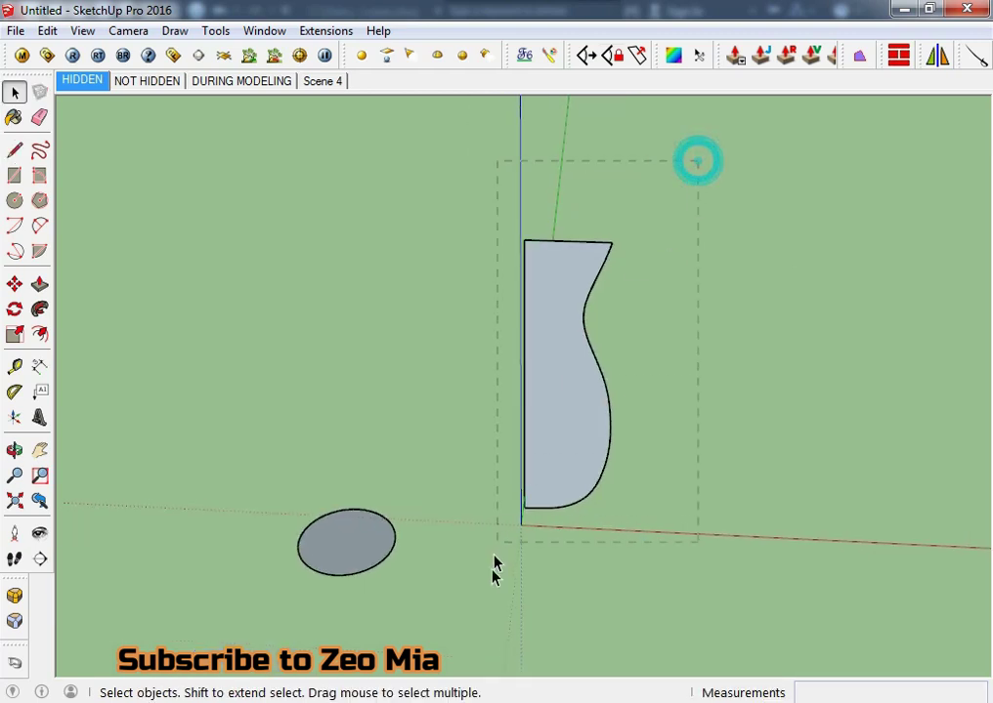
middle_click_drag(469, 606, 388, 528)
left_click(385, 489)
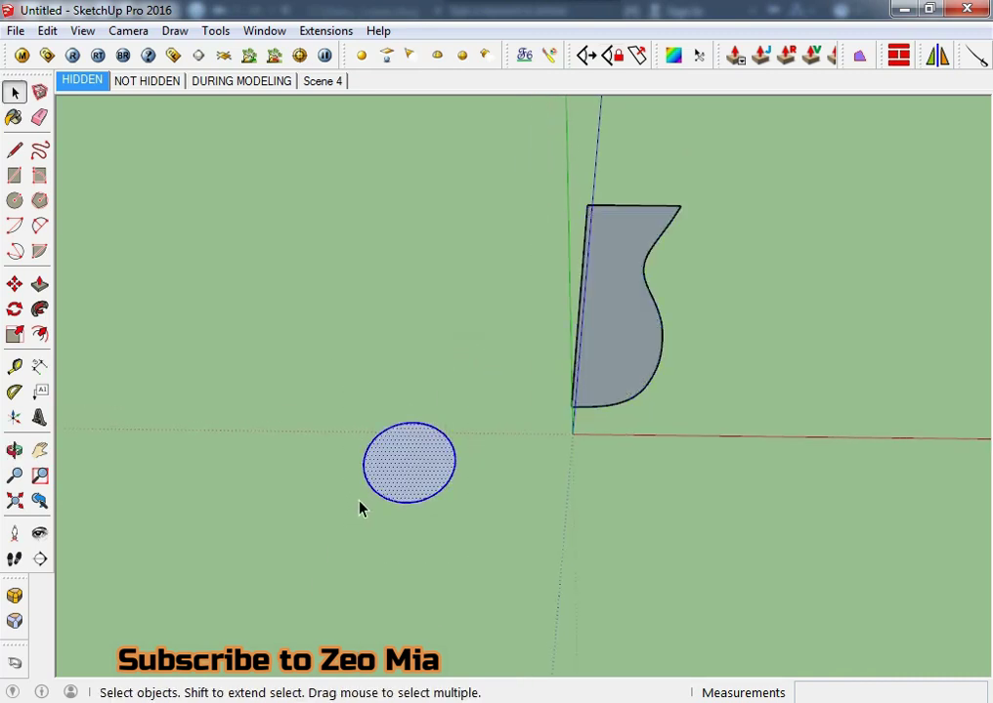
key("s")
left_click_drag(365, 421, 315, 383)
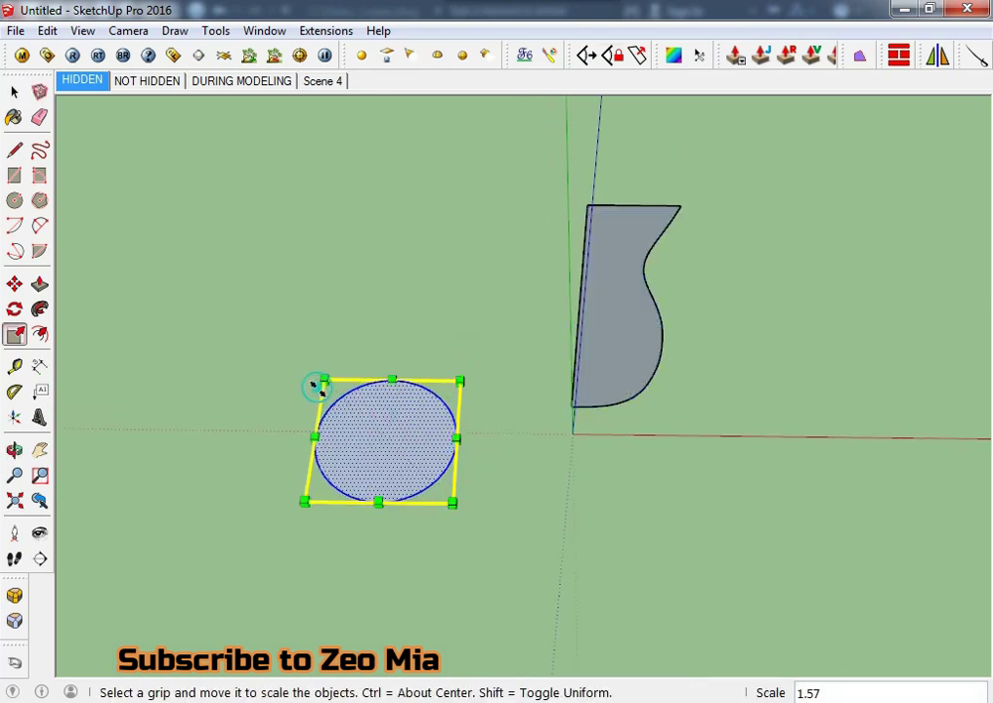
key("space")
- Move the enlarged circle to the origin under the vase profile
scroll(390, 506, "up", 2)
left_click(390, 505)
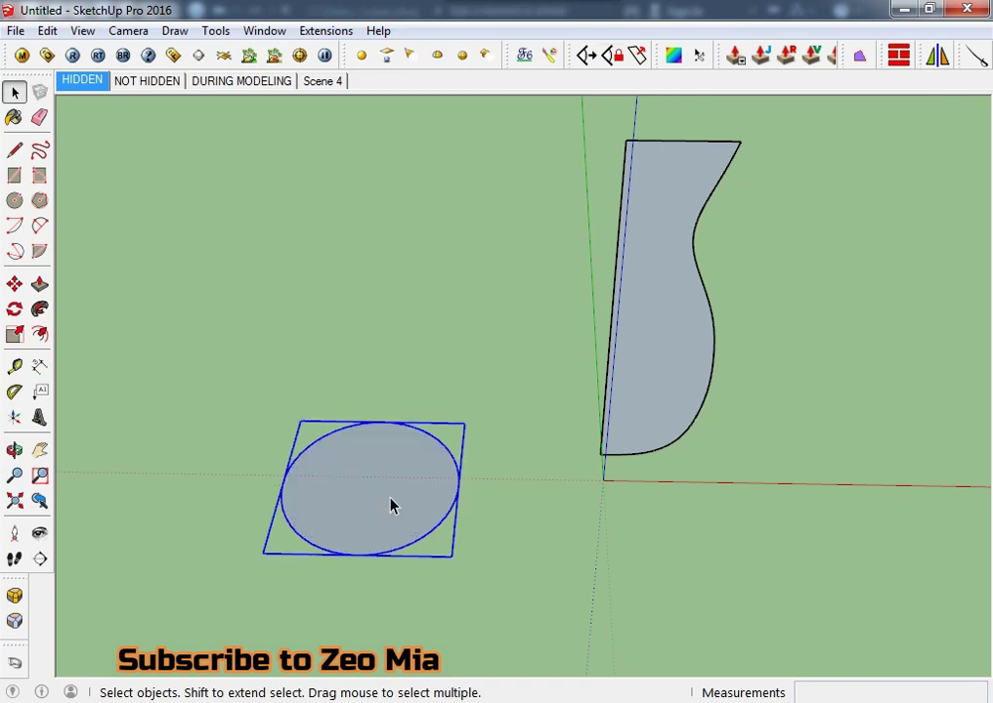
scroll(386, 513, "up", 1)
key("m")
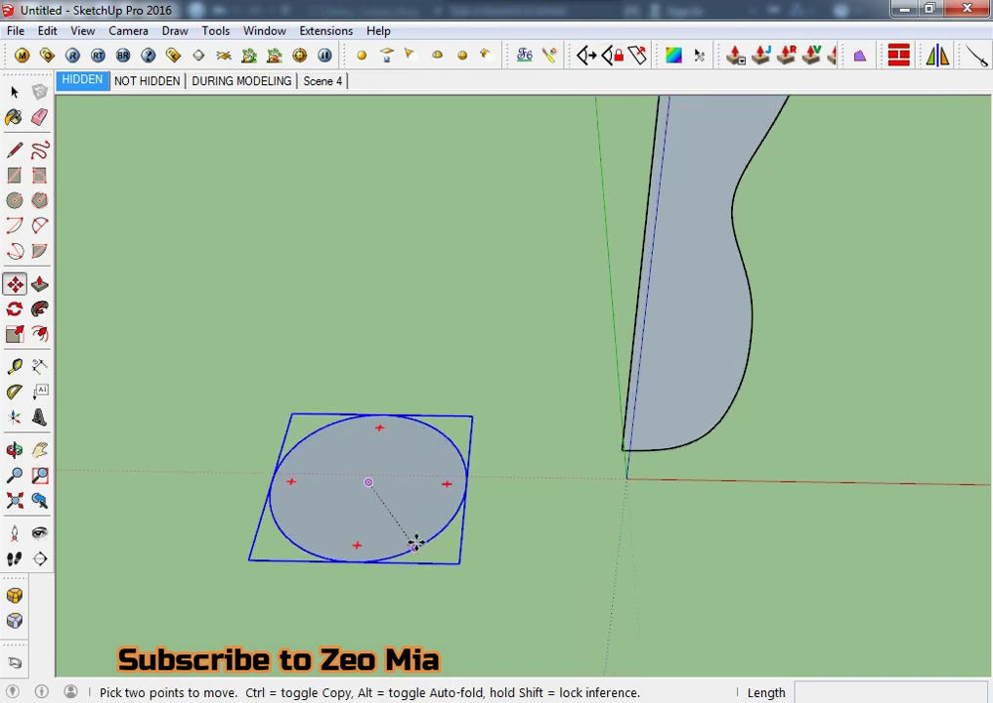
left_click(397, 491)
key("ctrl")
scroll(630, 471, "up", 2)
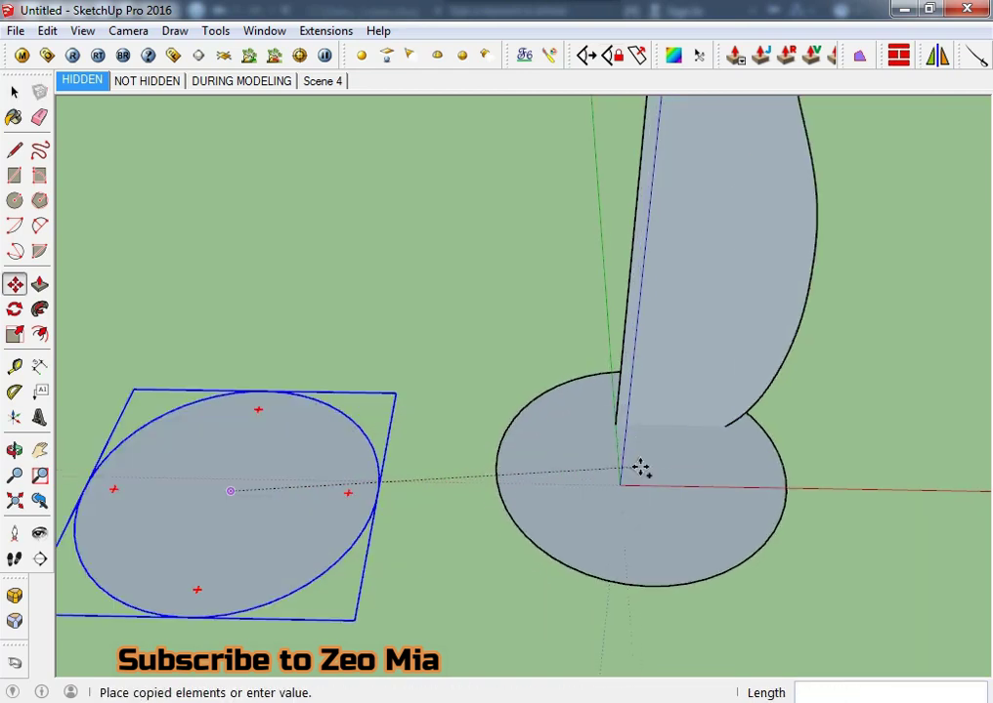
key("ctrl")
left_click(609, 449)
scroll(618, 432, "up", 4)
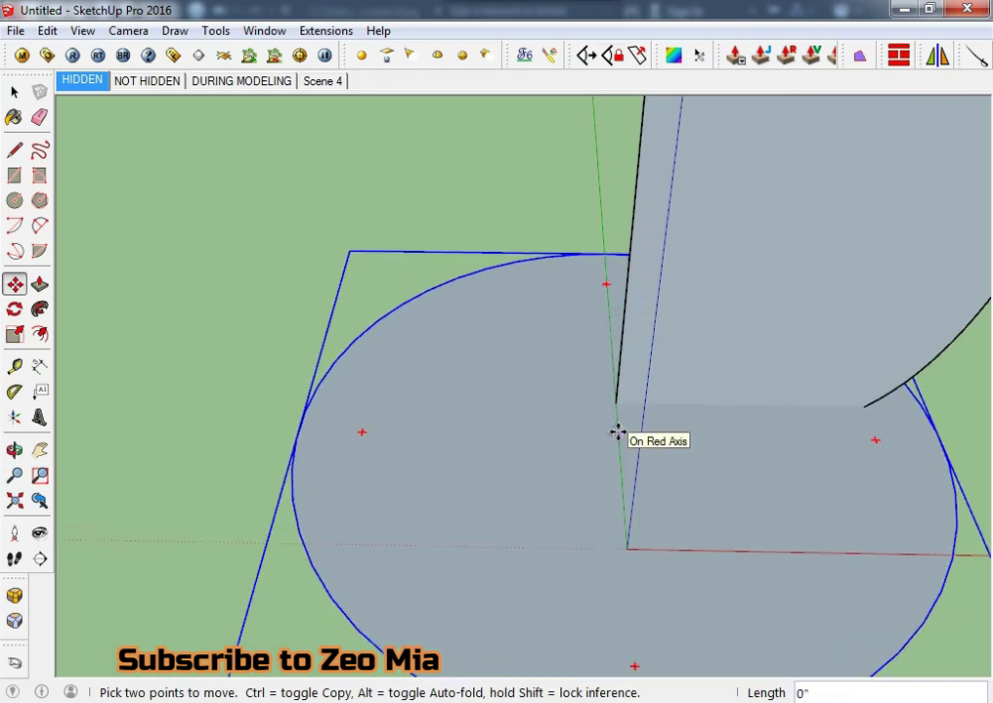
scroll(616, 445, "up", 2)
mouse_move(612, 450)
middle_mouse_down()
mouse_move(937, 184)
mouse_move(613, 444)
mouse_move(616, 516)
middle_mouse_up()
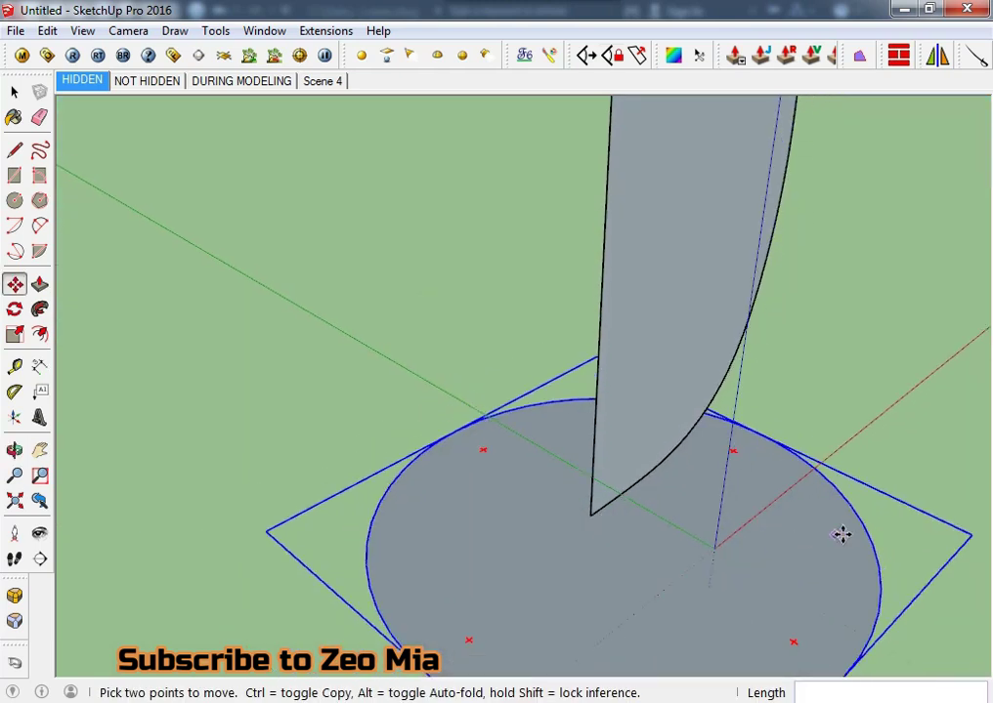
left_click(614, 537)
key("space")
- Explode the circle group and delete its face, leaving only the edge
middle_click_drag(569, 529, 444, 620)
mouse_move(407, 549)
middle_mouse_down()
mouse_move(454, 547)
mouse_move(452, 572)
middle_mouse_up()
key("space")
mouse_move(405, 531)
middle_mouse_down()
mouse_move(463, 458)
mouse_move(487, 406)
mouse_move(515, 398)
middle_mouse_up()
mouse_move(413, 539)
middle_mouse_down()
mouse_move(456, 554)
mouse_move(437, 515)
middle_mouse_up()
right_click(436, 513)
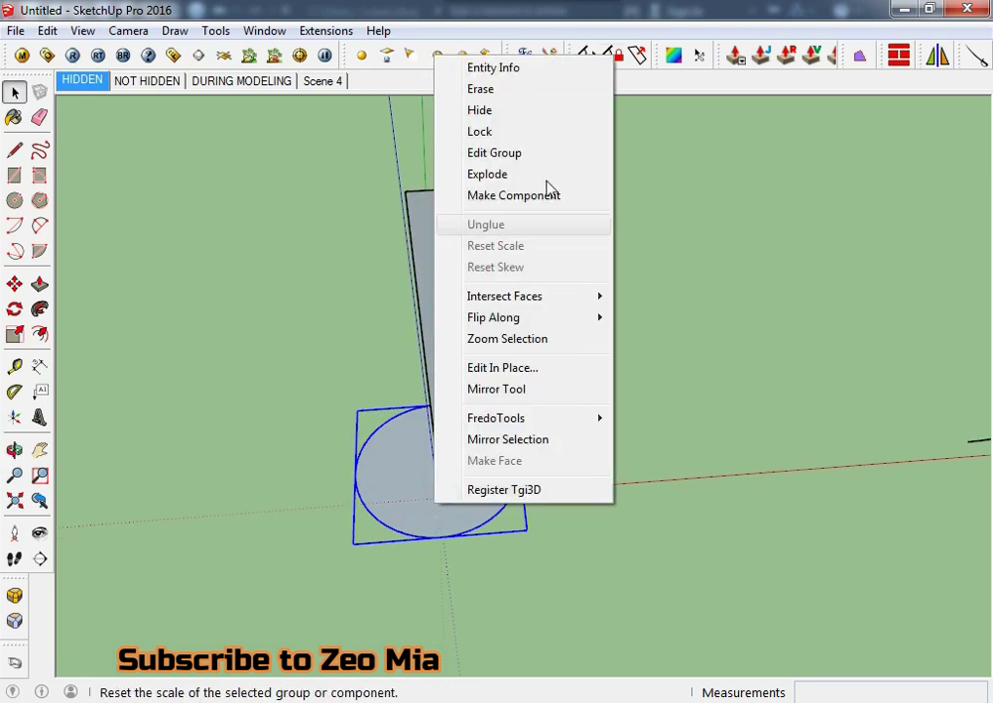
left_click(500, 173)
key("Delete")
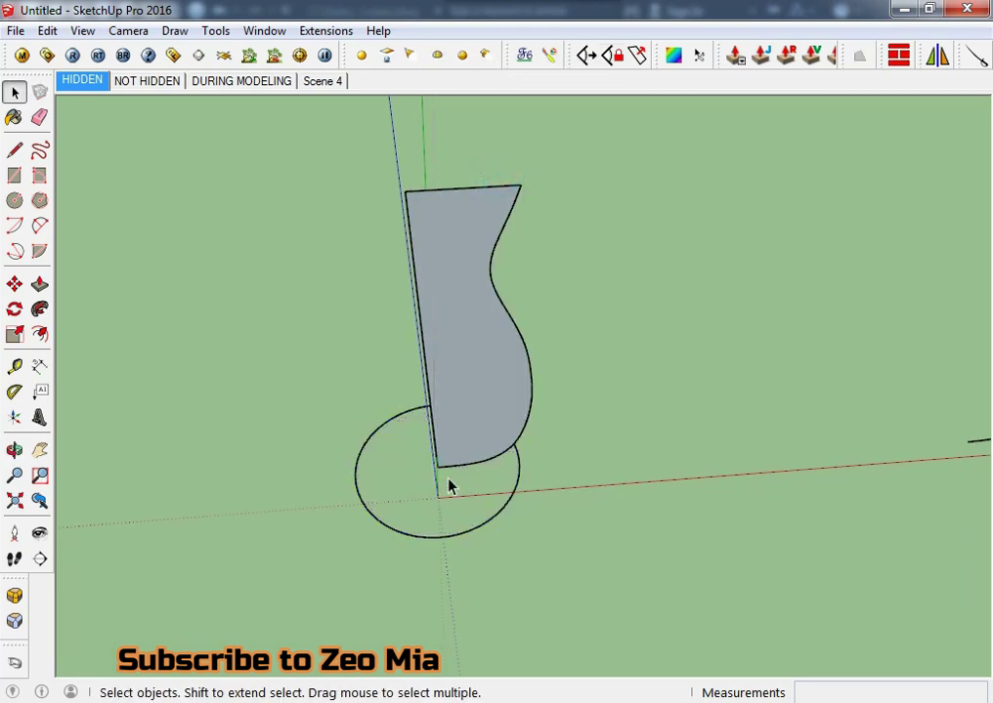
- Sweep the profile around the ground circle with Follow Me into a flared-neck vase
left_click(39, 309)
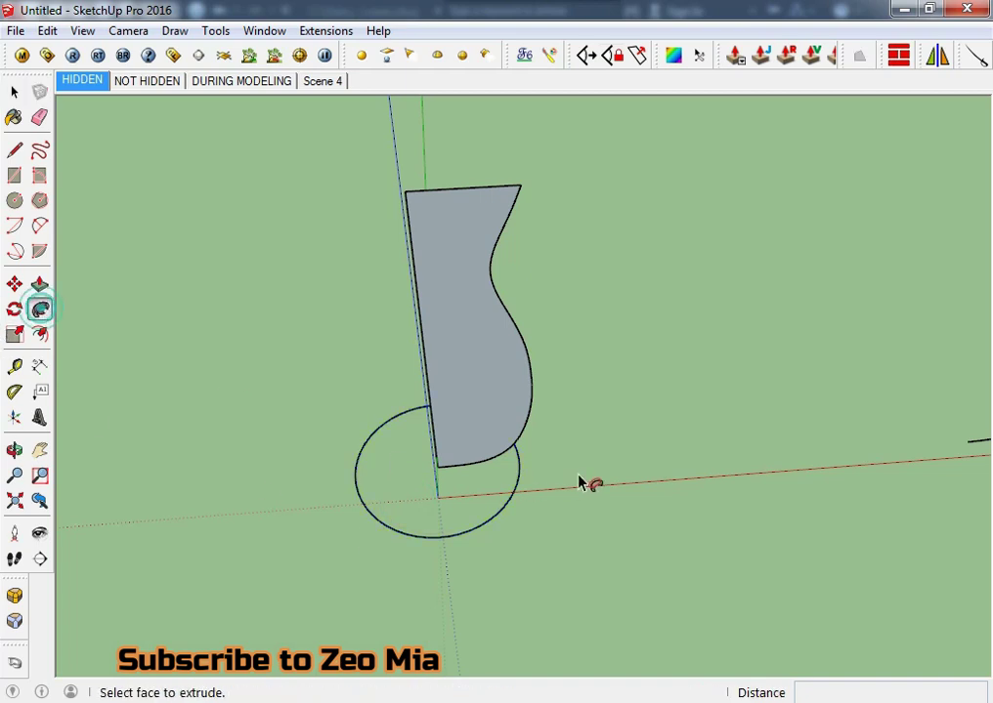
left_click(459, 411)
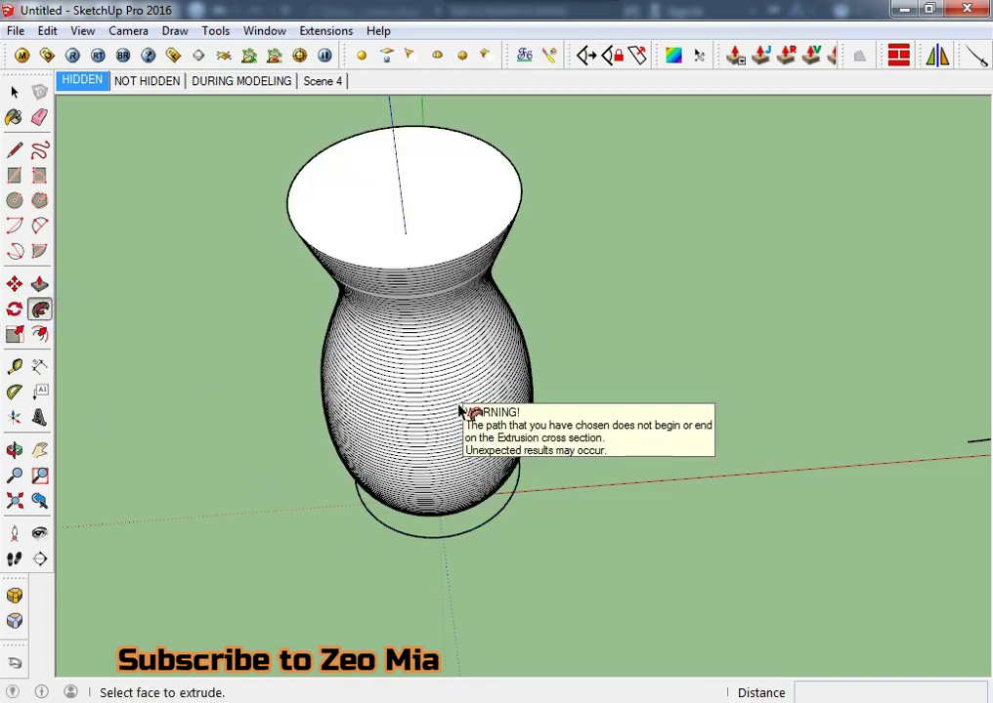
key("space")
middle_click_drag(611, 589, 386, 235)
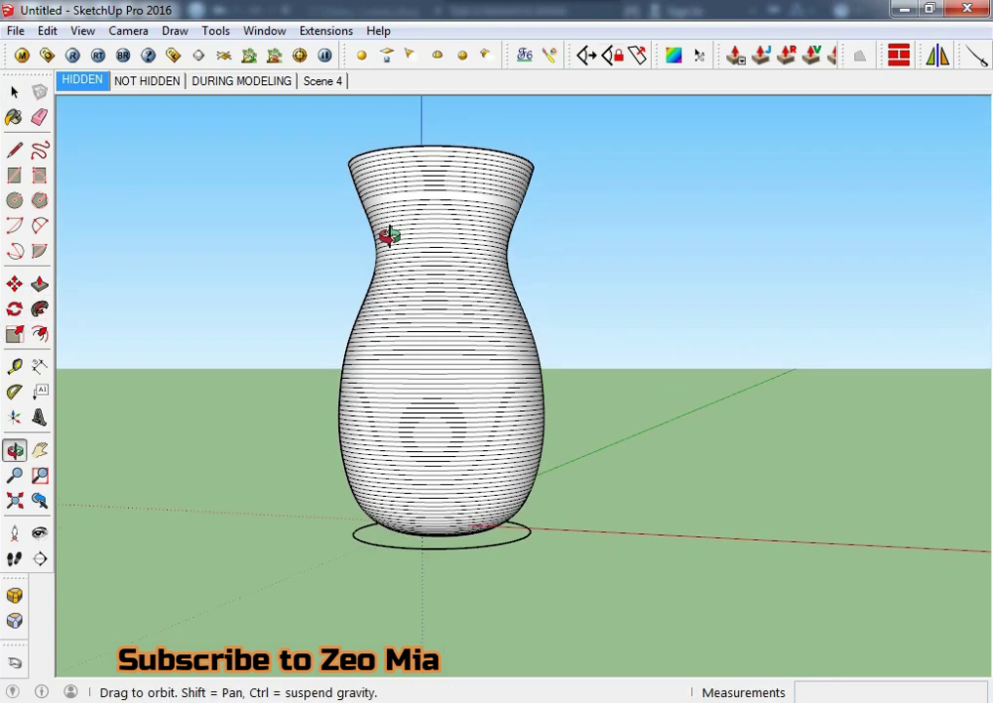
scroll(477, 349, "up", 2)
scroll(388, 414, "up", 3)
mouse_move(387, 414)
middle_mouse_down()
mouse_move(491, 413)
mouse_move(417, 443)
middle_mouse_up()
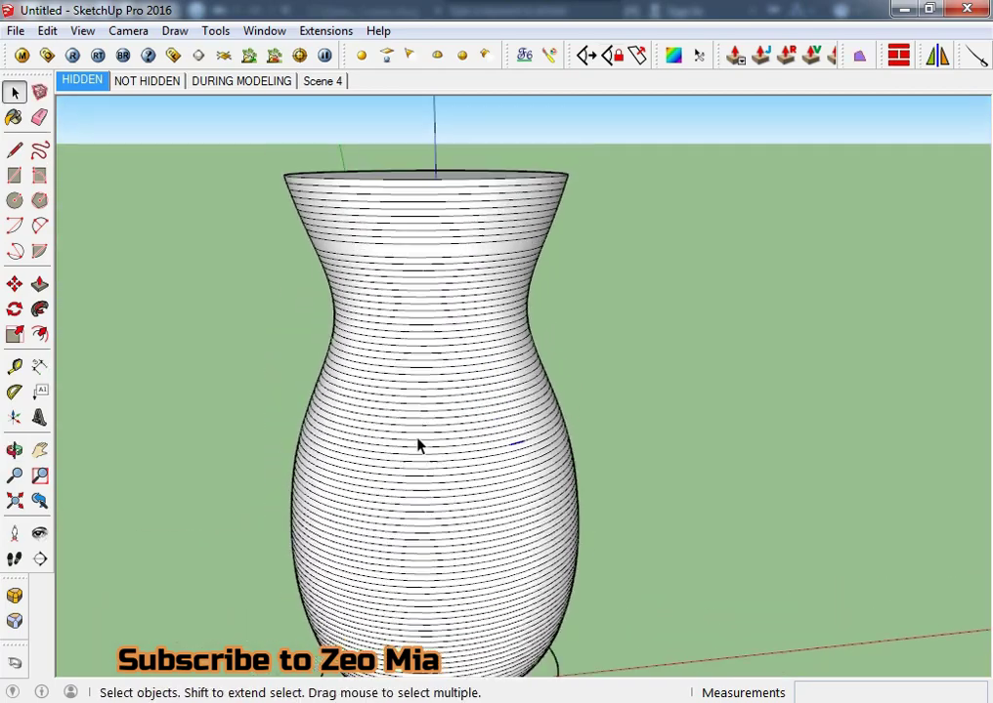
scroll(417, 443, "down", 2)
mouse_move(571, 428)
middle_mouse_down()
mouse_move(494, 292)
mouse_move(310, 468)
mouse_move(317, 483)
middle_mouse_up()
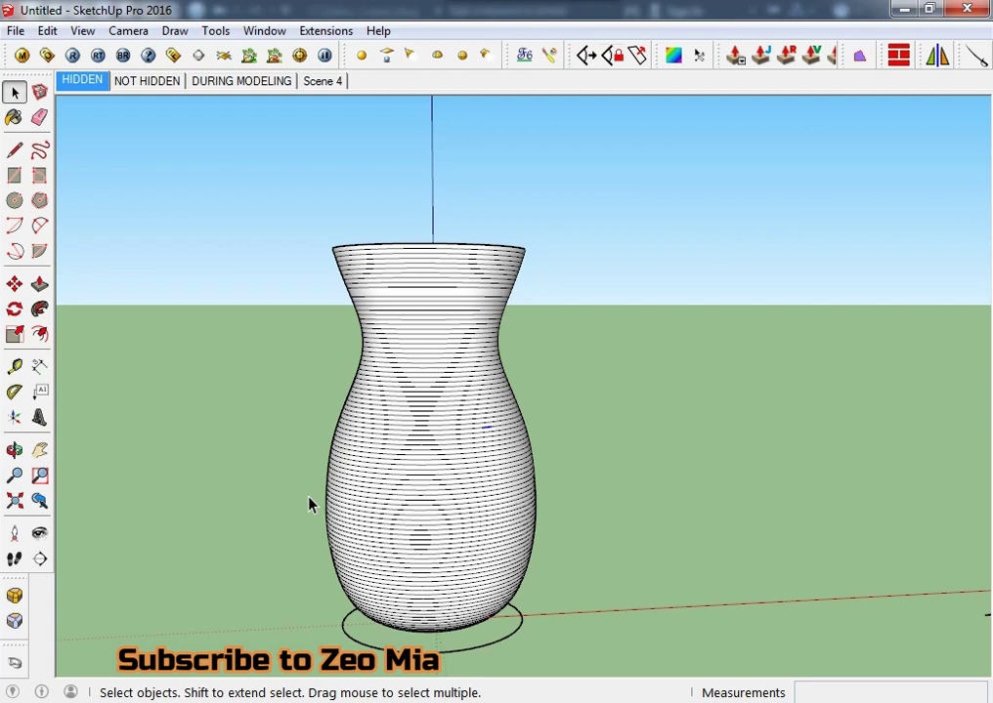
middle_click_drag(336, 495, 572, 491)
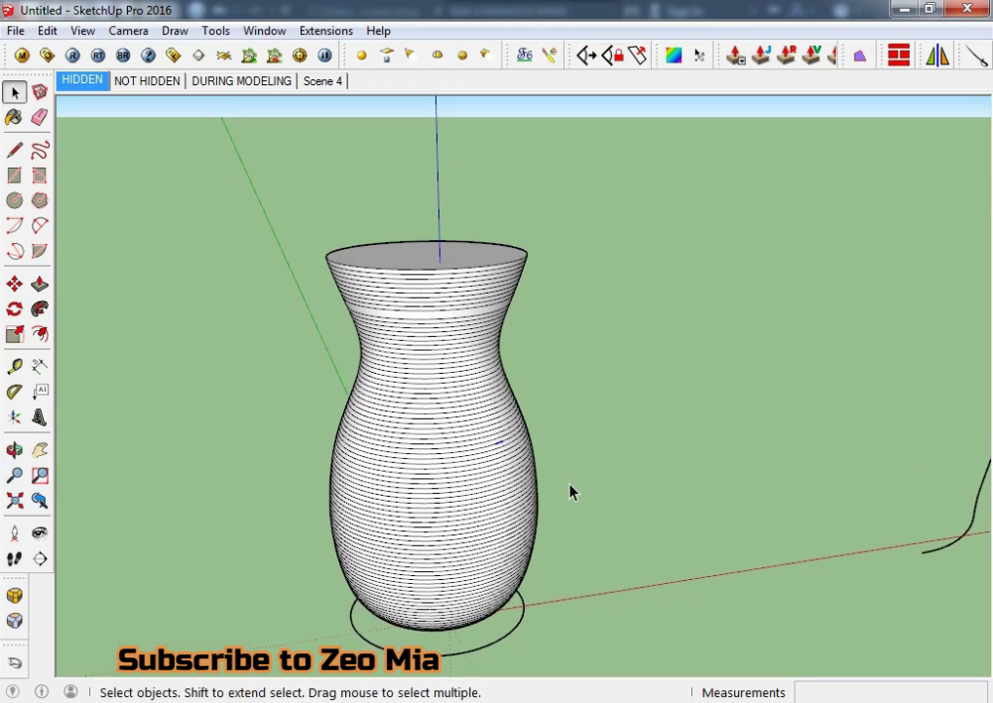
- Group the whole vase and soften its edges at 31.1 degrees
triple_click(443, 528)
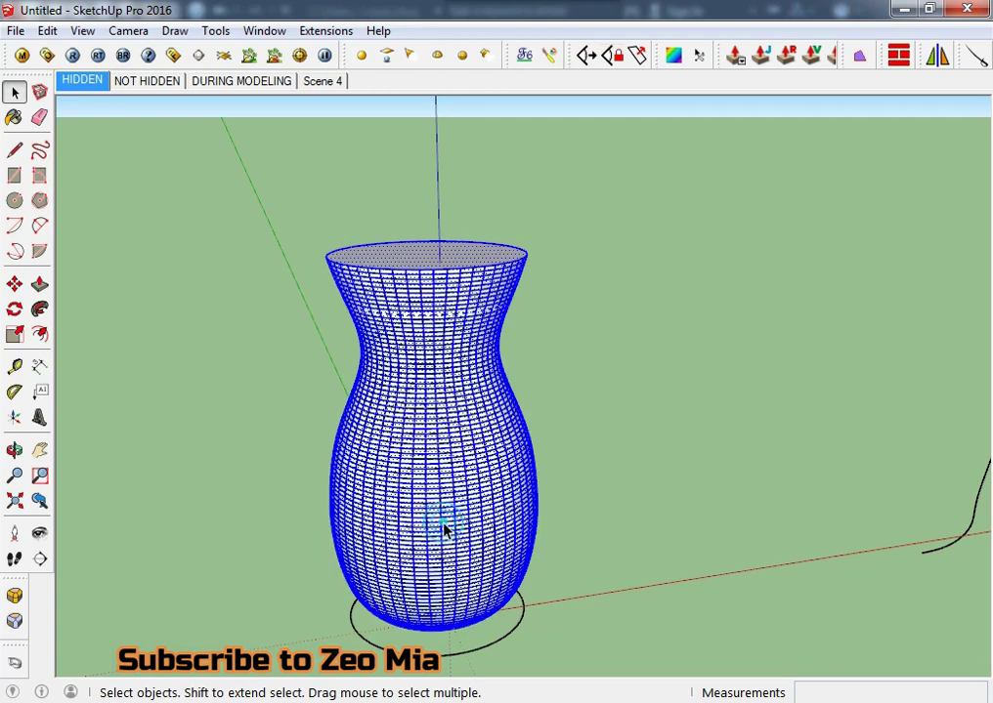
key("ctrl+g")
key("b")
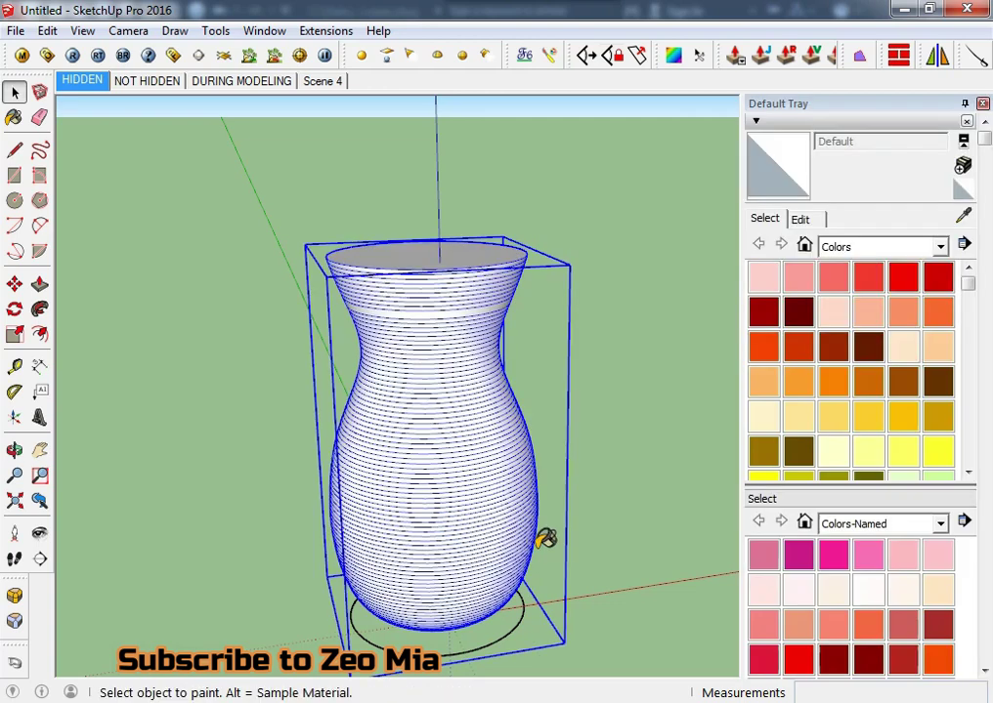
scroll(882, 454, "down", 3)
scroll(883, 454, "down", 5)
scroll(839, 594, "down", 5)
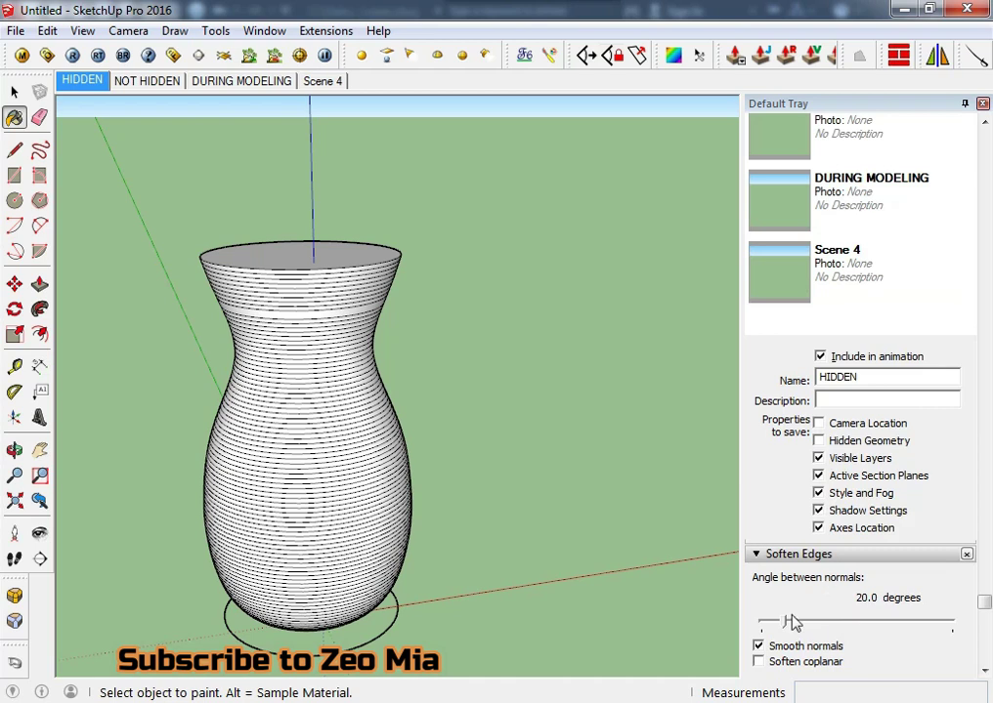
left_click_drag(796, 626, 798, 626)
key("space")
scroll(388, 500, "down", 3)
mouse_move(516, 549)
middle_mouse_down()
mouse_move(441, 469)
mouse_move(341, 491)
mouse_move(399, 495)
mouse_move(266, 516)
mouse_move(303, 531)
middle_mouse_up()
scroll(341, 491, "up", 2)
scroll(379, 468, "up", 2)
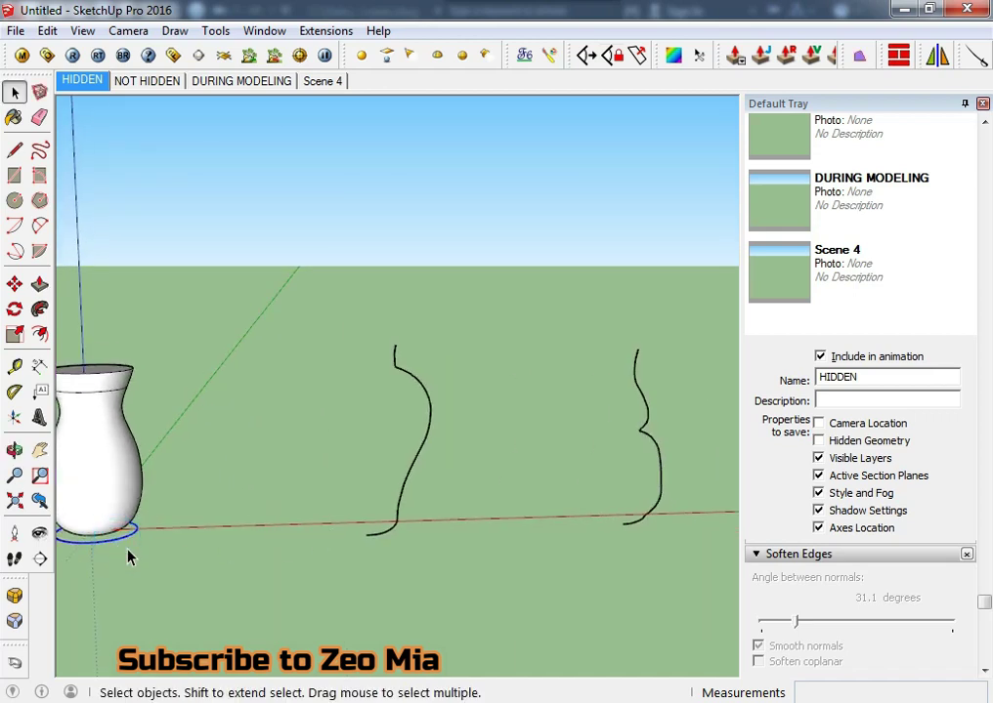
- Move the circle beside the second profile curve on the red axis
key("m")
left_click(117, 573)
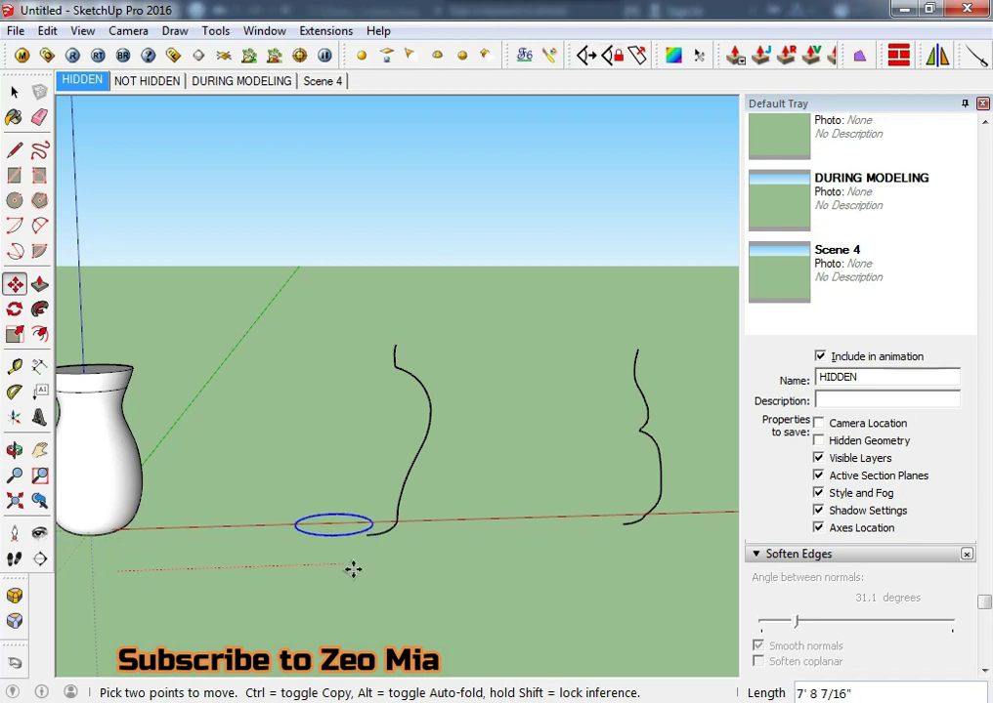
middle_click_drag(342, 565, 428, 563)
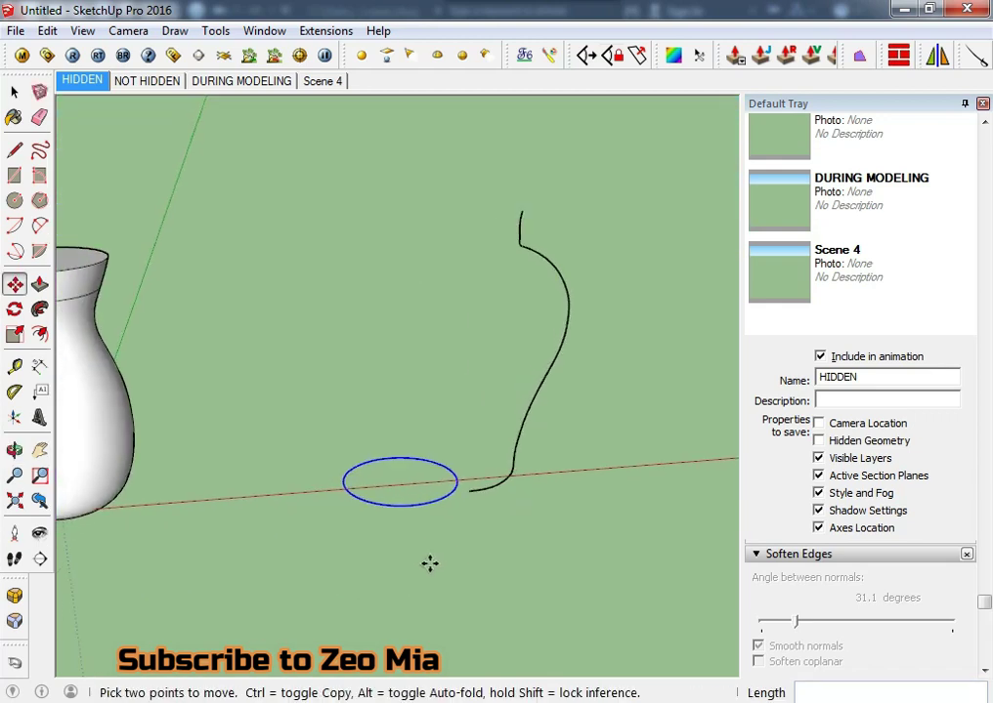
left_click(403, 566)
key("space")
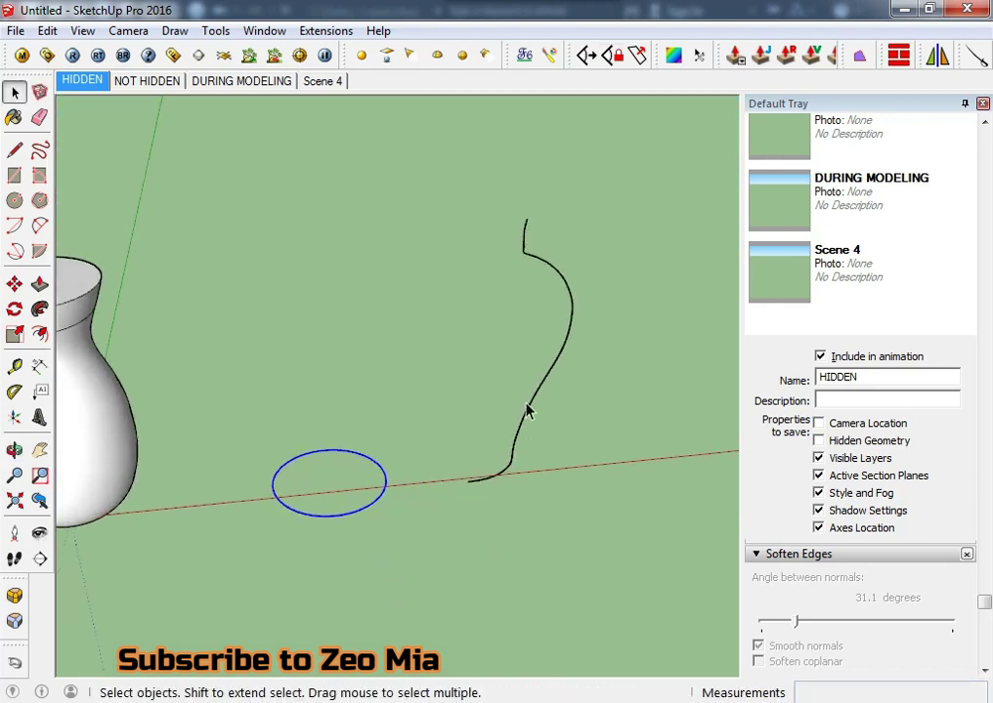
mouse_move(489, 469)
middle_mouse_down()
mouse_move(273, 590)
mouse_move(372, 690)
middle_mouse_up()
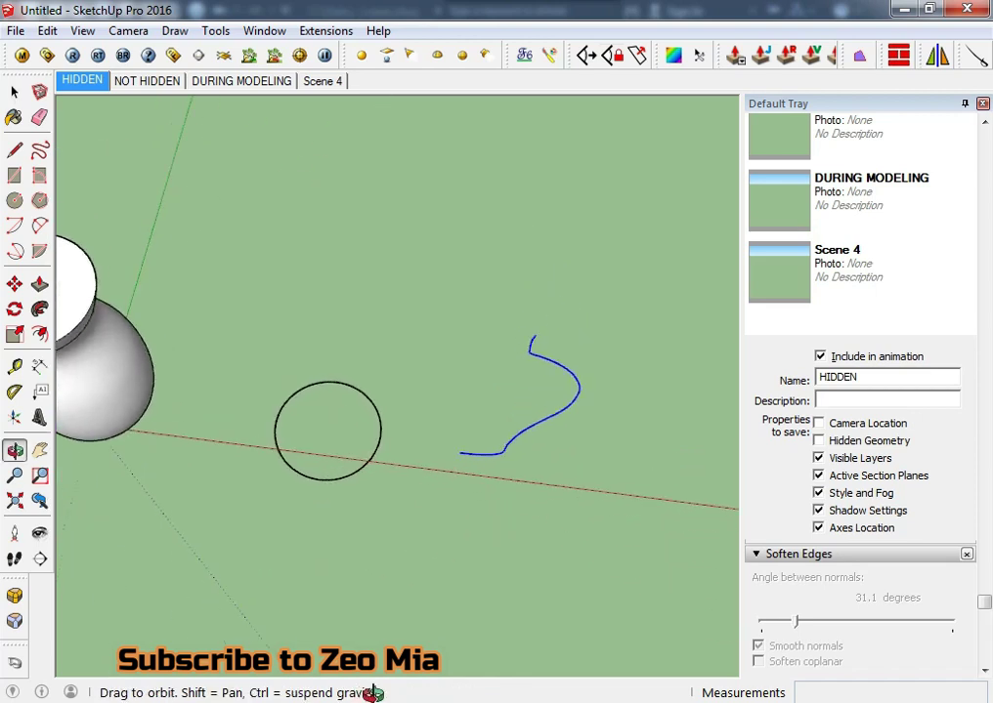
- Draw a closing line to turn the second profile into a face
key("l")
scroll(461, 447, "up", 2)
scroll(462, 445, "up", 2)
left_click(455, 443)
scroll(483, 347, "down", 2)
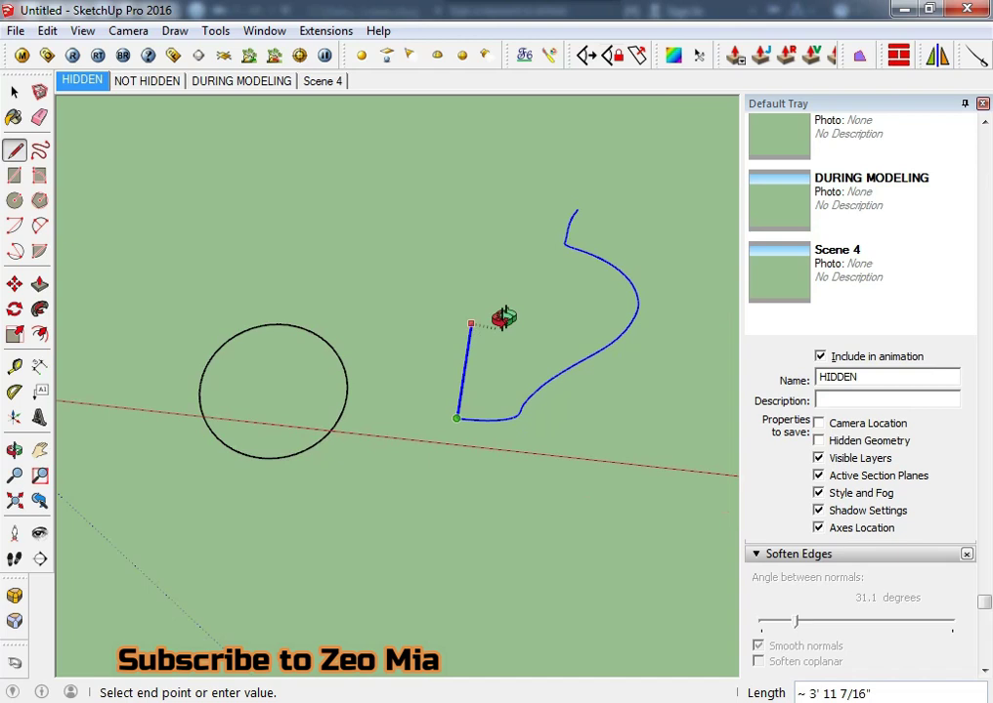
left_click(579, 221)
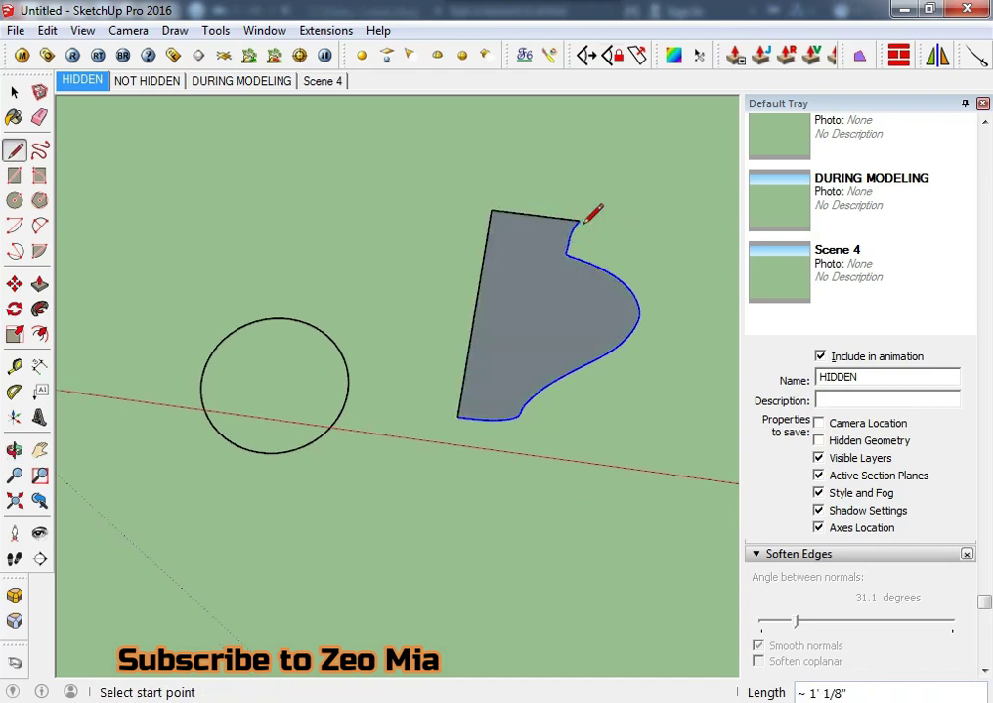
key("space")
middle_click_drag(543, 337, 549, 370)
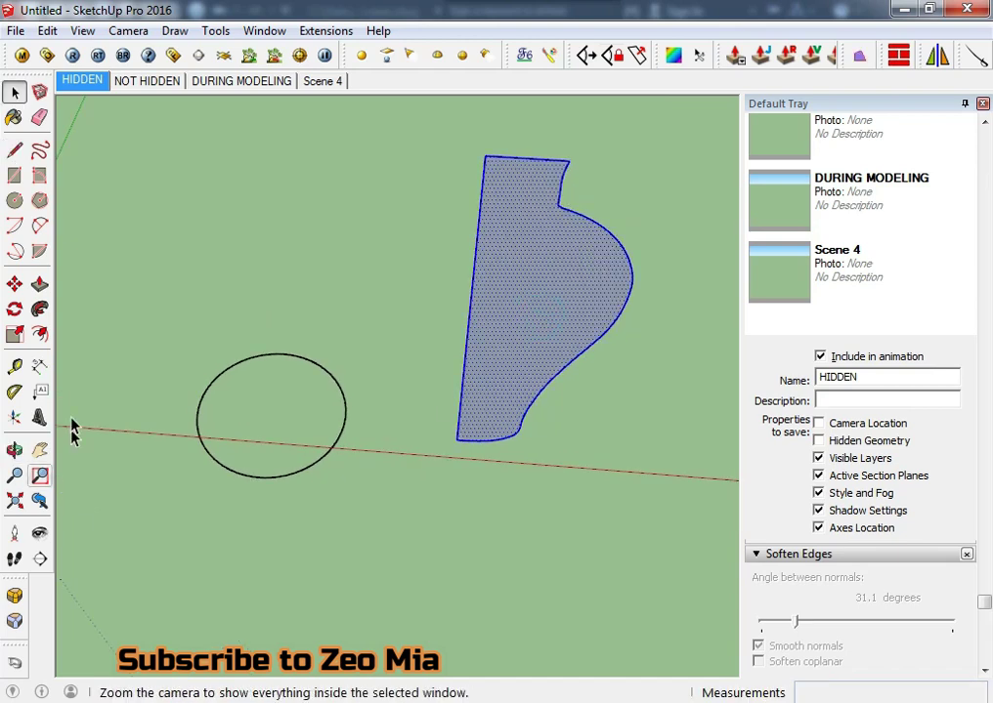
- Sweep the second profile around the circle with Follow Me, then undo the sweep
left_click(40, 309)
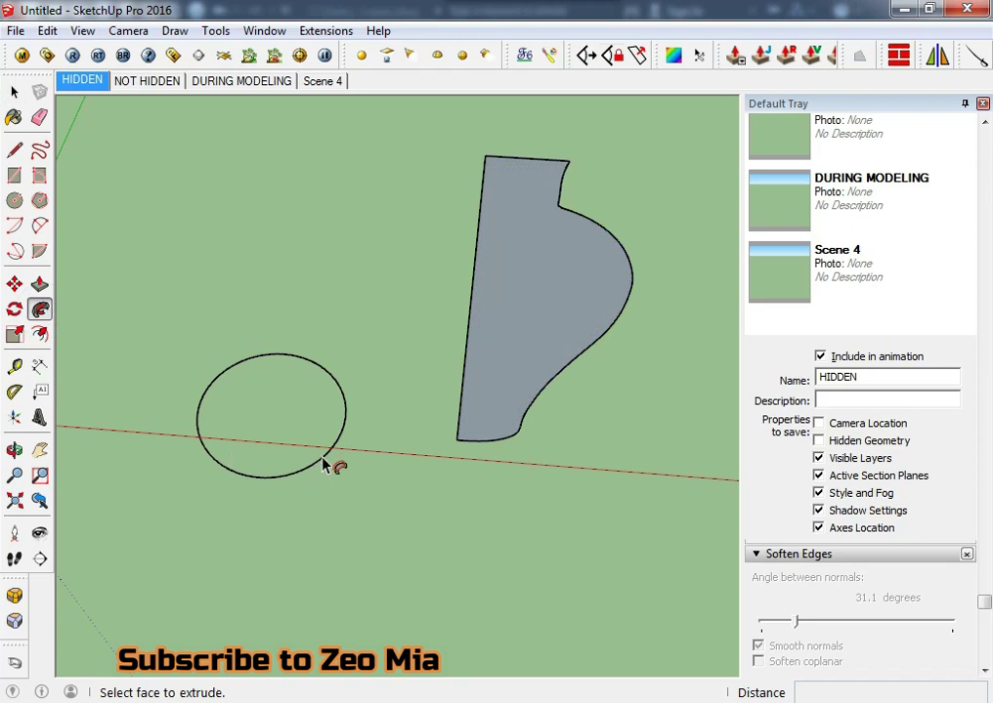
key("space")
left_click(247, 474)
left_click(40, 309)
left_click(549, 350)
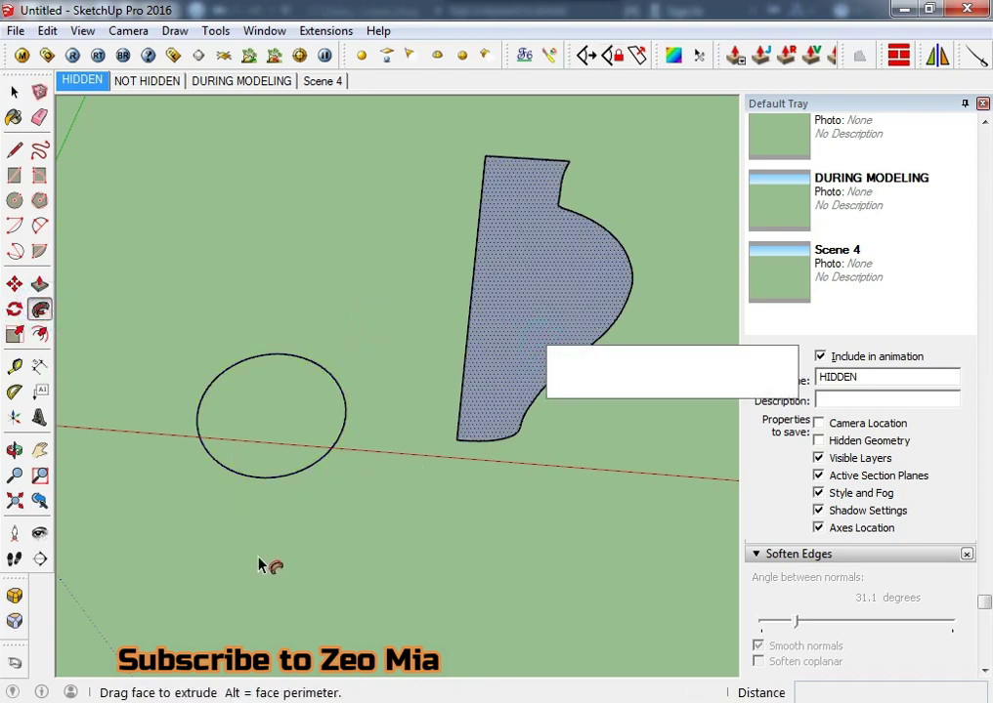
scroll(352, 515, "down", 3)
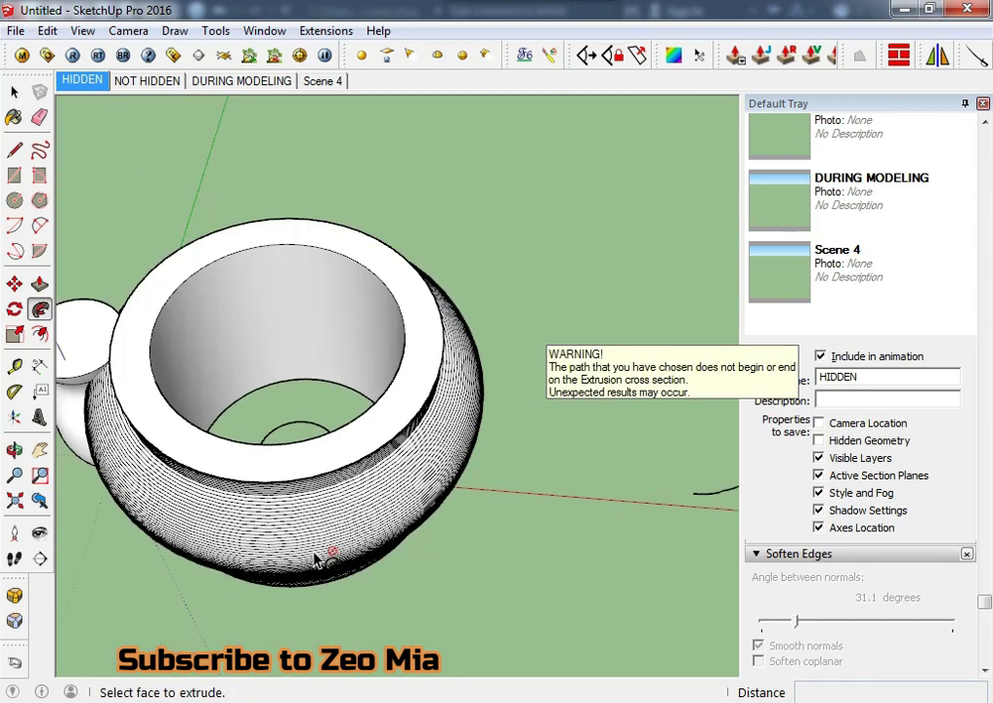
scroll(316, 559, "down", 2)
mouse_move(317, 533)
middle_mouse_down()
mouse_move(390, 381)
mouse_move(602, 440)
middle_mouse_up()
key("ctrl+z")
key("ctrl+z")
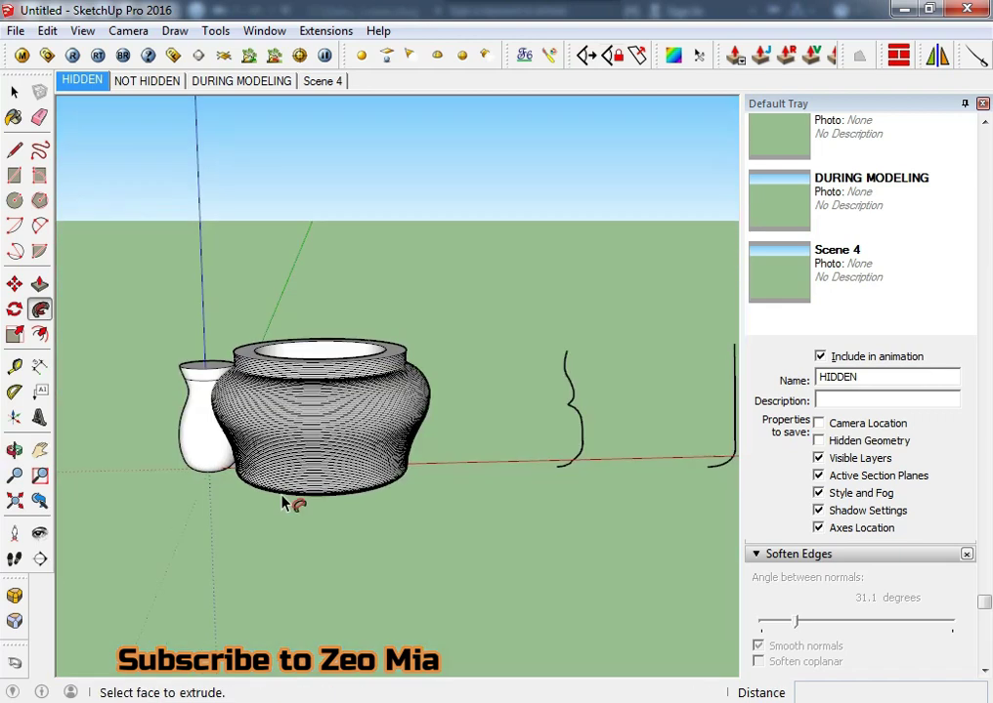
key("ctrl+z")
key("ctrl+z")
scroll(344, 493, "up", 3)
- Move the circle so it sits centred under the second profile's straight edge
middle_click_drag(339, 460, 343, 500)
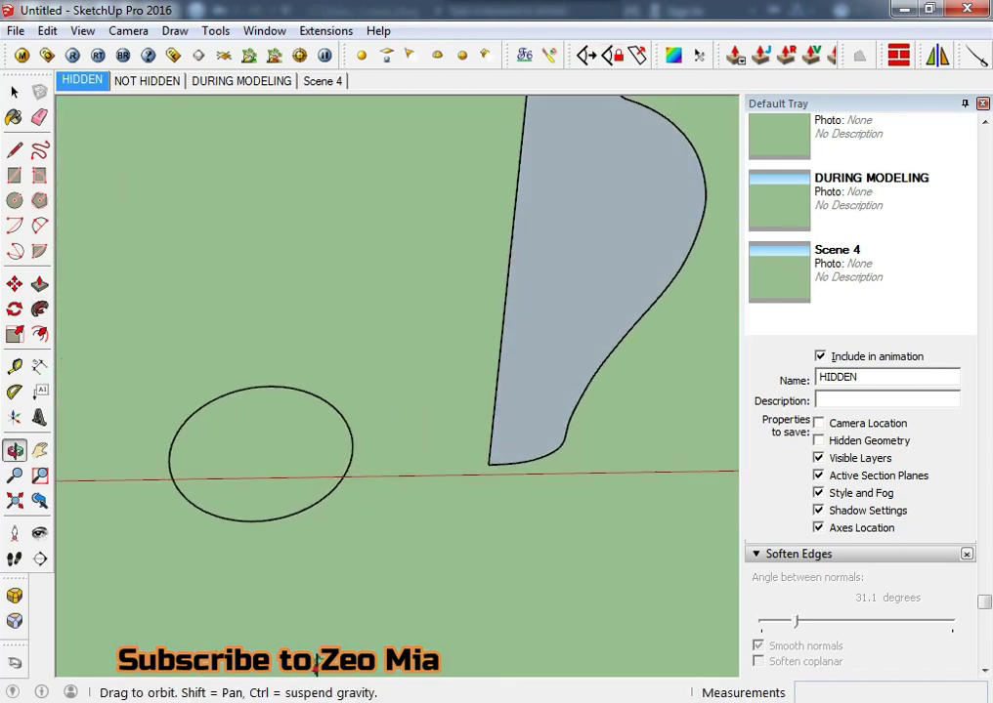
scroll(342, 500, "down", 1)
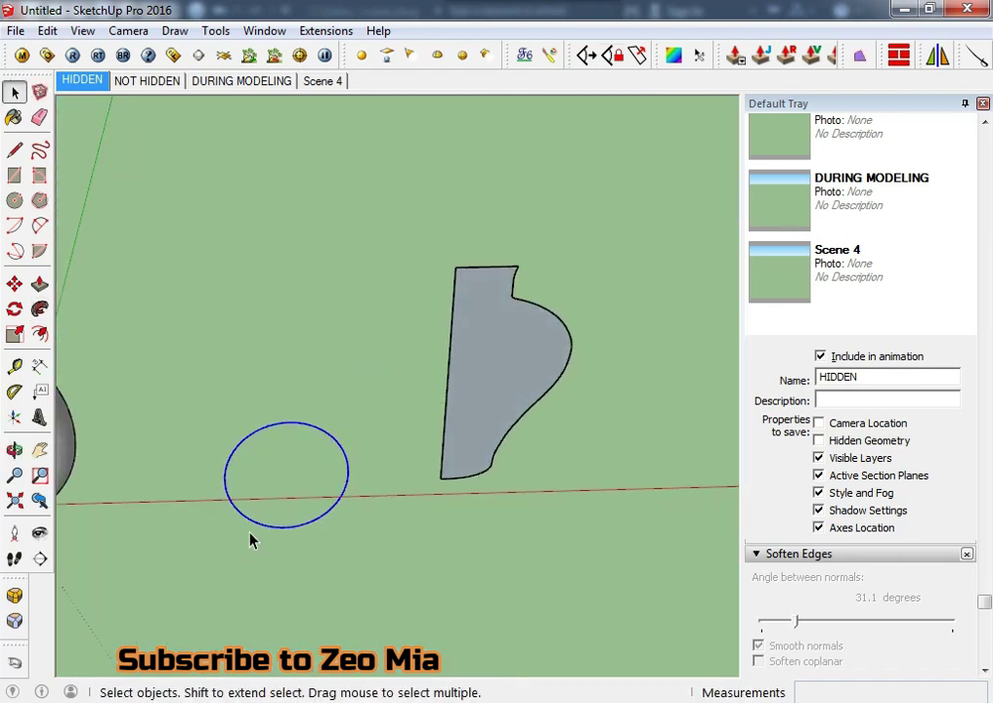
key("m")
left_click(284, 551)
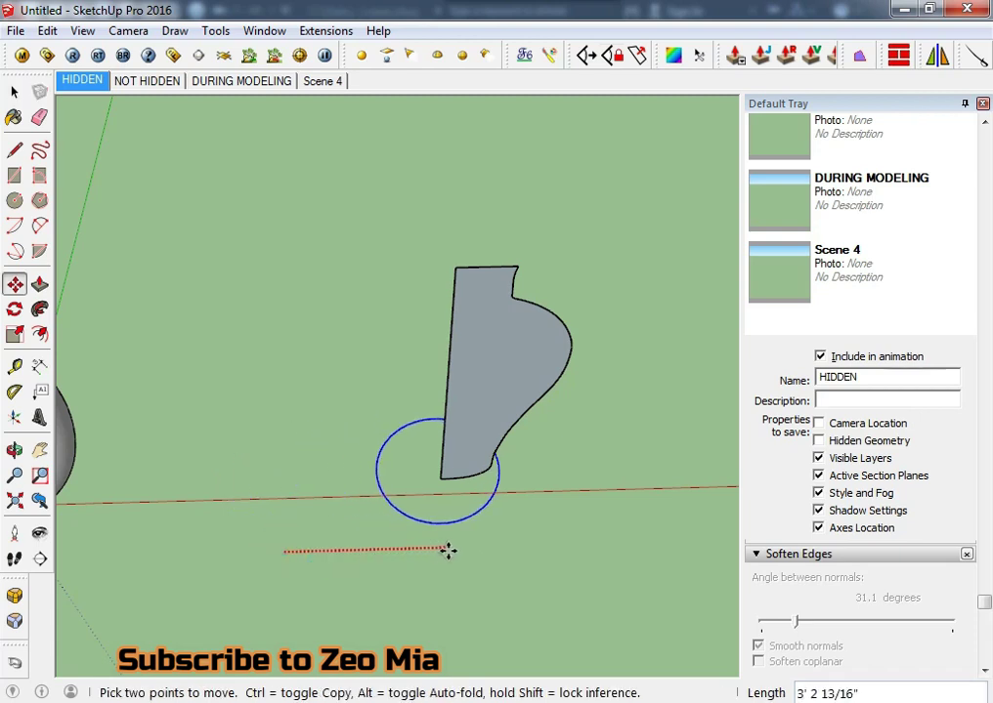
left_click(451, 549)
middle_click_drag(447, 549, 383, 498)
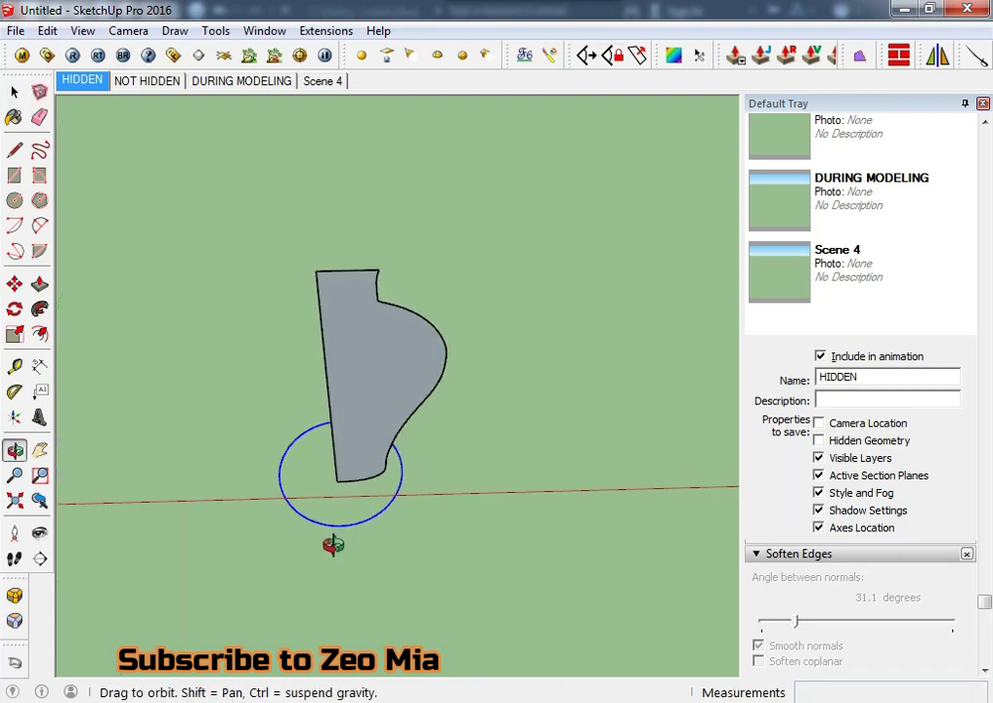
key("space")
- Follow Me the second profile around the circle into a ribbed, narrow-necked vase
left_click(369, 402)
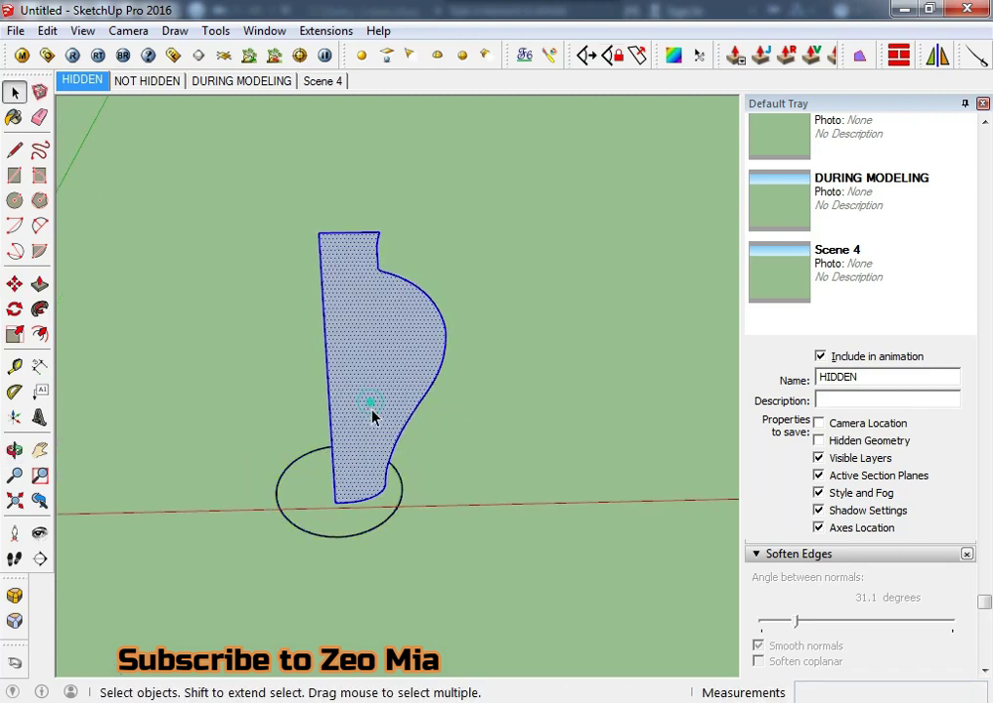
left_click(39, 309)
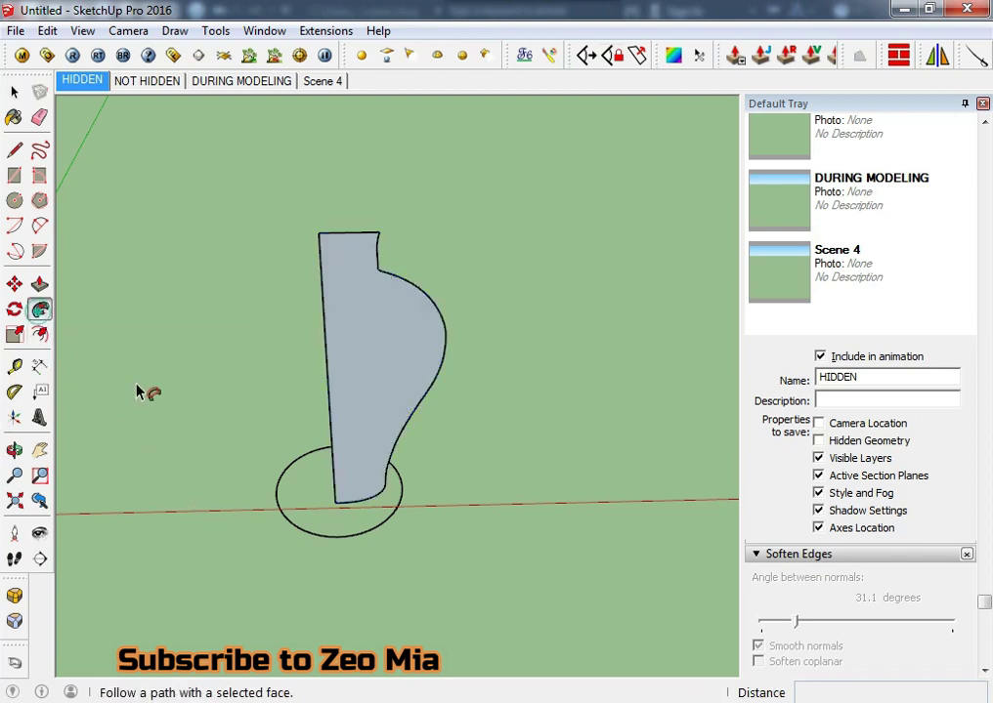
key("space")
left_click(353, 401)
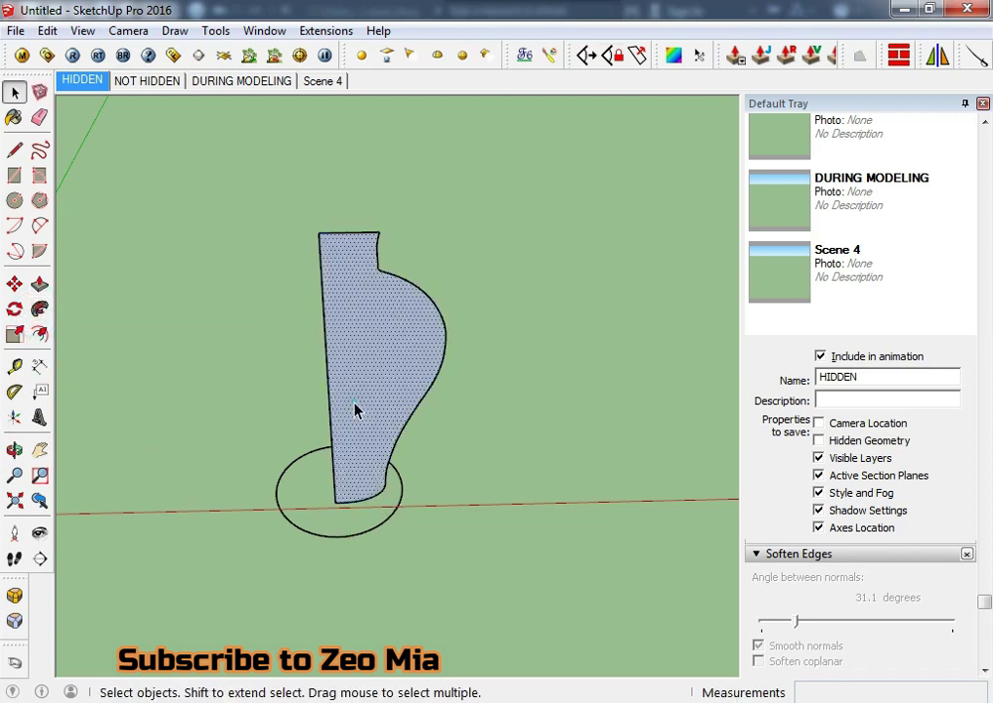
left_click(39, 308)
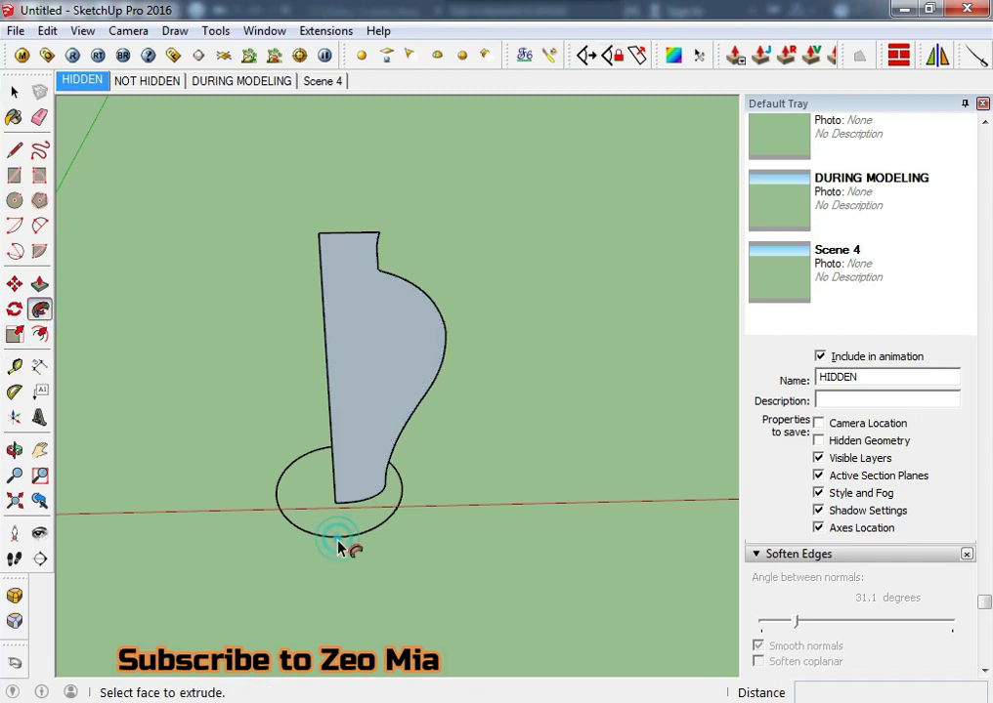
key("space")
left_click_drag(328, 515, 265, 568)
left_click(39, 309)
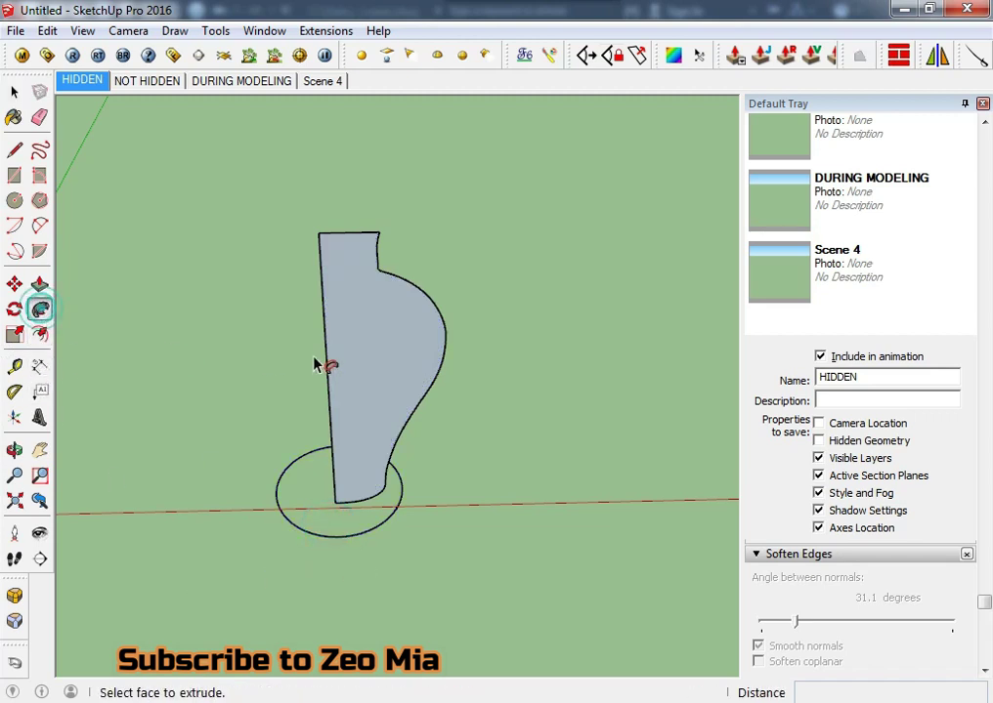
left_click(356, 378)
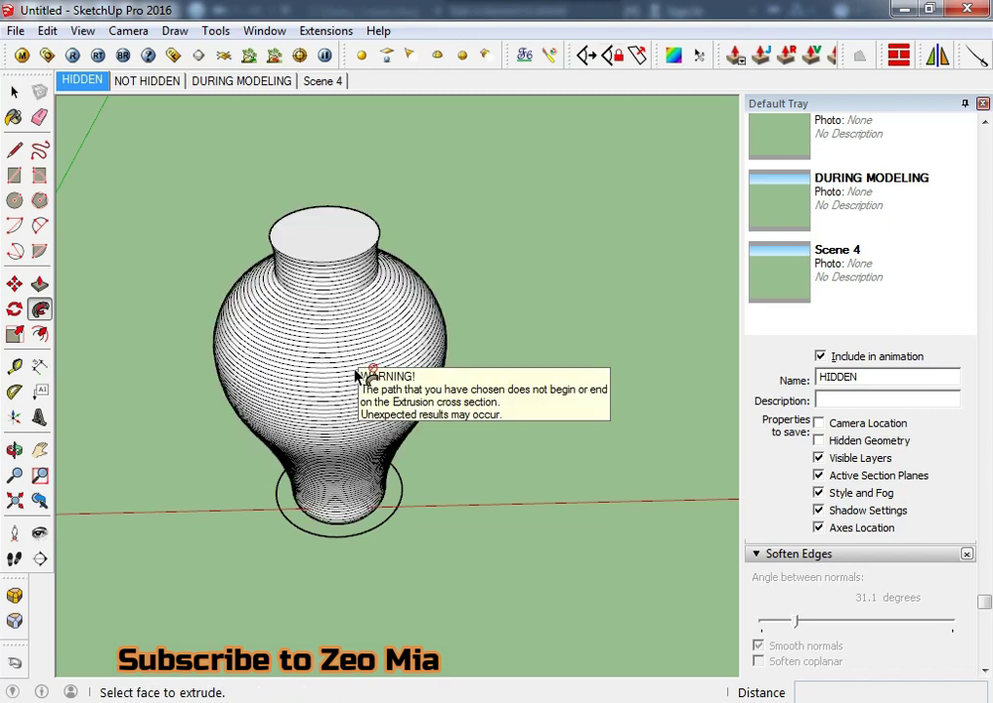
key("space")
- Select the new vase's base circle and begin moving it
mouse_move(362, 550)
middle_mouse_down()
mouse_move(388, 317)
mouse_move(326, 571)
mouse_move(350, 597)
mouse_move(377, 571)
middle_mouse_up()
left_click(334, 559)
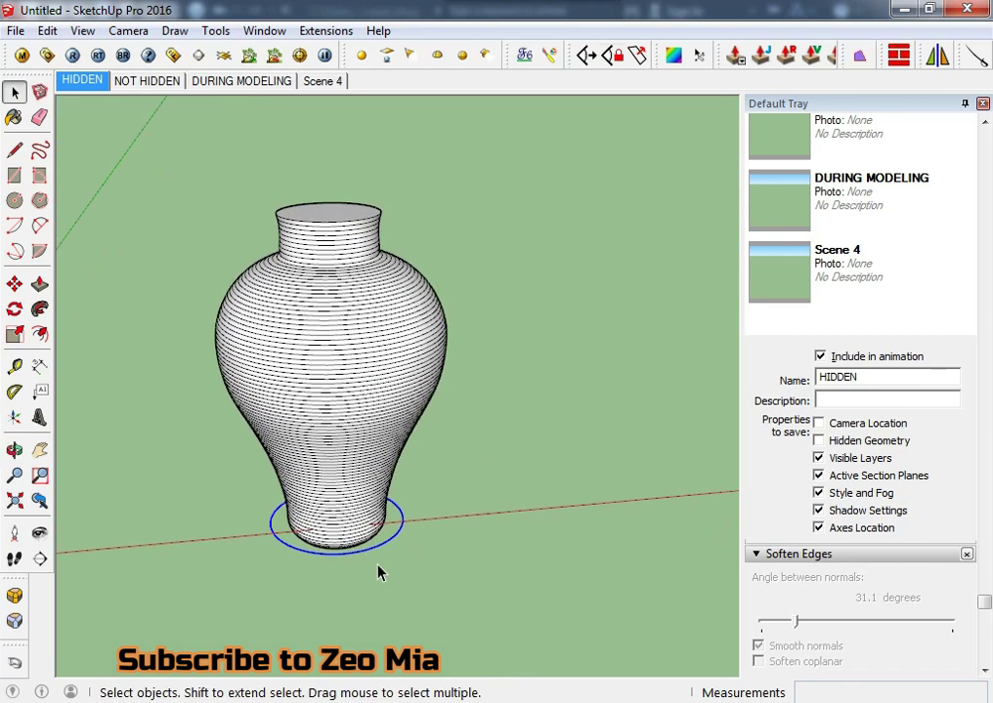
key("m")
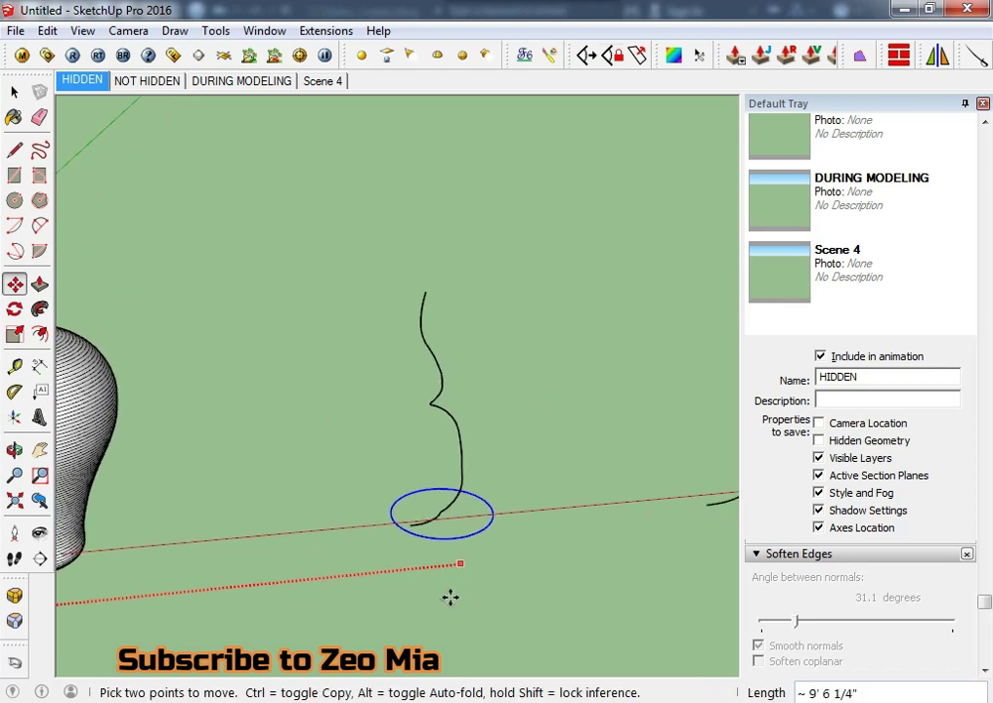
- Draw a line up from the circle's centre to close the third profile's outline
middle_click_drag(442, 596, 449, 470)
key("space")
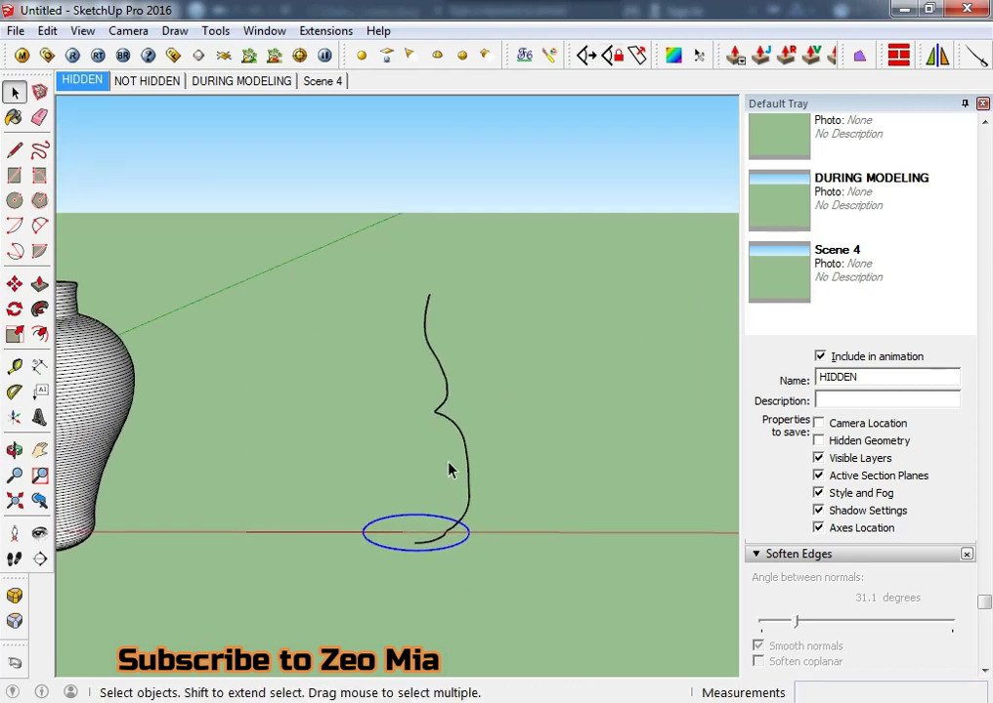
left_click(40, 309)
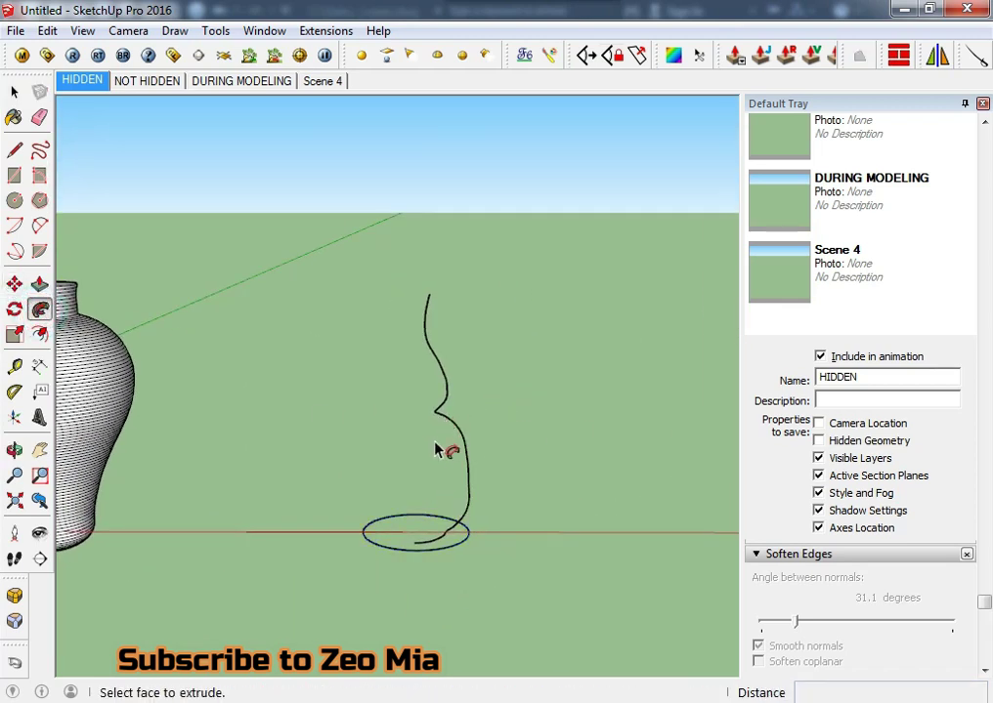
middle_click_drag(437, 450, 443, 524)
key("l")
left_click(414, 536)
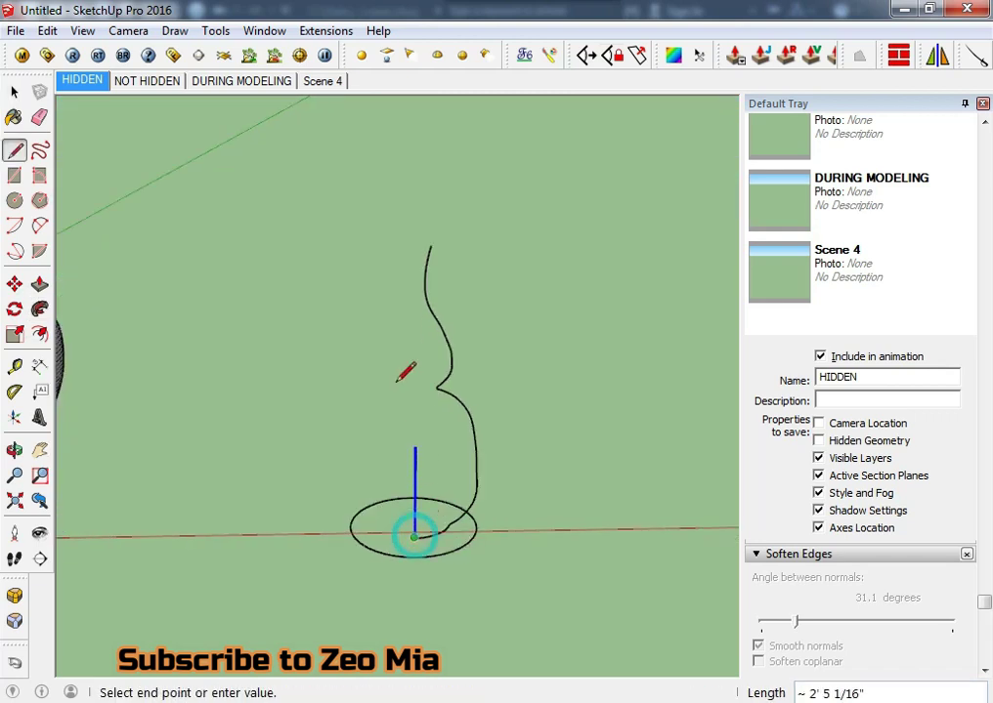
left_click(431, 245)
key("space")
- Close the profile top with a horizontal line to the curve's upper end
scroll(392, 556, "up", 2)
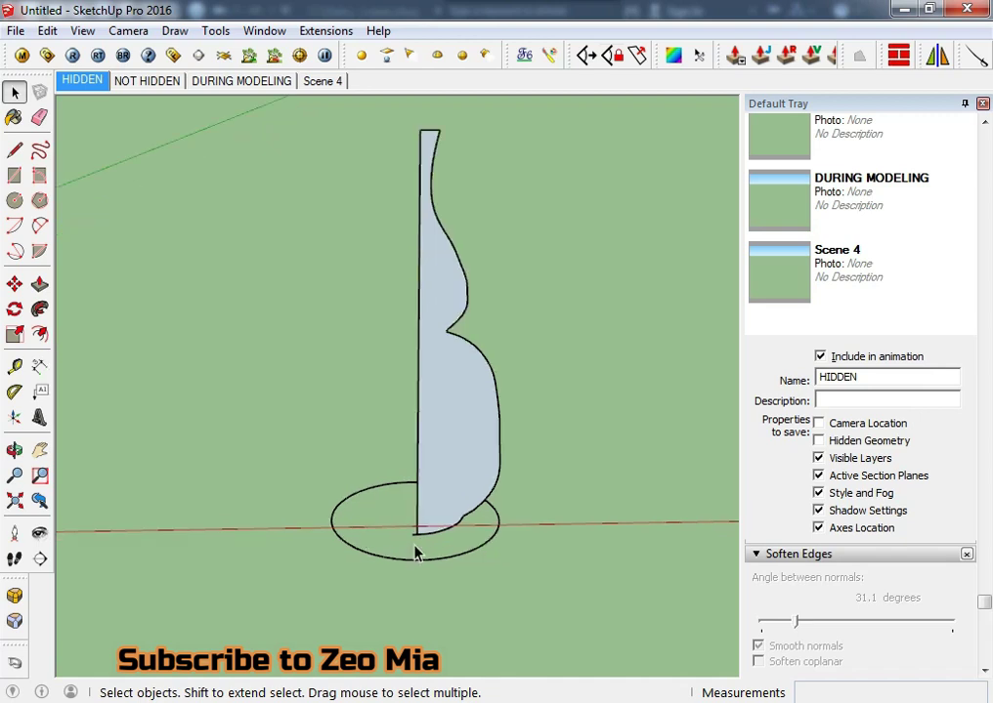
scroll(414, 550, "up", 2)
scroll(416, 534, "up", 2)
scroll(421, 541, "up", 2)
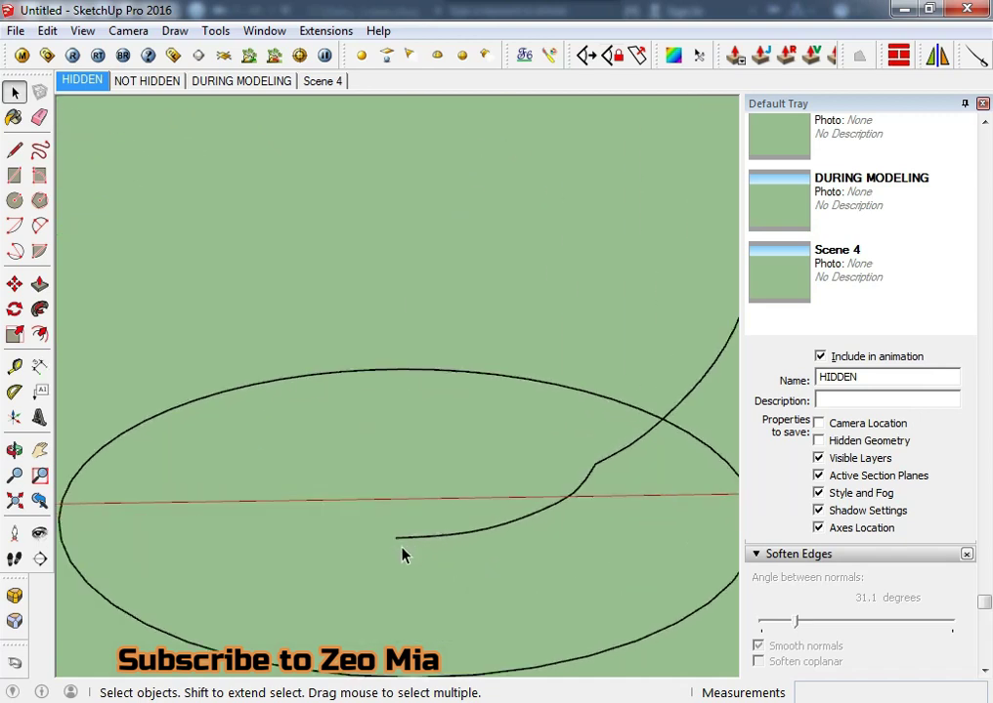
key("l")
left_click(396, 536)
scroll(402, 482, "down", 2)
scroll(410, 474, "down", 3)
middle_click_drag(405, 466, 447, 157)
key("shift")
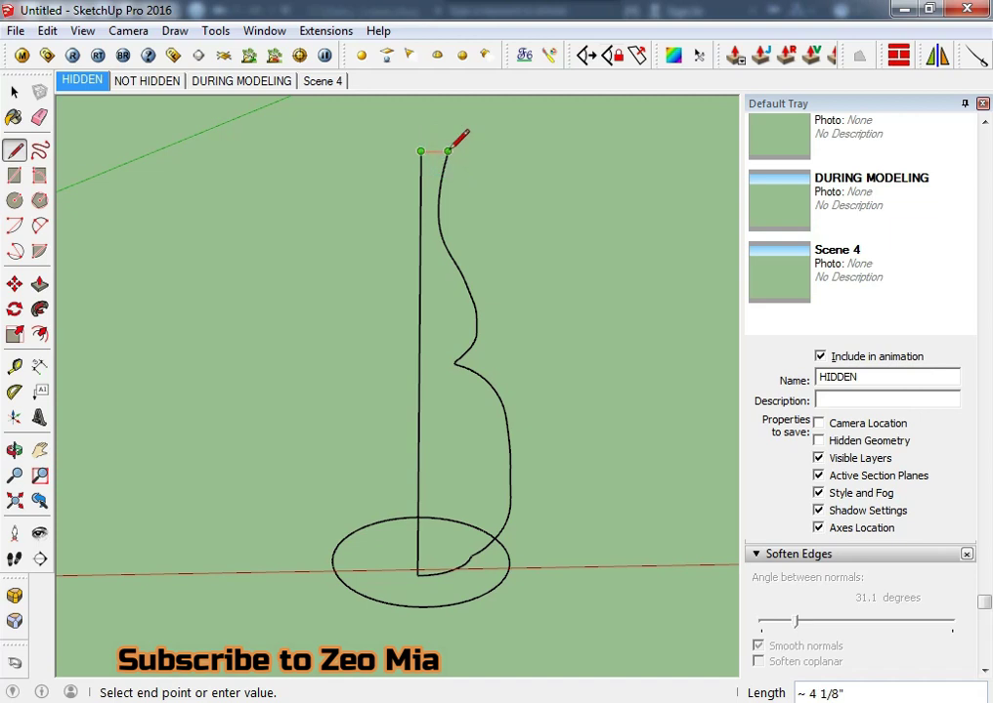
mouse_move(448, 150)
middle_mouse_down()
mouse_move(432, 277)
mouse_move(449, 195)
middle_mouse_up()
left_click(448, 200)
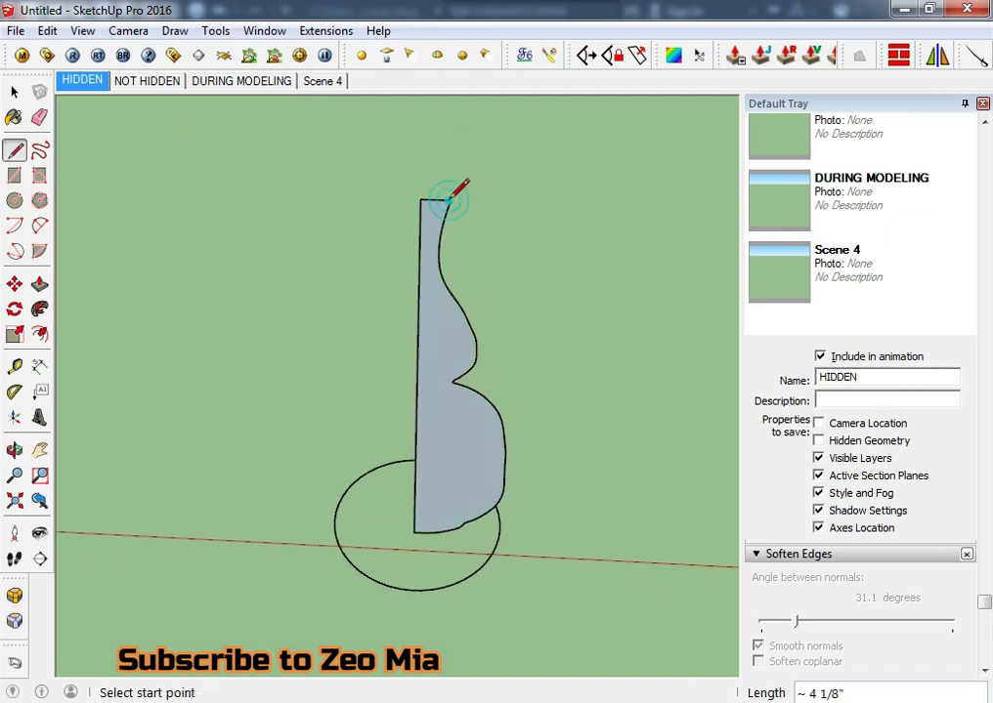
key("space")
- Follow Me the profile face around its base circle into a ribbed, bottle-shaped vase
scroll(443, 215, "up", 2)
scroll(442, 235, "down", 2)
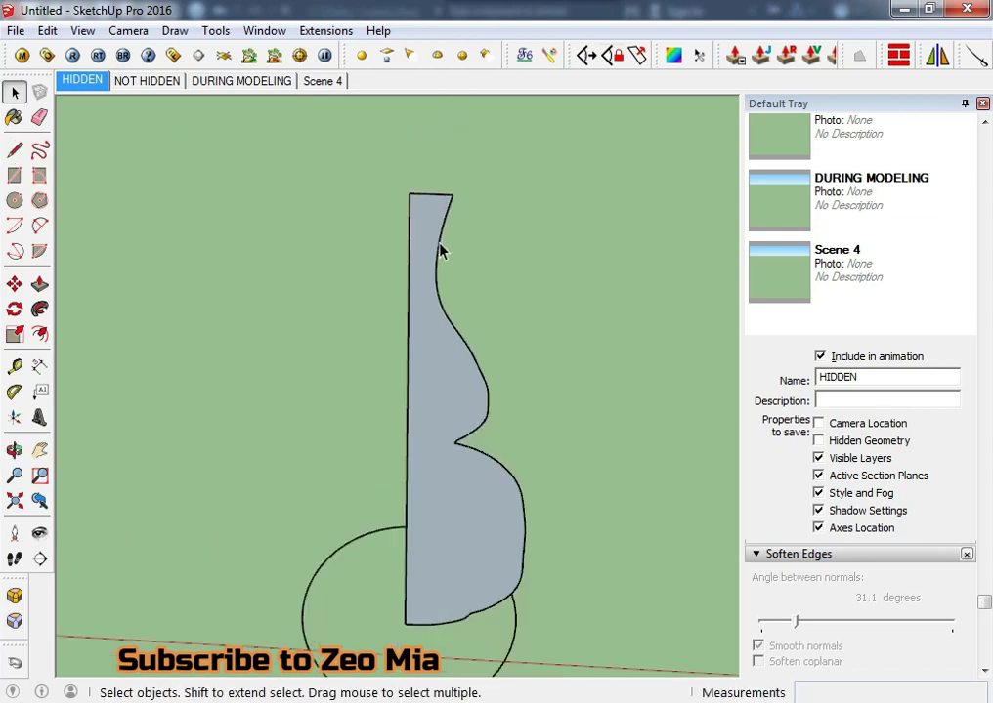
middle_click_drag(439, 248, 432, 400)
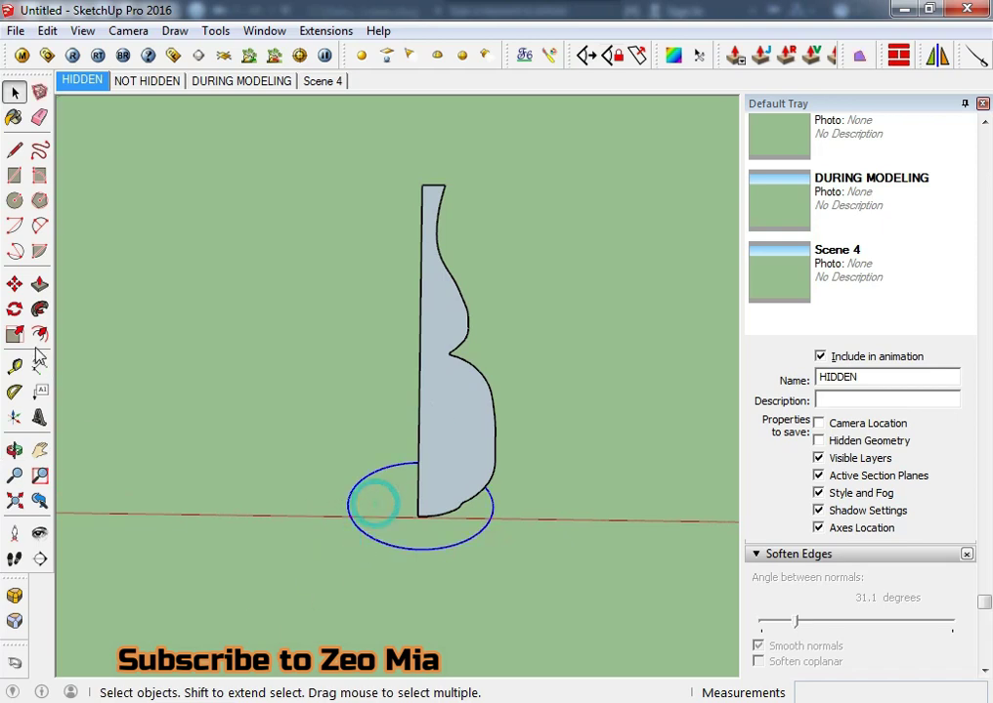
left_click(39, 309)
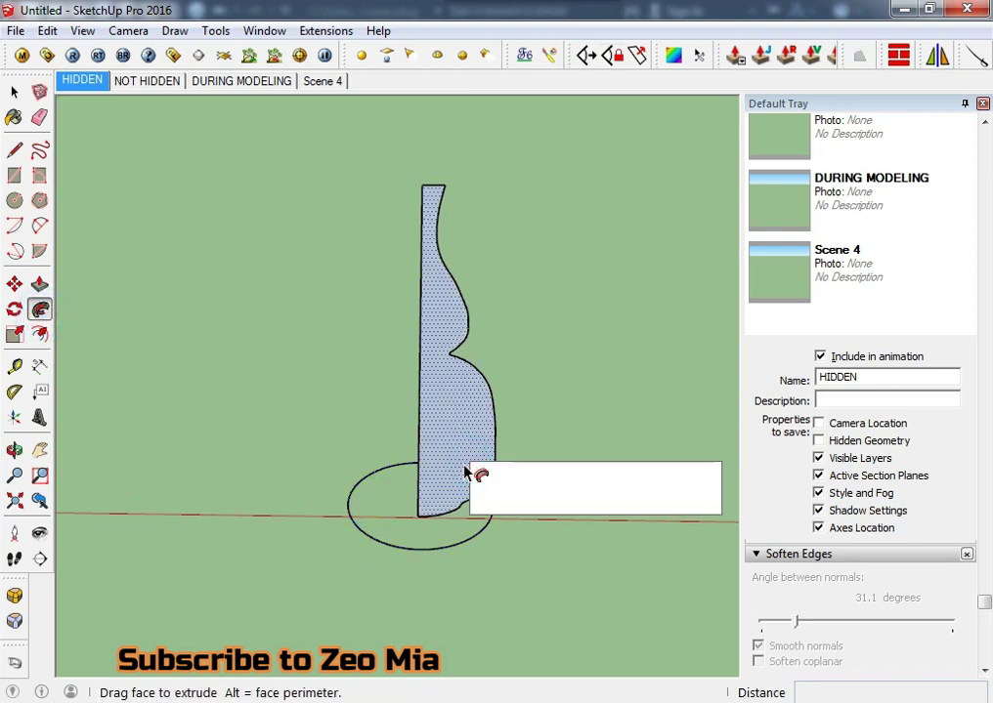
left_click(424, 580)
key("space")
- Select the base circle and pick its starting point for a move
left_click(427, 547)
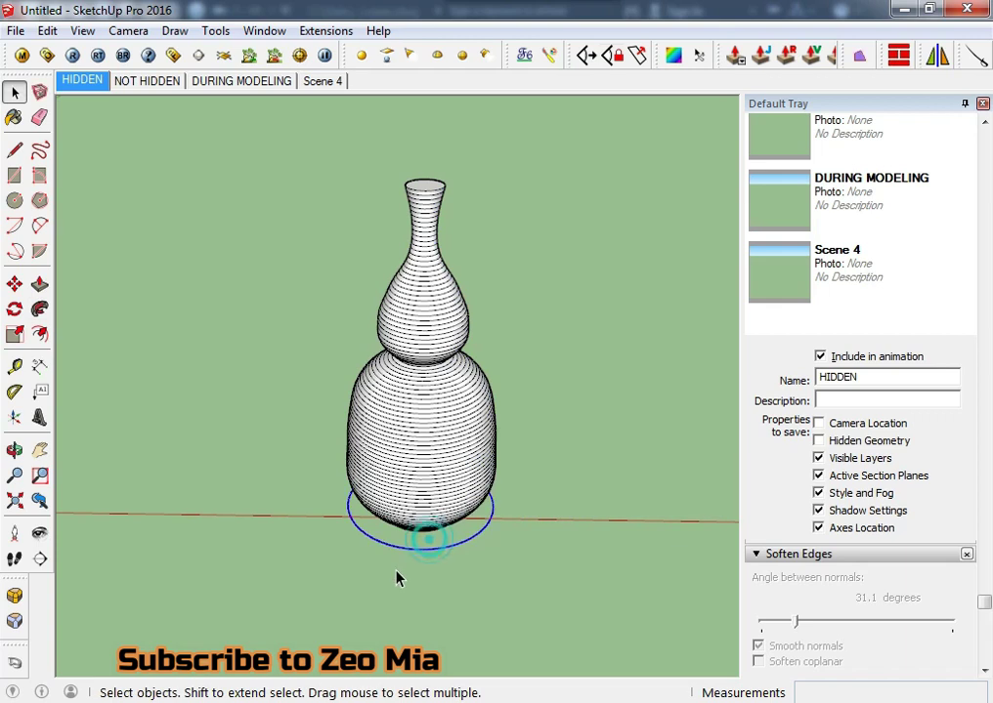
key("m")
left_click(423, 600)
- Place the circle to the right of the bottle-shaped vase
scroll(491, 598, "down", 3)
mouse_move(491, 598)
middle_mouse_down()
mouse_move(532, 381)
mouse_move(315, 348)
mouse_move(454, 552)
middle_mouse_up()
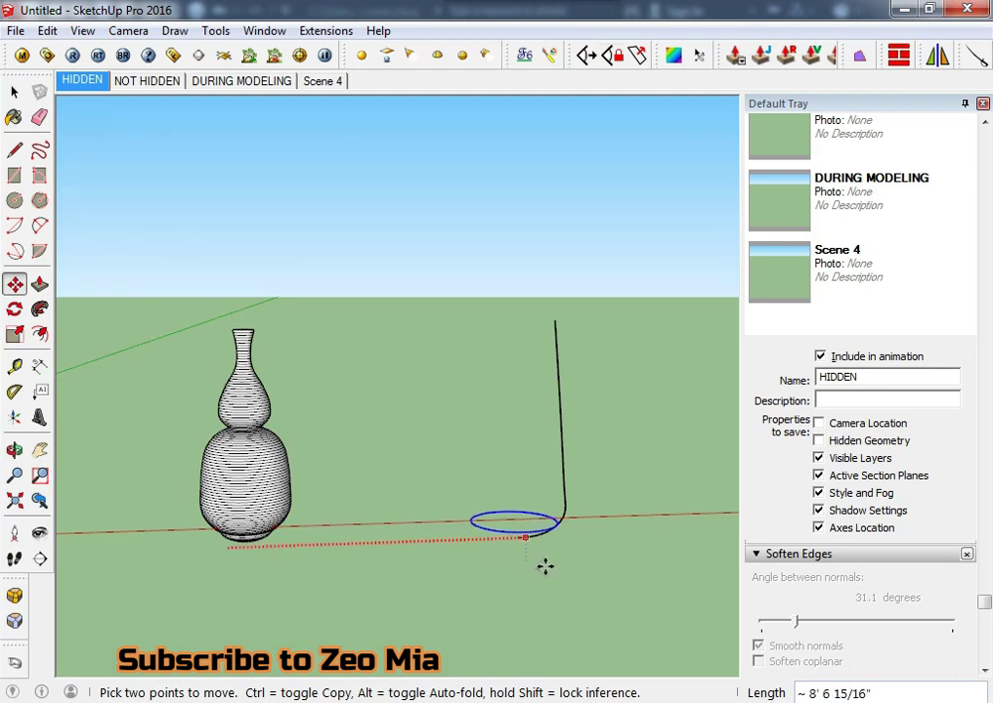
left_click(480, 561)
key("space")
scroll(472, 510, "down", 3)
mouse_move(472, 510)
middle_mouse_down()
mouse_move(288, 543)
mouse_move(402, 508)
middle_mouse_up()
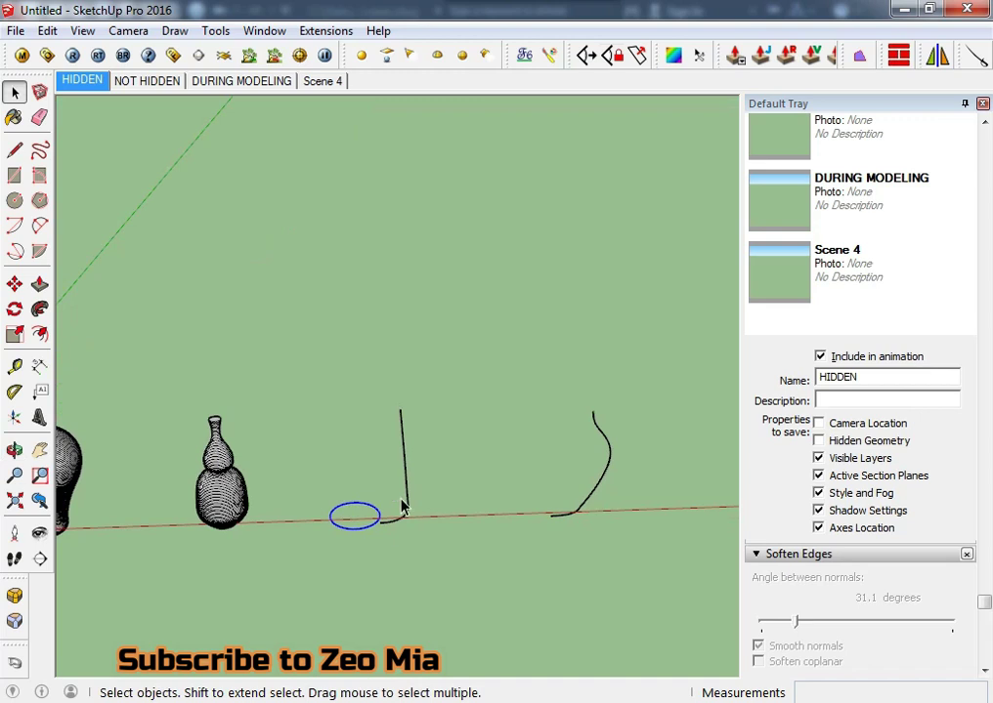
scroll(402, 508, "up", 2)
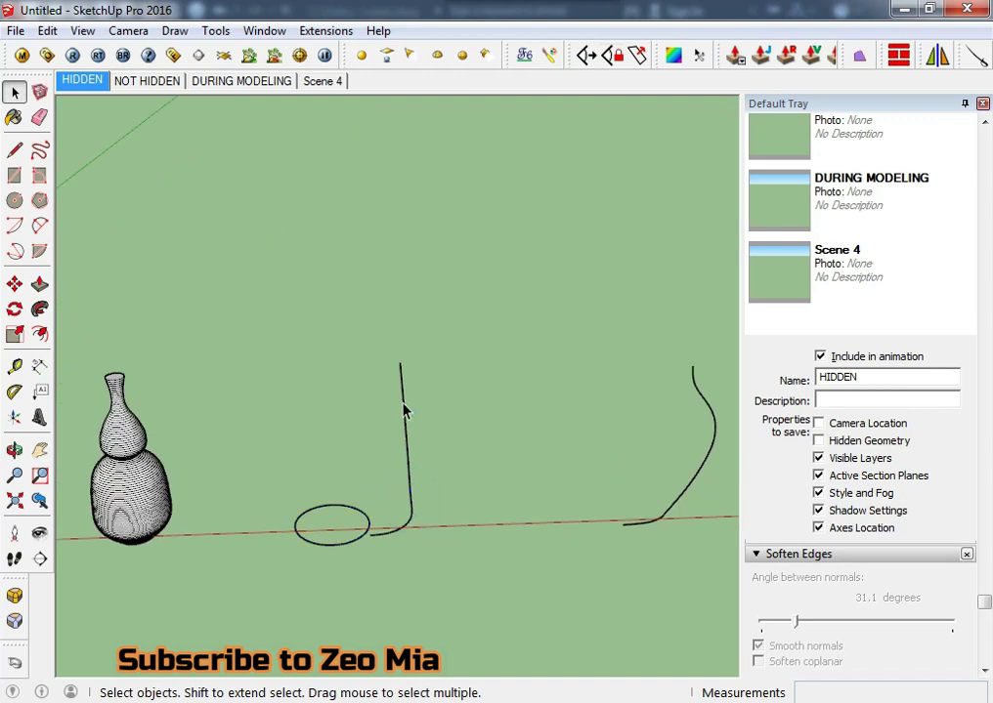
scroll(349, 542, "up", 2)
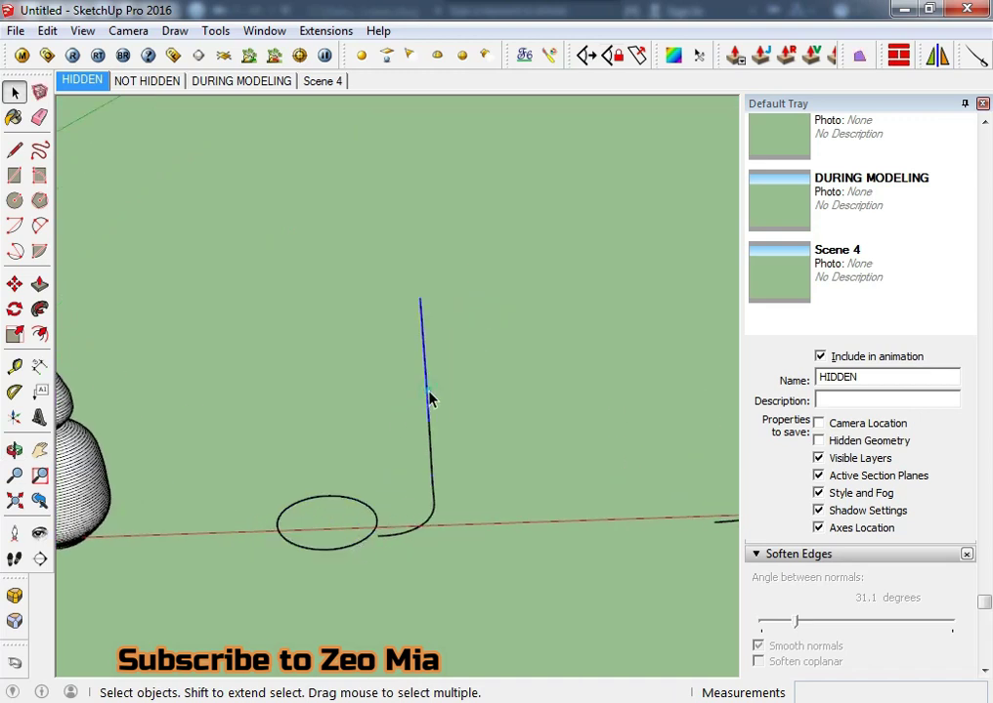
middle_click_drag(430, 521, 434, 504)
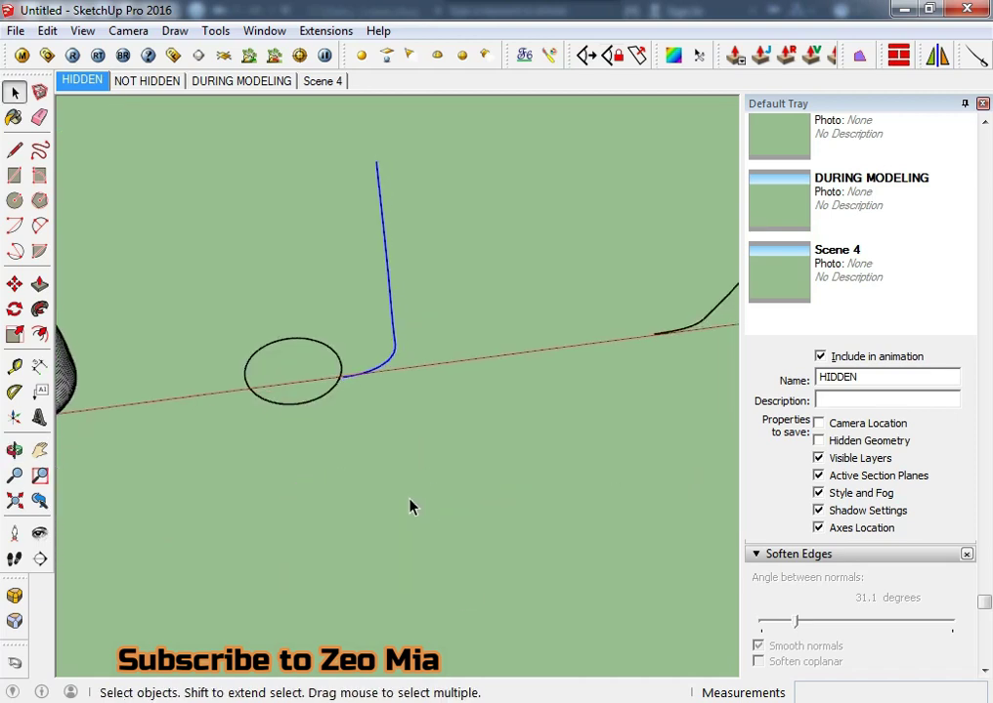
- Ctrl-Move a copy of the straight profile curve upward above the original
key("m")
key("ctrl")
left_click(465, 574)
left_click(439, 423)
key("space")
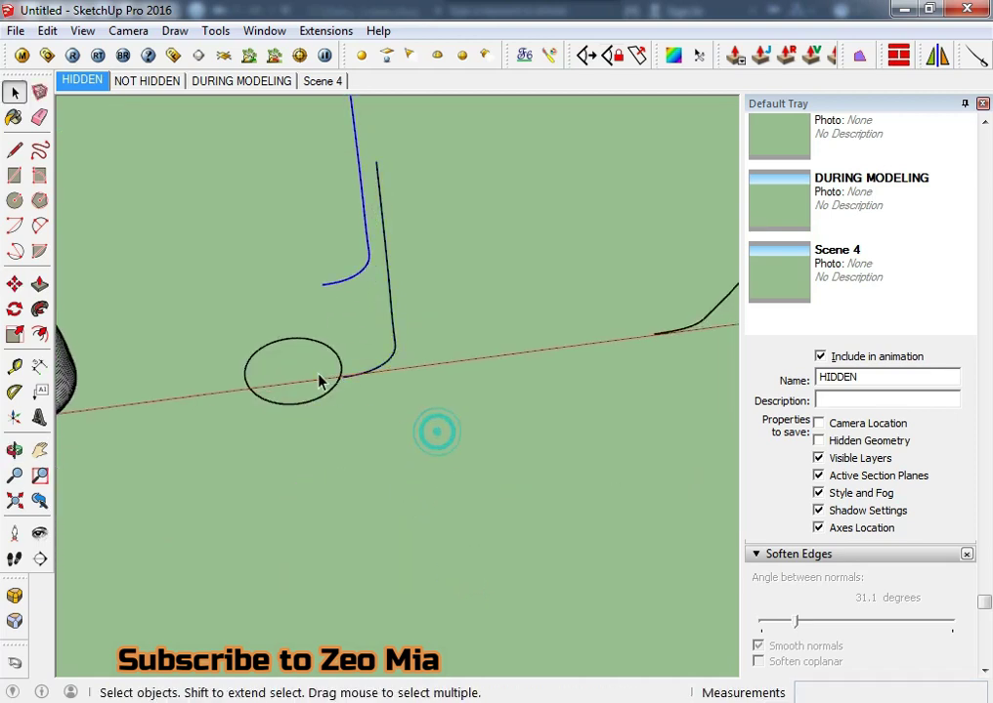
- Move the circle to the base of the straight profile curve
scroll(381, 386, "up", 2)
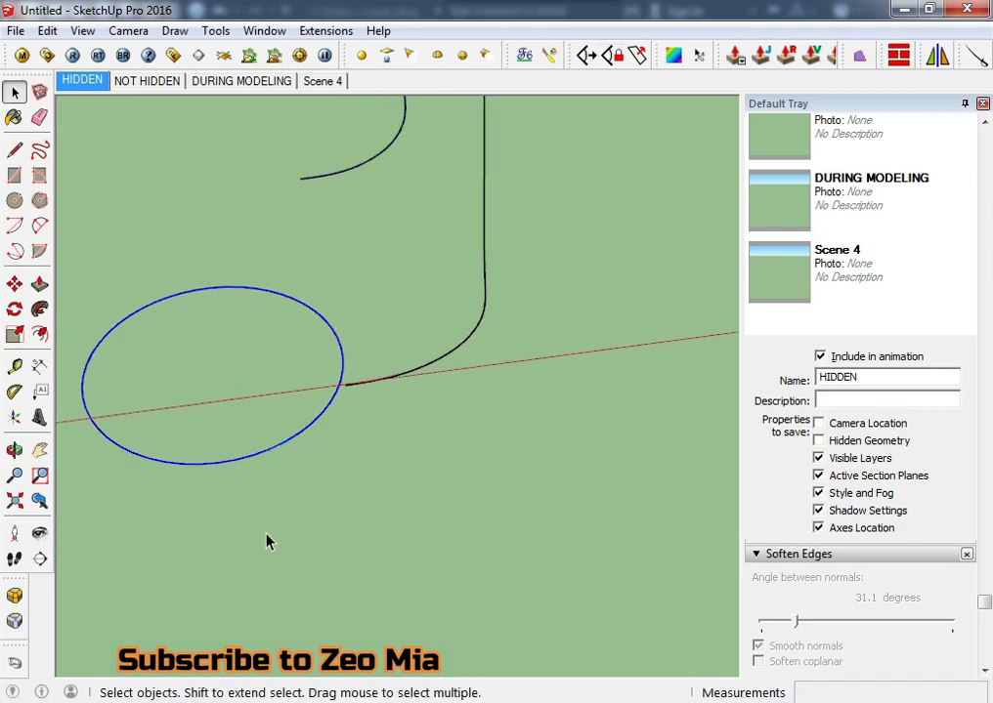
key("m")
left_click(303, 562)
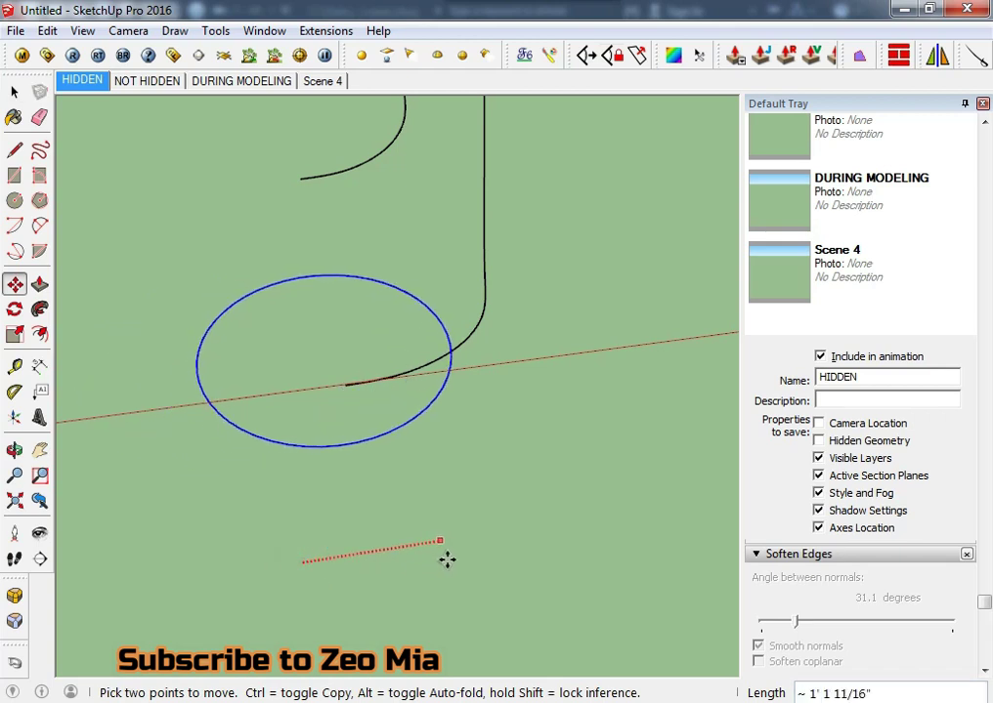
left_click(452, 560)
mouse_move(453, 561)
middle_mouse_down()
mouse_move(322, 585)
mouse_move(355, 490)
mouse_move(439, 455)
middle_mouse_up()
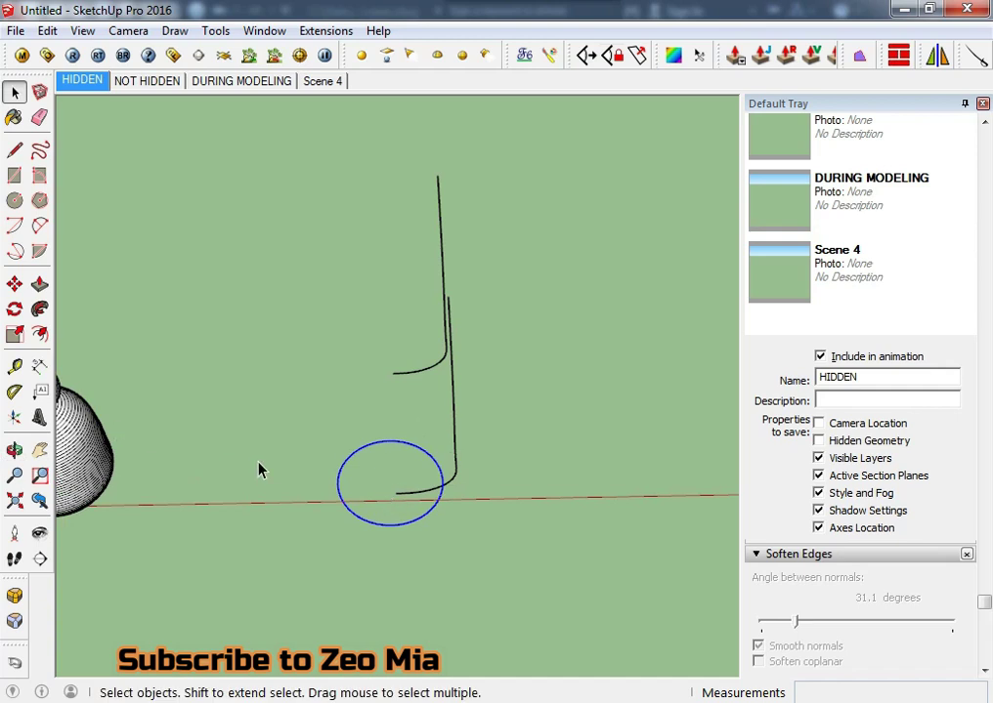
- Close the straight profile's top with a line so it becomes a face
key("l")
left_click(396, 492)
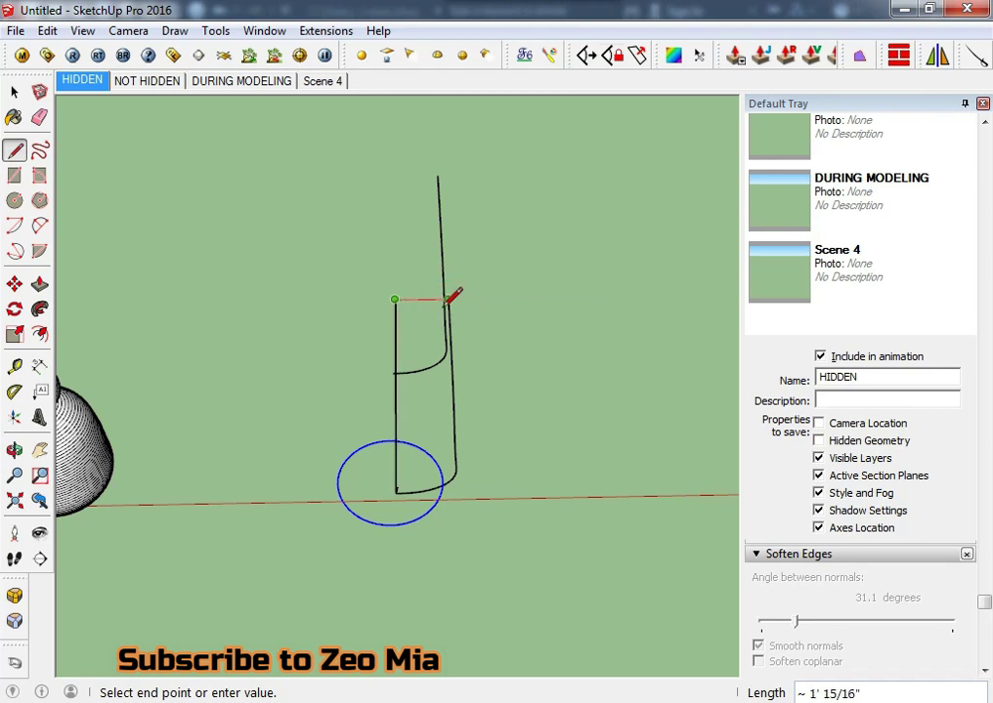
middle_click_drag(452, 294, 505, 191)
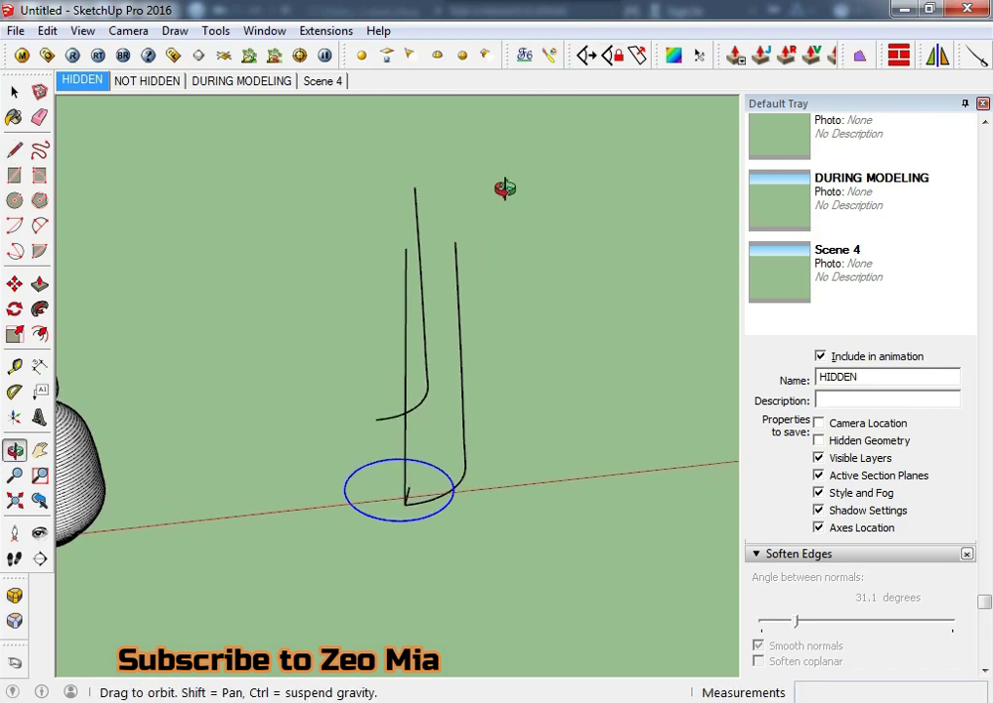
left_click(455, 240)
mouse_move(465, 368)
middle_mouse_down()
mouse_move(402, 156)
mouse_move(442, 317)
mouse_move(349, 314)
mouse_move(310, 411)
middle_mouse_up()
key("space")
- Follow Me the profile around the circle into a tapered, round-bottomed cylindrical vase
middle_click_drag(447, 564, 83, 366)
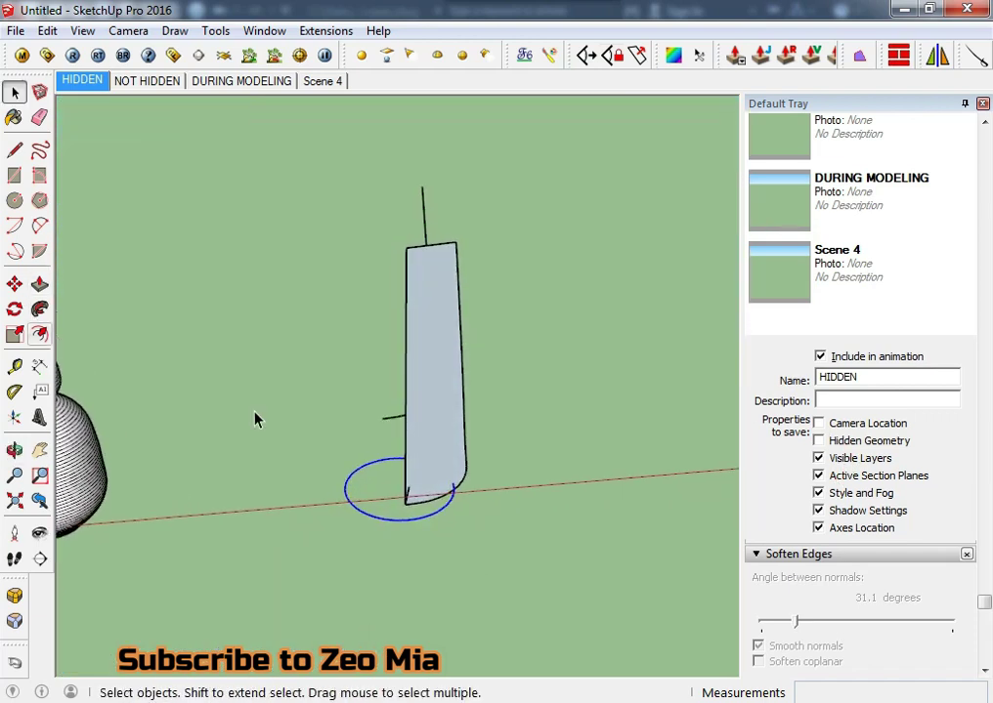
middle_click_drag(254, 420, 255, 386)
left_click(39, 310)
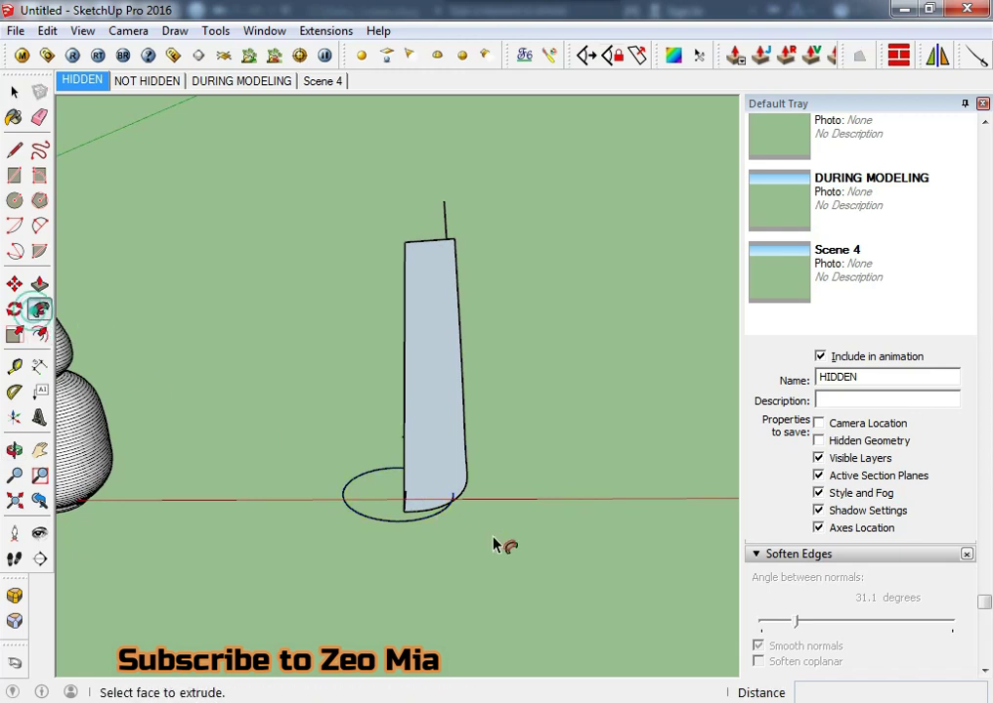
left_click(428, 472)
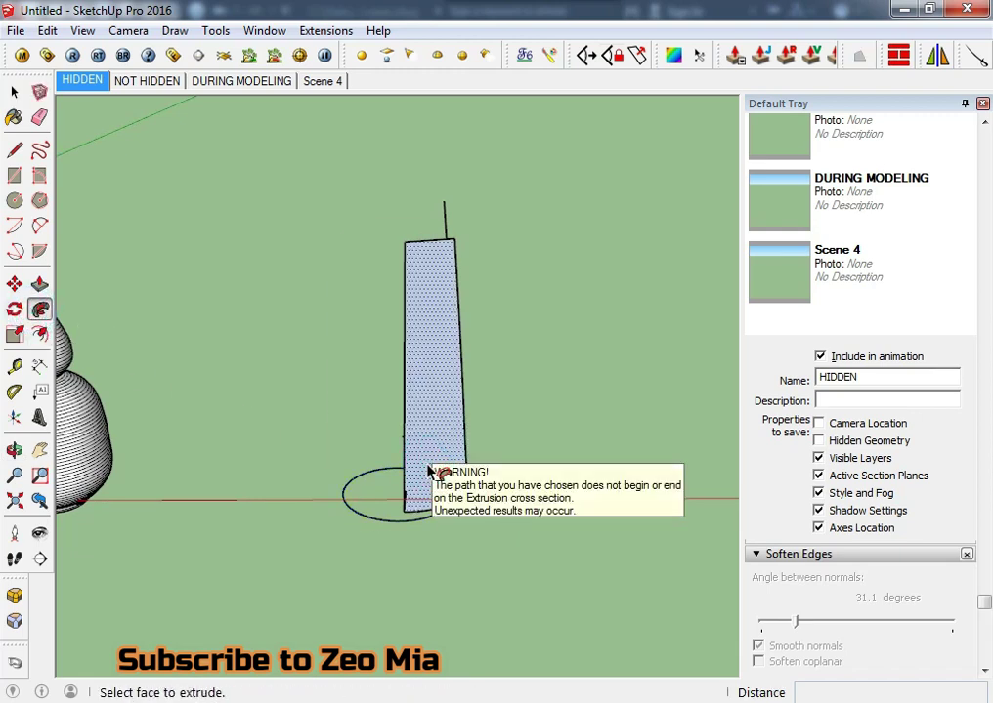
mouse_move(432, 470)
middle_mouse_down()
mouse_move(696, 582)
mouse_move(440, 478)
mouse_move(339, 462)
middle_mouse_up()
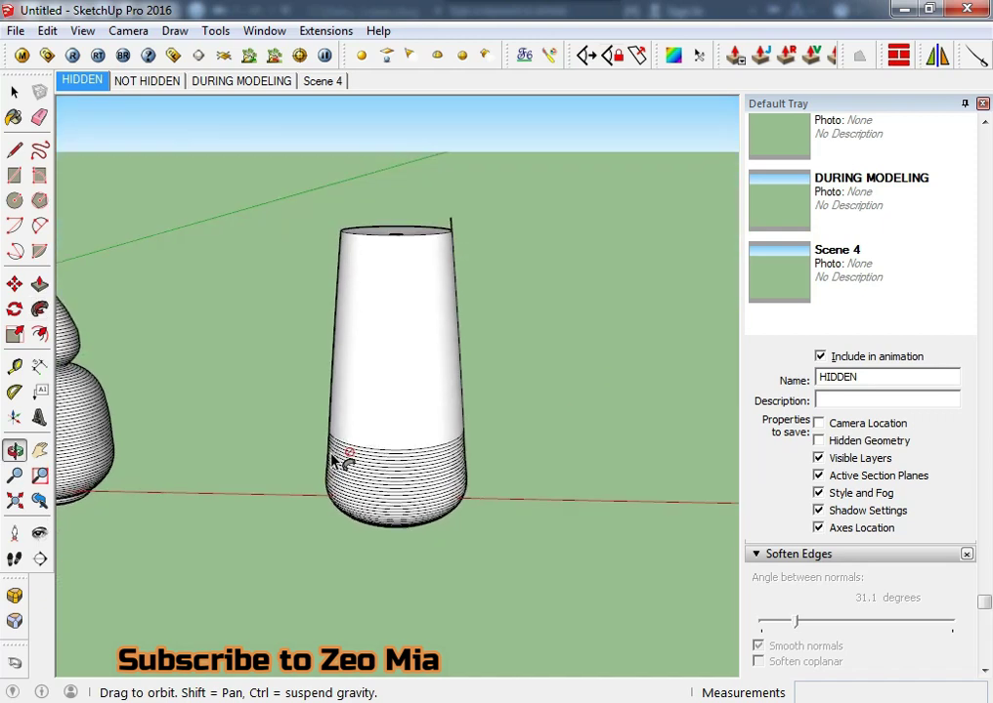
key("space")
scroll(524, 487, "down", 3)
scroll(432, 514, "up", 4)
mouse_move(431, 513)
middle_mouse_down()
mouse_move(391, 527)
mouse_move(438, 544)
middle_mouse_up()
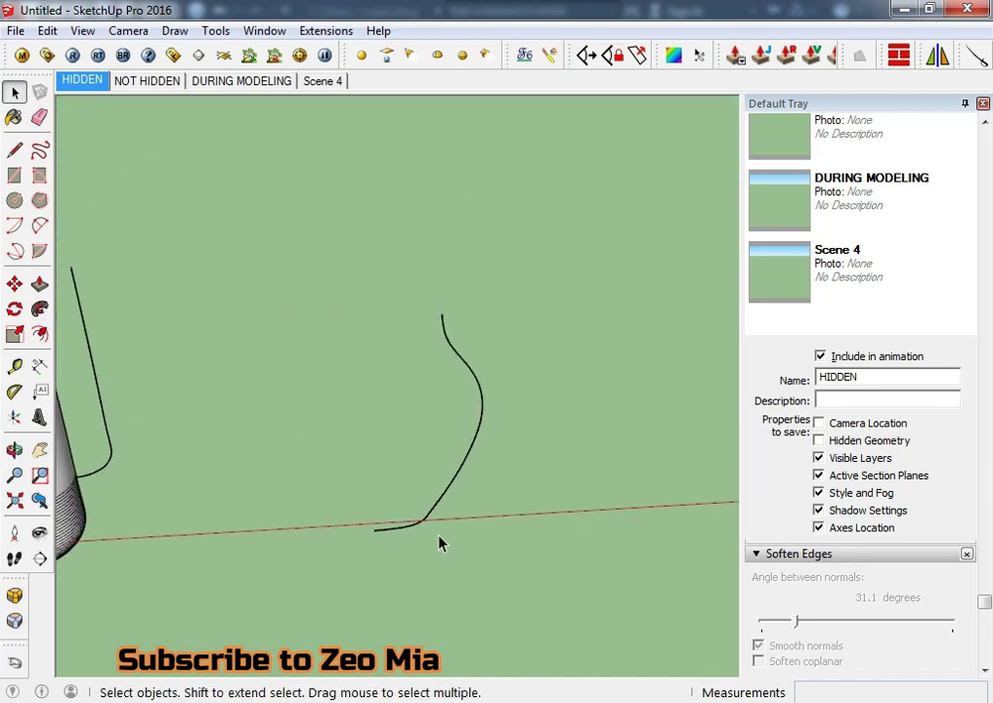
- Ctrl-Move a copy of the S-shaped rounded profile curve above the original
mouse_move(290, 542)
middle_mouse_down()
mouse_move(444, 237)
mouse_move(443, 404)
mouse_move(350, 230)
mouse_move(166, 170)
mouse_move(164, 483)
mouse_move(492, 606)
mouse_move(547, 348)
middle_mouse_up()
scroll(258, 507, "up", 3)
mouse_move(258, 507)
middle_mouse_down()
mouse_move(361, 240)
mouse_move(365, 366)
mouse_move(204, 587)
mouse_move(256, 545)
mouse_move(293, 459)
mouse_move(391, 576)
middle_mouse_up()
scroll(204, 588, "down", 3)
scroll(412, 589, "up", 3)
scroll(412, 590, "up", 1)
mouse_move(483, 491)
middle_mouse_down()
mouse_move(366, 556)
mouse_move(555, 346)
middle_mouse_up()
mouse_move(354, 641)
middle_mouse_down()
mouse_move(355, 492)
mouse_move(461, 524)
middle_mouse_up()
key("m")
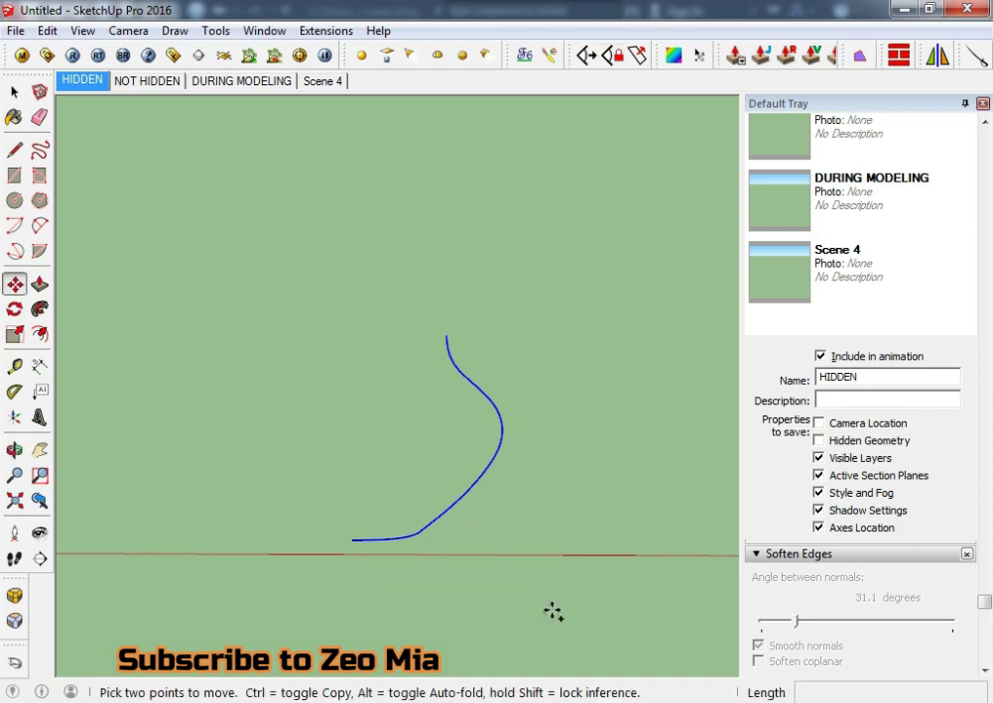
left_click(565, 631)
key("ctrl")
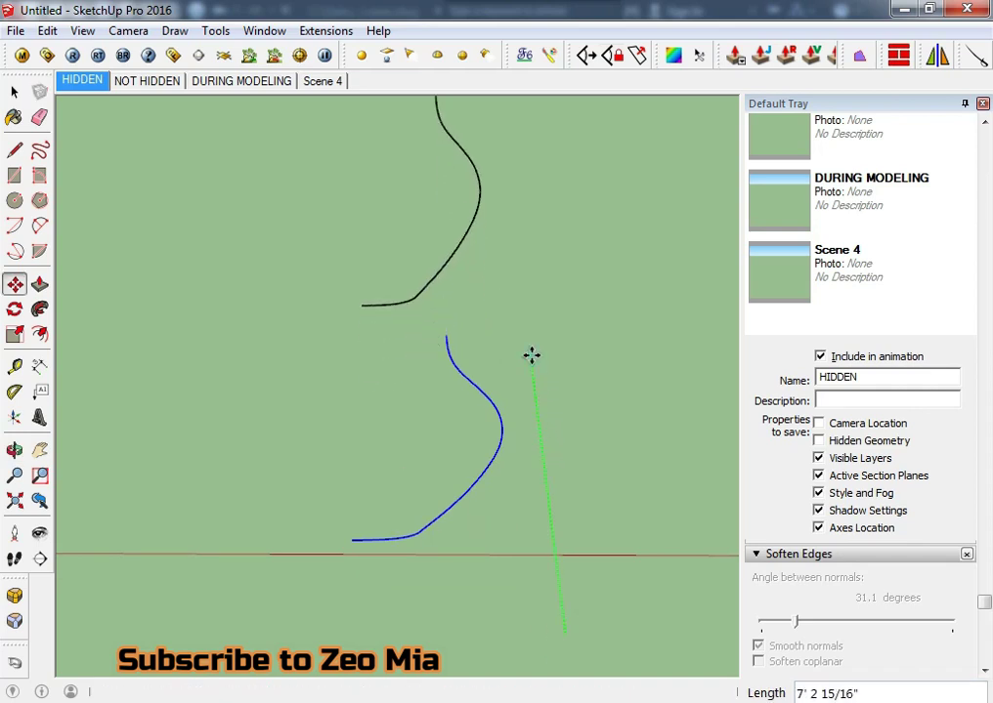
left_click(532, 356)
mouse_move(452, 523)
middle_mouse_down()
mouse_move(407, 532)
mouse_move(428, 545)
middle_mouse_up()
key("space")
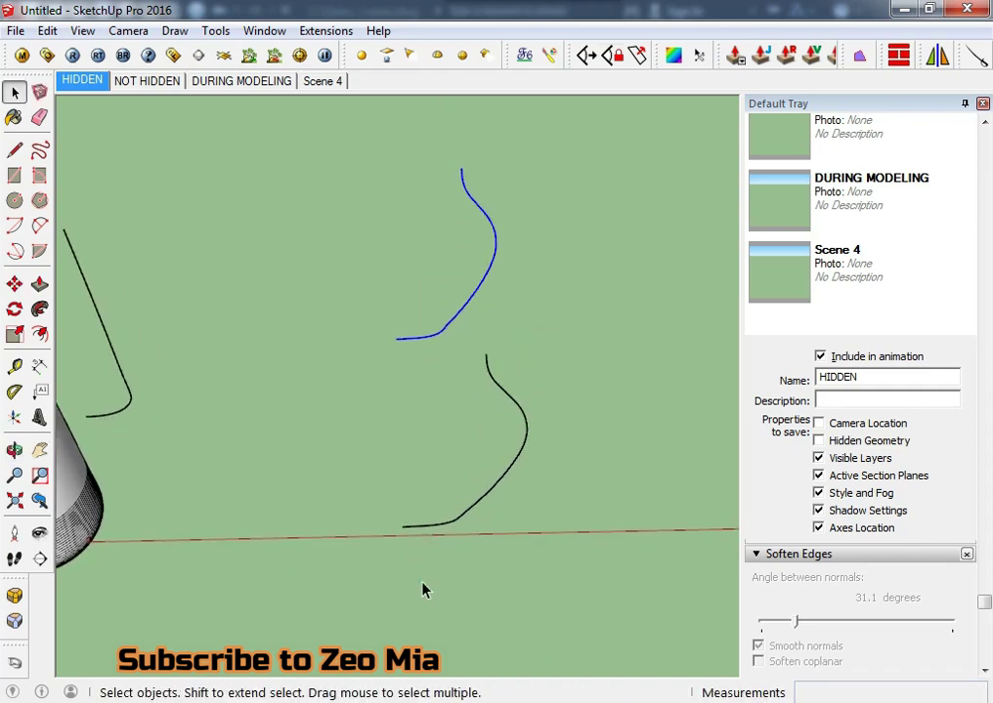
- Draw a base circle at the curve's foot, delete its face, and add a vertical profile edge
key("c")
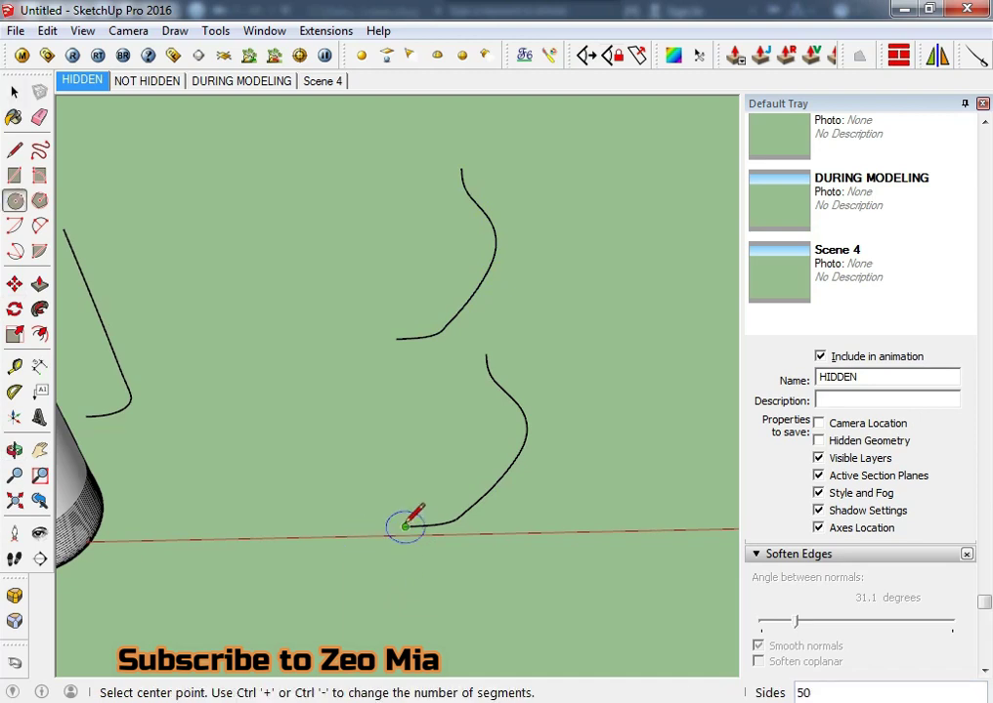
left_click(406, 526)
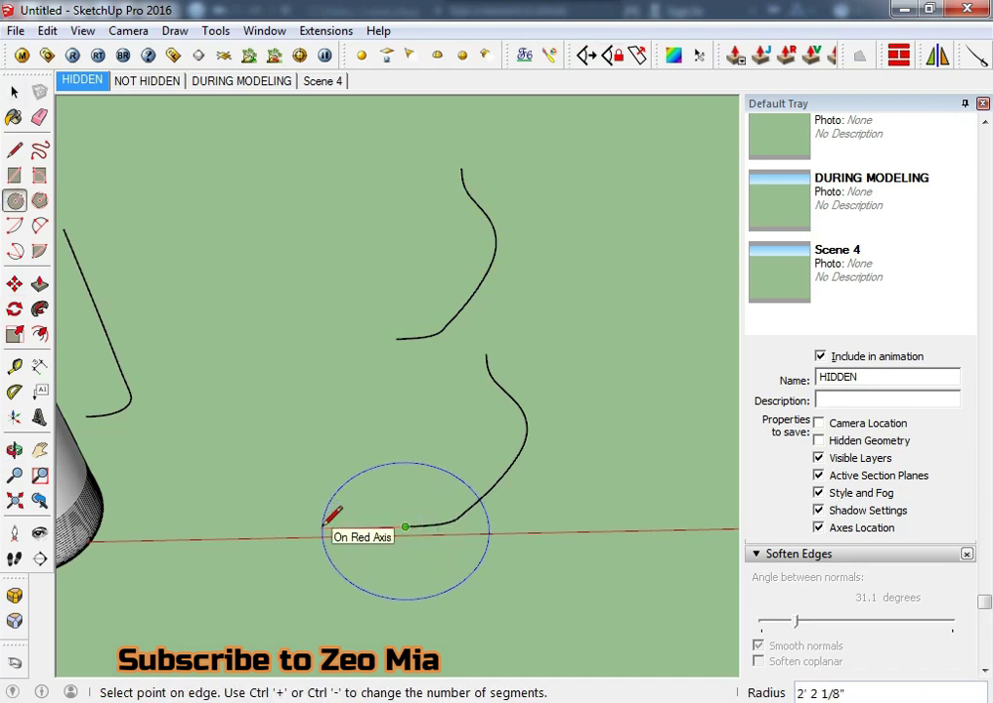
left_click(326, 522)
key("space")
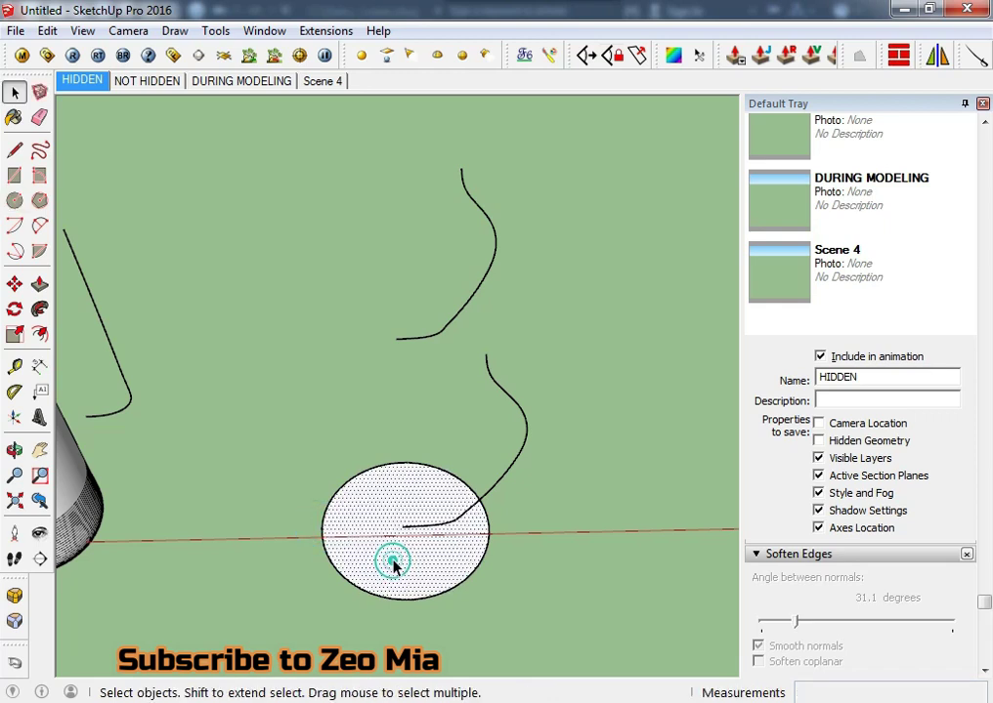
key("Delete")
key("l")
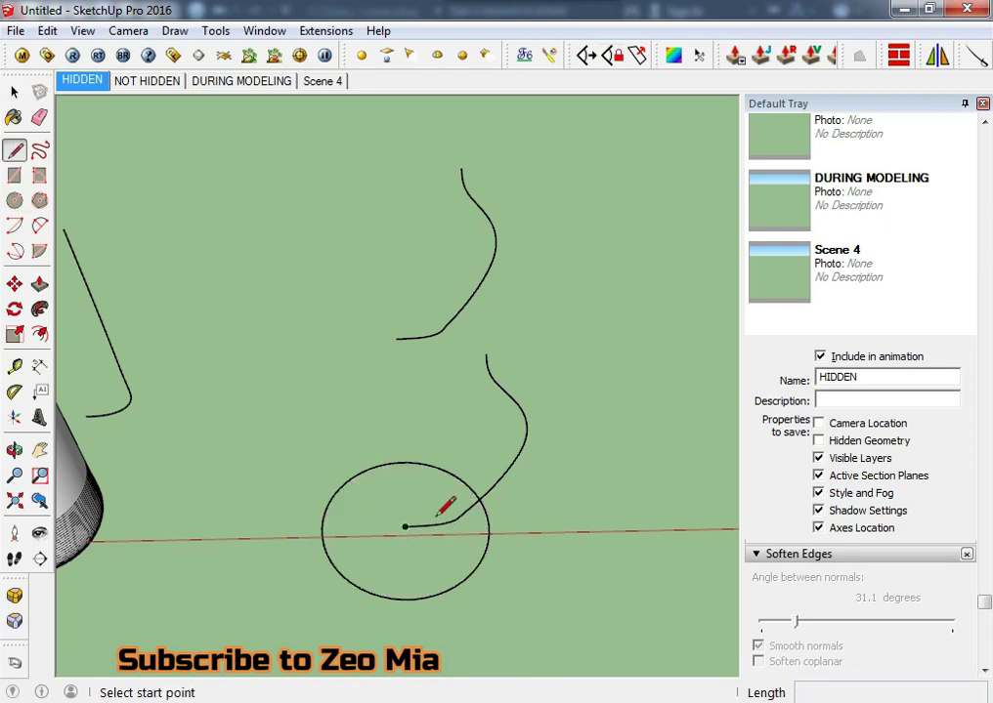
left_click(405, 527)
left_click(486, 354)
left_click(487, 353)
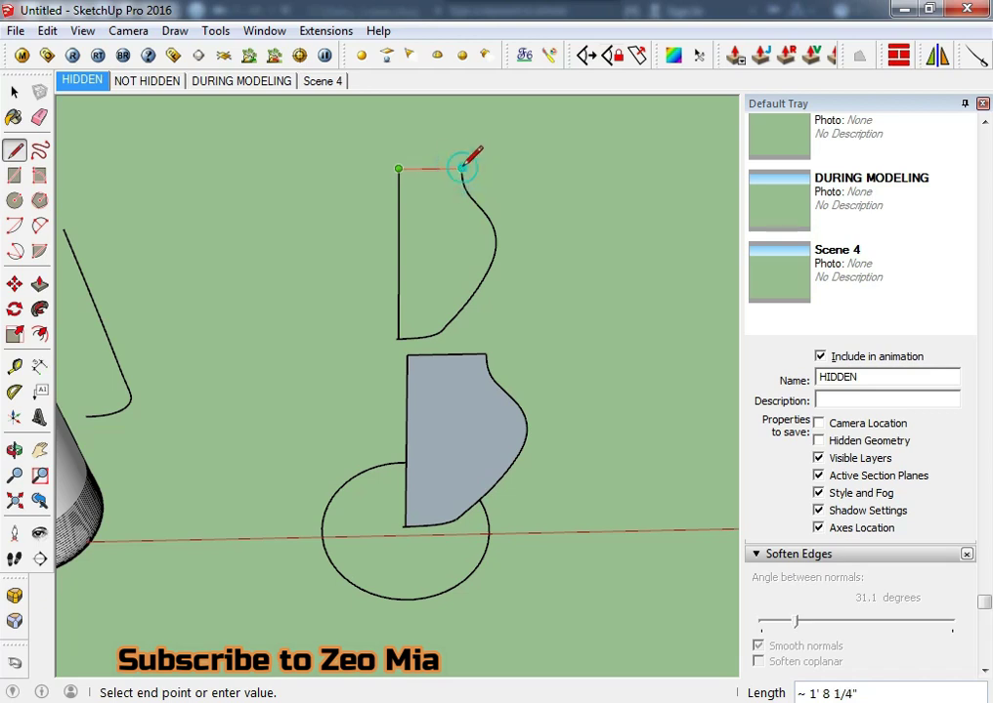
- Zoom in and close the vase outline into a face
scroll(463, 164, "up", 2)
scroll(465, 162, "up", 2)
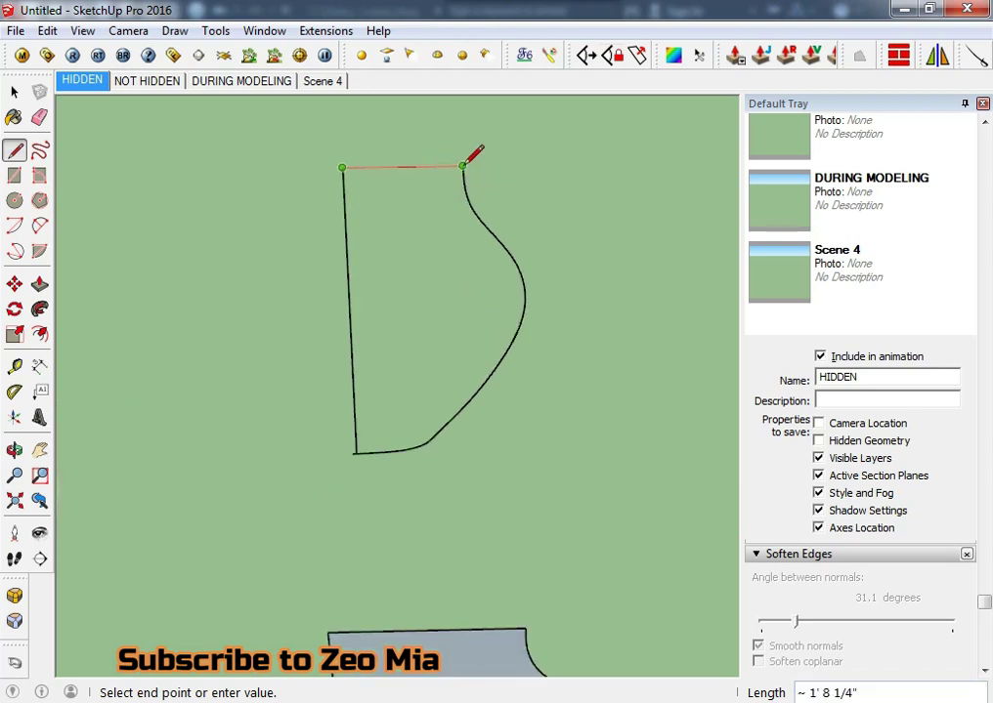
scroll(463, 164, "up", 2)
scroll(470, 145, "up", 2)
scroll(471, 150, "up", 2)
mouse_move(488, 171)
middle_mouse_down()
mouse_move(312, 217)
mouse_move(420, 206)
middle_mouse_up()
left_click(403, 222)
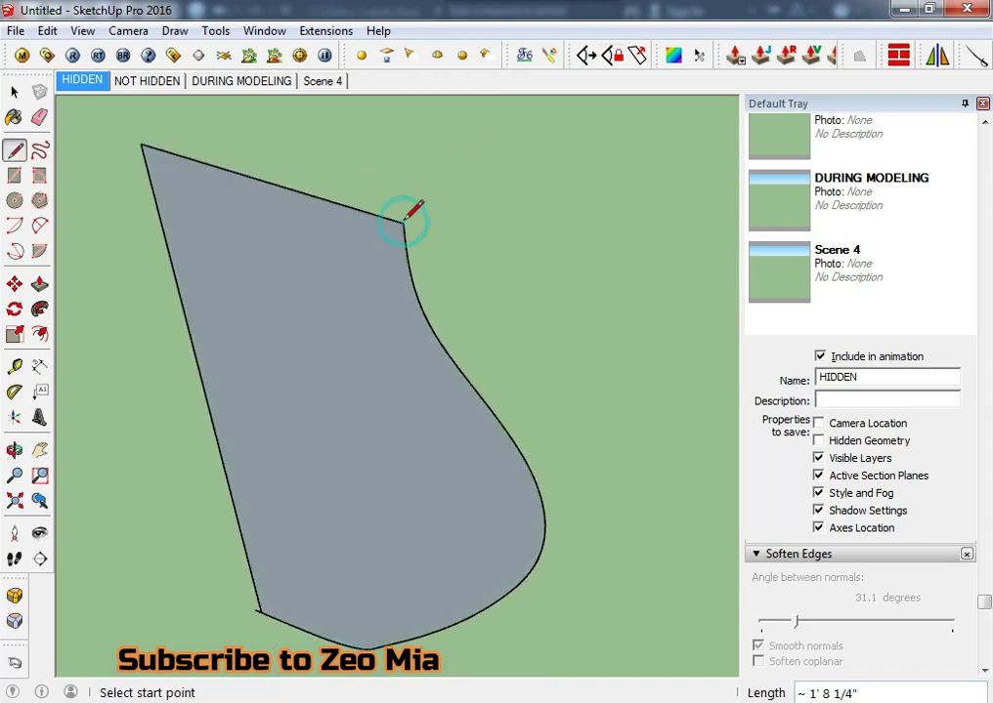
key("space")
- Erase the old profile face and its straight edges, leaving the curve
scroll(357, 355, "down", 3)
scroll(301, 406, "down", 3)
middle_click_drag(301, 406, 281, 548)
scroll(304, 519, "up", 3)
scroll(196, 587, "up", 2)
left_click(196, 587)
middle_click_drag(210, 603, 341, 619)
scroll(341, 620, "up", 1)
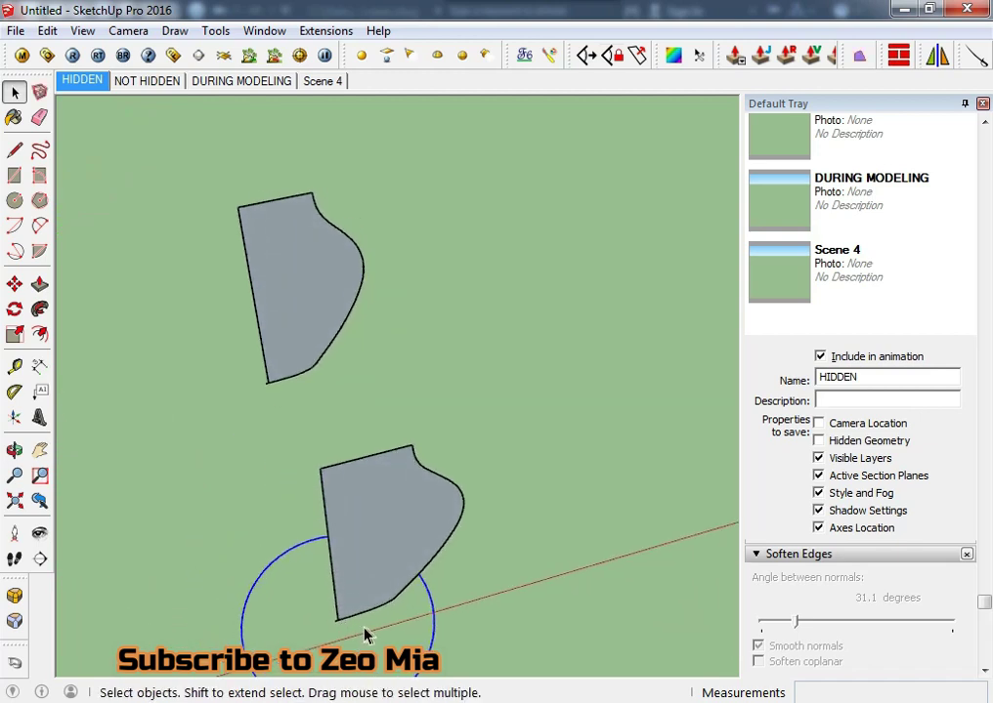
scroll(358, 626, "up", 2)
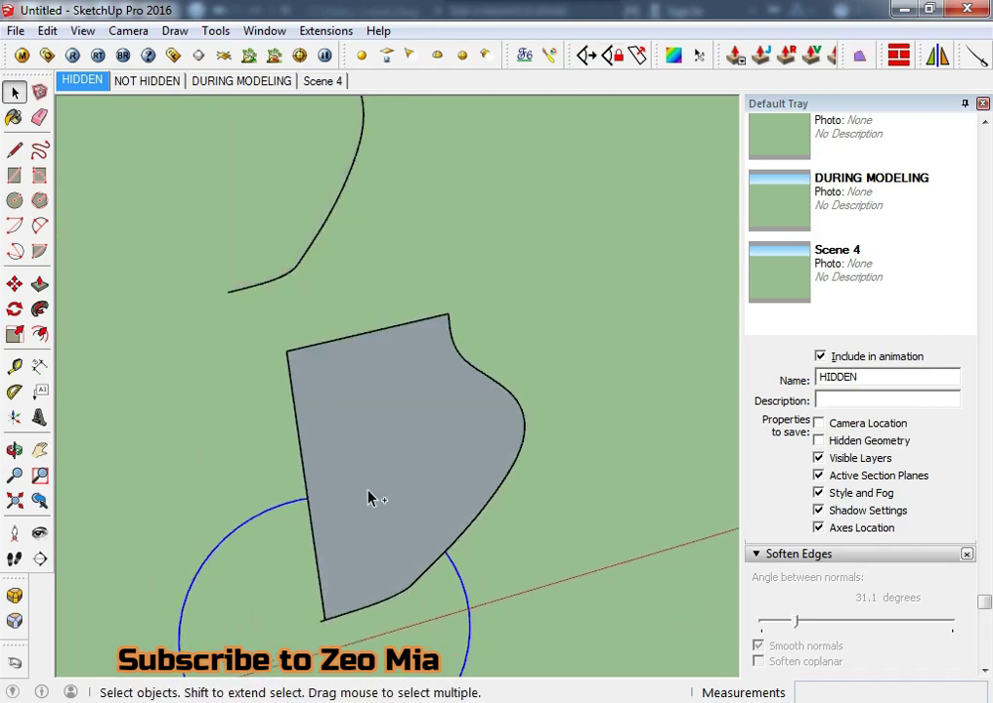
key("Delete")
key("Delete")
- Redraw the profile's straight side from the curve's bottom end, closing it into a face
middle_click_drag(384, 512, 340, 555)
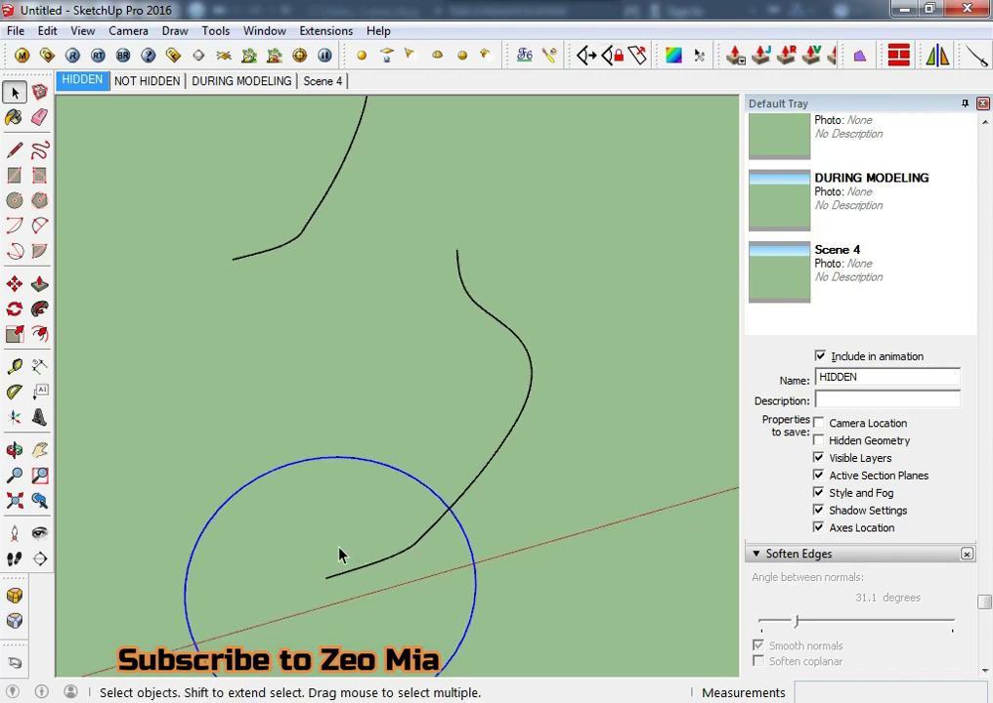
key("l")
left_click(325, 577)
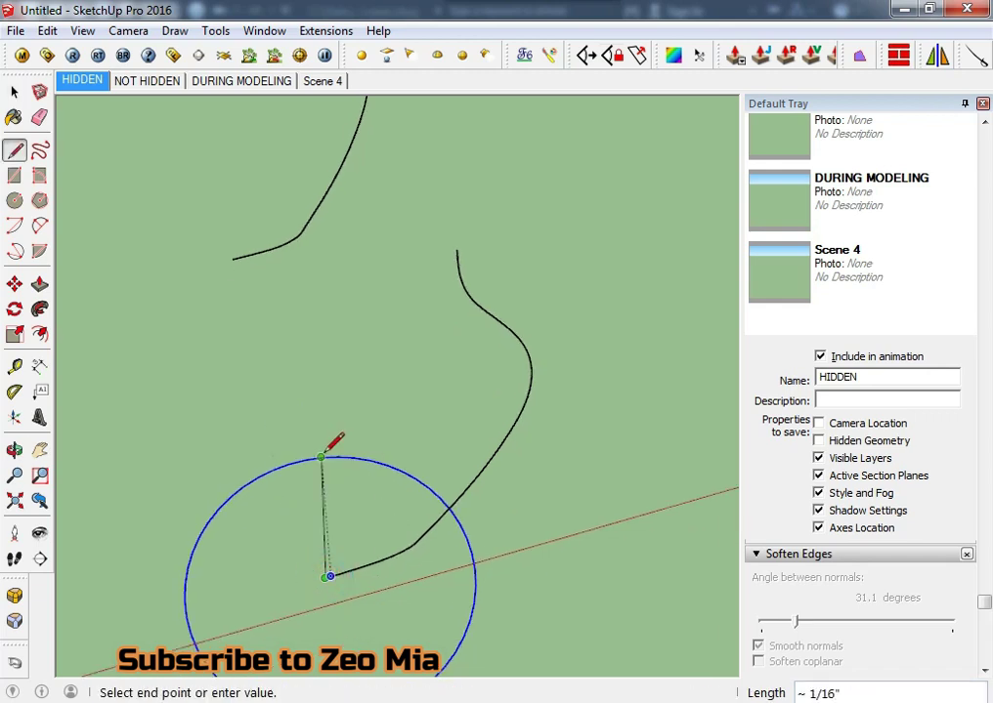
left_click(456, 249)
left_click(456, 249)
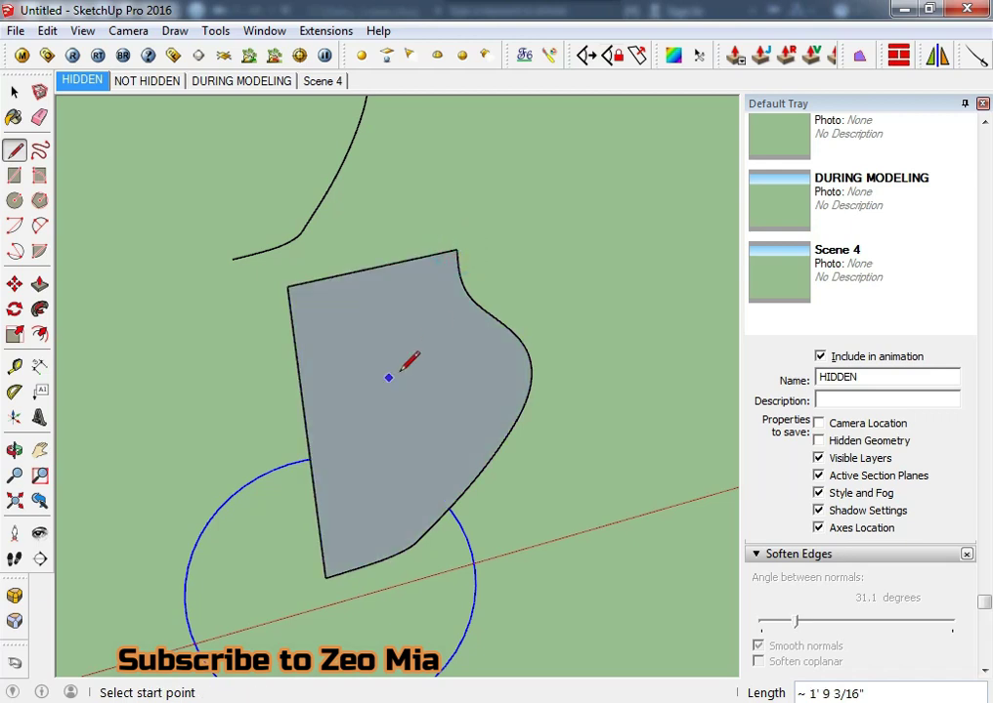
key("space")
- Select the profile with its base circle and start copying it to the right
scroll(342, 362, "down", 2)
scroll(322, 289, "down", 2)
scroll(361, 259, "down", 2)
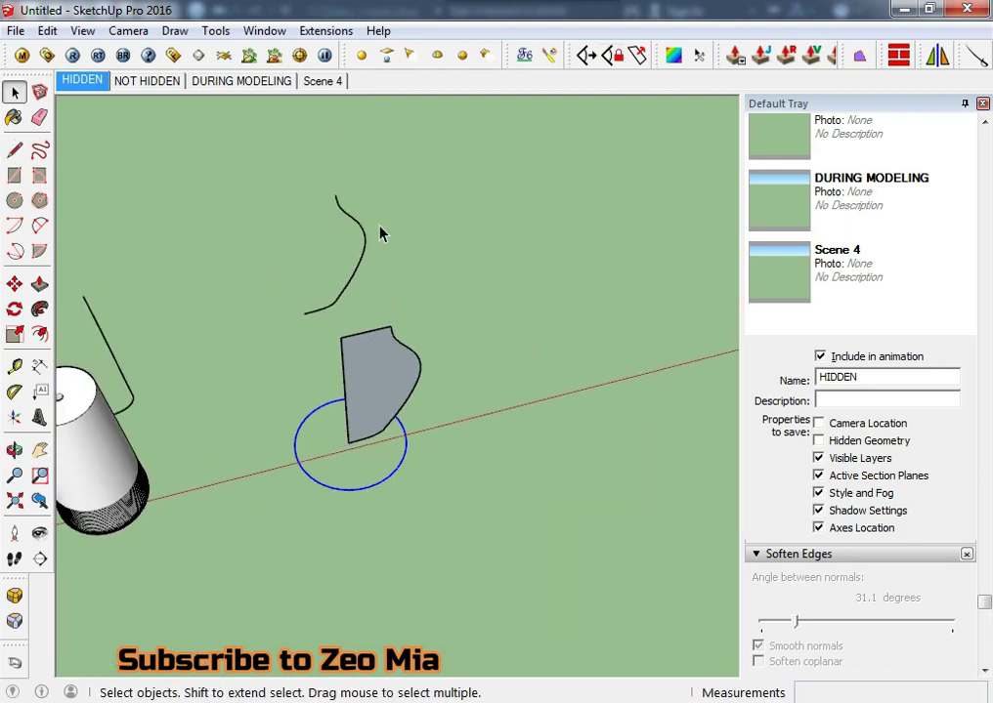
left_click(289, 295)
middle_click_drag(297, 306, 244, 338)
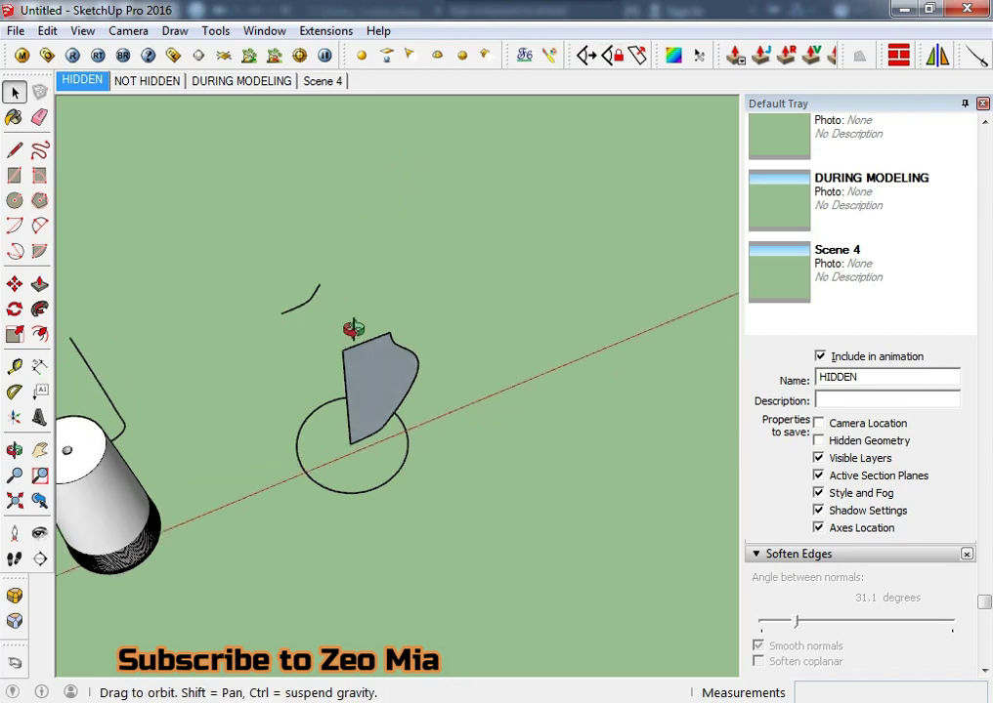
left_click_drag(305, 544, 304, 548)
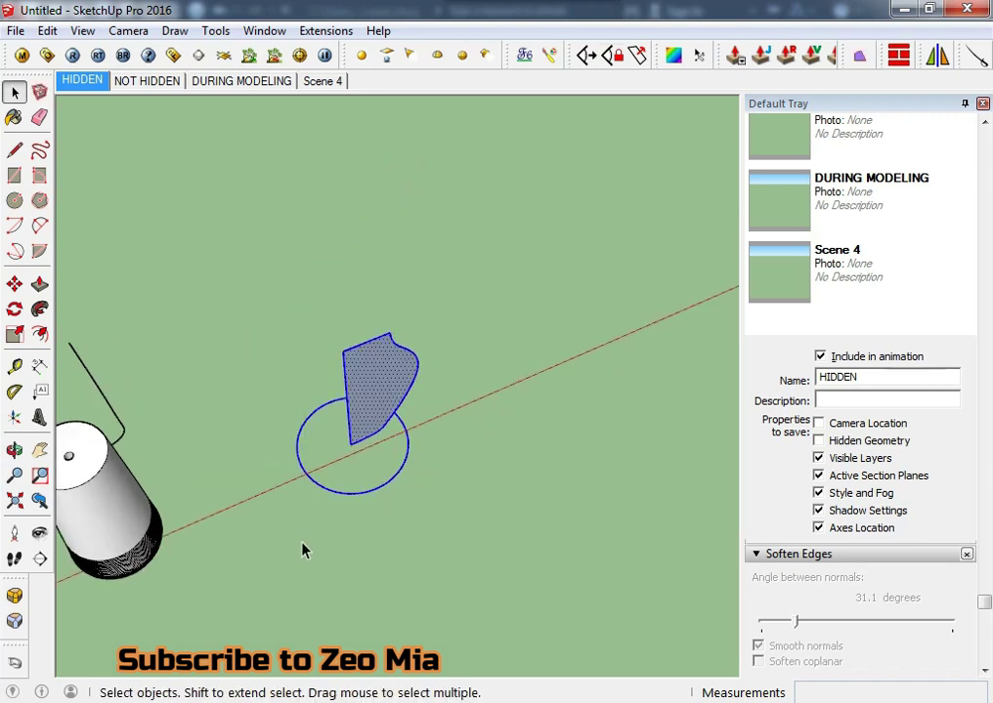
middle_click_drag(304, 548, 284, 522)
key("m")
left_click(279, 565)
key("ctrl")
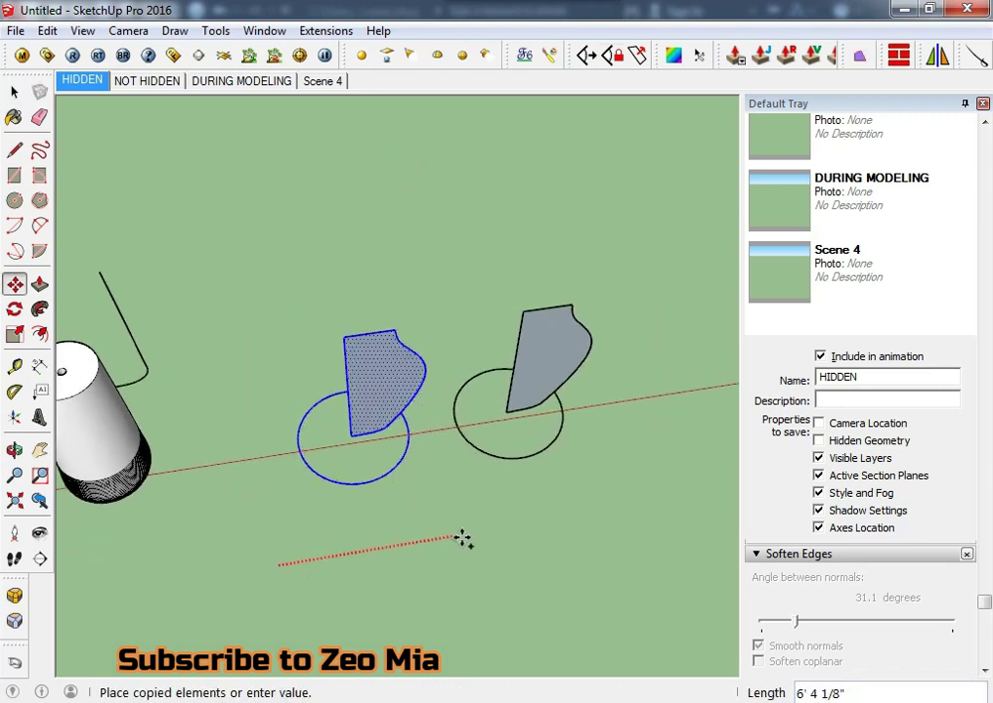
- Place the copy to the right and shrink its base circle to about 0.71
left_click(483, 531)
key("space")
scroll(564, 454, "up", 3)
left_click(564, 455)
middle_click_drag(564, 455, 501, 384)
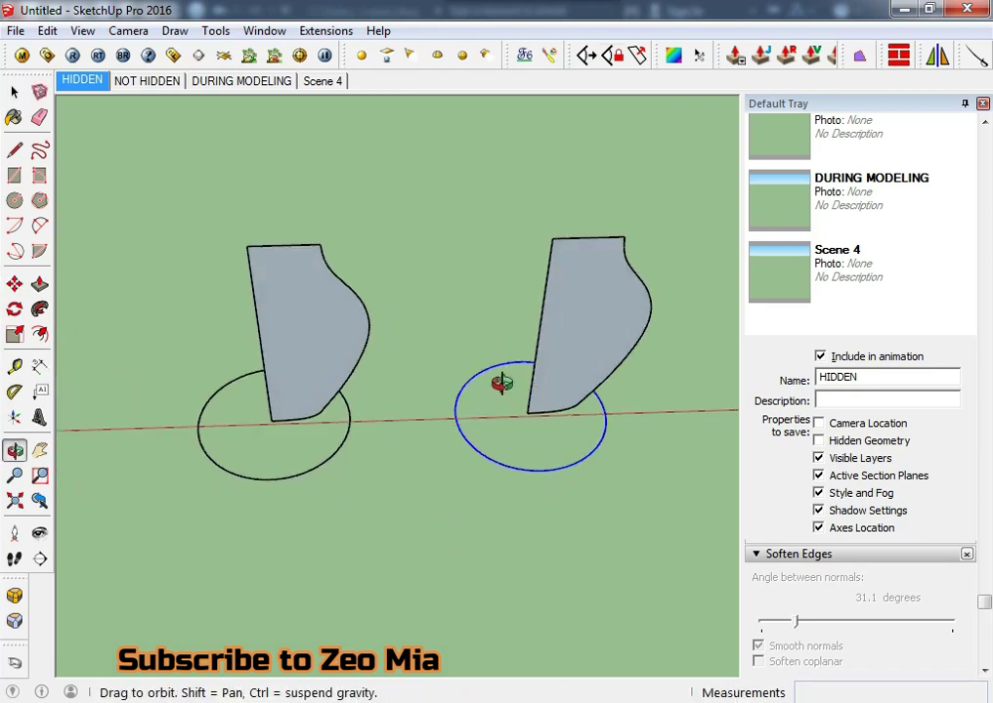
key("s")
left_click_drag(621, 469, 592, 451, "ctrl")
key("space")
- Enlarge the copy's base circle again about its centre
mouse_move(594, 458)
middle_mouse_down()
mouse_move(490, 498)
mouse_move(423, 472)
mouse_move(398, 500)
middle_mouse_up()
key("s")
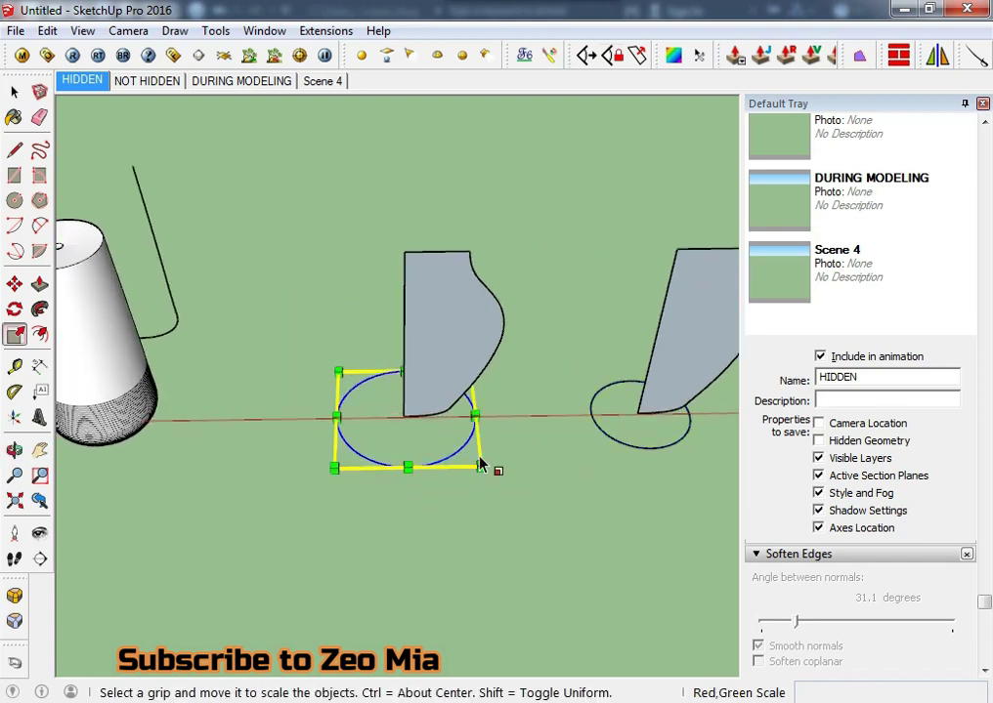
left_click_drag(481, 467, 507, 476, "ctrl")
scroll(513, 476, "down", 3)
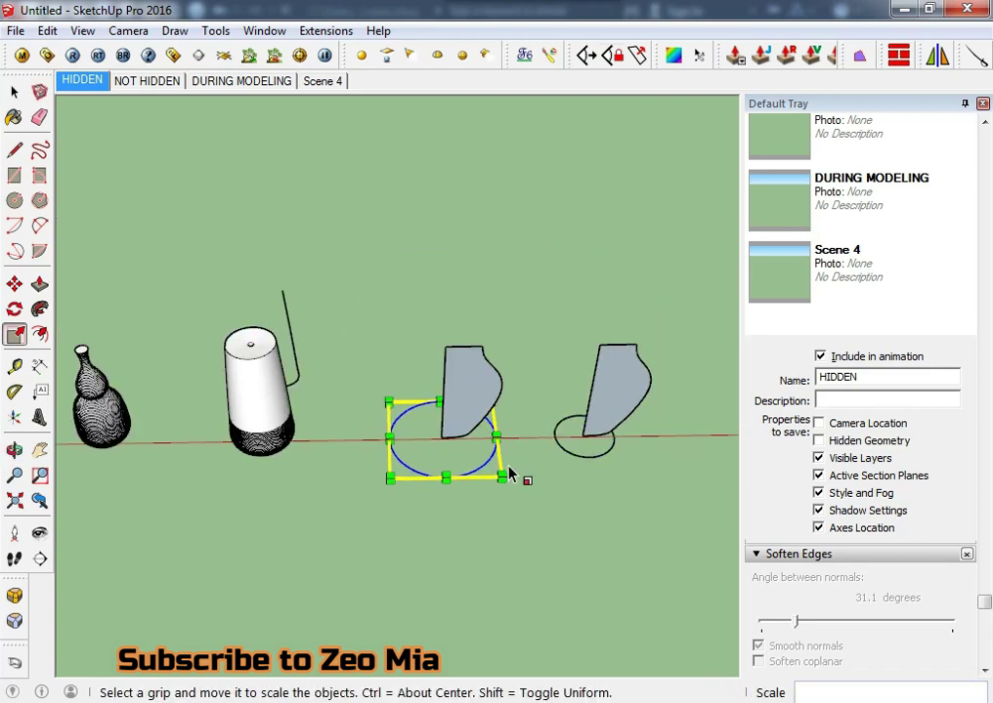
key("space")
middle_click_drag(523, 476, 430, 485)
- Spread the profiles apart by moving the right and middle ones further right
left_click_drag(413, 521, 407, 523)
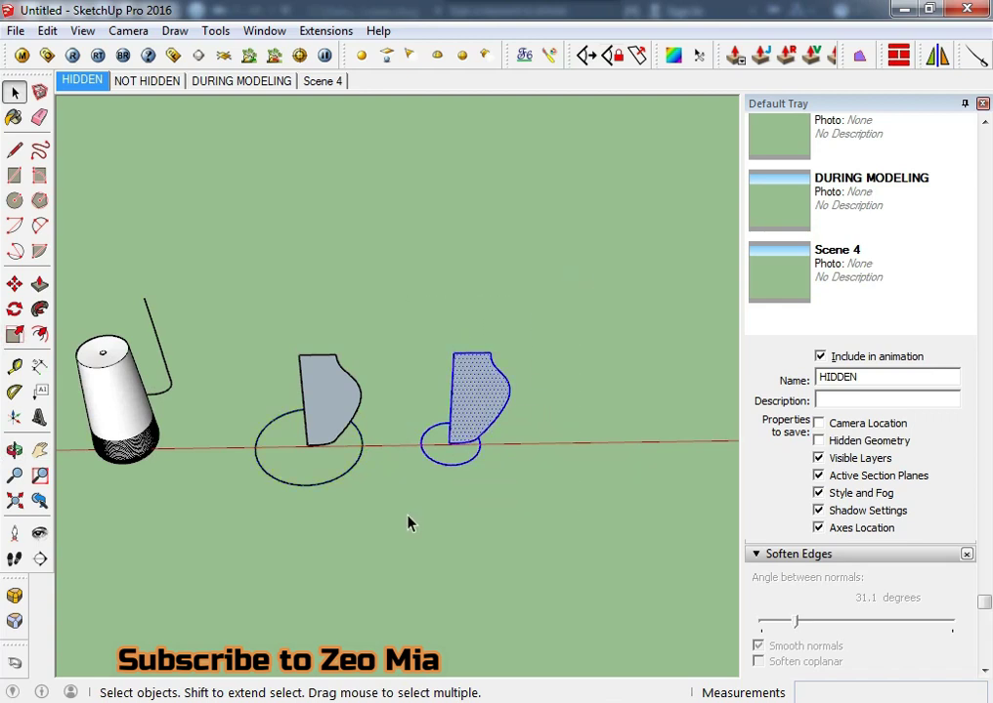
key("m")
left_click(432, 531)
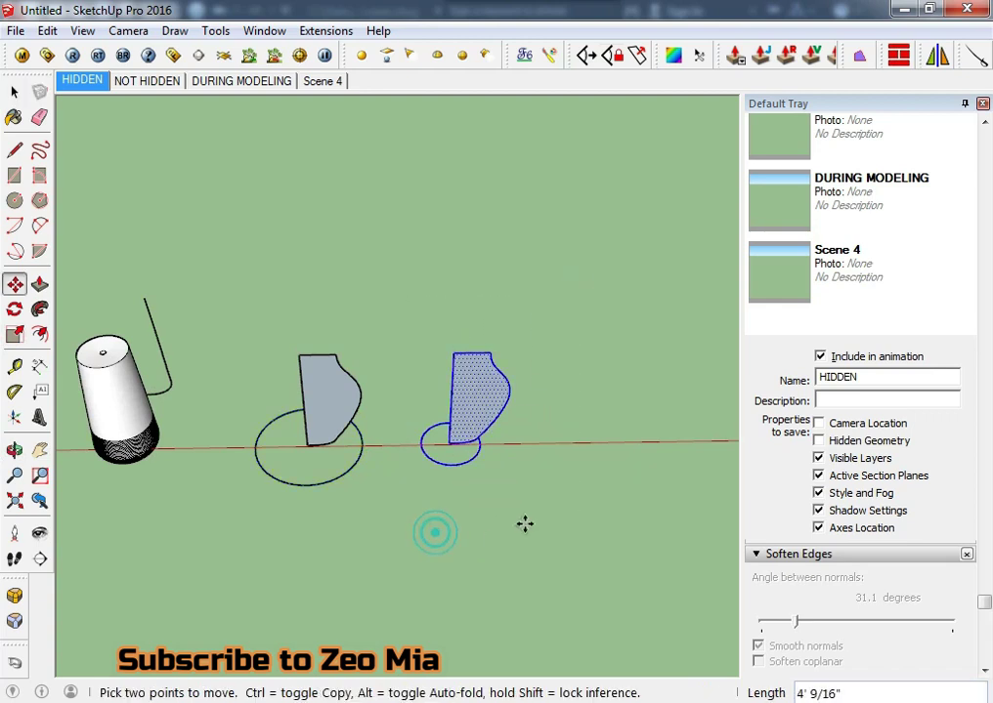
left_click(634, 522)
key("space")
left_click_drag(237, 531, 240, 530)
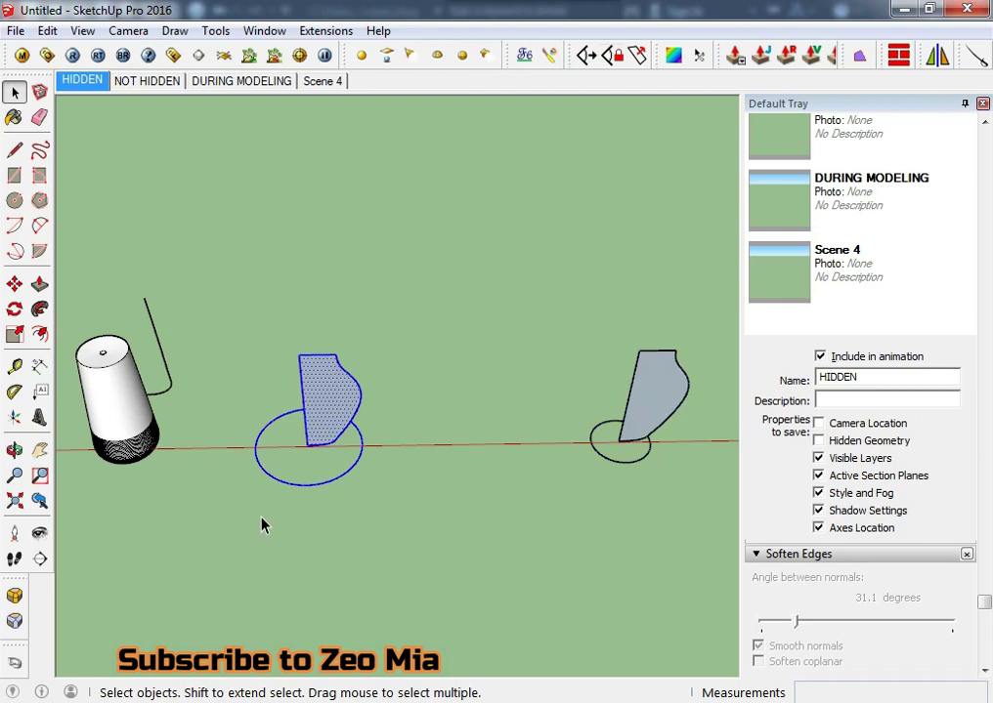
key("m")
left_click(310, 535)
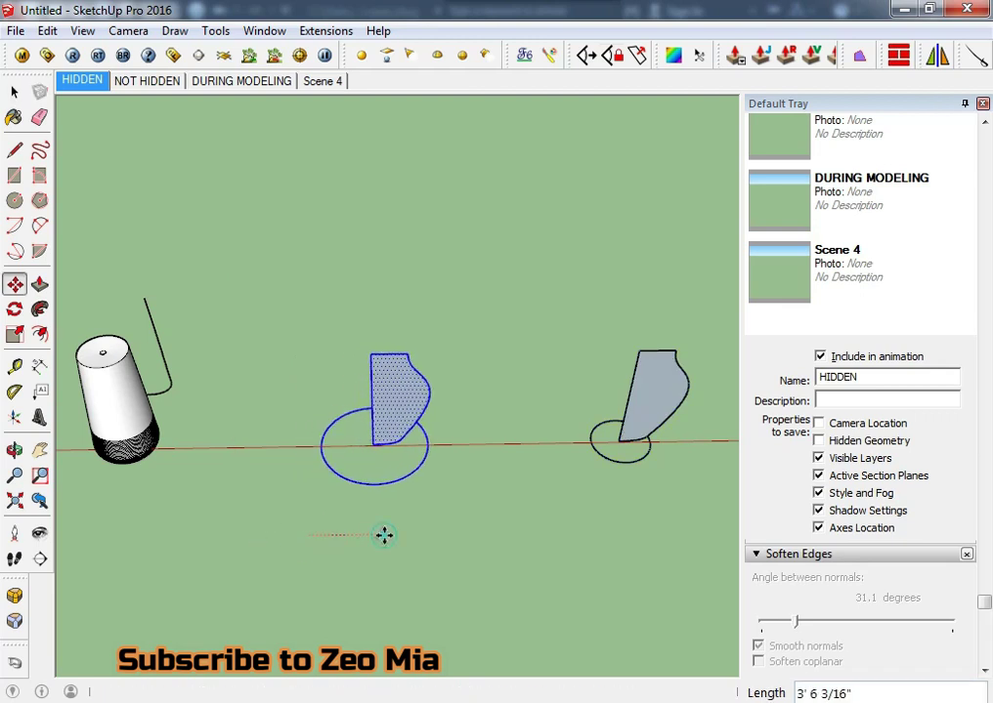
left_click(387, 534)
key("space")
- Sweep the middle profile around its base circle into a vase with Follow Me
left_click(333, 474)
left_click(40, 310)
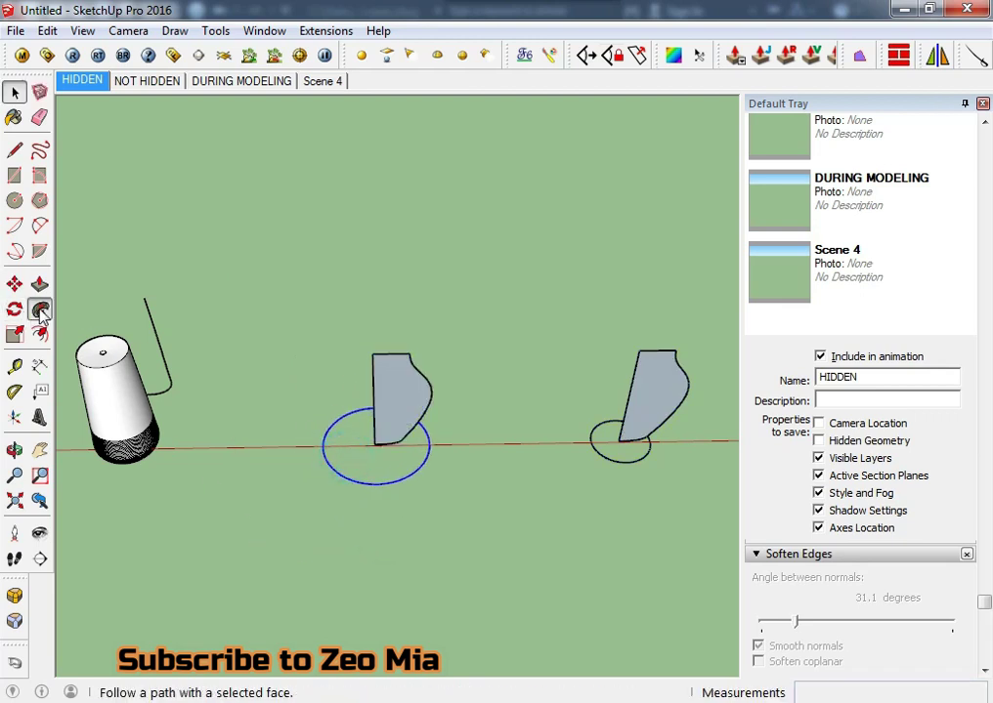
left_click(394, 427)
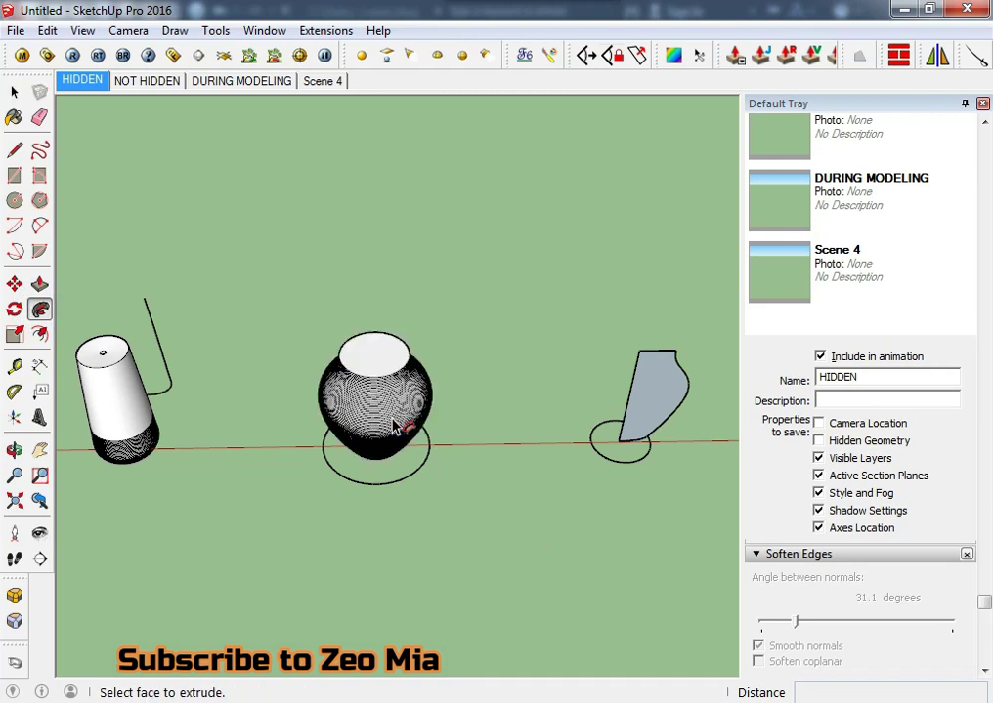
key("space")
middle_click_drag(430, 590, 351, 443)
scroll(547, 459, "up", 5)
- Sweep the right profile around its base circle into a second vase
left_click(444, 508)
left_click(15, 284)
left_click(39, 309)
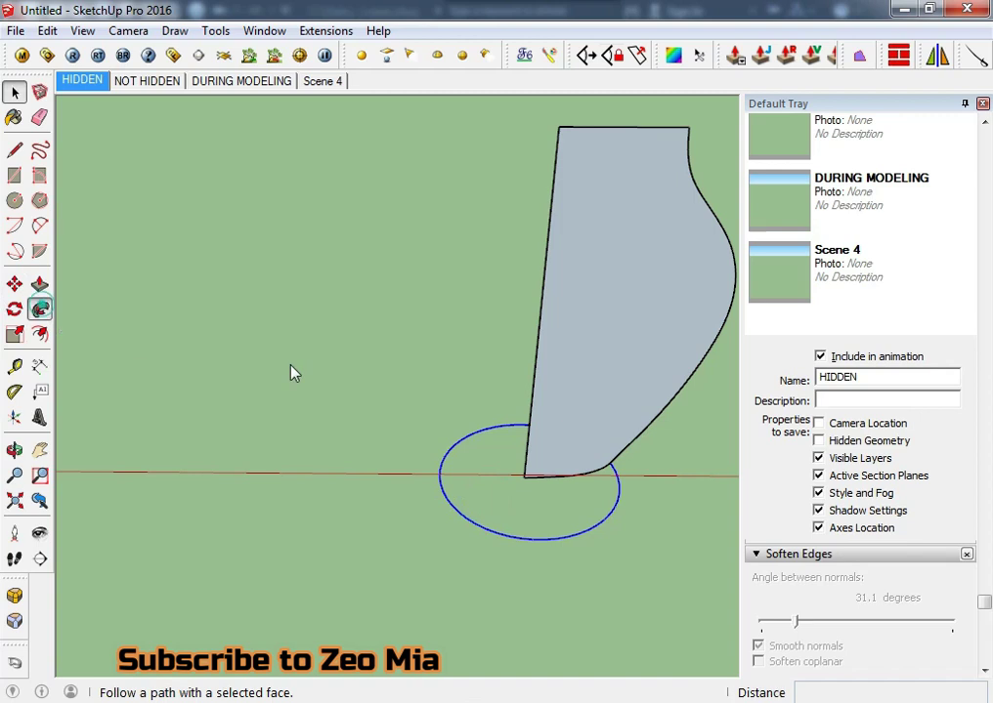
left_click(606, 445)
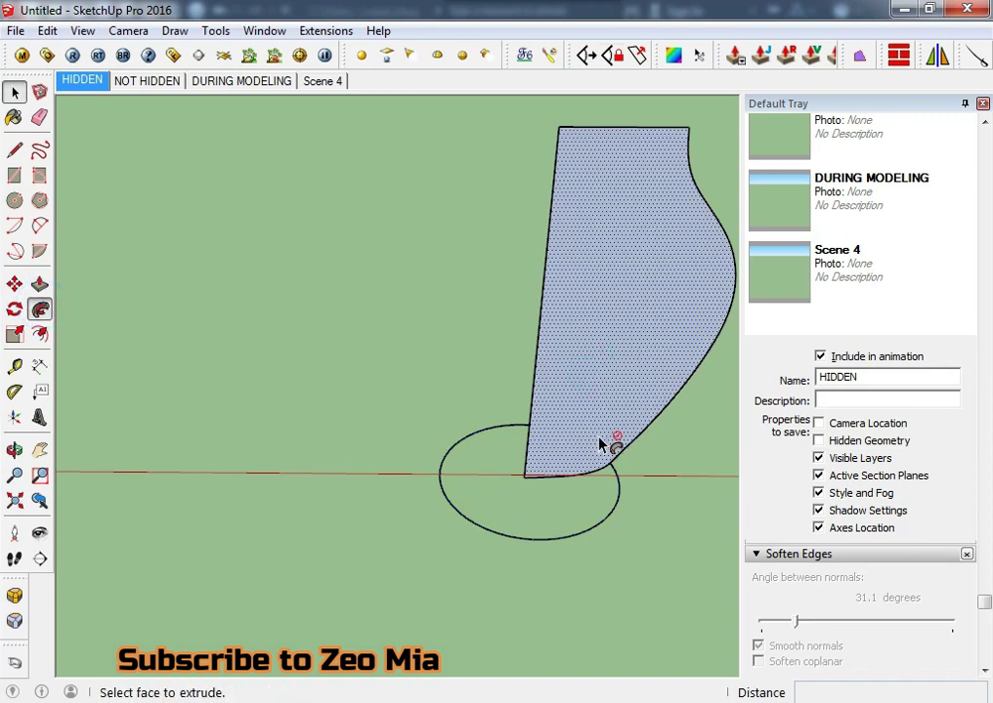
scroll(587, 437, "down", 5)
mouse_move(388, 421)
middle_mouse_down()
mouse_move(316, 381)
mouse_move(330, 304)
mouse_move(329, 370)
mouse_move(678, 455)
mouse_move(239, 342)
mouse_move(324, 401)
mouse_move(572, 428)
mouse_move(314, 371)
mouse_move(337, 514)
mouse_move(332, 547)
middle_mouse_up()
- Undo the right vase's sweep and shrink its base circle to a small ring
scroll(431, 437, "up", 2)
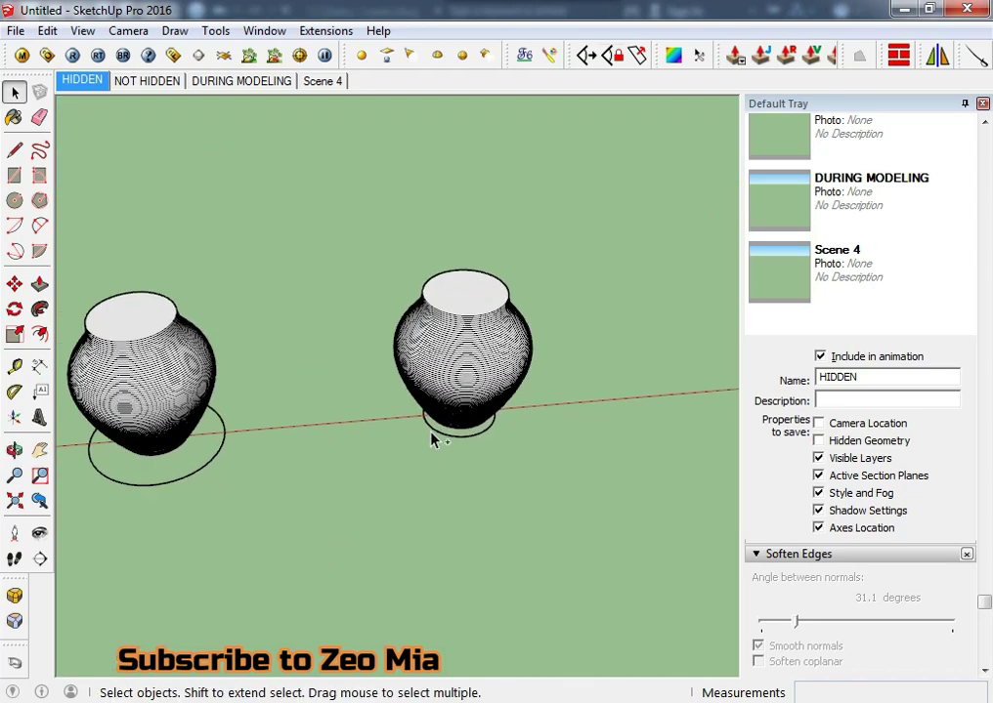
key("ctrl+z")
scroll(445, 430, "up", 3)
left_click(449, 422)
key("s")
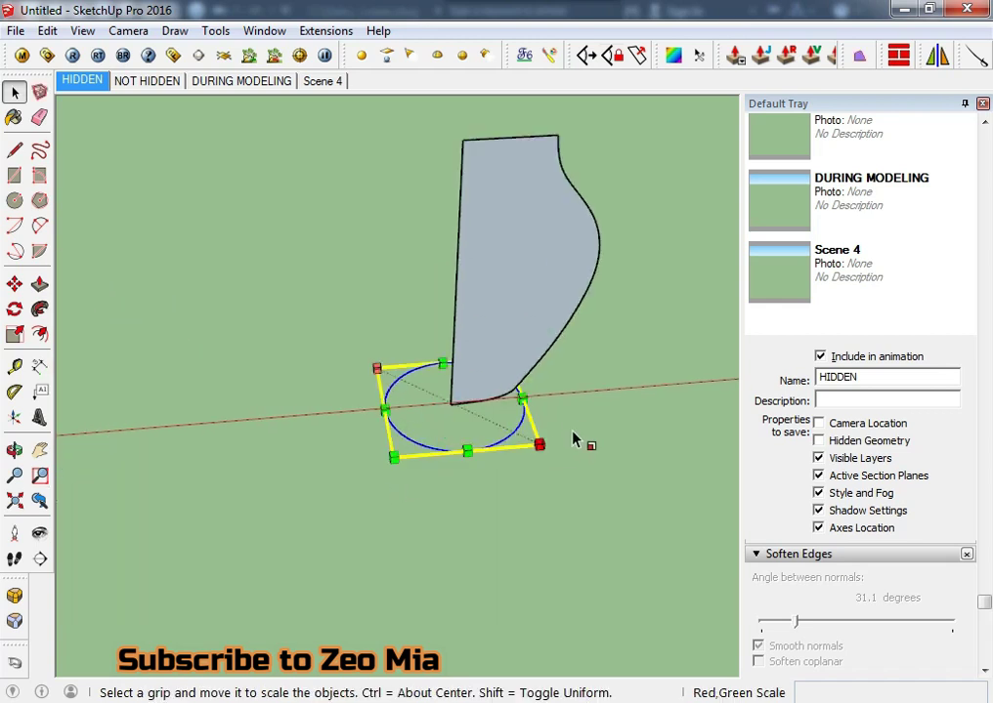
left_click(545, 442)
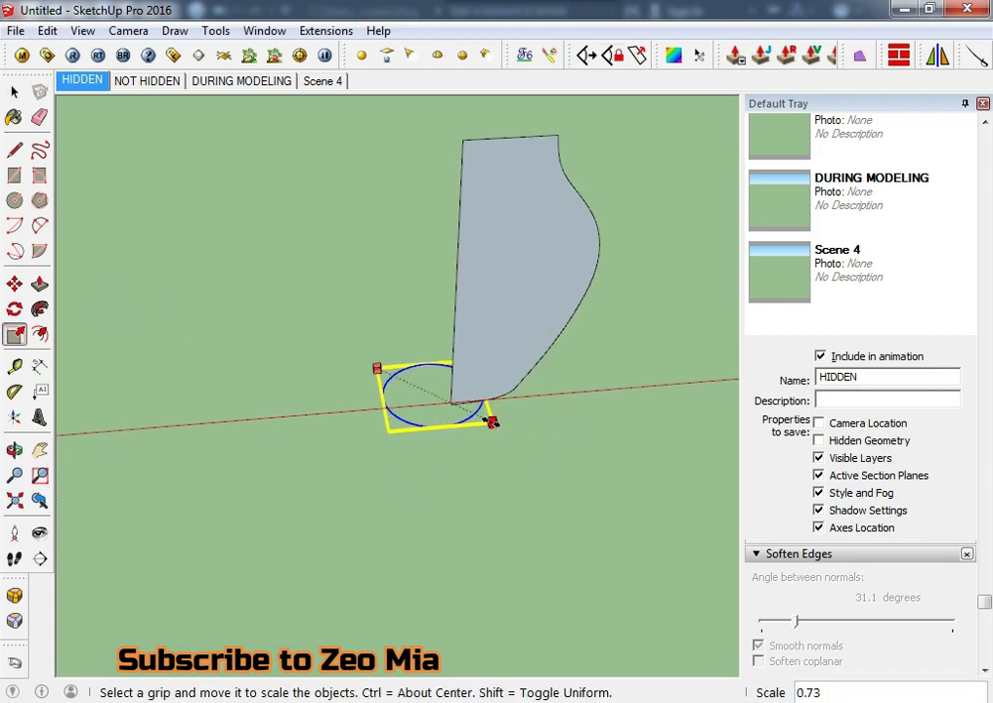
left_click(481, 421)
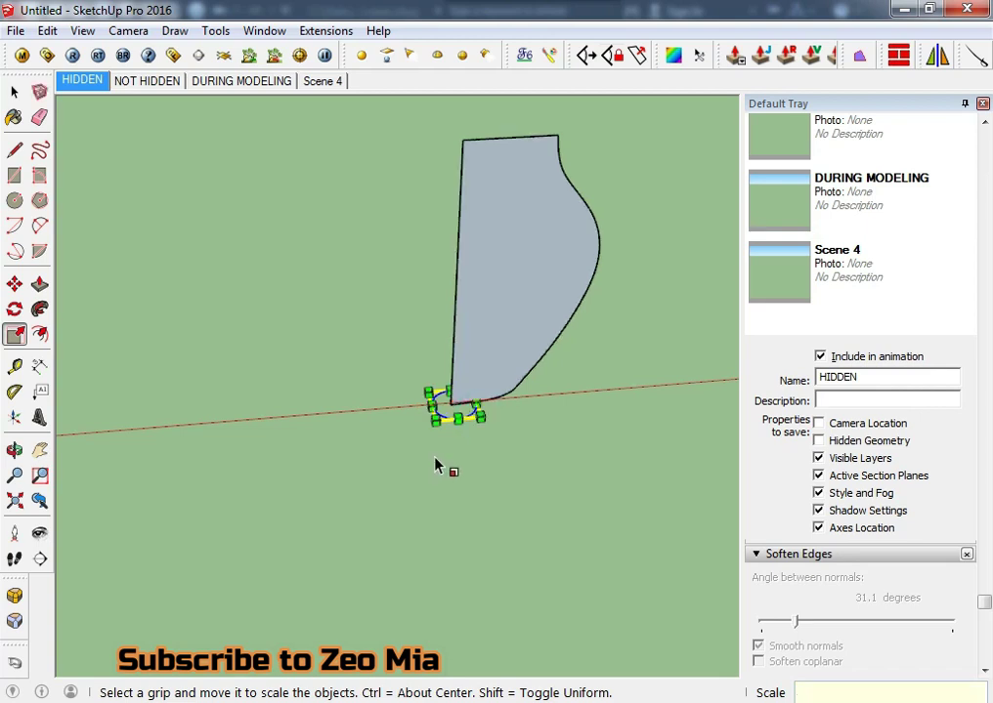
scroll(445, 463, "down", 1)
- Sweep the right profile around the small circle with Follow Me
left_click(39, 310)
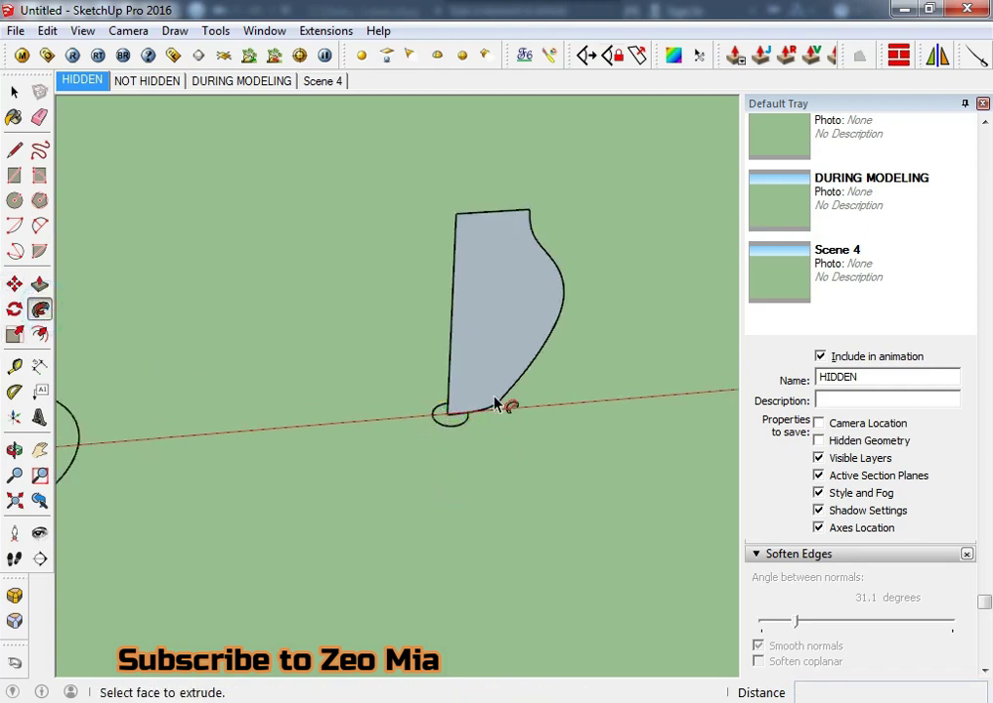
key("space")
left_click(443, 428)
left_click(40, 309)
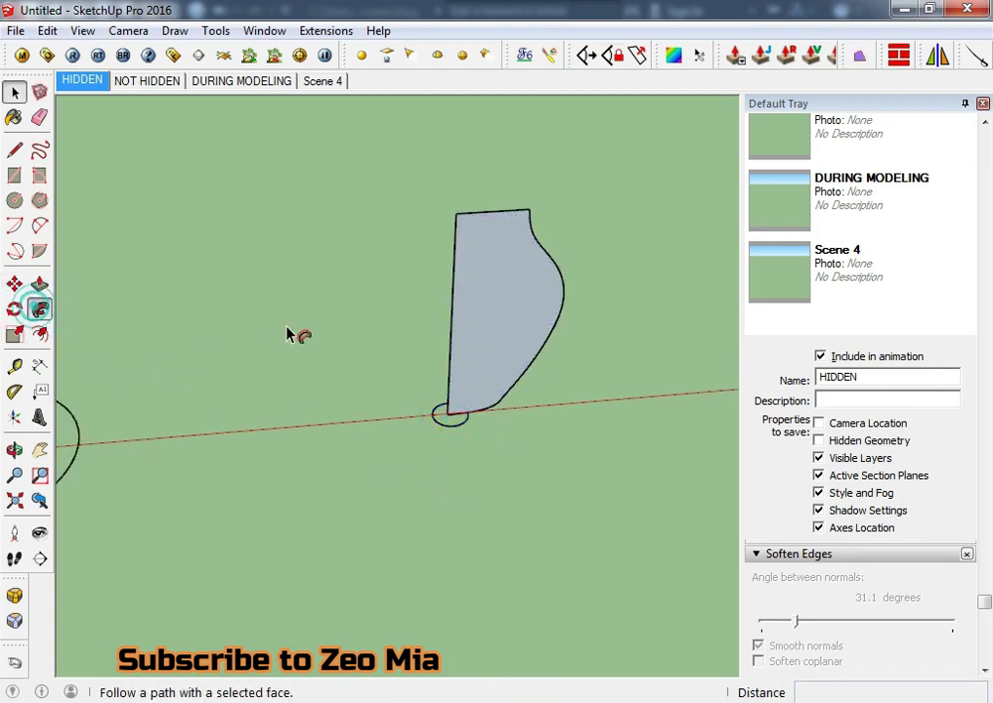
left_click(497, 365)
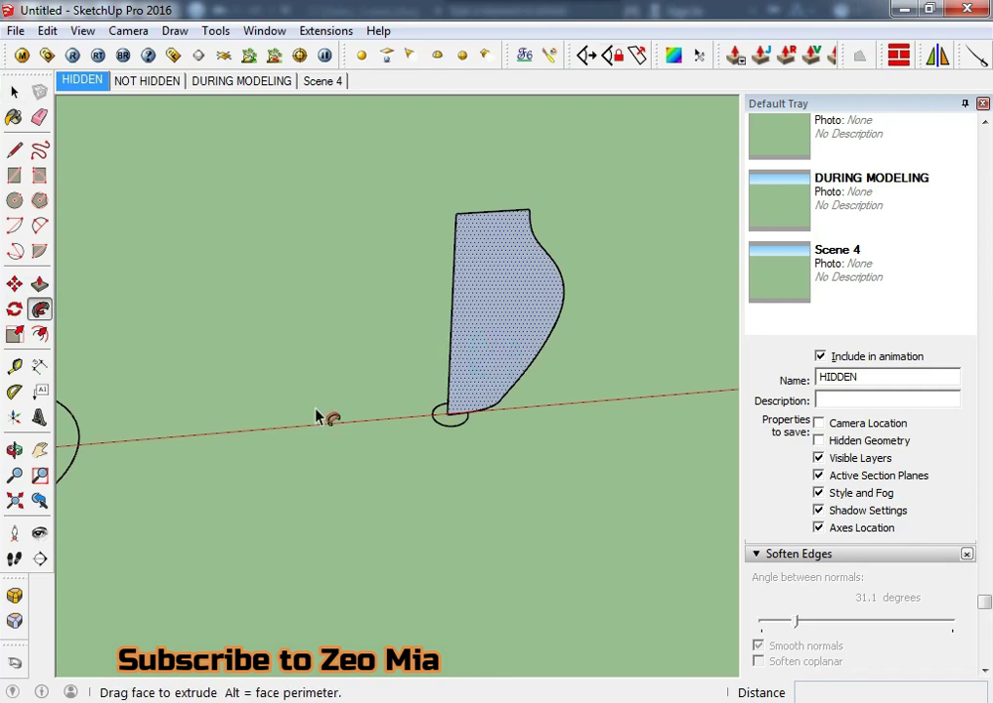
scroll(261, 493, "down", 2)
key("space")
mouse_move(343, 502)
middle_mouse_down()
mouse_move(381, 499)
mouse_move(326, 510)
mouse_move(341, 363)
mouse_move(572, 448)
middle_mouse_up()
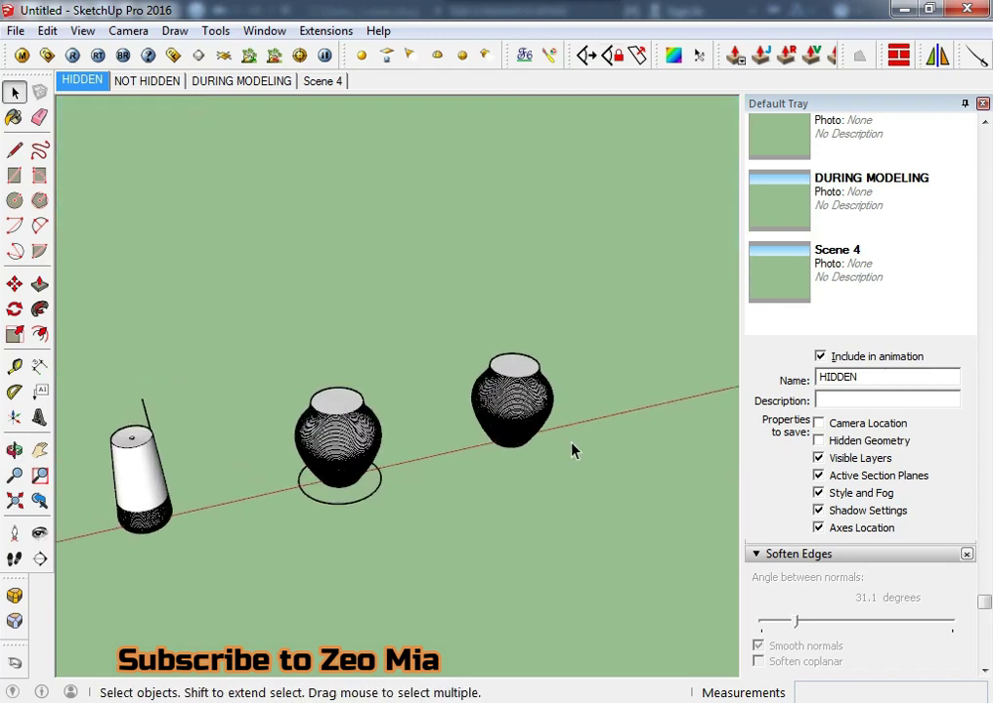
- Soften the right vase's edges to 41.1 degrees and inspect the result
scroll(506, 353, "up", 3)
left_click_drag(310, 122, 664, 660)
left_click(799, 622)
left_click(598, 543)
mouse_move(598, 543)
middle_mouse_down()
mouse_move(432, 313)
mouse_move(399, 404)
mouse_move(422, 186)
mouse_move(337, 317)
mouse_move(480, 438)
middle_mouse_up()
- Undo the softening and the sweep, returning the right vase to its flat profile
key("ctrl+z")
scroll(361, 475, "down", 2)
scroll(335, 452, "down", 2)
key("ctrl+z")
scroll(463, 445, "up", 3)
scroll(389, 524, "up", 3)
- Enlarge the small base circle 16 times around the profile
left_click(350, 521)
key("s")
mouse_move(437, 549)
middle_mouse_down()
mouse_move(354, 514)
mouse_move(438, 507)
middle_mouse_up()
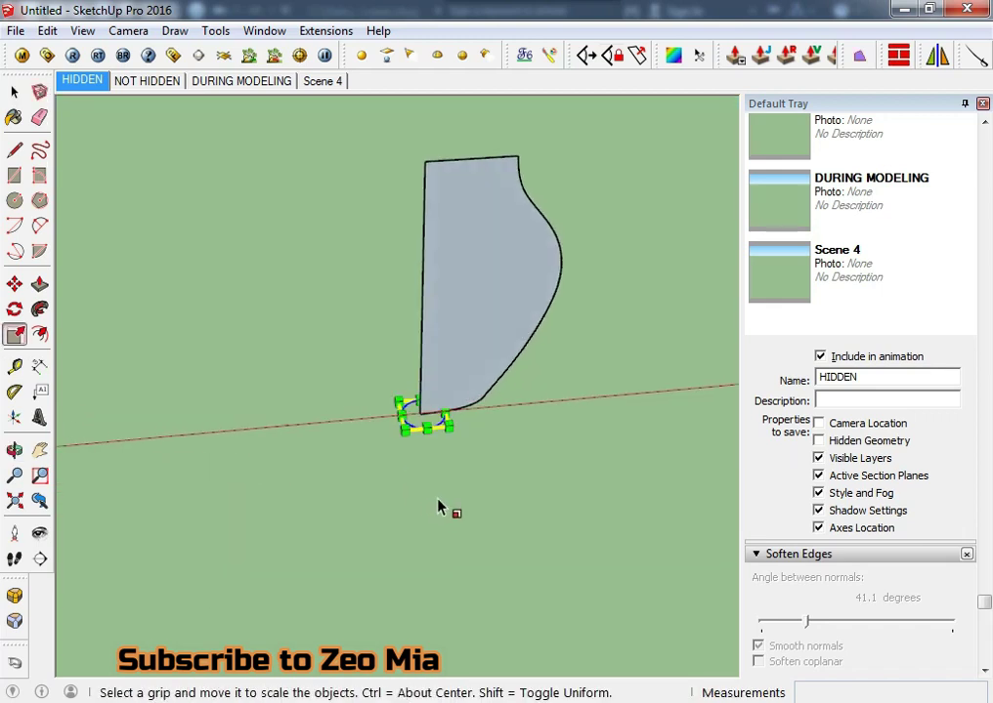
left_click(447, 425)
scroll(537, 467, "down", 2)
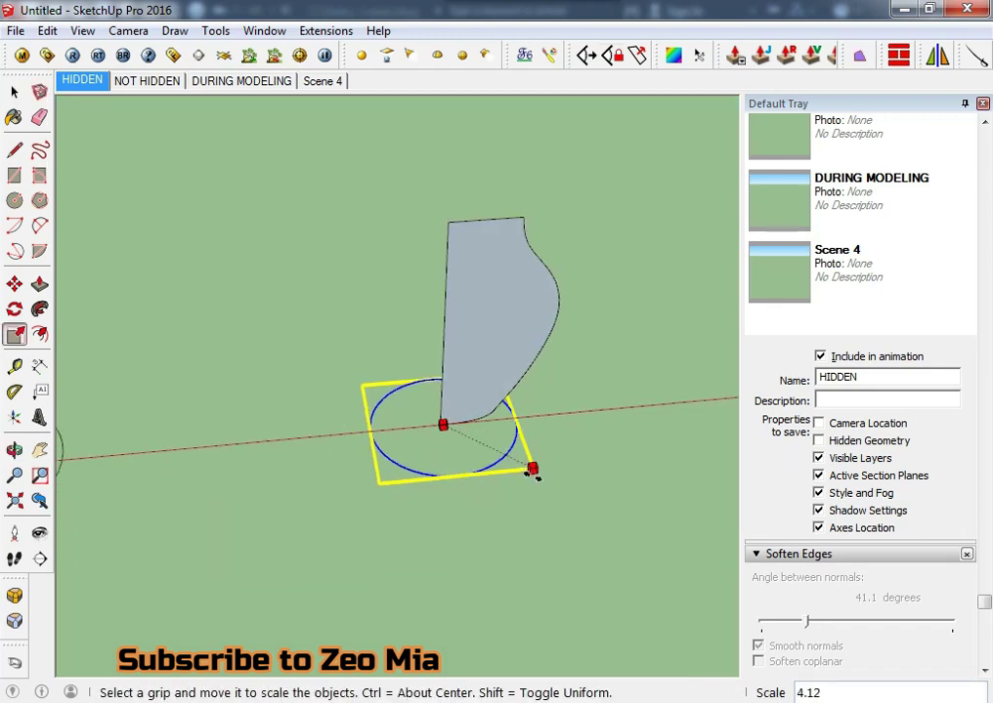
scroll(625, 508, "down", 3)
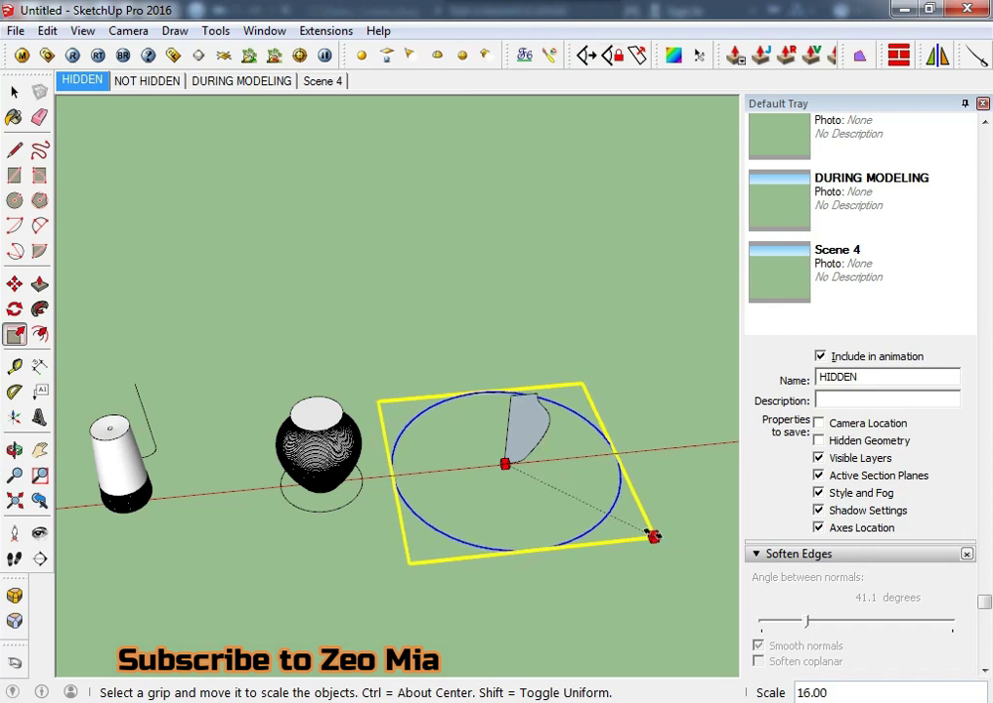
left_click(647, 533)
scroll(547, 498, "up", 1)
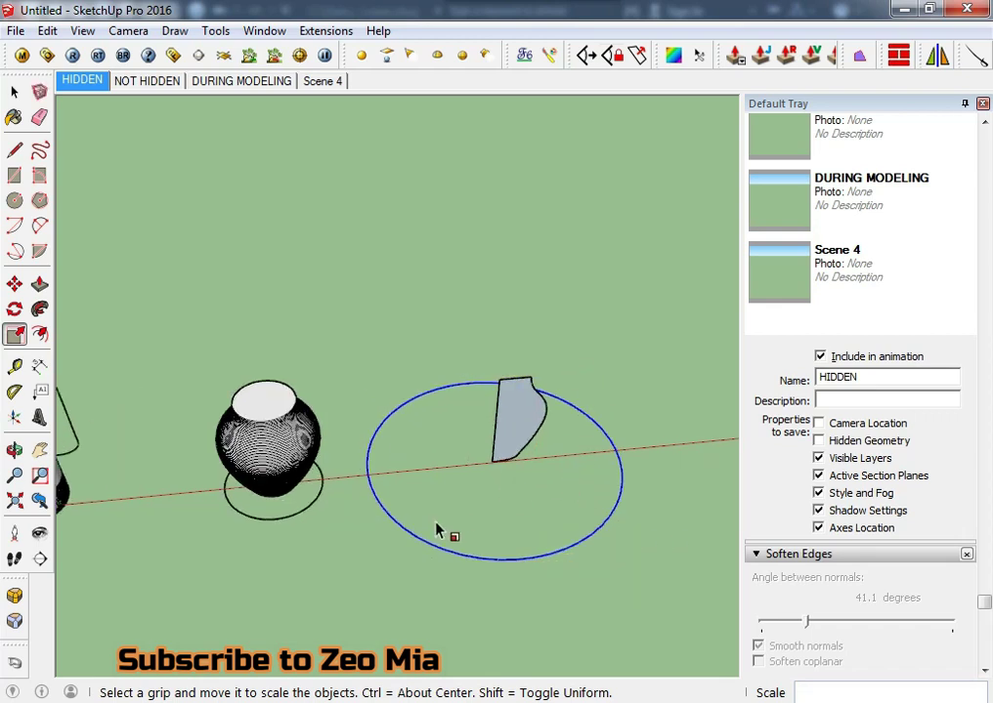
left_click(14, 366)
left_click(39, 309)
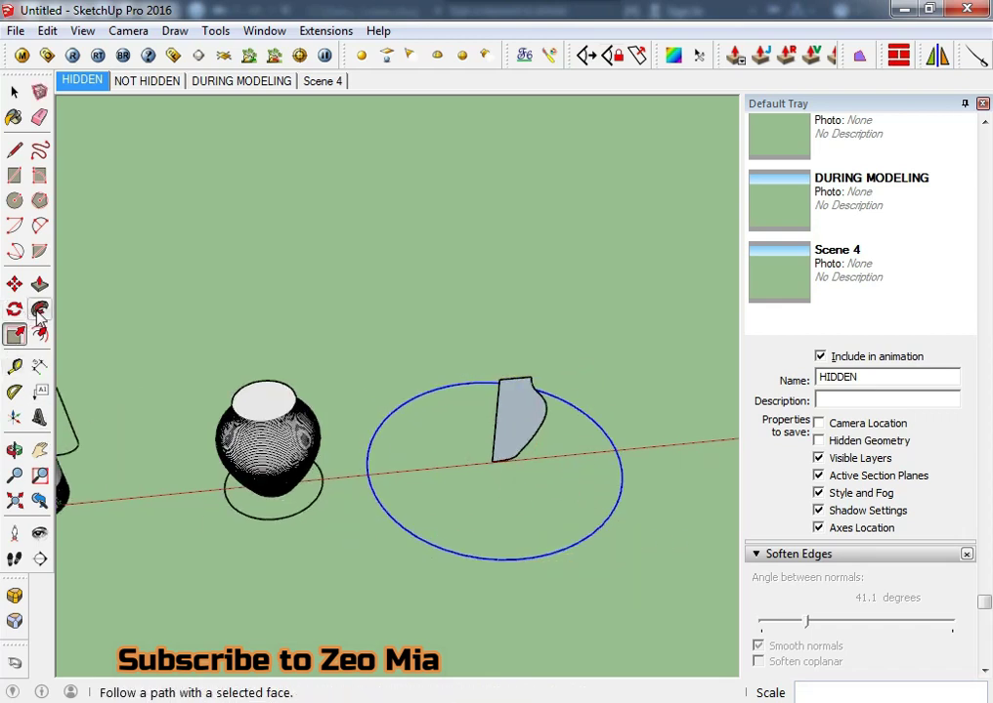
- Sweep the profile face around the circle into a vase and view it from the front
left_click(521, 432)
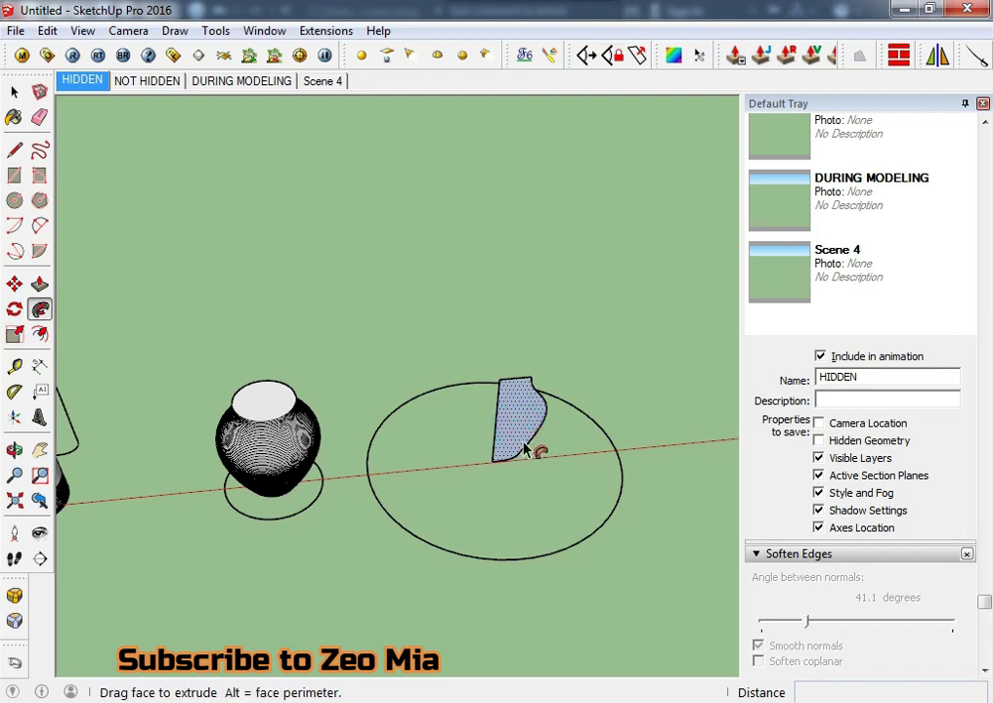
left_click(525, 448)
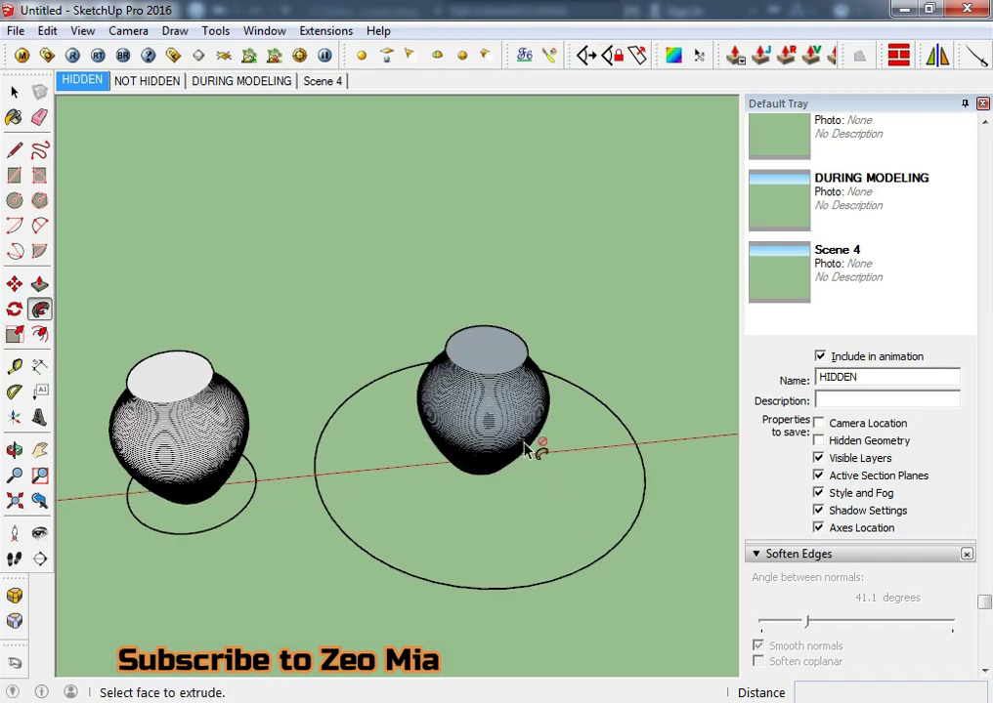
key("space")
scroll(531, 448, "up", 5)
mouse_move(519, 484)
middle_mouse_down()
mouse_move(487, 173)
mouse_move(488, 336)
mouse_move(450, 406)
middle_mouse_up()
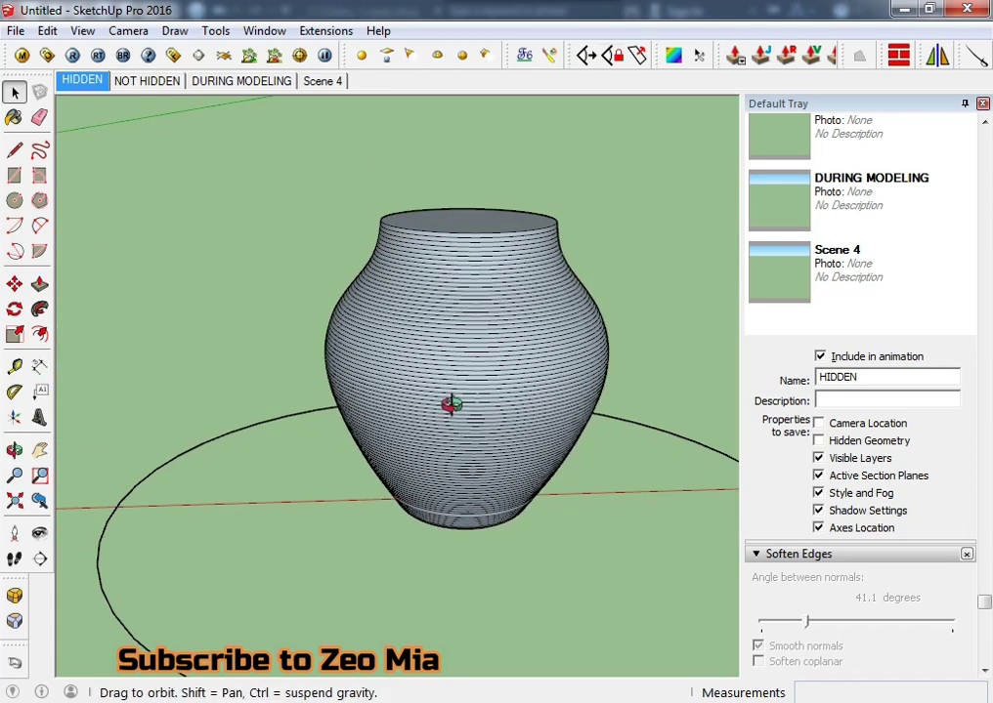
key("space")
key("f")
- Soften the whole vase's edges to 45.7 degrees and reverse its faces to white
left_click_drag(239, 149, 651, 589)
left_click_drag(807, 622, 811, 621)
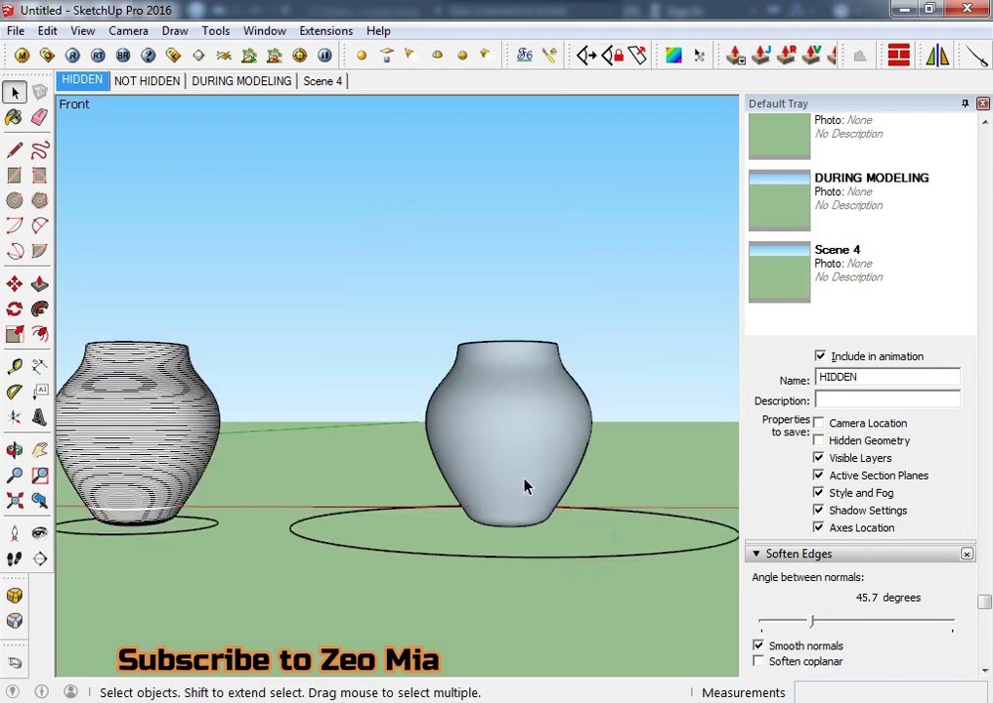
scroll(525, 485, "down", 2)
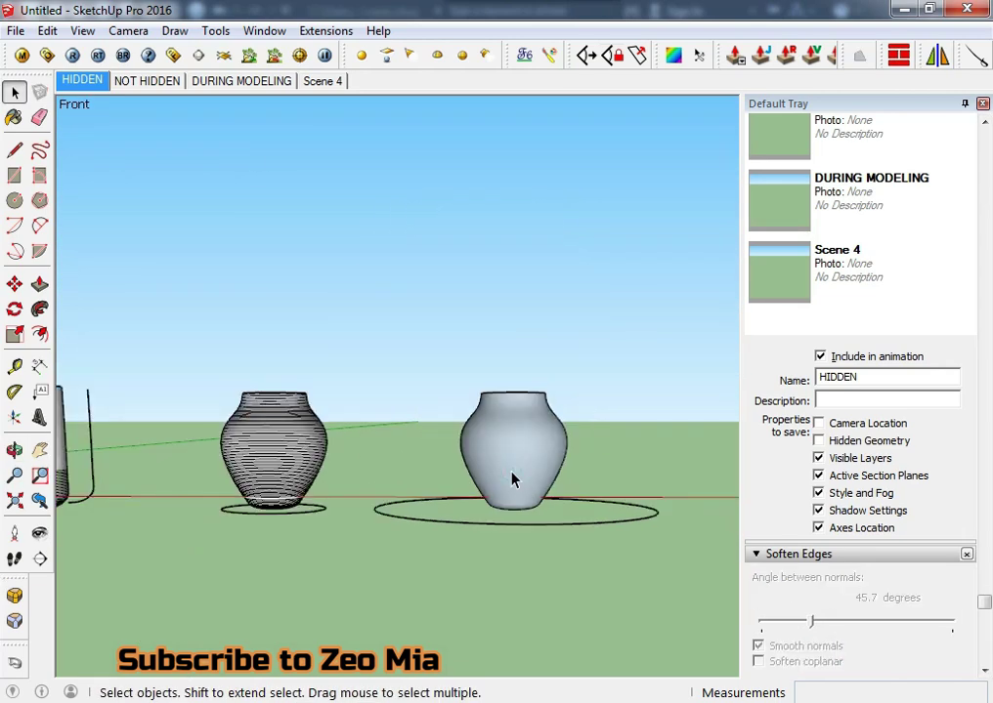
right_click(515, 467)
left_click(571, 244)
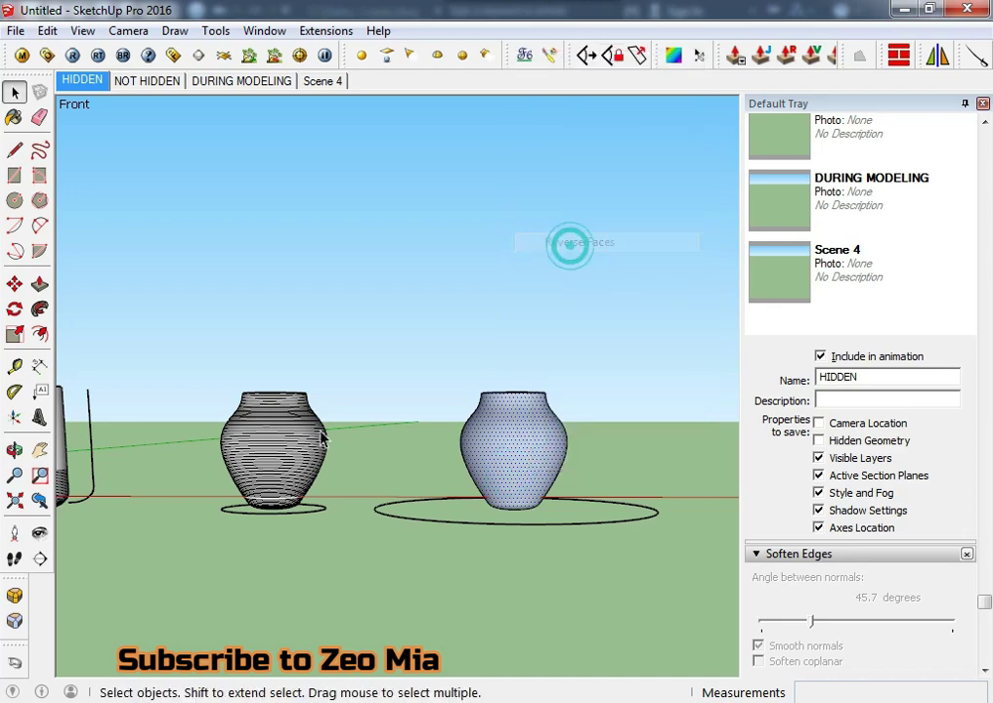
scroll(371, 342, "up", 2)
- Orbit to look down on the vase and bring up actions for its top face
middle_click_drag(173, 454, 293, 477)
scroll(293, 476, "up", 2)
middle_click_drag(49, 566, 559, 290)
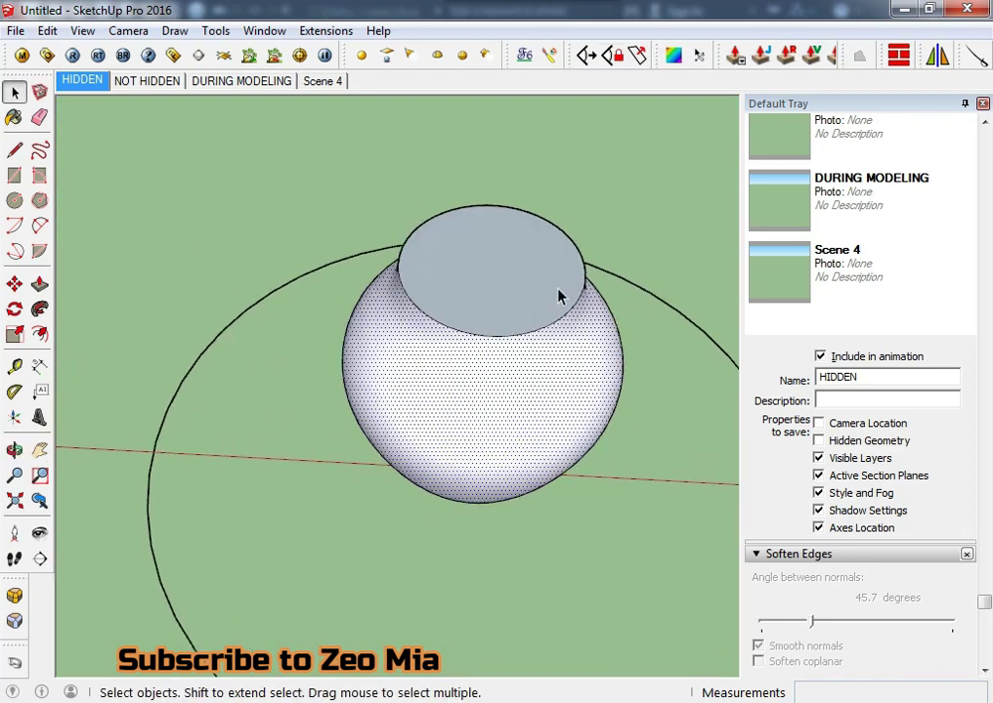
right_click(555, 277)
- Apply Orient Faces to the new vase's top face so it turns white like the others
left_click(594, 470)
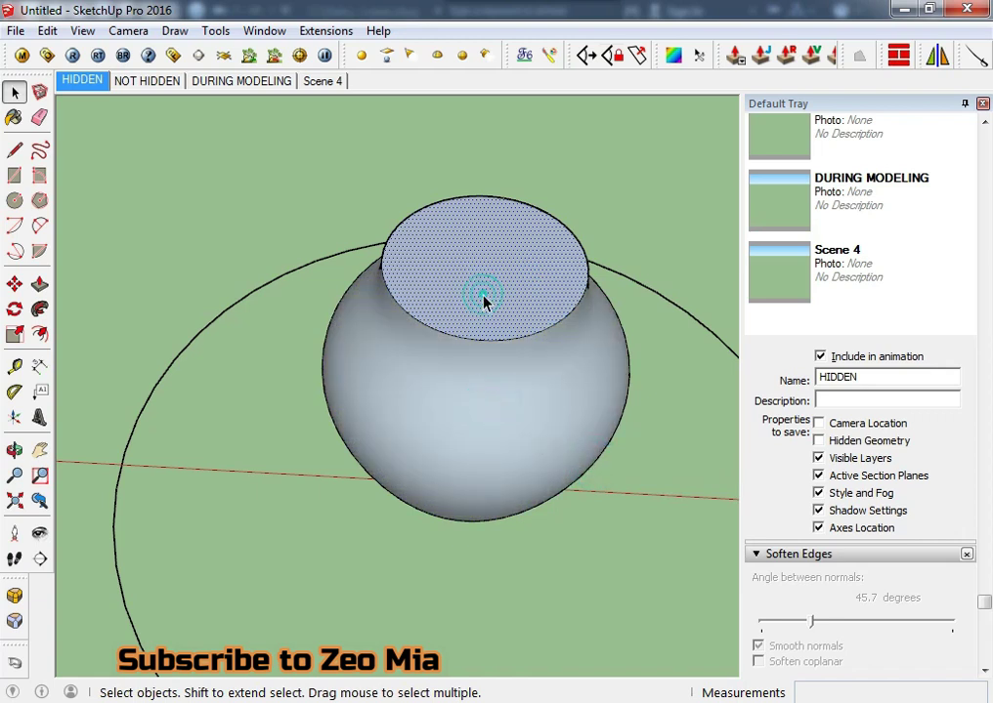
left_click(478, 266)
left_click(410, 398)
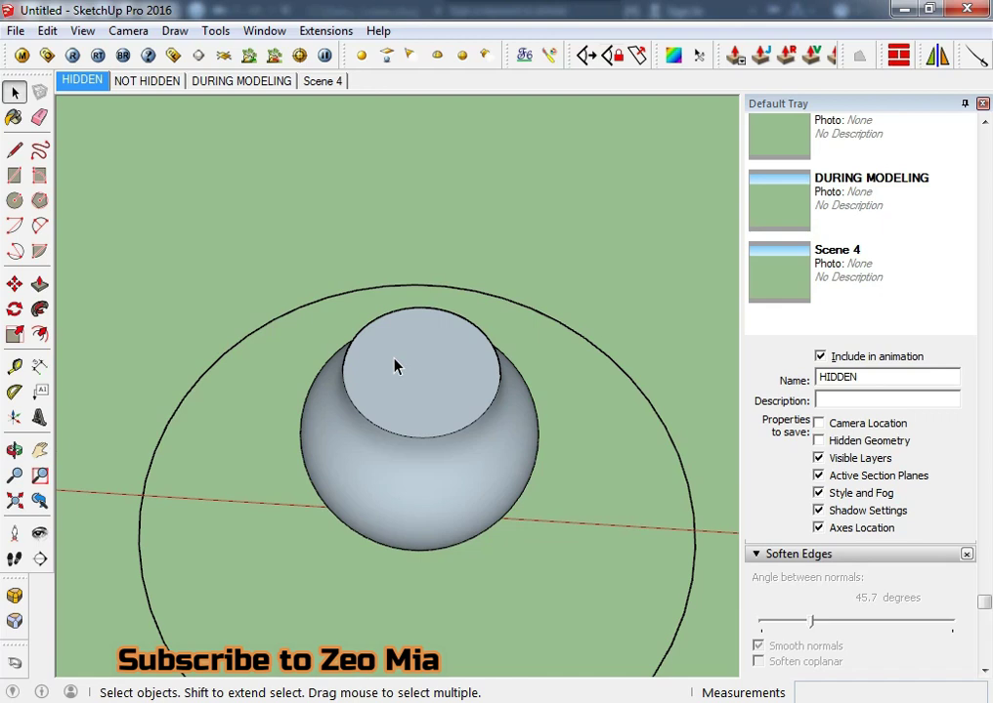
scroll(395, 366, "down", 3)
middle_click_drag(476, 388, 459, 377)
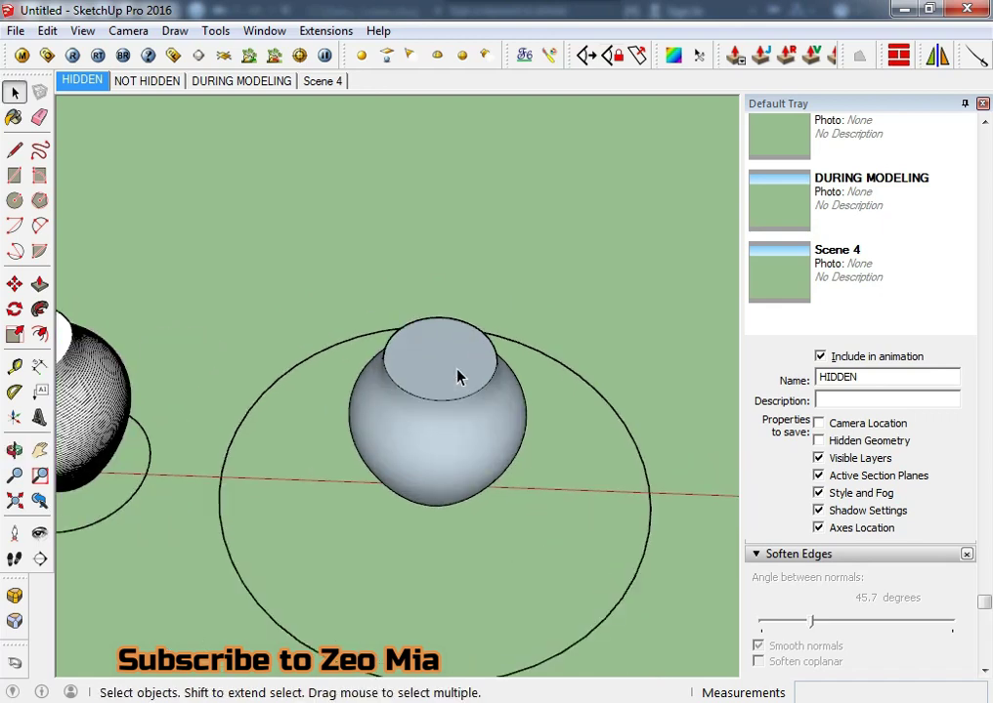
right_click(459, 378)
left_click(503, 469)
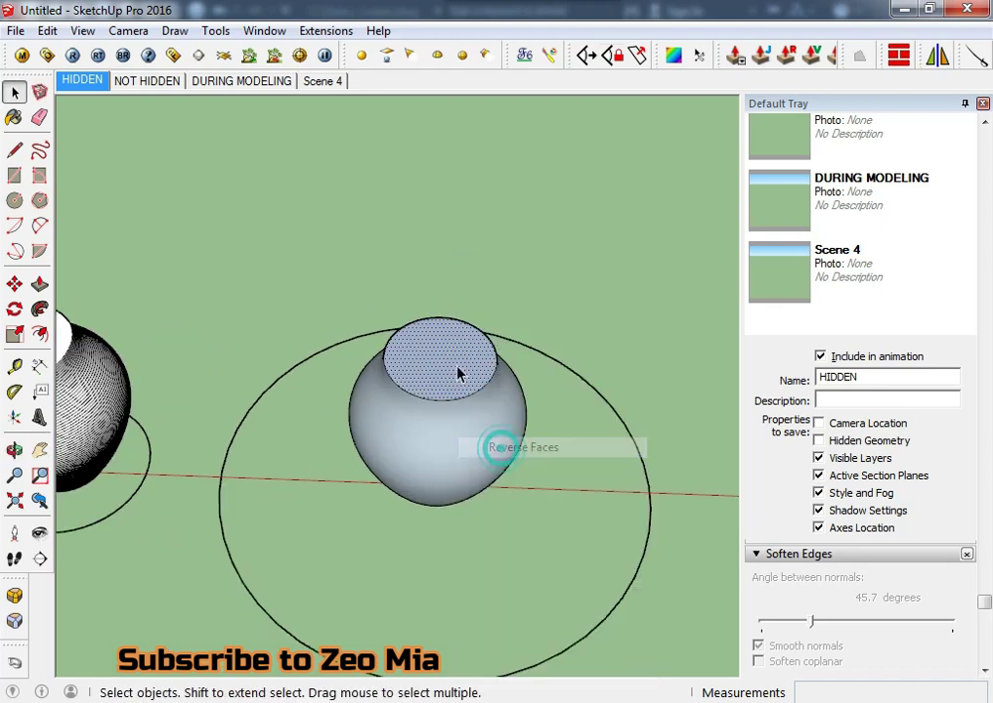
right_click(459, 372)
left_click(510, 472)
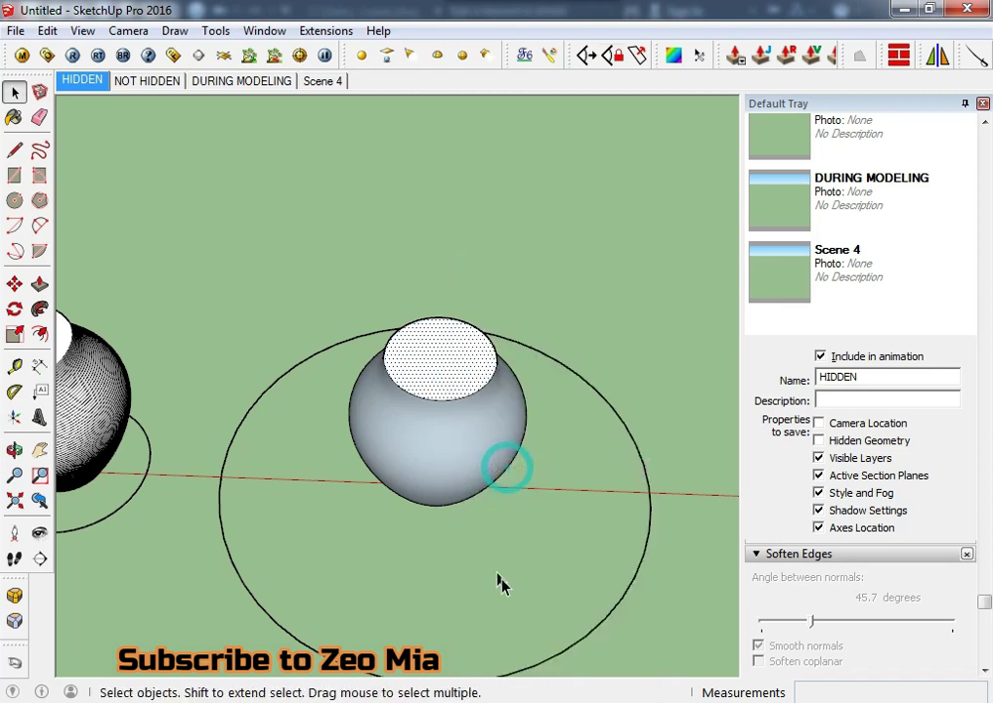
scroll(416, 517, "down", 3)
middle_click_drag(416, 517, 445, 403)
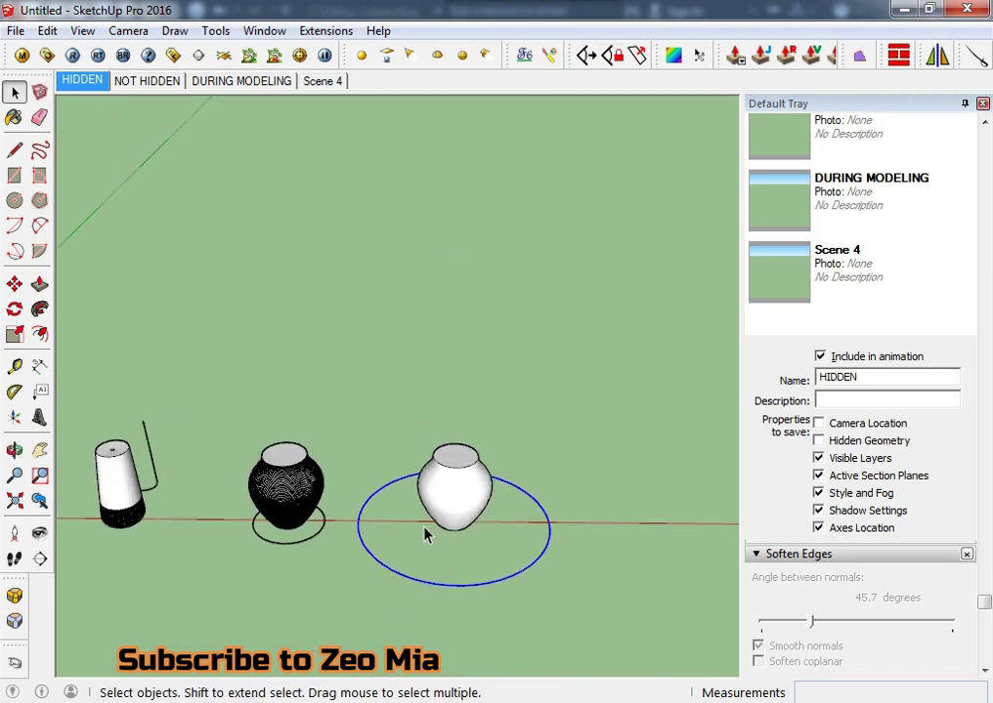
- Soften the new vase's edges to 50.3° with smooth normals
middle_click_drag(188, 515, 425, 588)
scroll(332, 395, "up", 3)
scroll(290, 355, "up", 2)
middle_click_drag(290, 355, 488, 472)
left_click_drag(594, 295, 377, 372)
mouse_move(397, 348)
middle_mouse_down()
mouse_move(570, 545)
mouse_move(421, 372)
middle_mouse_up()
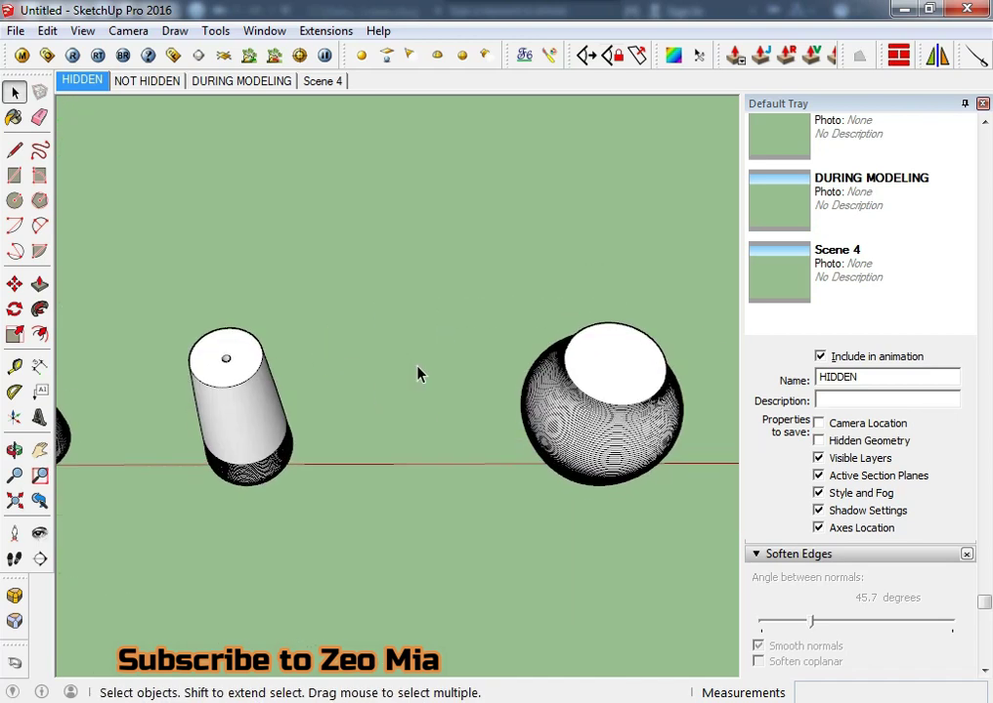
scroll(598, 459, "up", 3)
middle_click_drag(598, 459, 533, 361)
scroll(534, 362, "down", 2)
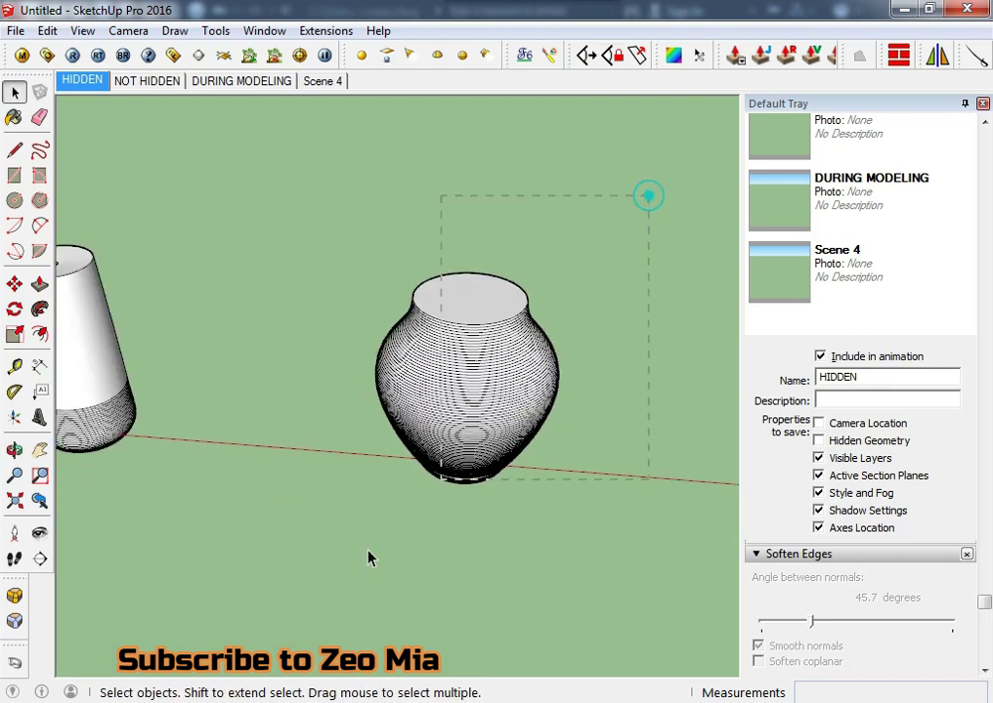
left_click_drag(367, 558, 369, 557)
left_click_drag(811, 622, 816, 622)
left_click(587, 570)
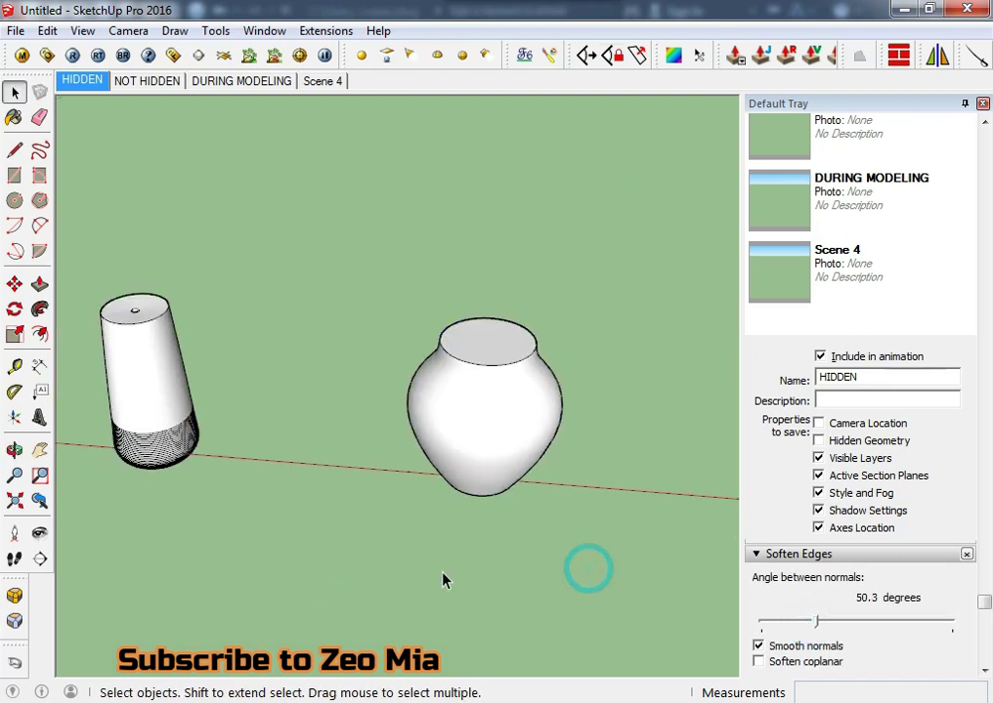
- Soften the tall pitcher's edges to 44.8°, then the vase and gourd together
middle_click_drag(441, 579, 369, 378)
left_click_drag(571, 237, 344, 587)
left_click_drag(817, 622, 810, 621)
left_click(580, 618)
middle_click_drag(523, 501, 404, 310)
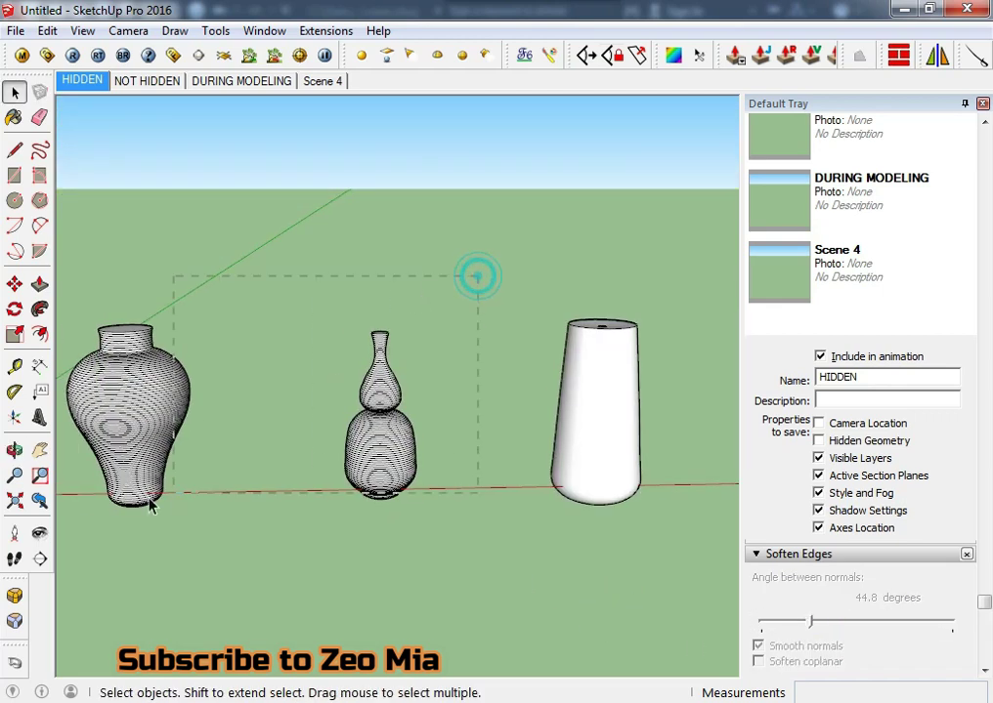
left_click_drag(152, 504, 60, 587)
left_click_drag(813, 622, 810, 621)
left_click(502, 623)
mouse_move(503, 624)
middle_mouse_down()
mouse_move(317, 569)
mouse_move(480, 512)
mouse_move(355, 492)
mouse_move(252, 499)
middle_mouse_up()
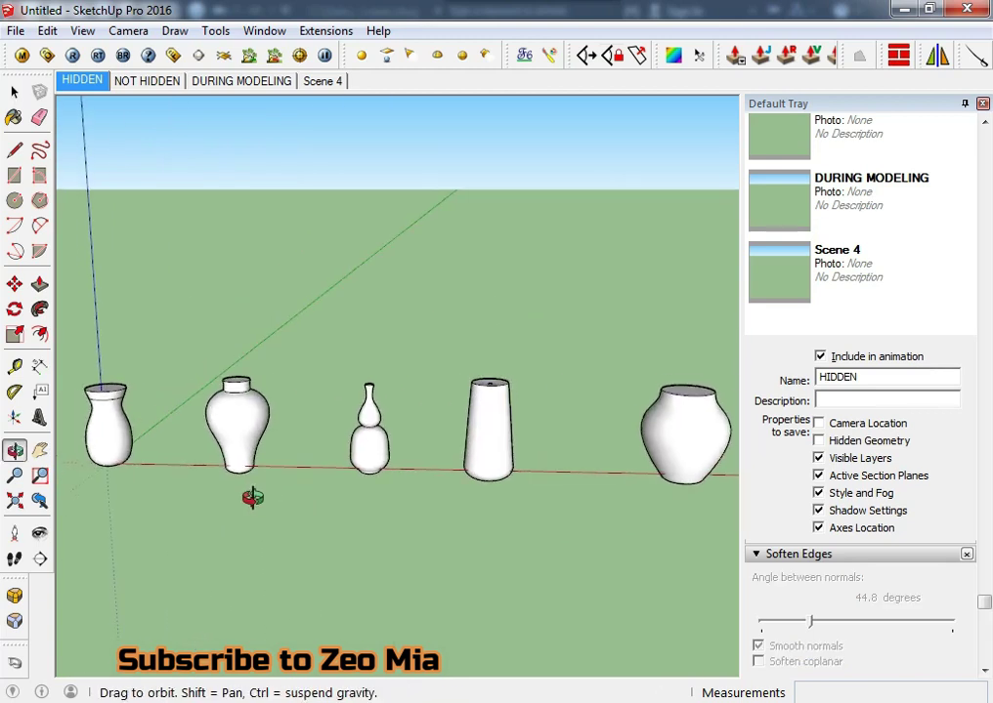
- Select all geometry inside the narrow-necked vase group and run Extensions > Clean-up
scroll(166, 431, "up", 3)
scroll(456, 405, "up", 3)
left_click(470, 394)
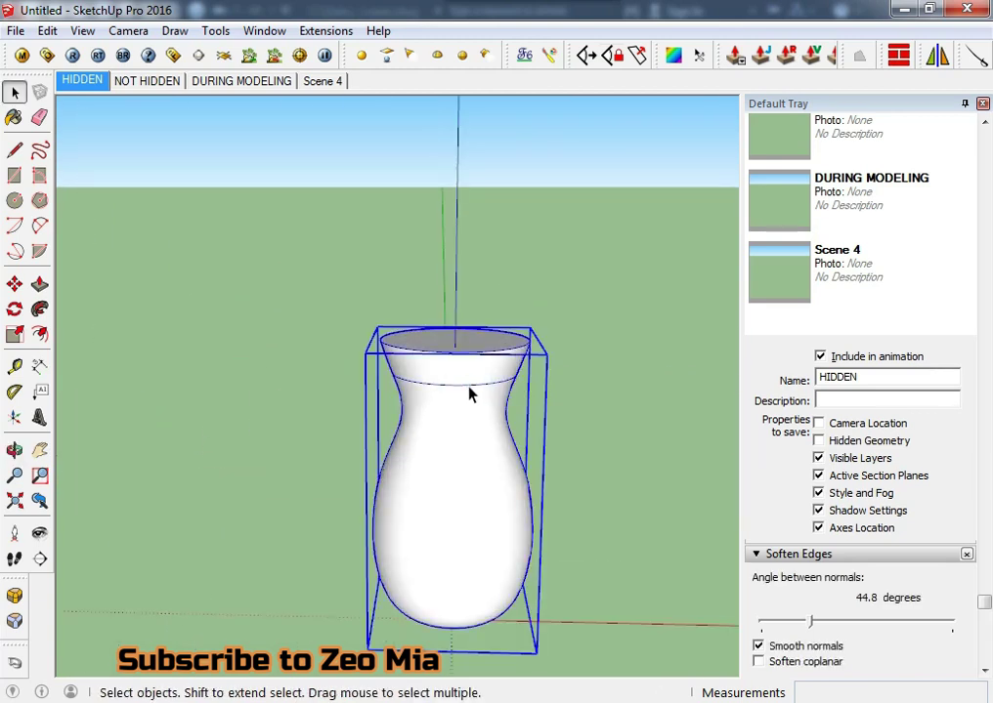
scroll(469, 394, "up", 3)
double_click(469, 394)
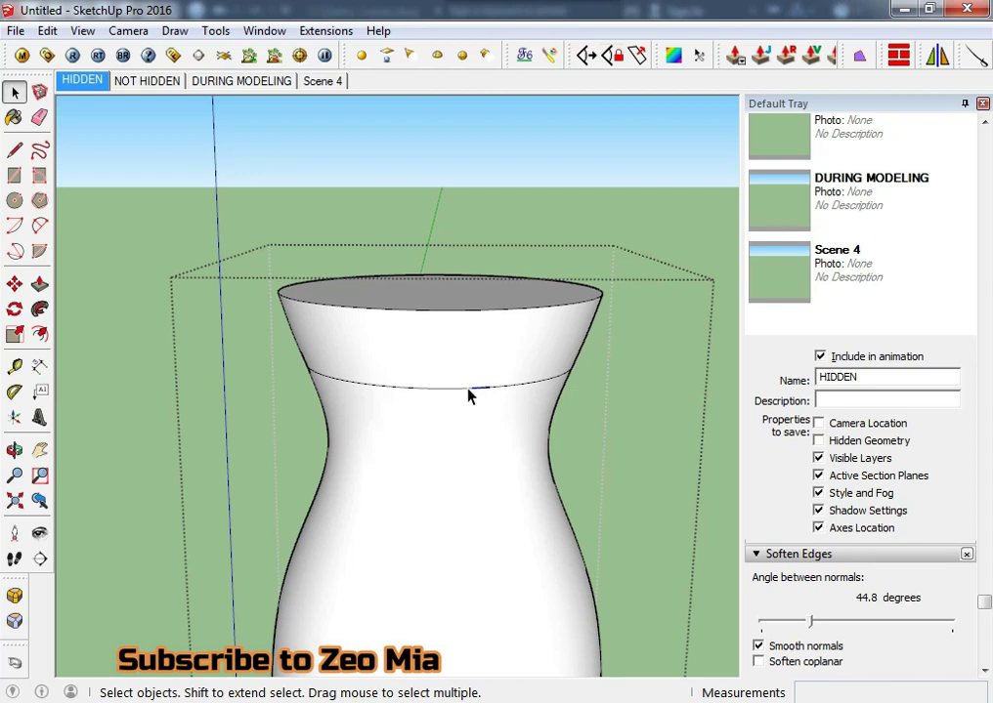
left_click(467, 389)
scroll(467, 391, "down", 5)
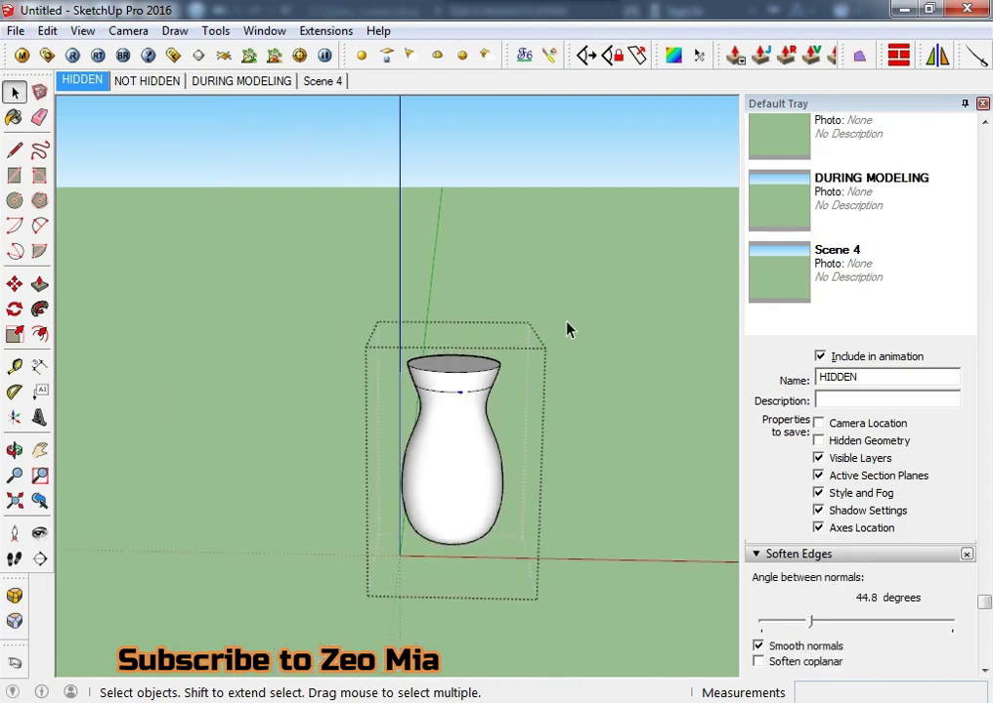
double_click(444, 481)
left_click_drag(573, 262, 303, 645)
left_click(325, 31)
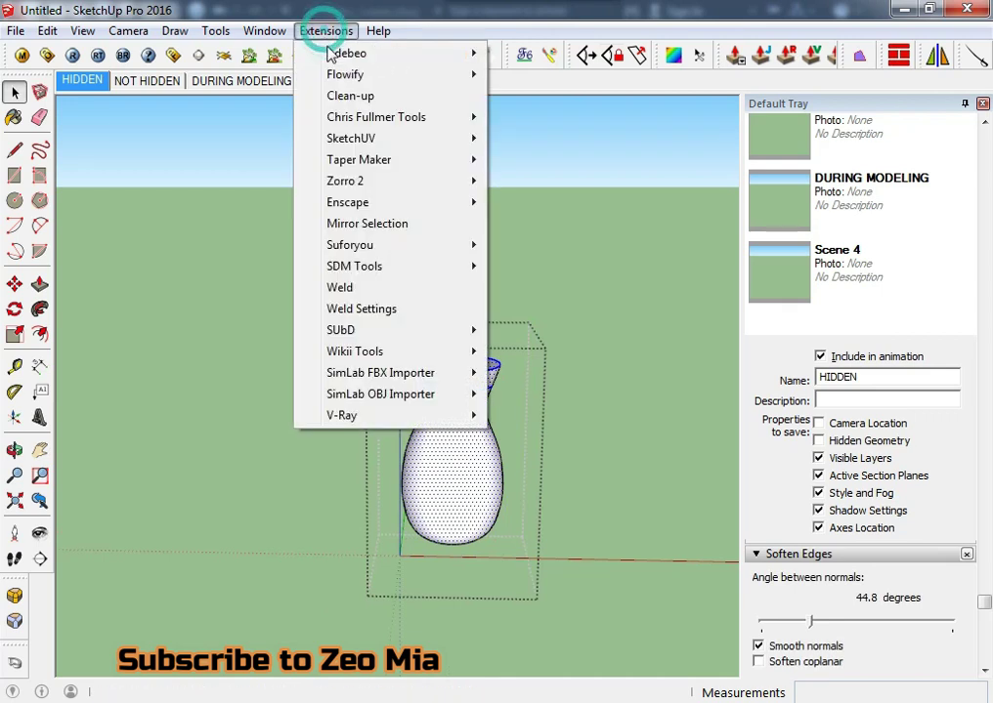
left_click(348, 96)
left_click(599, 513)
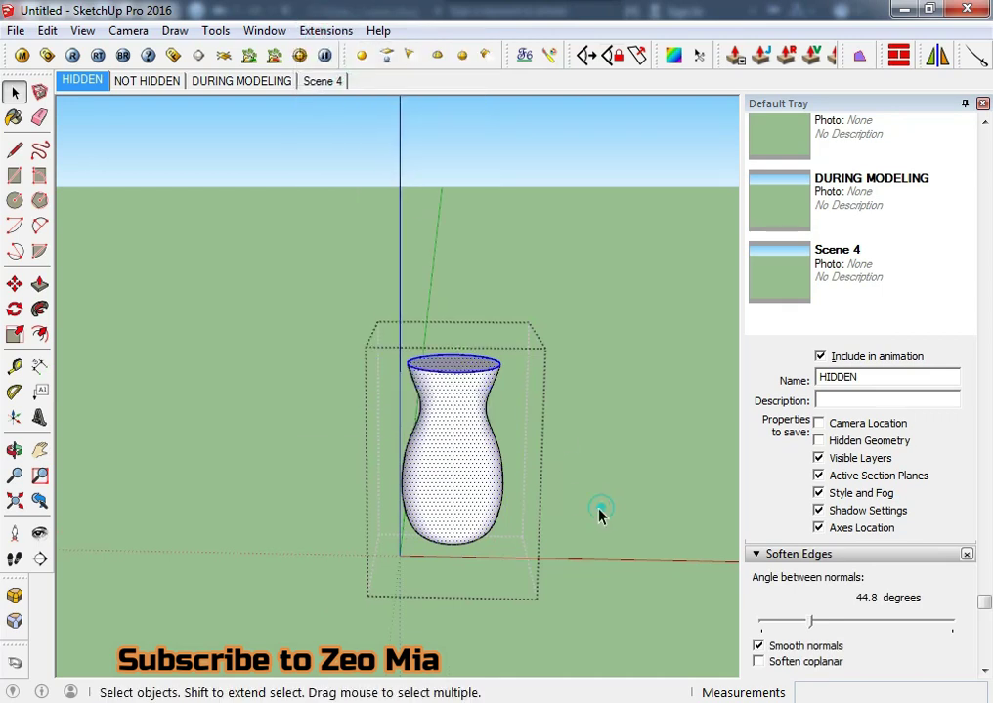
- Orbit and zoom to frame the whole row of six vases
scroll(421, 432, "down", 3)
middle_click_drag(610, 518, 653, 501)
scroll(594, 432, "up", 3)
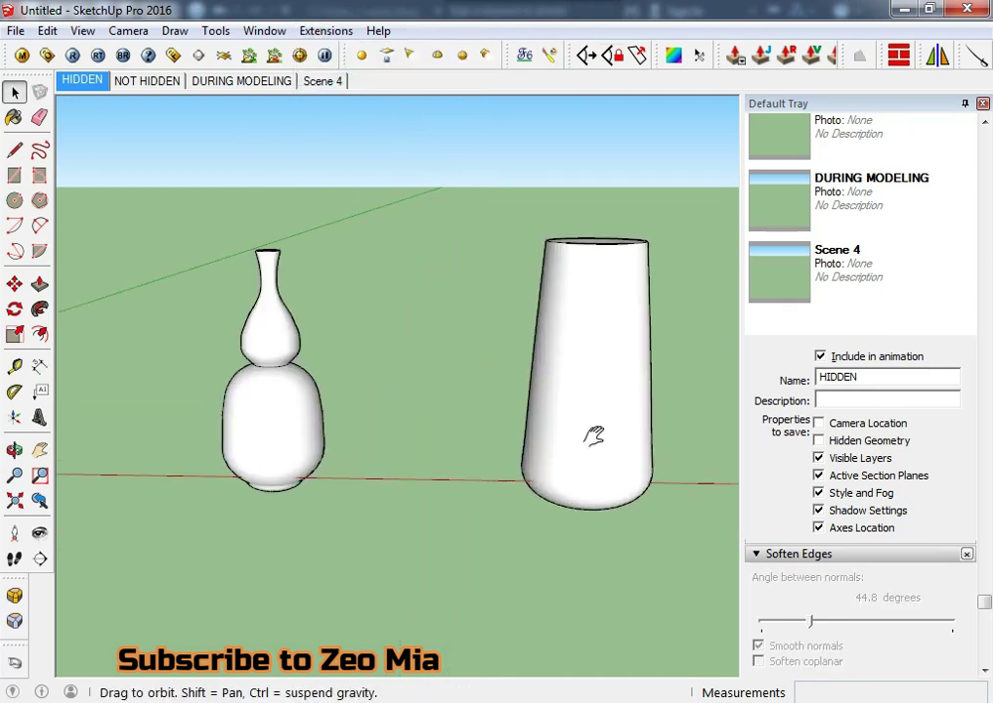
scroll(441, 421, "up", 2)
scroll(411, 444, "down", 3)
middle_click_drag(410, 445, 432, 421)
scroll(495, 439, "down", 2)
middle_click_drag(494, 439, 387, 437)
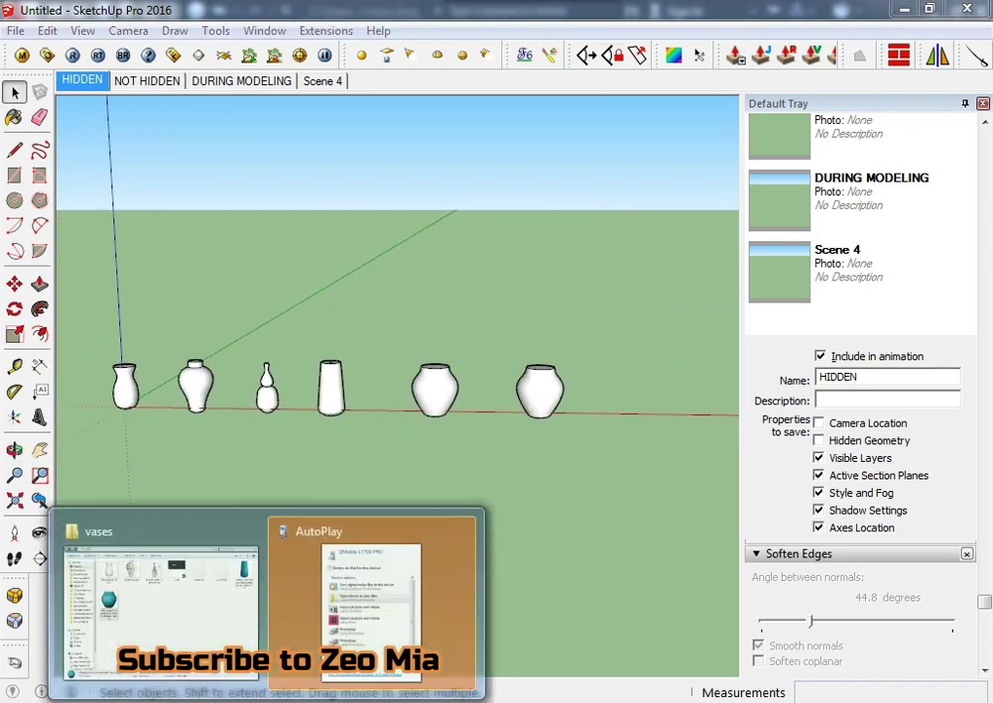
- Bring up the vases folder window, then orbit in close to the narrow-necked vase
left_click(174, 621)
mouse_move(231, 153)
left_mouse_down()
mouse_move(410, 430)
mouse_move(158, 446)
left_mouse_up()
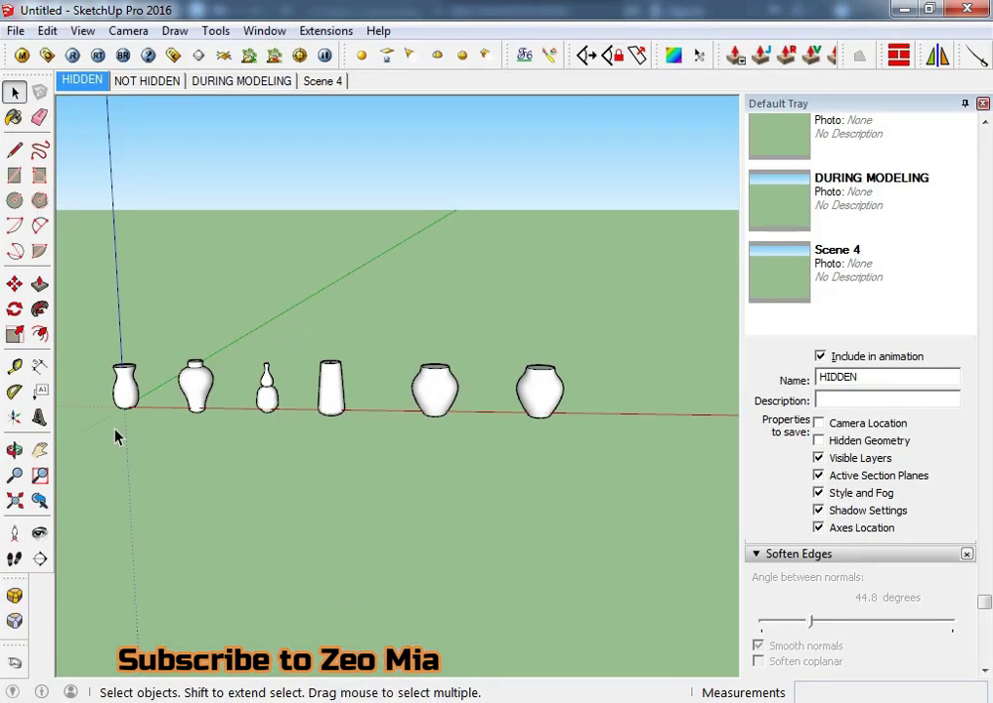
middle_click_drag(115, 437, 355, 449)
scroll(379, 449, "up", 2)
scroll(325, 344, "up", 2)
scroll(372, 441, "up", 2)
scroll(395, 412, "down", 4)
scroll(467, 420, "up", 4)
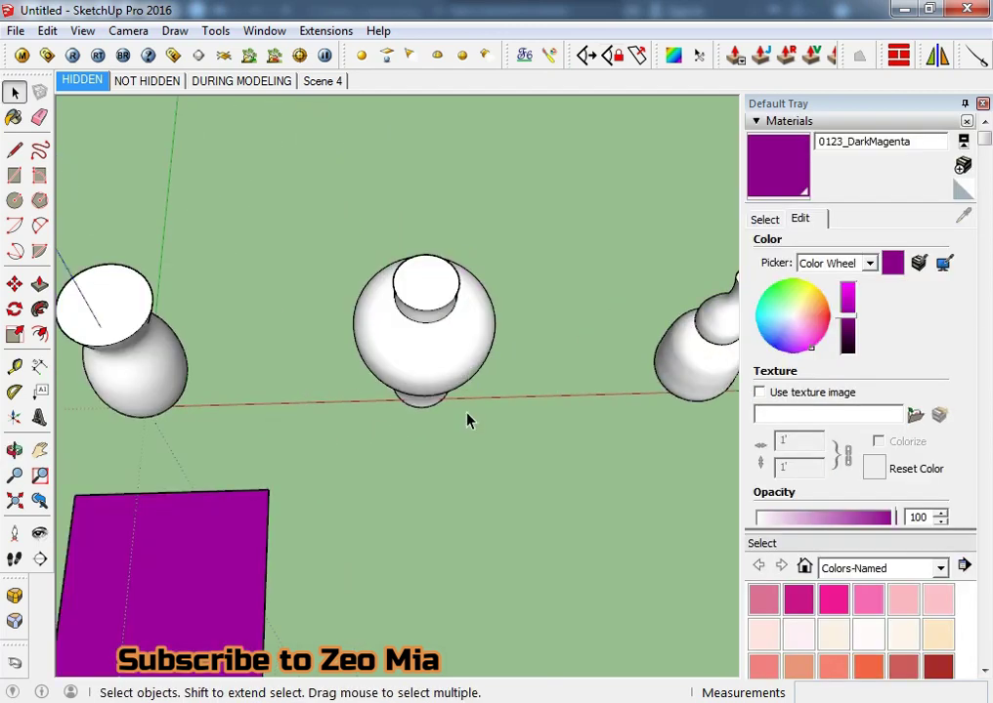
middle_click_drag(467, 420, 443, 278)
mouse_move(166, 332)
middle_mouse_down()
mouse_move(415, 435)
mouse_move(352, 637)
middle_mouse_up()
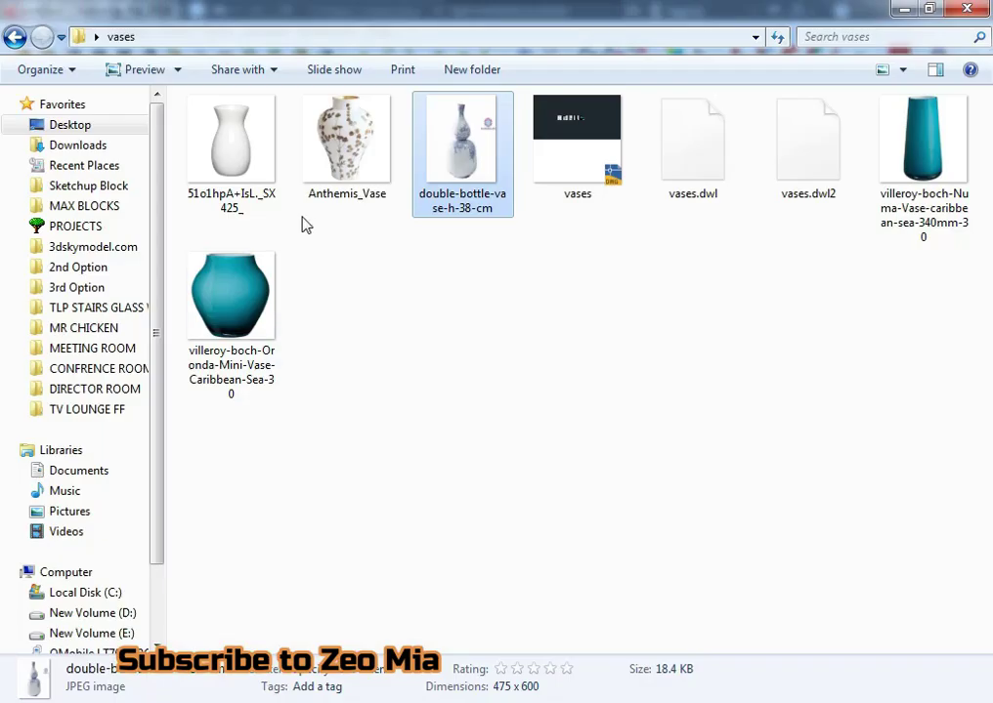
- Open the vase reference photo, then close it and return to the model
double_click(228, 145)
key("alt+F4")
key("alt+Tab")
scroll(388, 437, "up", 2)
- Orbit to look down into the vase top and select the vase
middle_click_drag(418, 310, 421, 281)
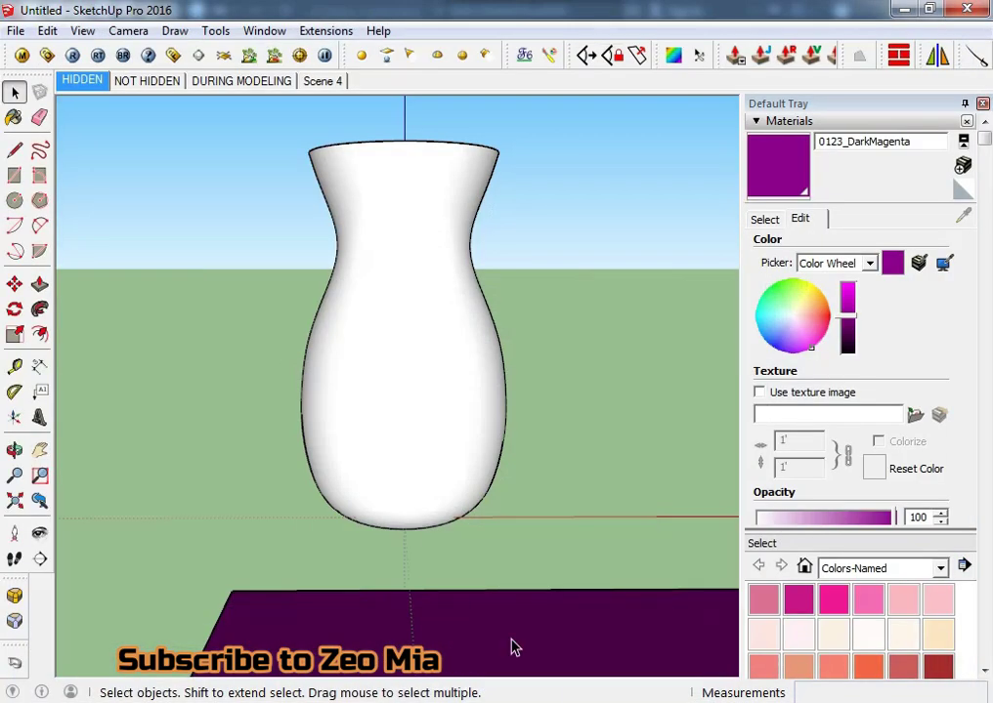
mouse_move(512, 647)
middle_mouse_down()
mouse_move(339, 339)
mouse_move(406, 230)
middle_mouse_up()
left_click(401, 274)
- Delete the vase's top face inside its group to hollow it out
double_click(401, 274)
middle_click_drag(400, 273, 374, 240)
left_click(374, 239)
key("Delete")
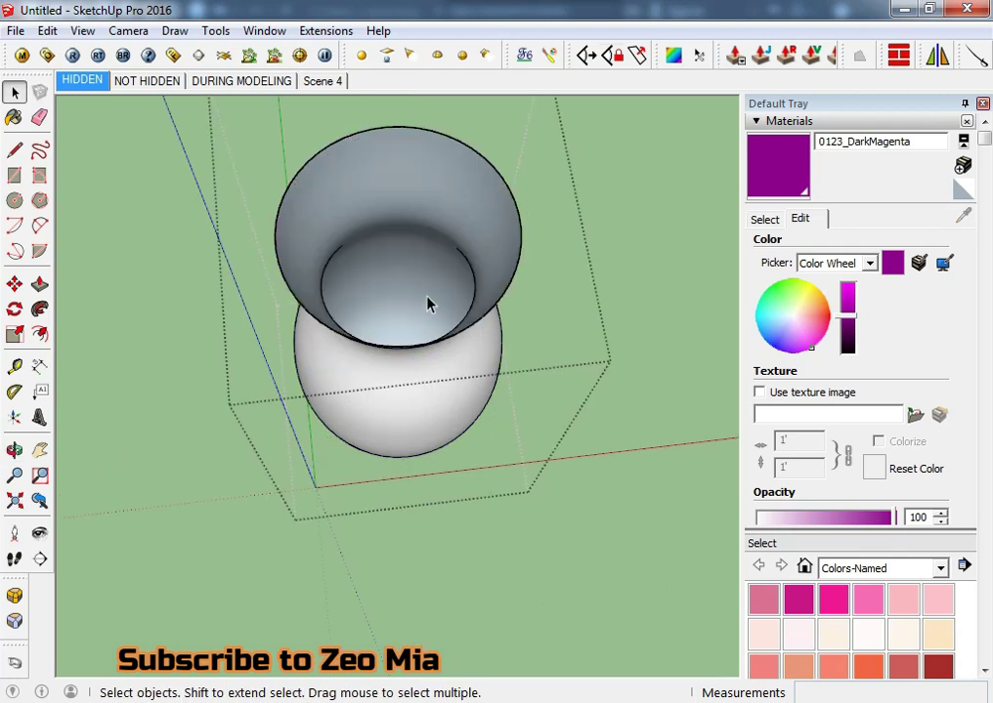
middle_click_drag(428, 299, 357, 210)
- Select all vase faces and thicken them 2 inches with Joint Push Pull
triple_click(358, 210)
left_click(763, 52)
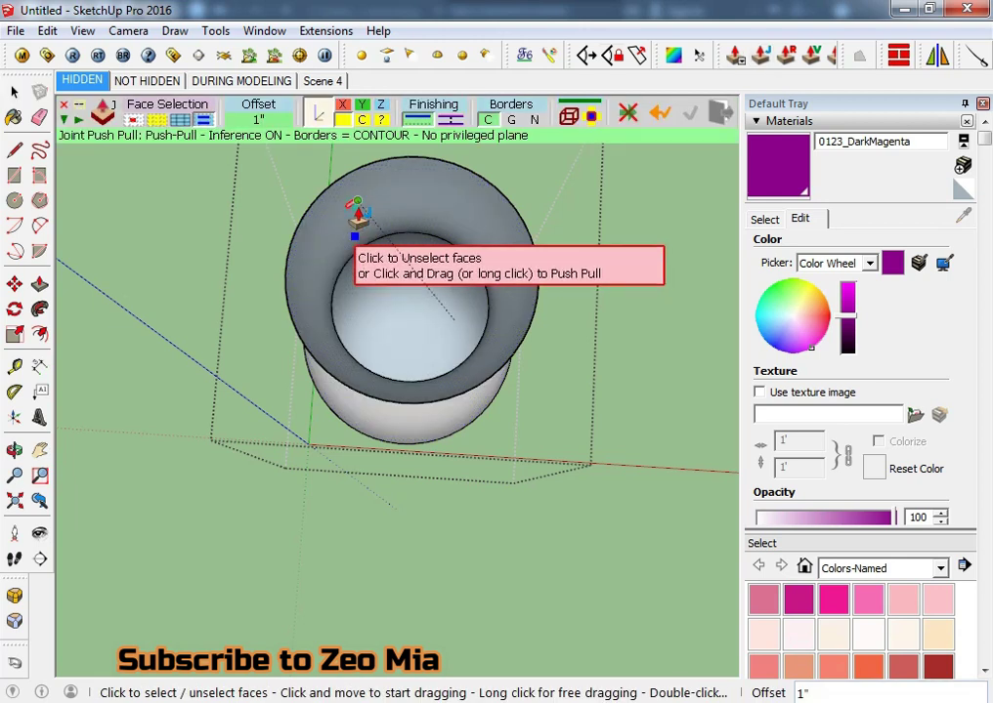
mouse_move(360, 237)
left_mouse_down()
mouse_move(371, 247)
mouse_move(381, 231)
left_mouse_up()
key("Return")
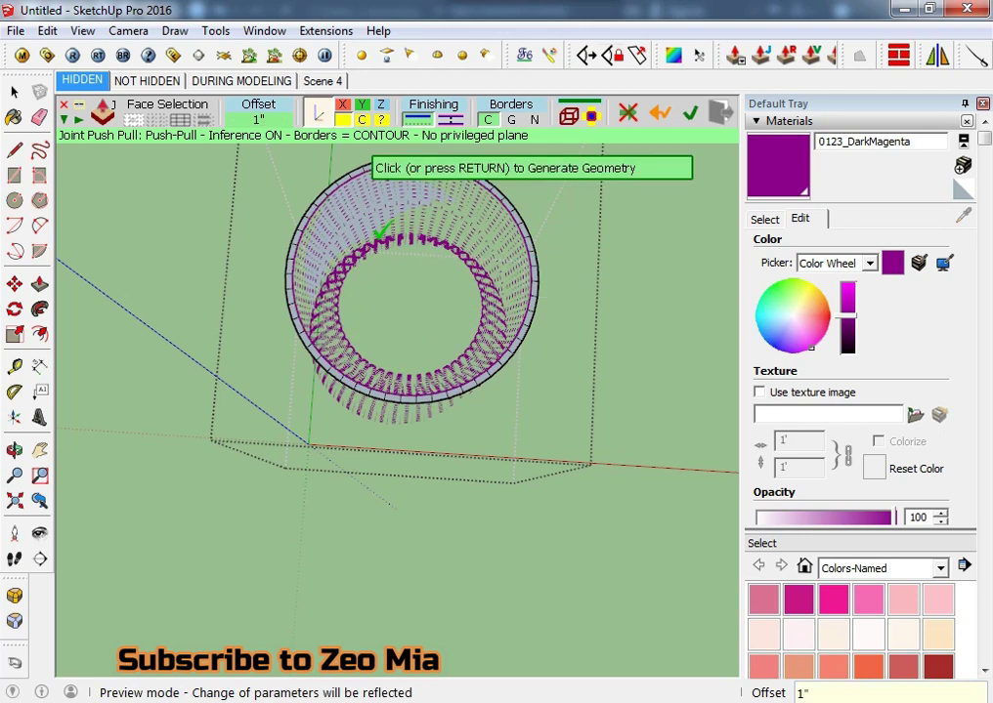
type("2")
key("Return")
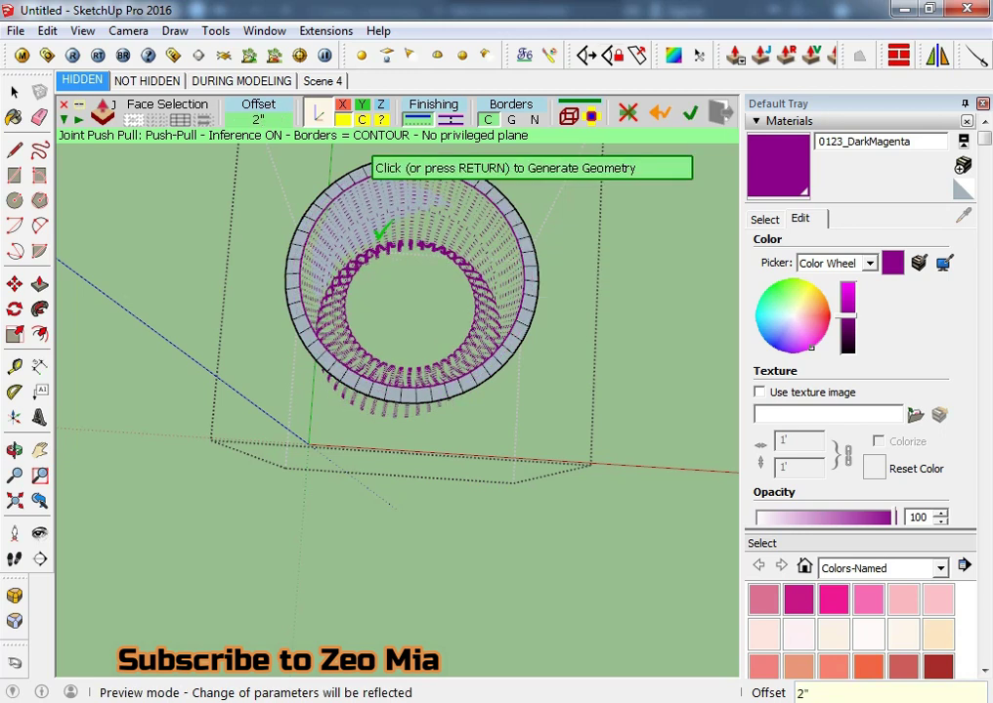
left_click(381, 230)
mouse_move(324, 321)
middle_mouse_down()
mouse_move(283, 306)
mouse_move(355, 238)
mouse_move(220, 337)
mouse_move(372, 377)
mouse_move(439, 223)
middle_mouse_up()
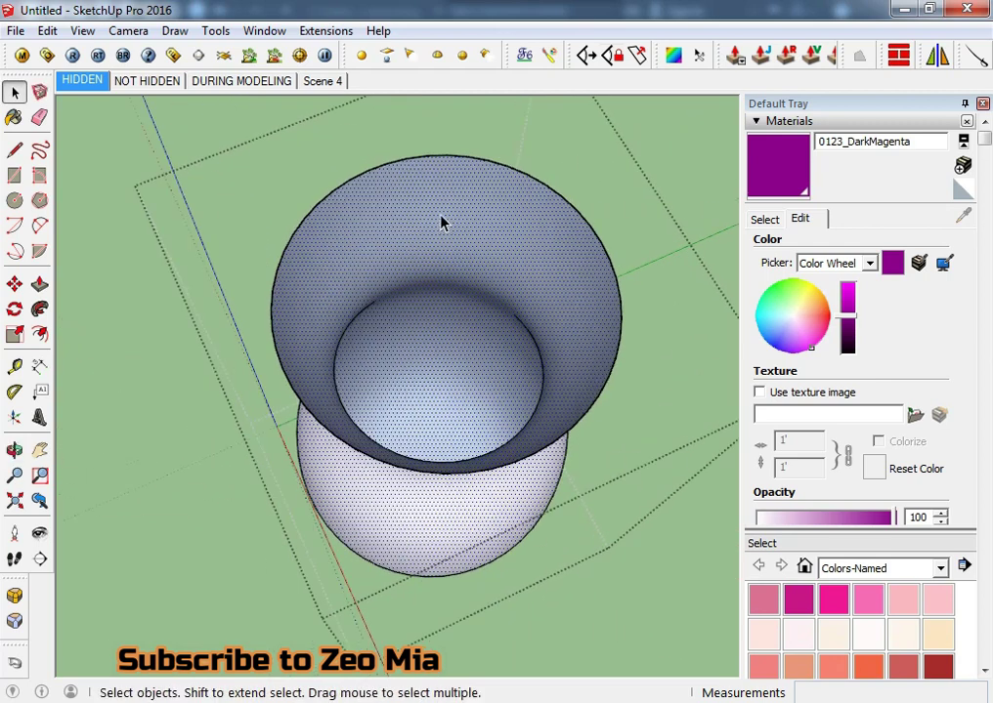
- Redo the Joint Push Pull thickening with an exact 2-inch offset
left_click(761, 55)
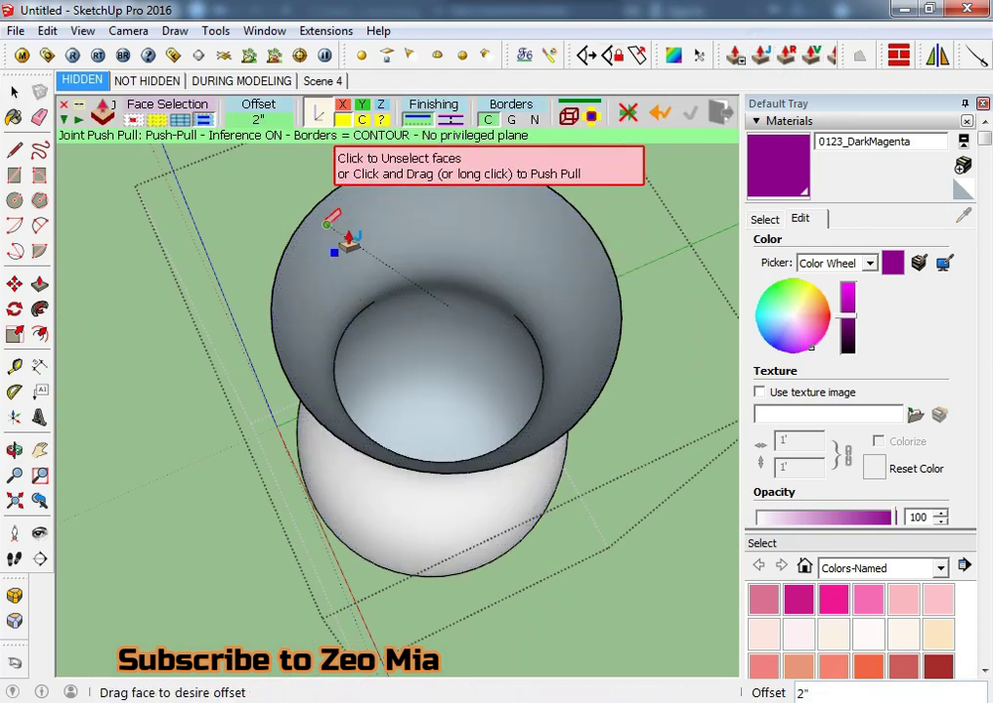
left_click_drag(347, 240, 354, 254)
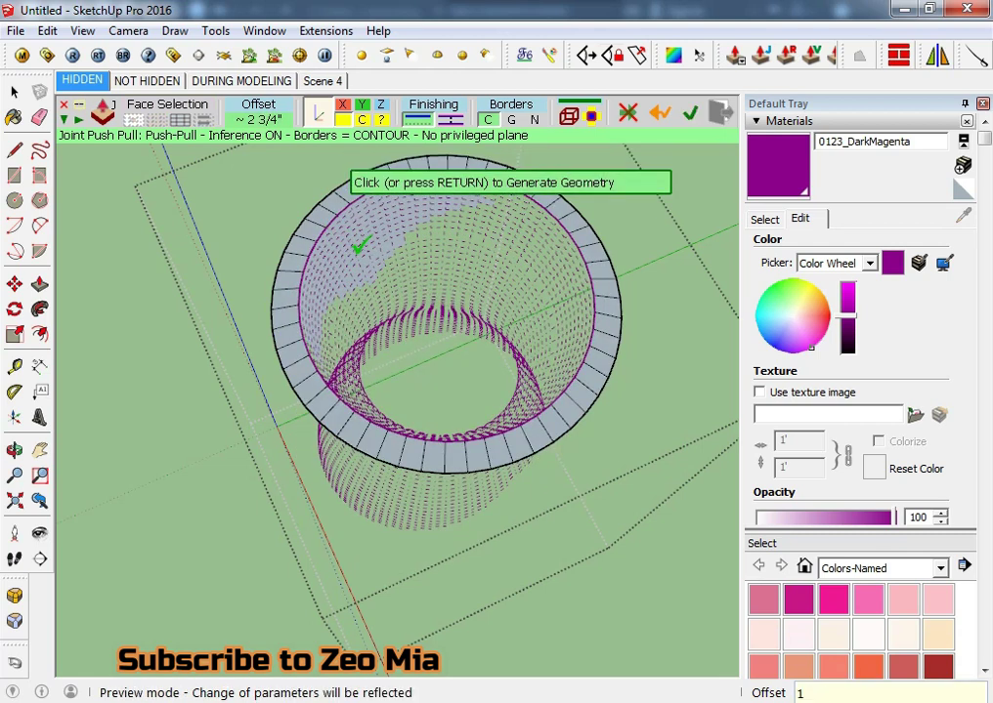
left_click(358, 246)
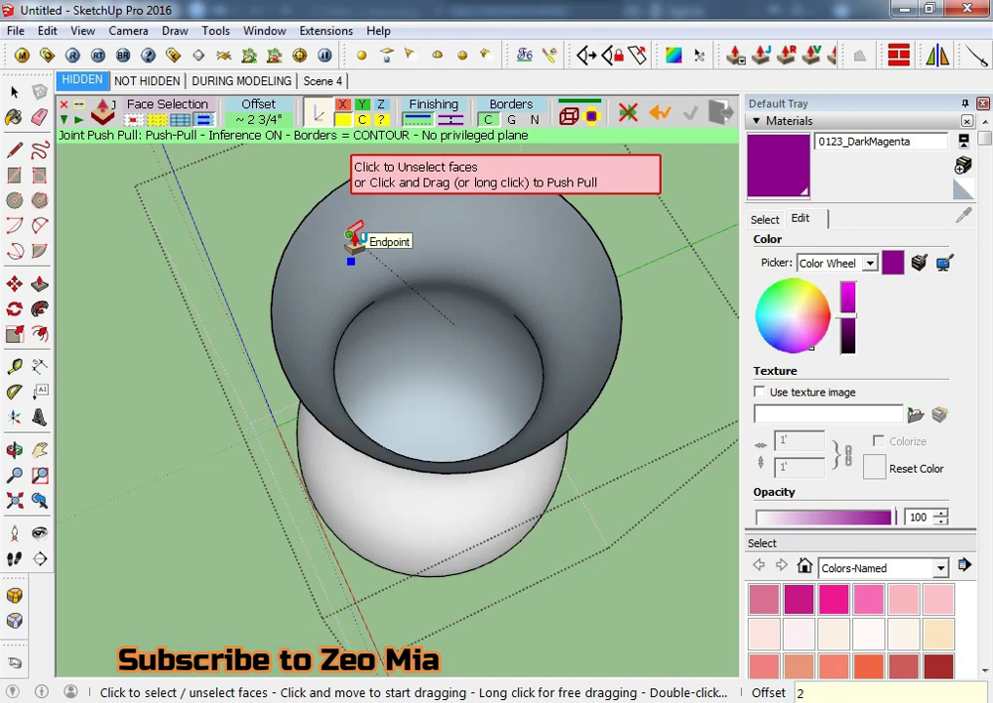
key("Return")
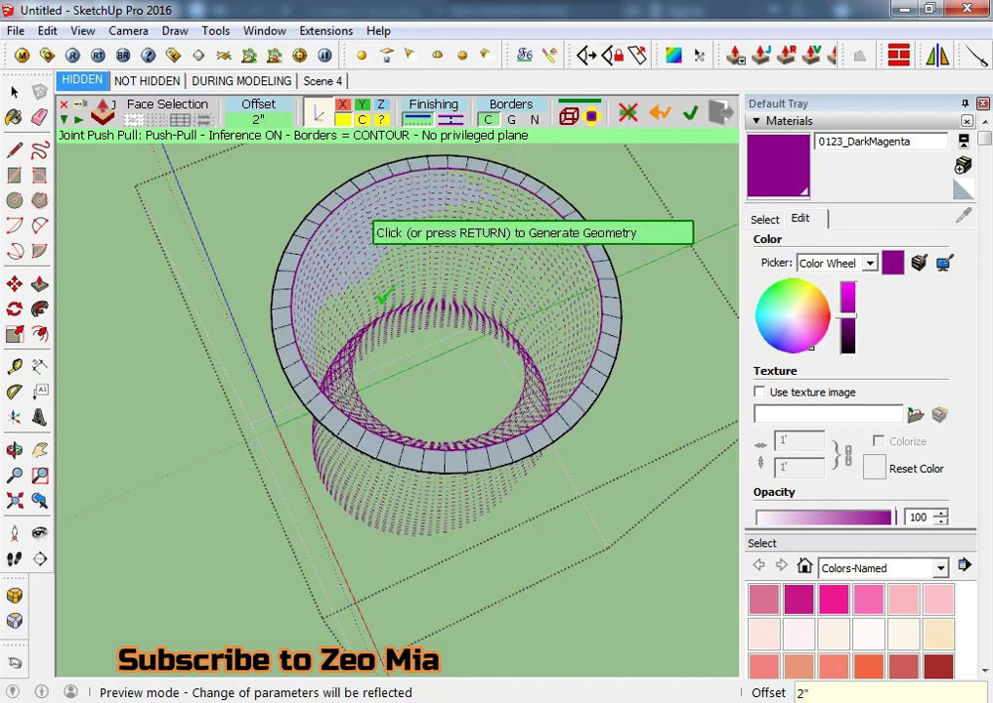
left_click(449, 309)
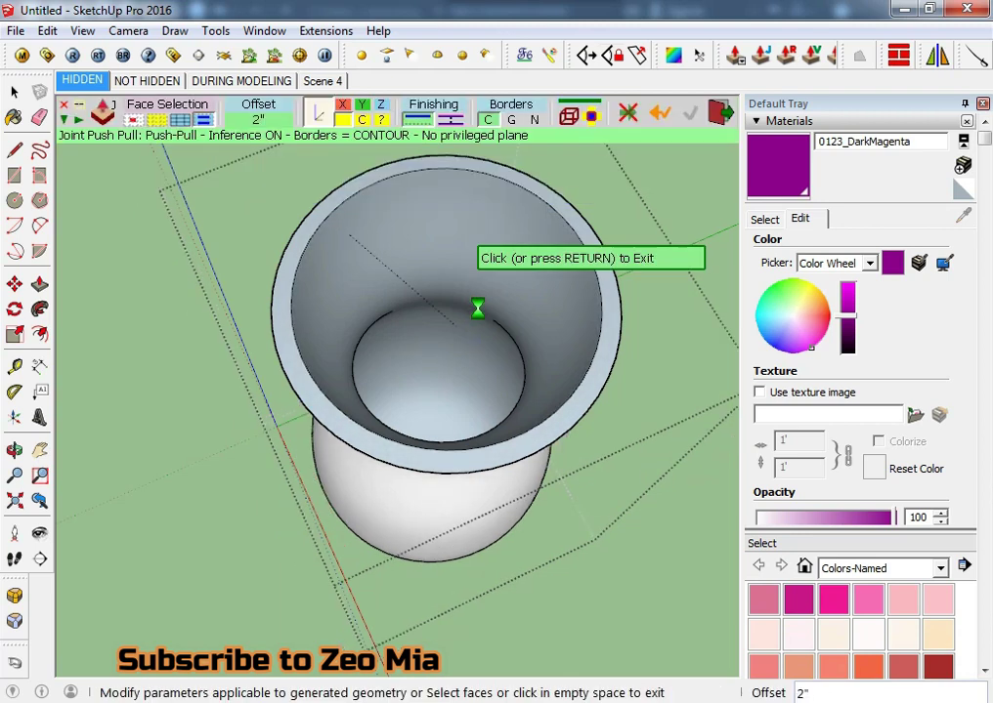
- Reselect all the vase geometry and generate 2-inch thickened walls once more
mouse_move(455, 367)
middle_mouse_down()
mouse_move(501, 142)
mouse_move(370, 620)
middle_mouse_up()
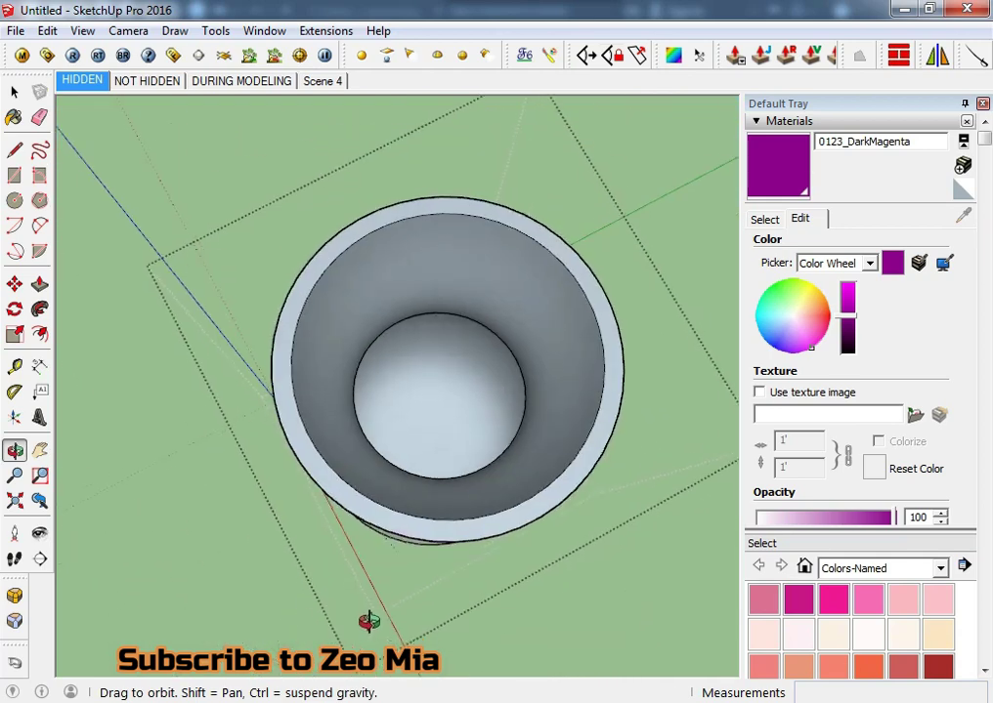
scroll(443, 414, "up", 5)
scroll(443, 414, "down", 3)
scroll(396, 404, "down", 3)
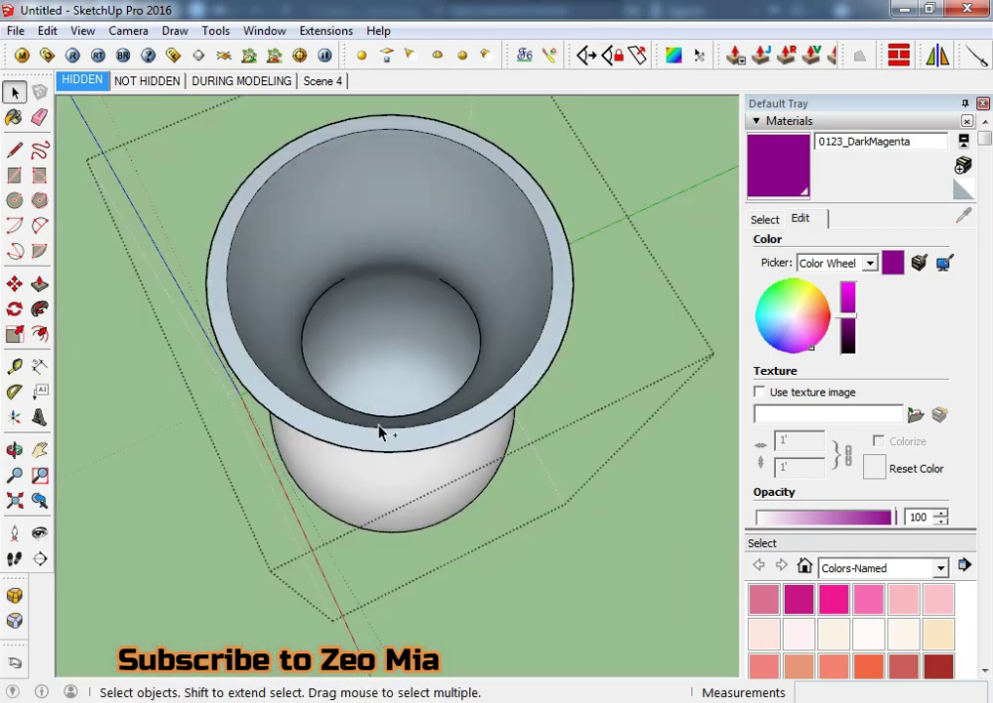
scroll(381, 434, "up", 3)
scroll(366, 328, "down", 4)
middle_click_drag(365, 328, 321, 272)
triple_click(322, 273)
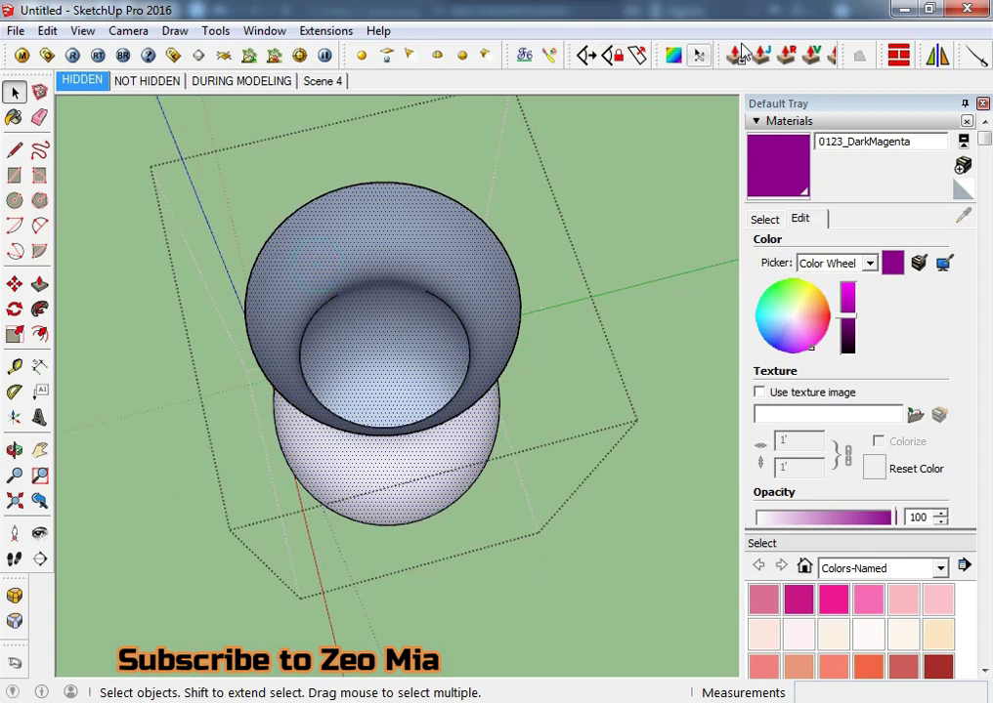
left_click(761, 52)
left_click(294, 255)
left_click_drag(296, 252, 324, 261)
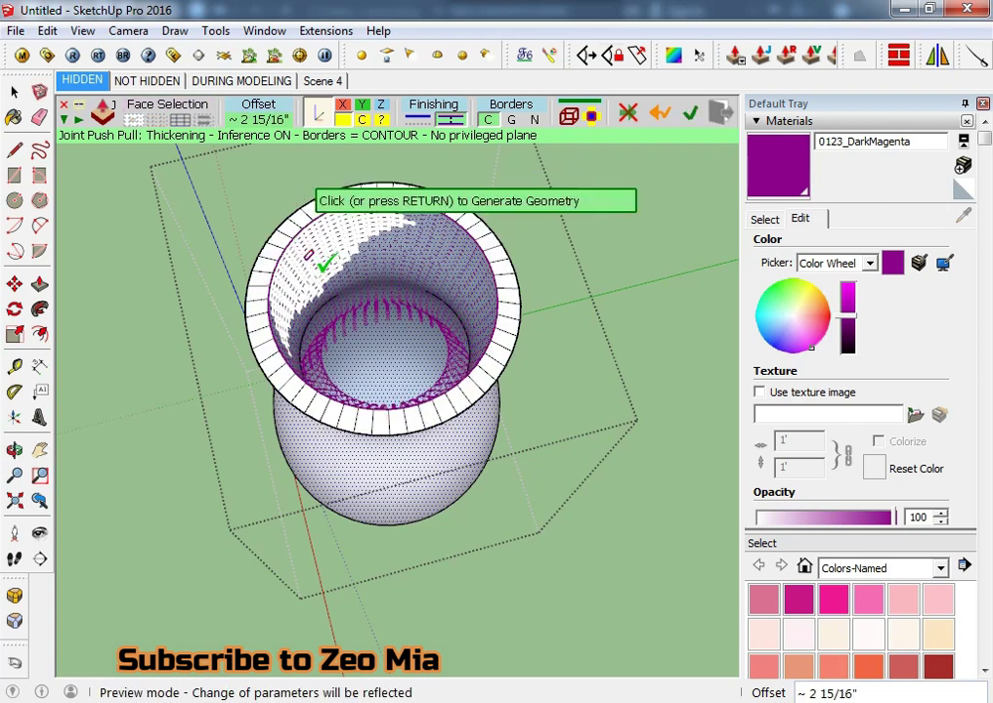
type("2")
key("Return")
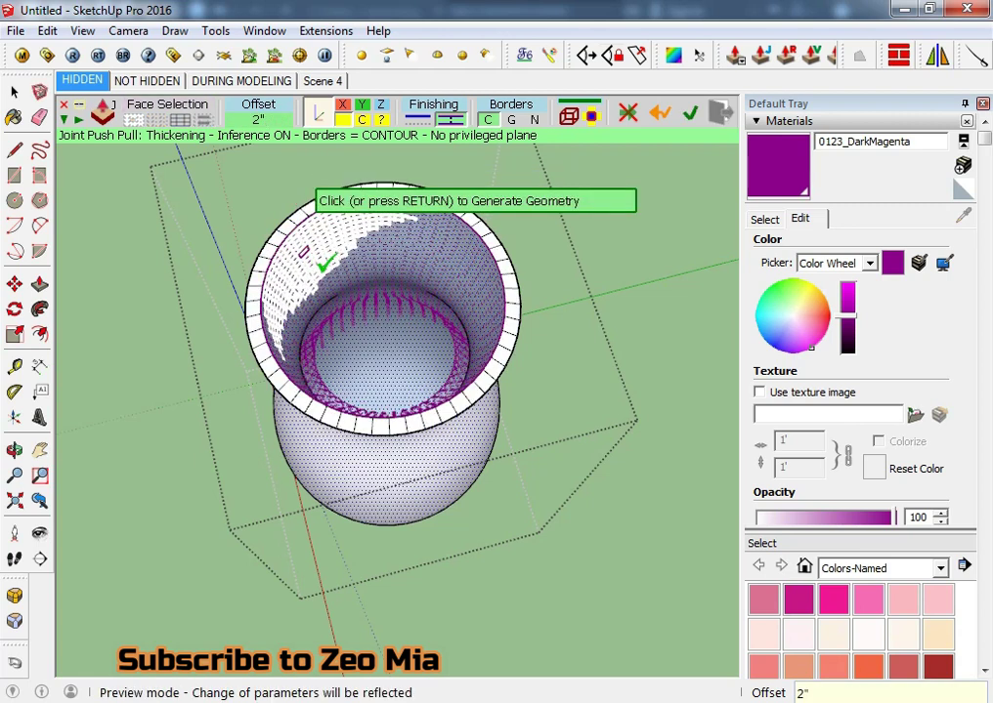
left_click(324, 259)
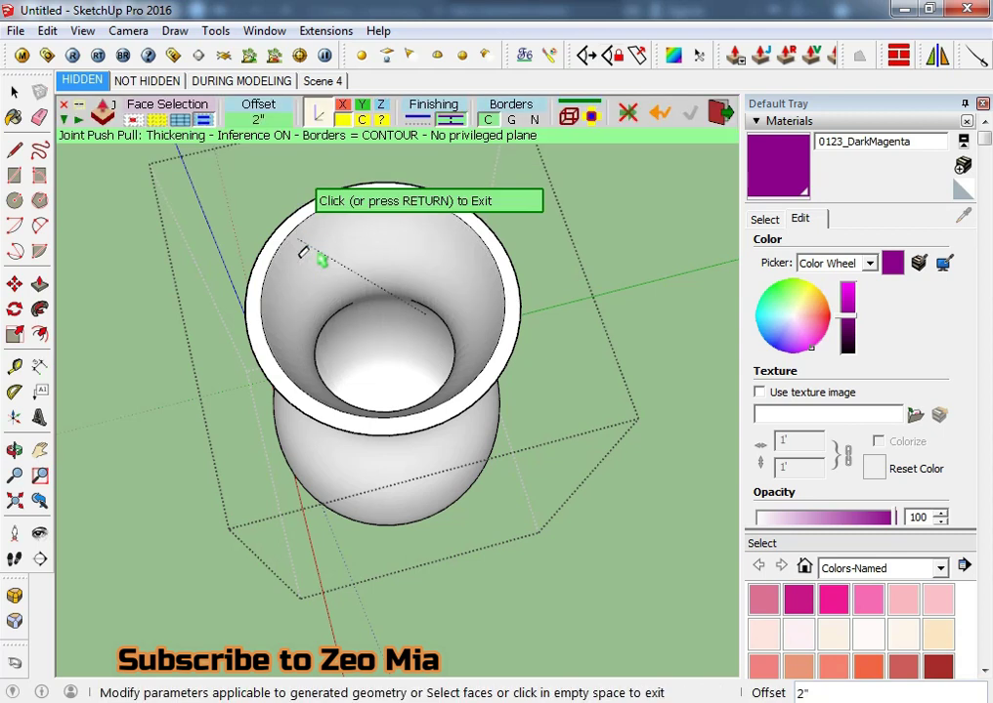
key("space")
- Orbit around the thickened vase to inspect its rim and the purple plane
mouse_move(352, 345)
middle_mouse_down()
mouse_move(411, 229)
mouse_move(377, 290)
mouse_move(571, 213)
mouse_move(461, 315)
middle_mouse_up()
scroll(321, 255, "up", 3)
mouse_move(321, 255)
middle_mouse_down()
mouse_move(104, 26)
mouse_move(547, 433)
mouse_move(432, 455)
mouse_move(465, 401)
mouse_move(444, 394)
mouse_move(543, 333)
mouse_move(687, 599)
middle_mouse_up()
key("space")
scroll(414, 440, "down", 2)
mouse_move(415, 440)
middle_mouse_down()
mouse_move(344, 485)
mouse_move(131, 334)
middle_mouse_up()
scroll(472, 455, "up", 2)
scroll(322, 492, "up", 2)
mouse_move(322, 492)
middle_mouse_down()
mouse_move(416, 284)
mouse_move(451, 256)
mouse_move(348, 224)
mouse_move(620, 255)
mouse_move(439, 344)
middle_mouse_up()
scroll(321, 201, "up", 2)
- Open the vase group for editing and zoom in on the small rectangle on its side
left_click(438, 342)
double_click(439, 340)
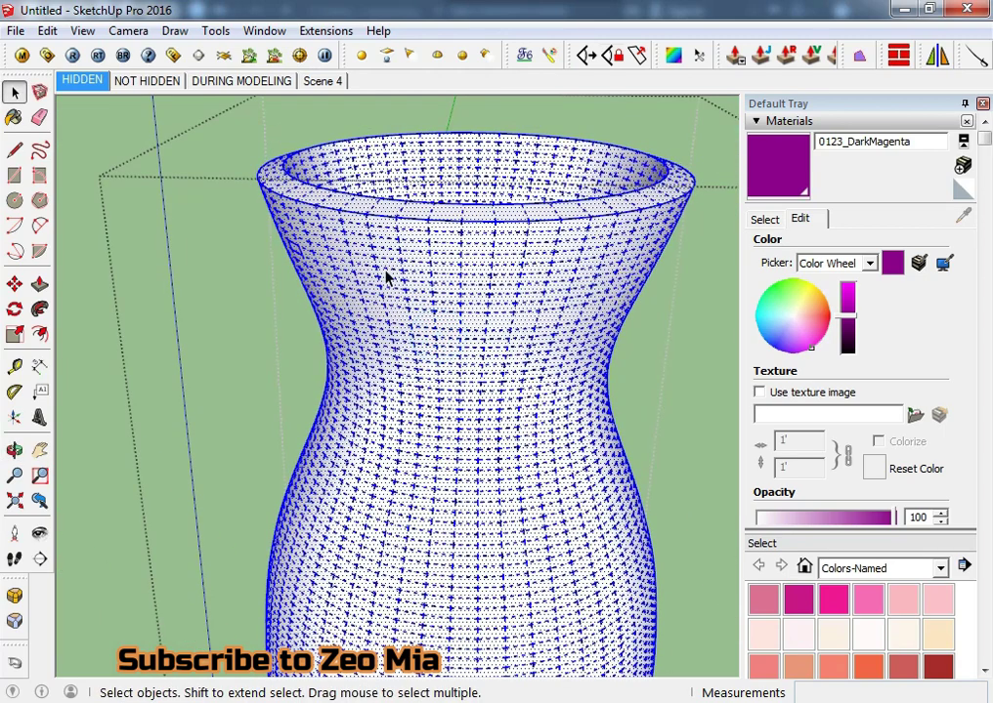
left_click(325, 30)
left_click(198, 328)
left_click(155, 361)
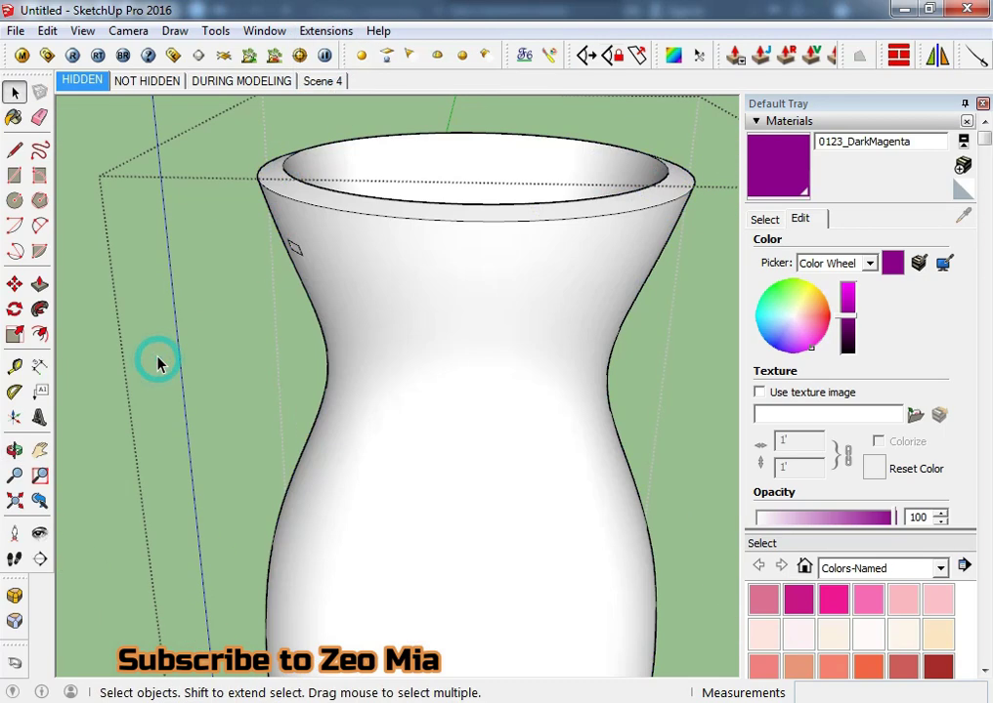
scroll(311, 259, "up", 2)
middle_click_drag(310, 259, 421, 243)
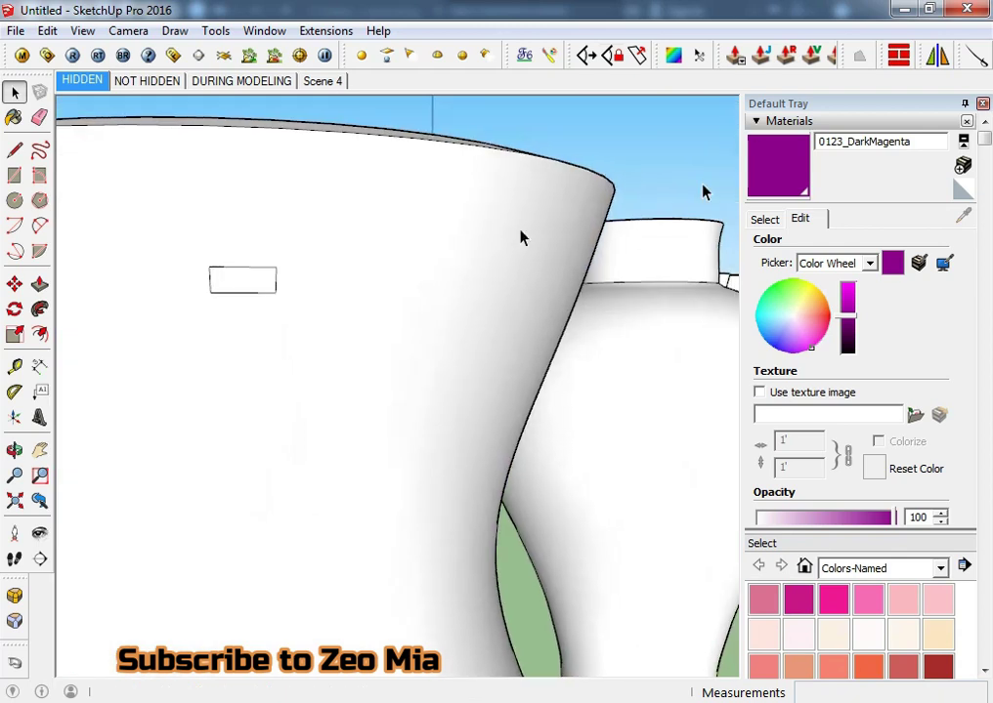
scroll(296, 349, "up", 3)
middle_click_drag(295, 349, 299, 283)
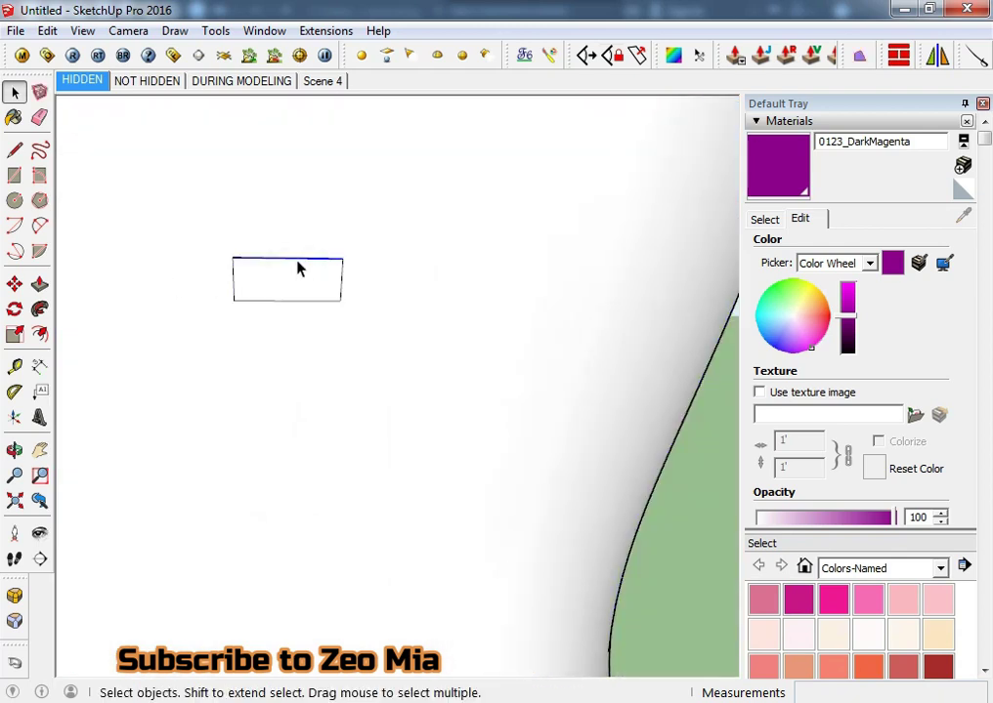
left_click(298, 266)
left_click(355, 331)
mouse_move(355, 330)
middle_mouse_down()
mouse_move(149, 336)
mouse_move(471, 450)
middle_mouse_up()
- Soften the vase group's edges to 88.6 degrees
left_click(472, 442)
scroll(519, 454, "down", 2)
scroll(523, 462, "down", 2)
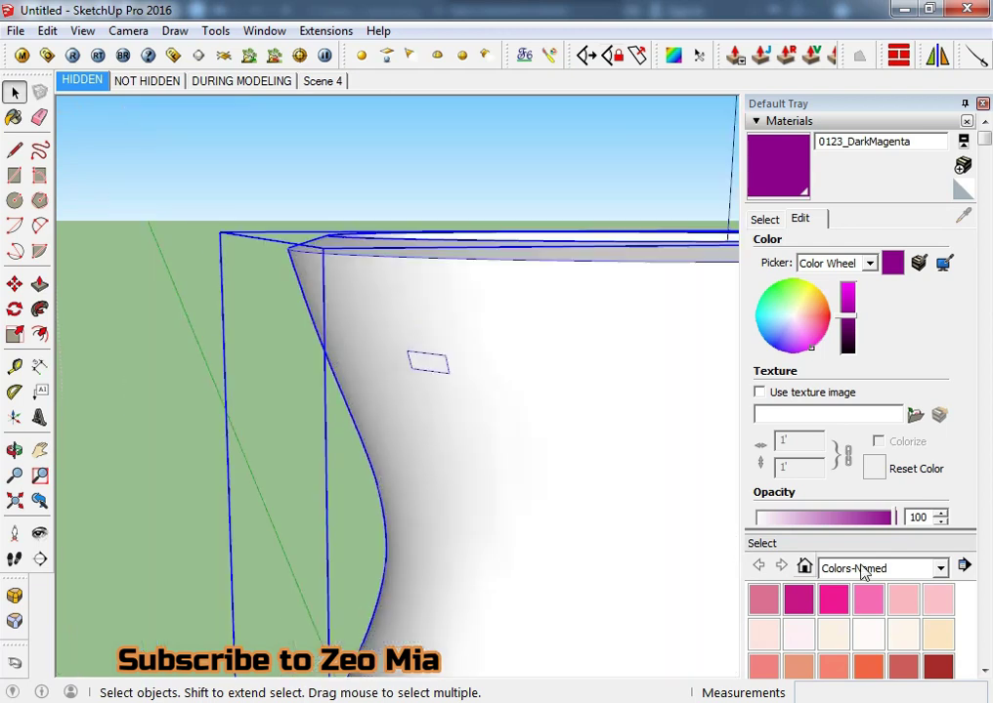
scroll(890, 581, "down", 5)
scroll(860, 489, "down", 5)
scroll(840, 468, "down", 5)
left_click_drag(803, 456, 856, 459)
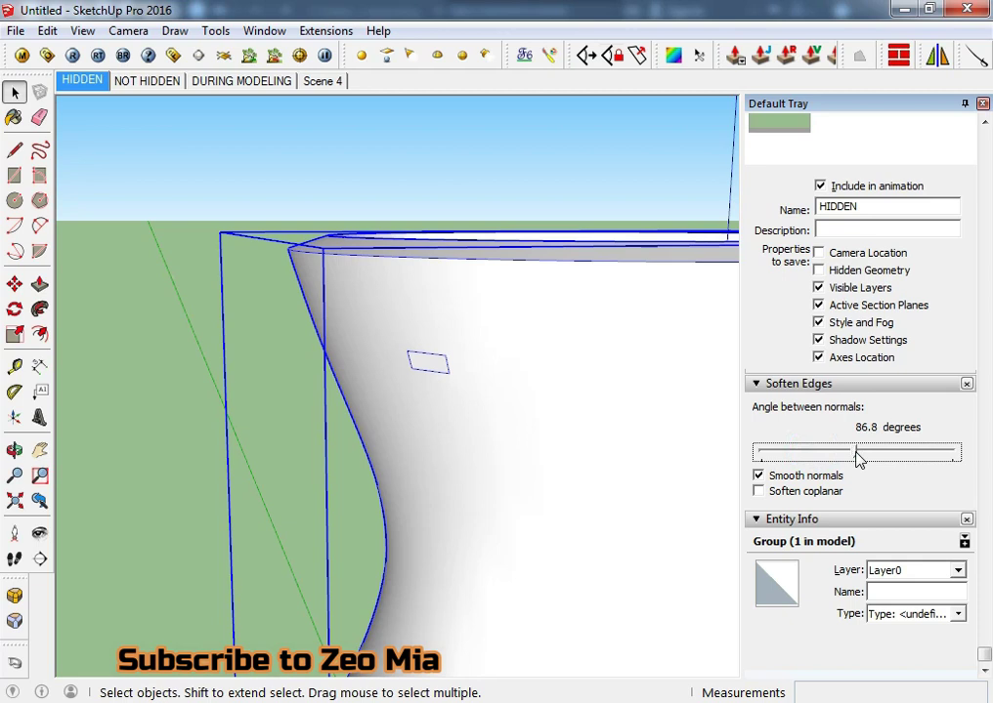
- Erase the stray small rectangle's edges from the vase side
left_click(448, 193)
scroll(425, 368, "up", 2)
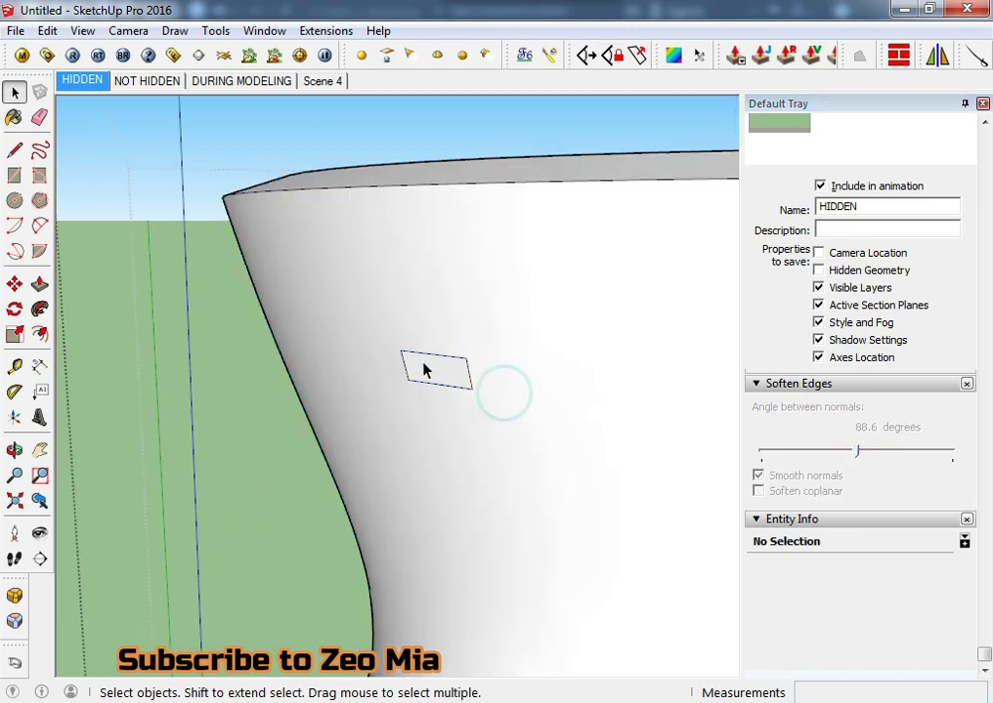
scroll(428, 371, "up", 3)
key("e")
left_click_drag(487, 358, 395, 396)
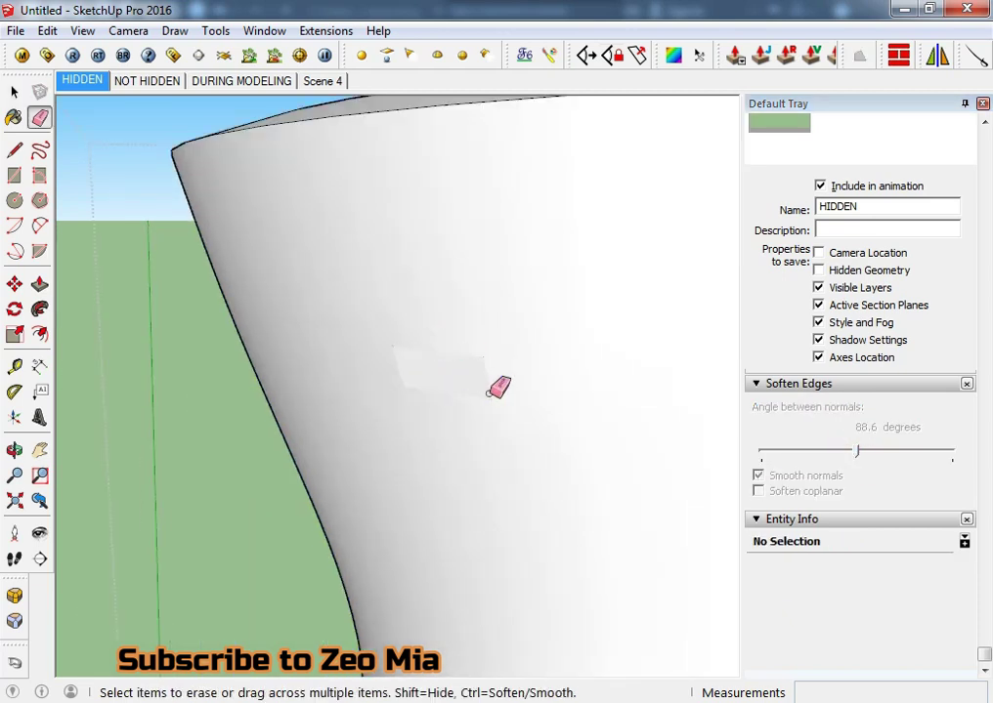
scroll(363, 425, "down", 2)
key("space")
- Orbit around the finished vase and over to the second vase
scroll(255, 424, "down", 2)
scroll(262, 381, "down", 2)
scroll(468, 419, "down", 2)
mouse_move(468, 419)
middle_mouse_down()
mouse_move(232, 444)
mouse_move(383, 503)
mouse_move(229, 373)
middle_mouse_up()
scroll(332, 419, "down", 1)
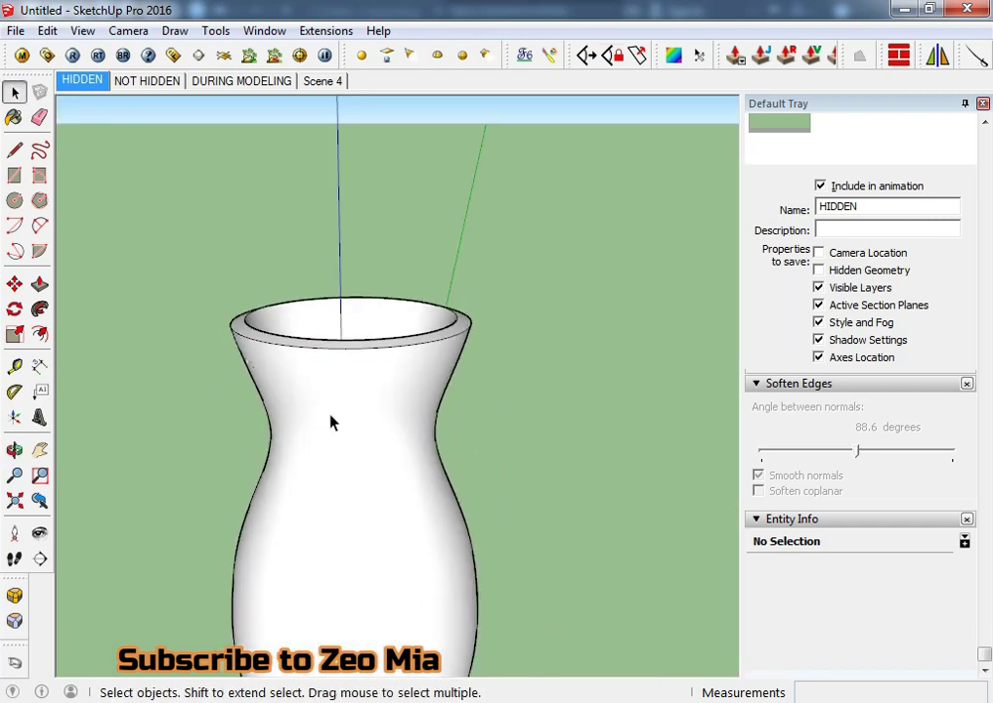
scroll(331, 430, "down", 2)
middle_click_drag(330, 431, 126, 392)
scroll(339, 324, "up", 3)
scroll(339, 323, "up", 2)
mouse_move(340, 323)
middle_mouse_down()
mouse_move(357, 479)
mouse_move(524, 451)
mouse_move(356, 248)
middle_mouse_up()
- Select all the geometry of the round vase with the cylindrical neck
scroll(372, 350, "up", 3)
left_click(373, 349)
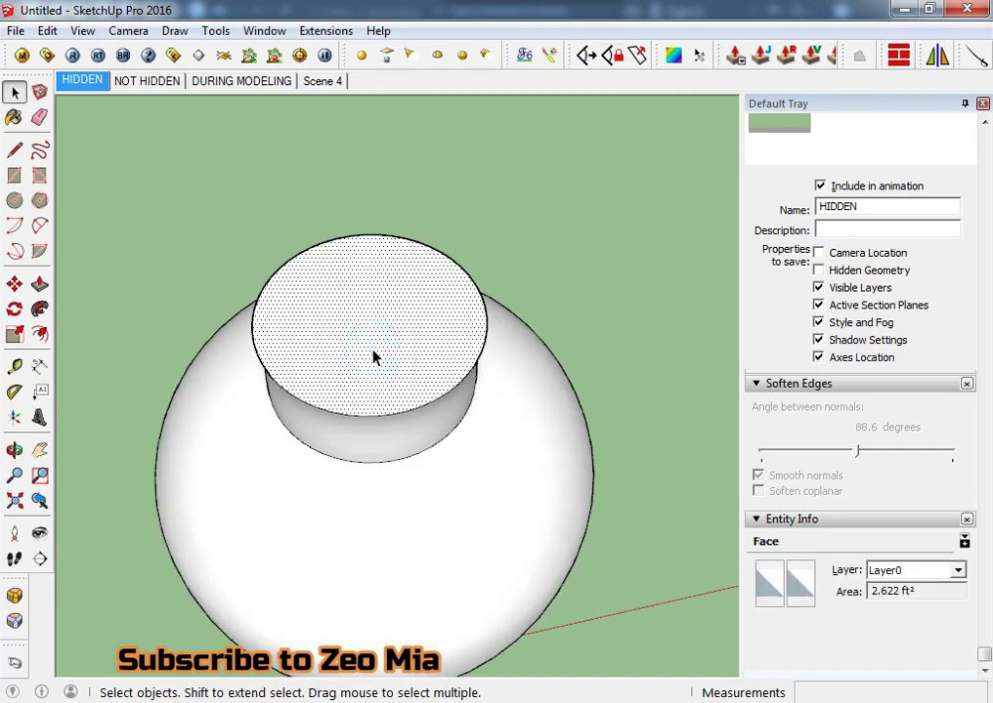
scroll(381, 344, "up", 2)
left_click(352, 251)
scroll(353, 250, "down", 2)
mouse_move(353, 250)
middle_mouse_down()
mouse_move(355, 316)
mouse_move(333, 332)
middle_mouse_up()
triple_click(333, 333)
mouse_move(317, 271)
middle_mouse_down()
mouse_move(275, 261)
mouse_move(323, 257)
middle_mouse_up()
- Thicken the vase walls by 2" with Joint Push Pull
left_click(760, 55)
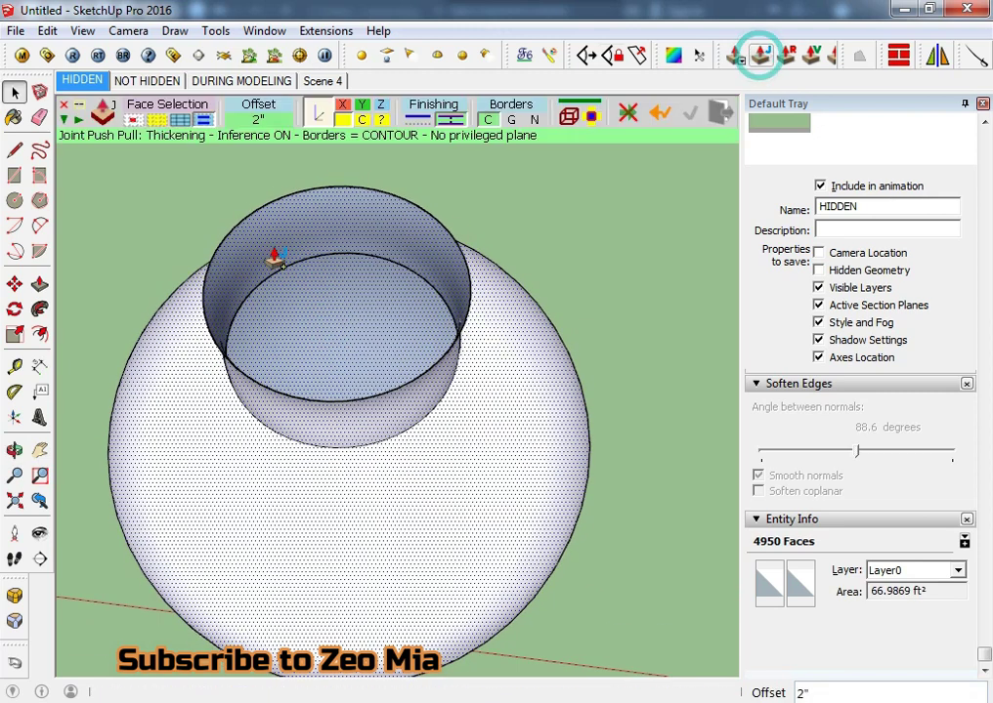
left_click_drag(273, 228, 305, 250)
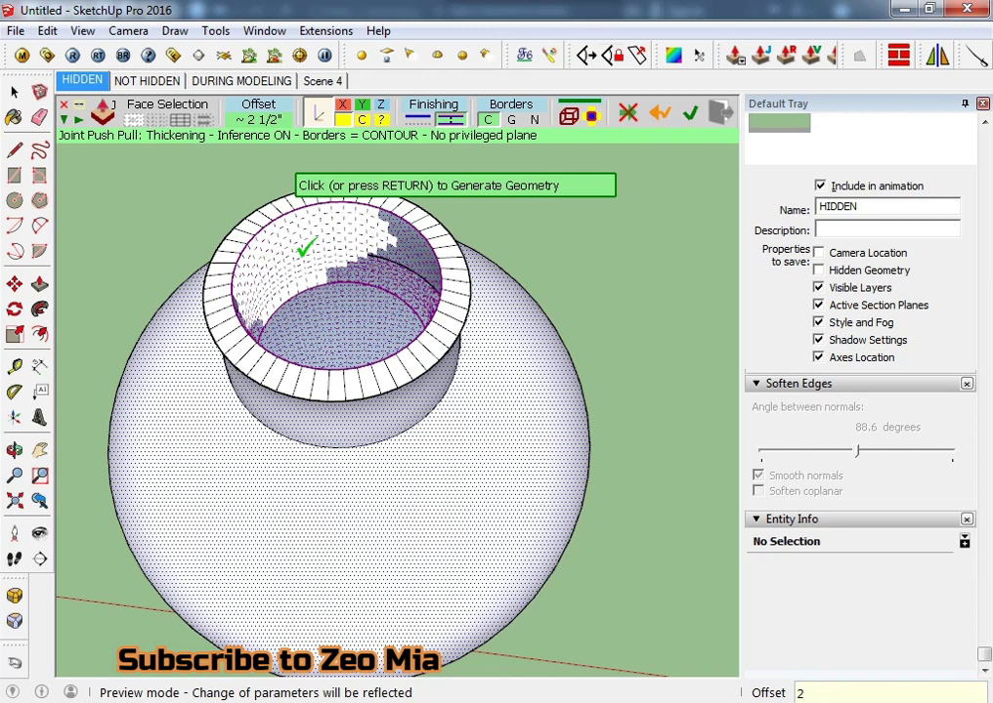
type("\"")
key("Return")
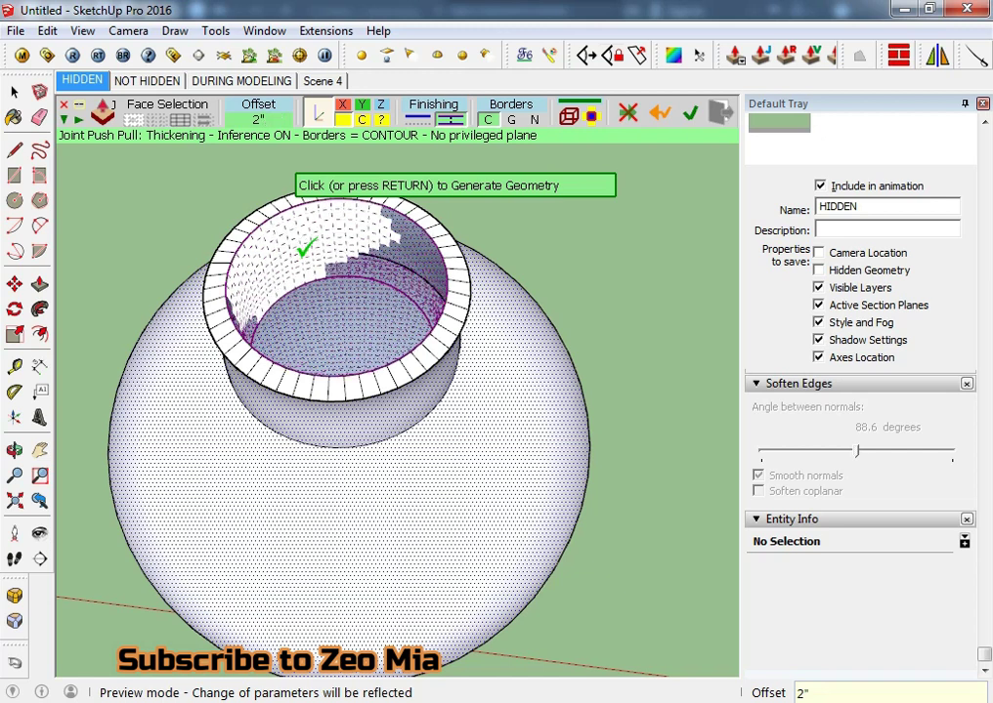
left_click(305, 250)
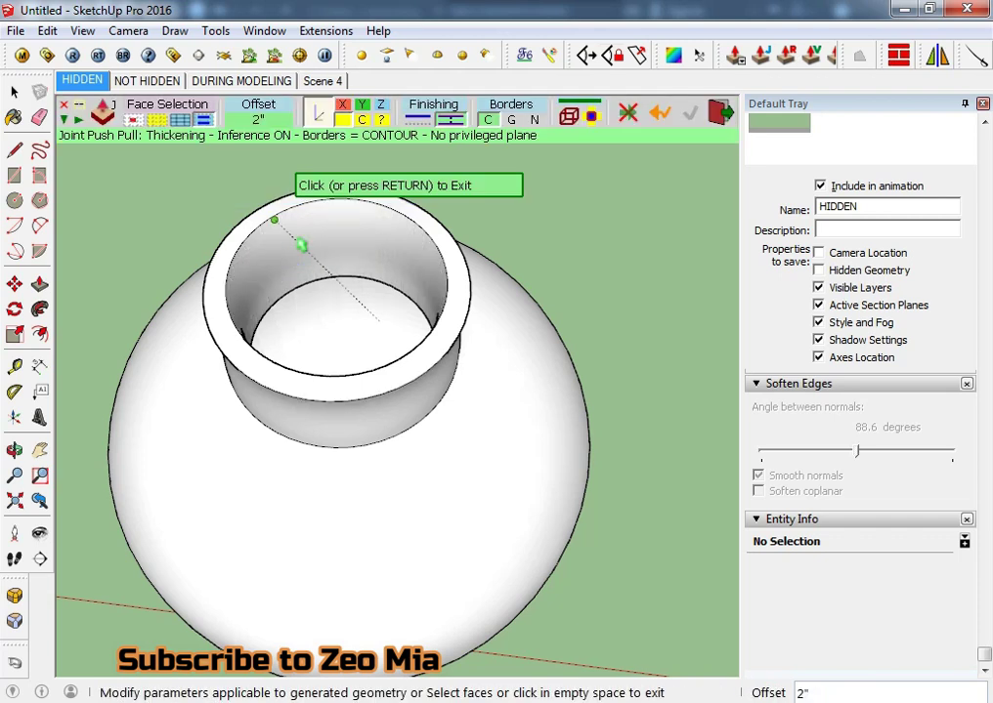
key("Return")
mouse_move(288, 215)
middle_mouse_down()
mouse_move(321, 95)
mouse_move(392, 325)
mouse_move(53, 590)
mouse_move(304, 439)
mouse_move(361, 615)
mouse_move(404, 369)
middle_mouse_up()
- Delete the double-bulb vase's top face to open its neck
scroll(403, 369, "down", 5)
mouse_move(328, 447)
middle_mouse_down()
mouse_move(620, 264)
mouse_move(446, 433)
middle_mouse_up()
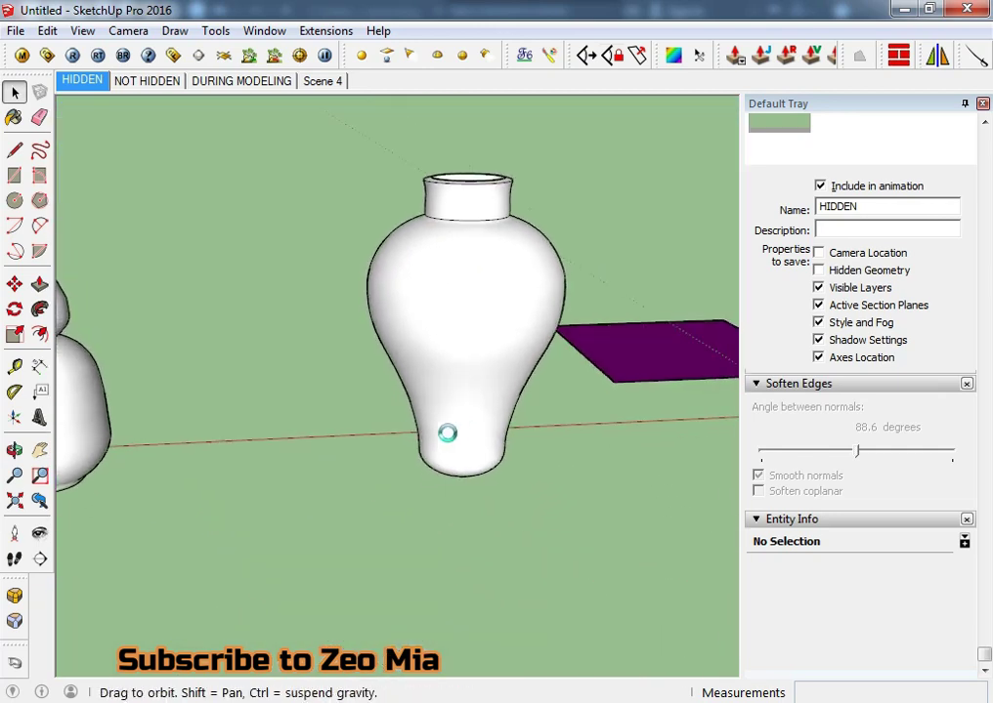
middle_click_drag(372, 374, 372, 381, "shift")
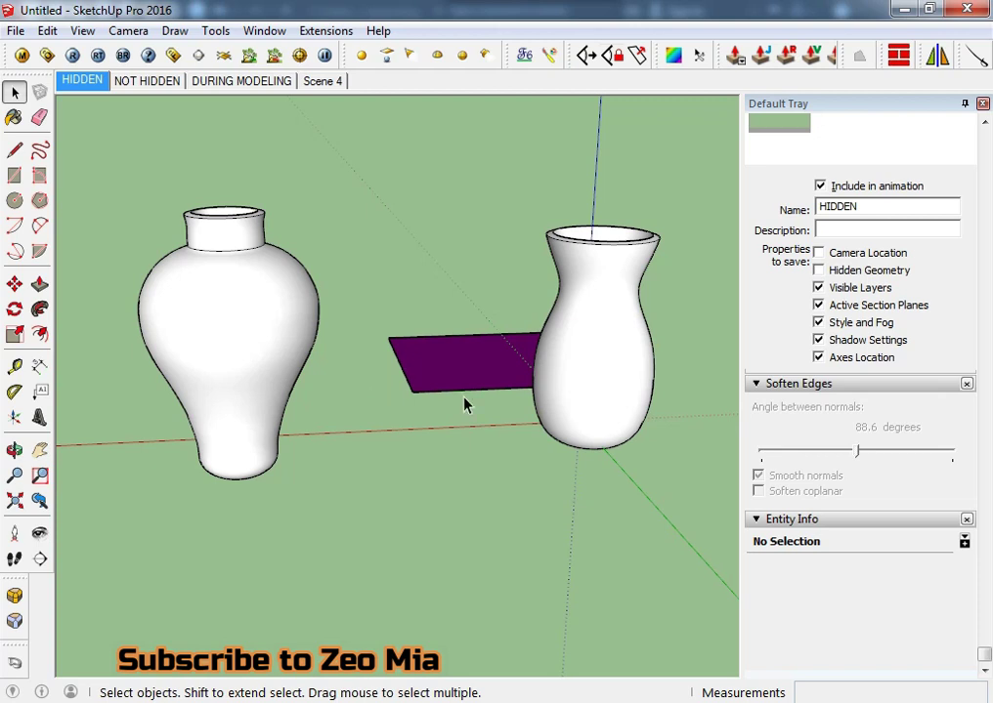
scroll(465, 403, "down", 2)
mouse_move(401, 347)
middle_mouse_down()
mouse_move(472, 361)
mouse_move(619, 445)
mouse_move(522, 411)
mouse_move(386, 395)
mouse_move(406, 481)
mouse_move(411, 372)
middle_mouse_up()
scroll(341, 377, "up", 3)
left_click(413, 384)
key("Delete")
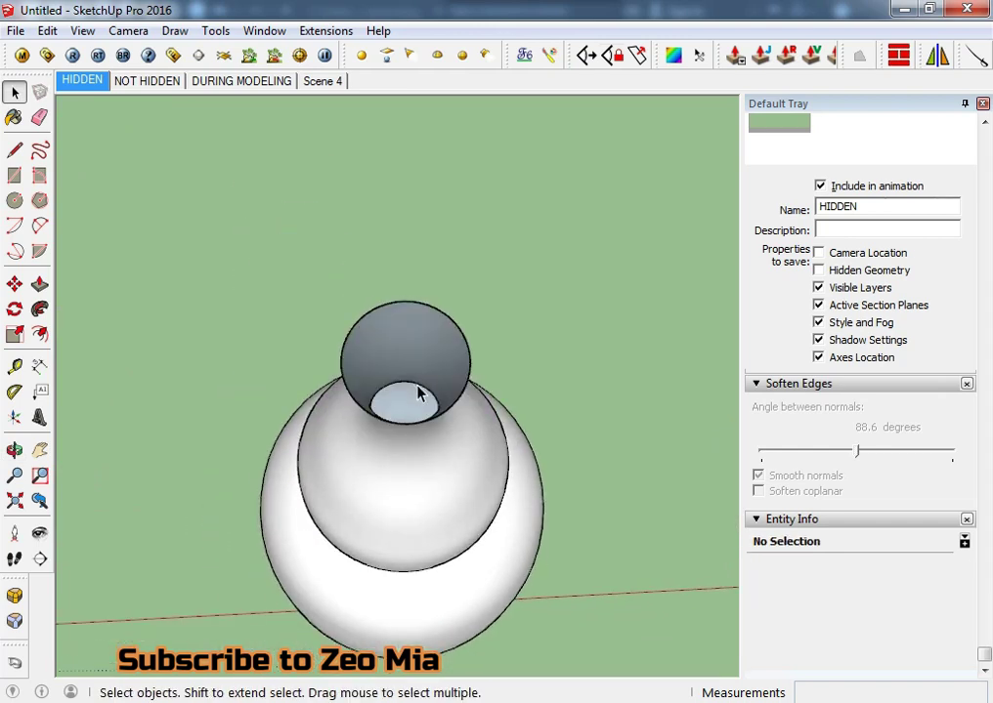
- Thicken the double-bulb vase's walls by 1" with Joint Push Pull
left_click(397, 363)
mouse_move(389, 370)
middle_mouse_down()
mouse_move(394, 555)
mouse_move(414, 370)
mouse_move(522, 121)
mouse_move(432, 678)
mouse_move(448, 386)
mouse_move(467, 406)
mouse_move(453, 344)
mouse_move(510, 382)
middle_mouse_up()
triple_click(438, 441)
left_click(762, 55)
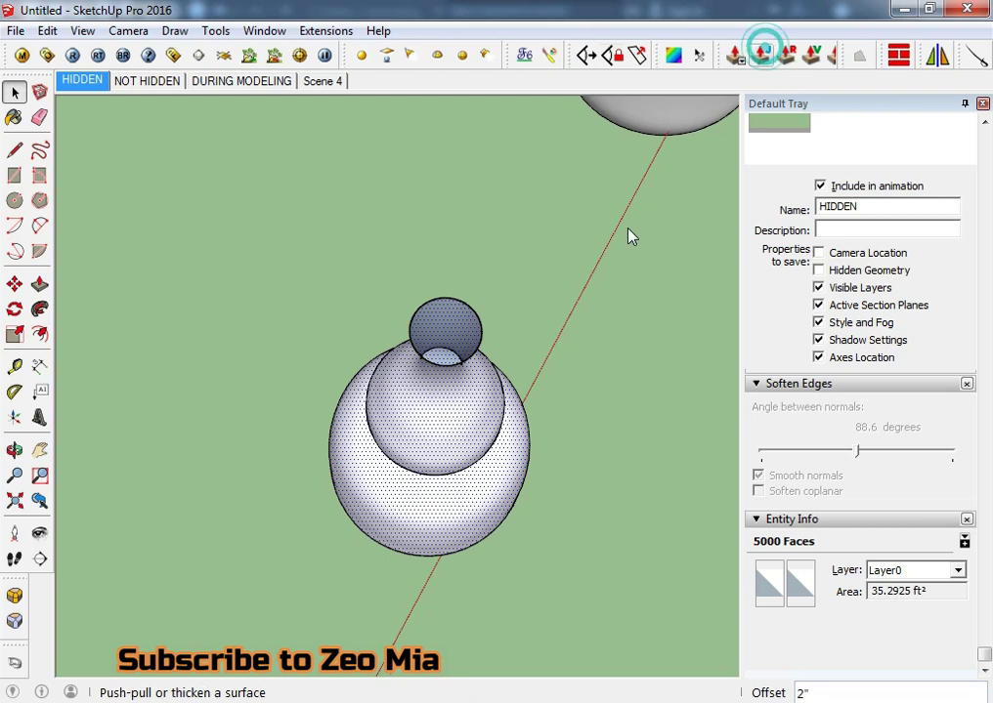
left_click(454, 324)
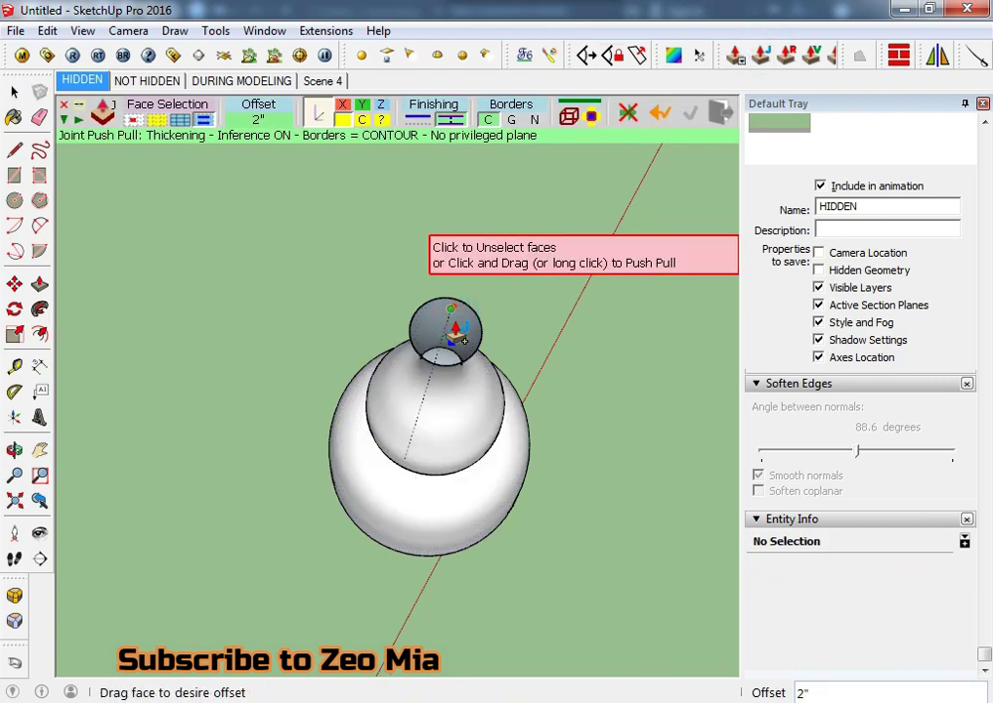
left_click_drag(454, 332, 456, 335)
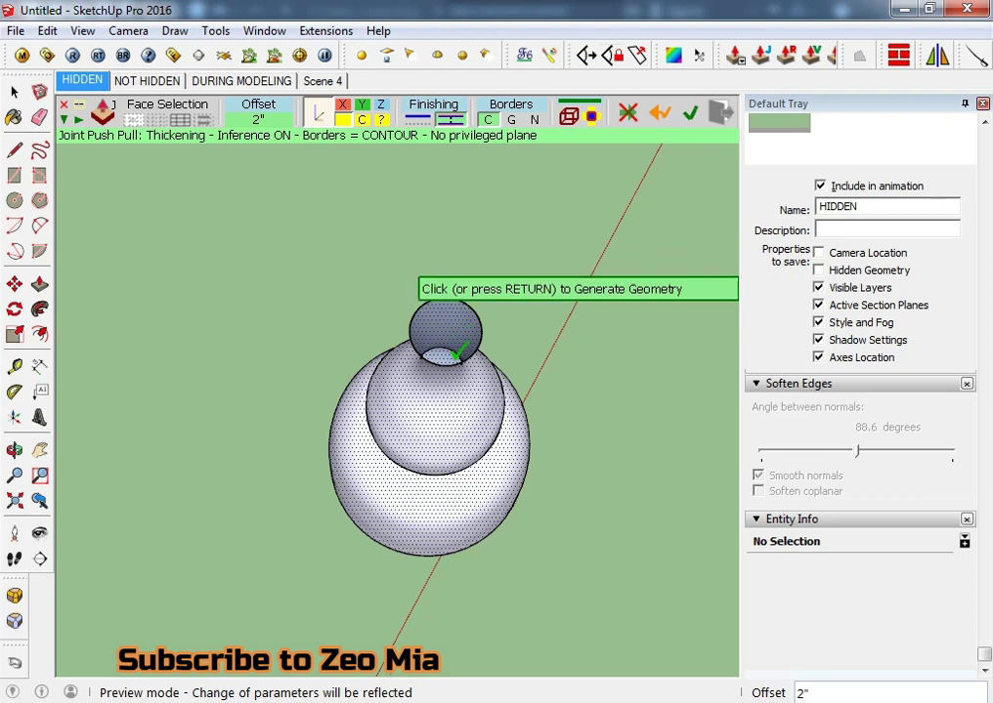
type("1")
key("Return")
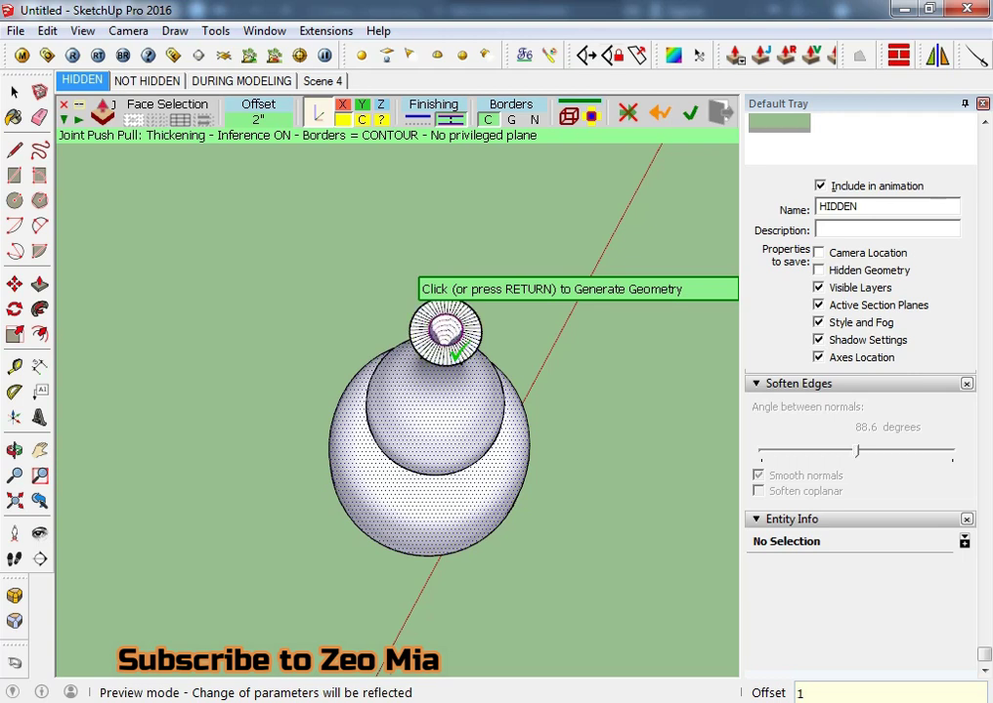
key("Return")
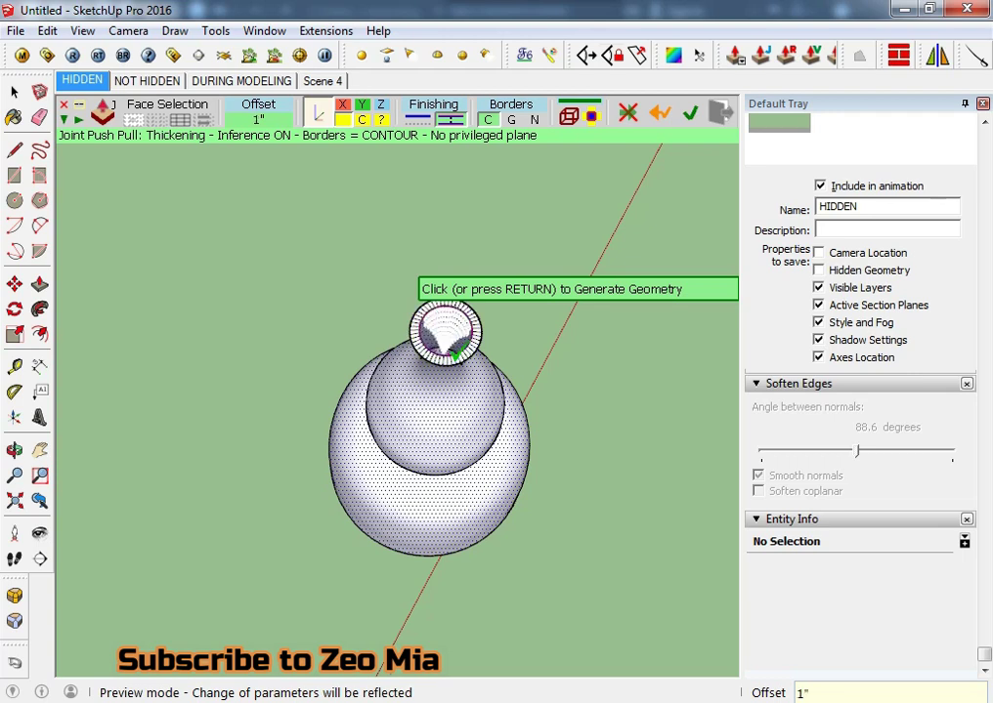
left_click(452, 353)
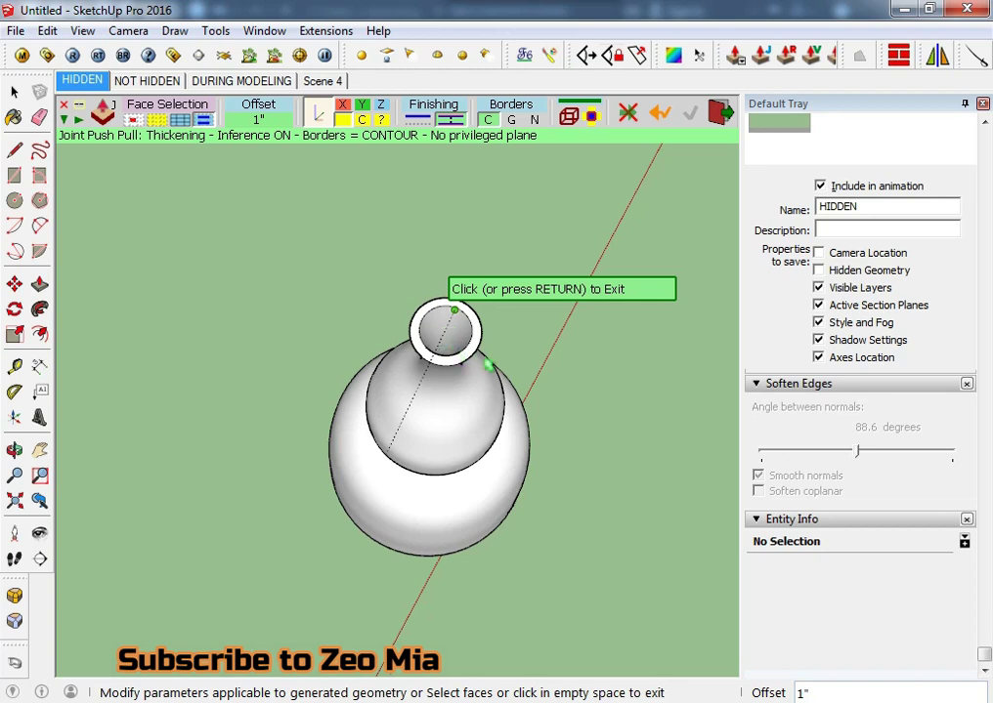
key("Return")
- Delete the tall cylinder's top face to open it
mouse_move(514, 371)
middle_mouse_down()
mouse_move(564, 275)
mouse_move(332, 365)
middle_mouse_up()
scroll(250, 337, "up", 2)
scroll(315, 404, "up", 2)
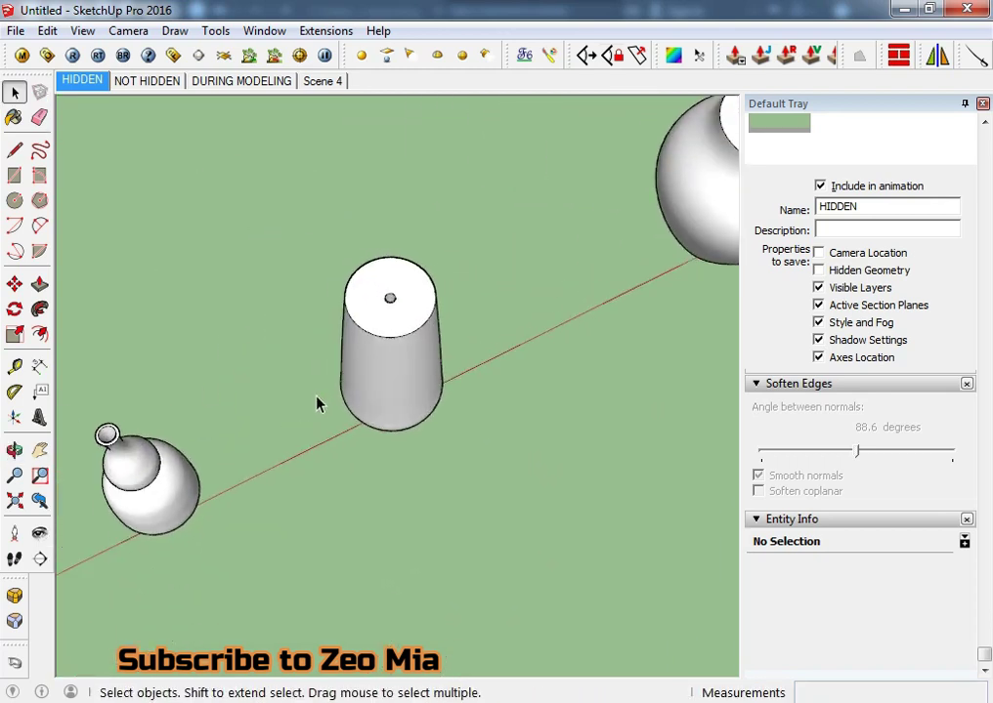
scroll(397, 314, "up", 3)
scroll(412, 328, "up", 2)
left_click(415, 333)
key("Delete")
- Remove the small central hole geometry and inner circles from the cylinder floor
mouse_move(415, 332)
middle_mouse_down()
mouse_move(383, 381)
mouse_move(379, 434)
mouse_move(459, 439)
mouse_move(371, 405)
middle_mouse_up()
left_click(376, 408)
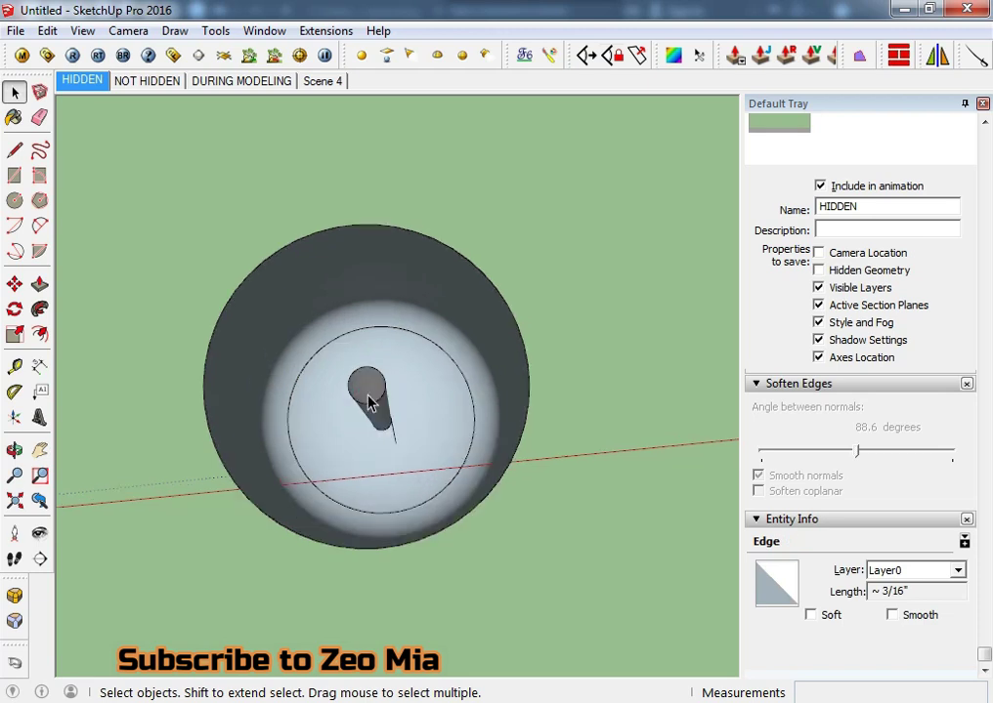
key("F2")
left_click_drag(328, 386, 410, 451)
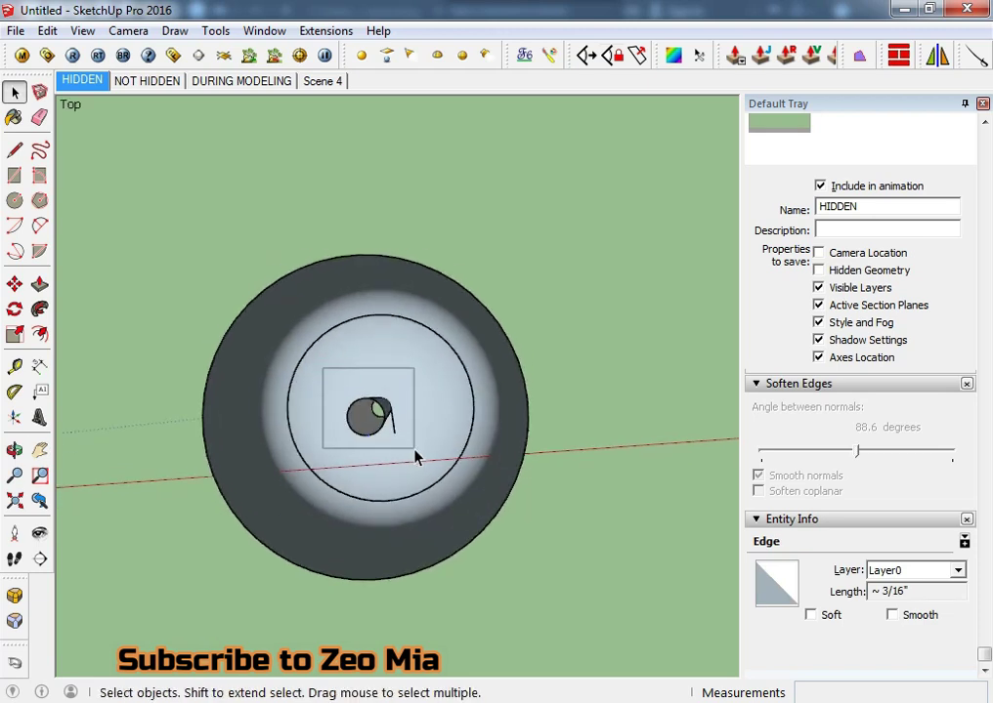
key("Delete")
mouse_move(387, 428)
middle_mouse_down()
mouse_move(376, 381)
mouse_move(344, 358)
middle_mouse_up()
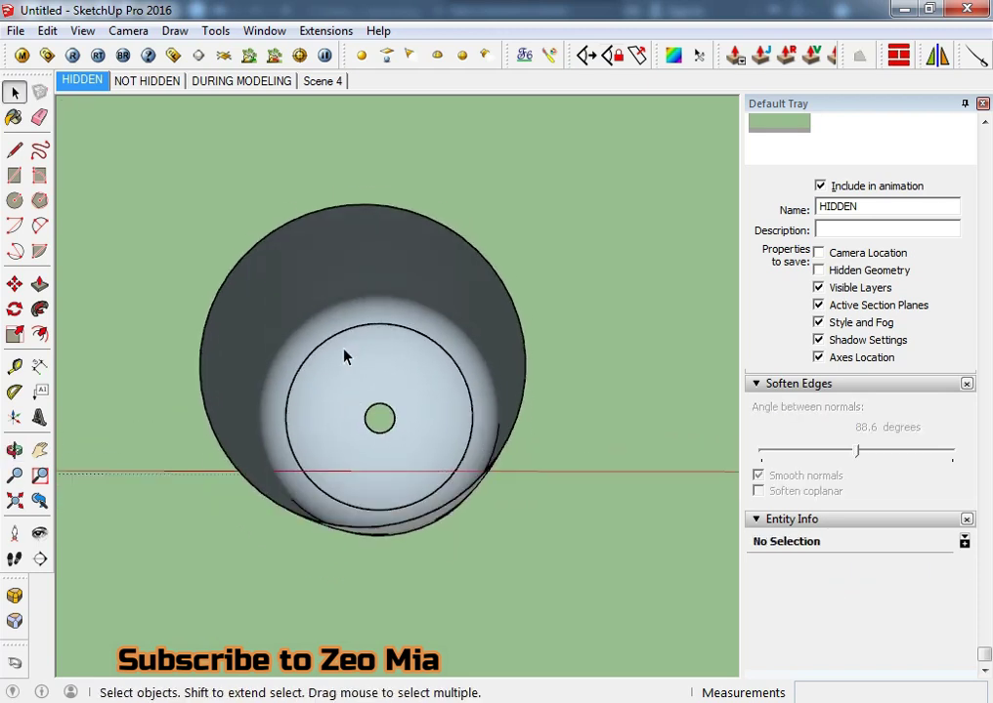
left_click(332, 334)
left_click(339, 334)
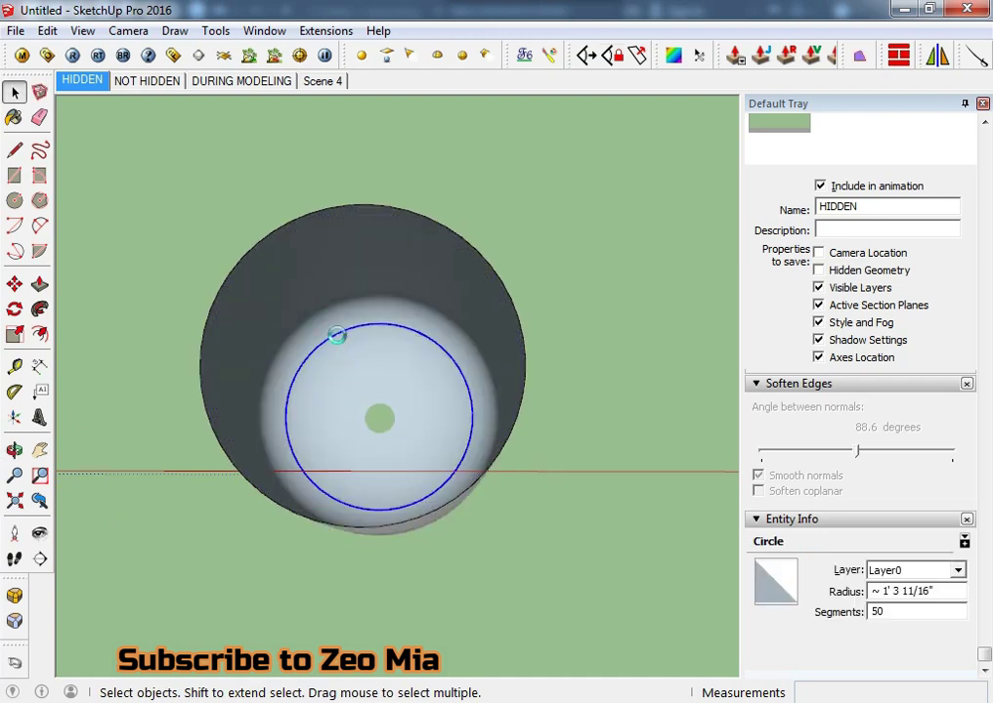
key("Delete")
left_click(406, 422)
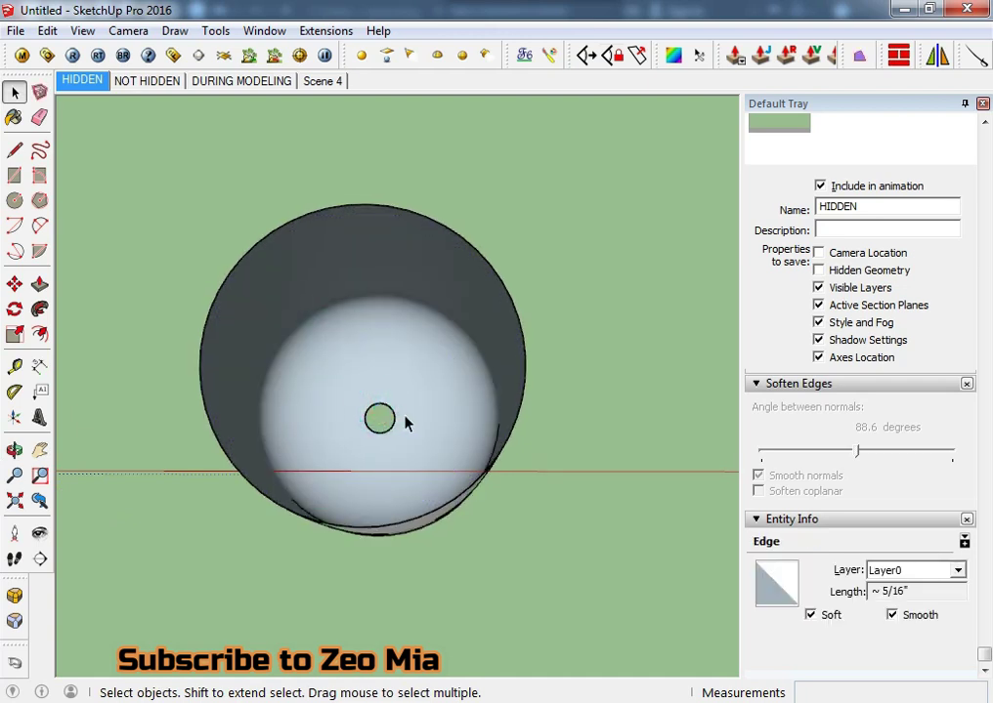
left_click(864, 54)
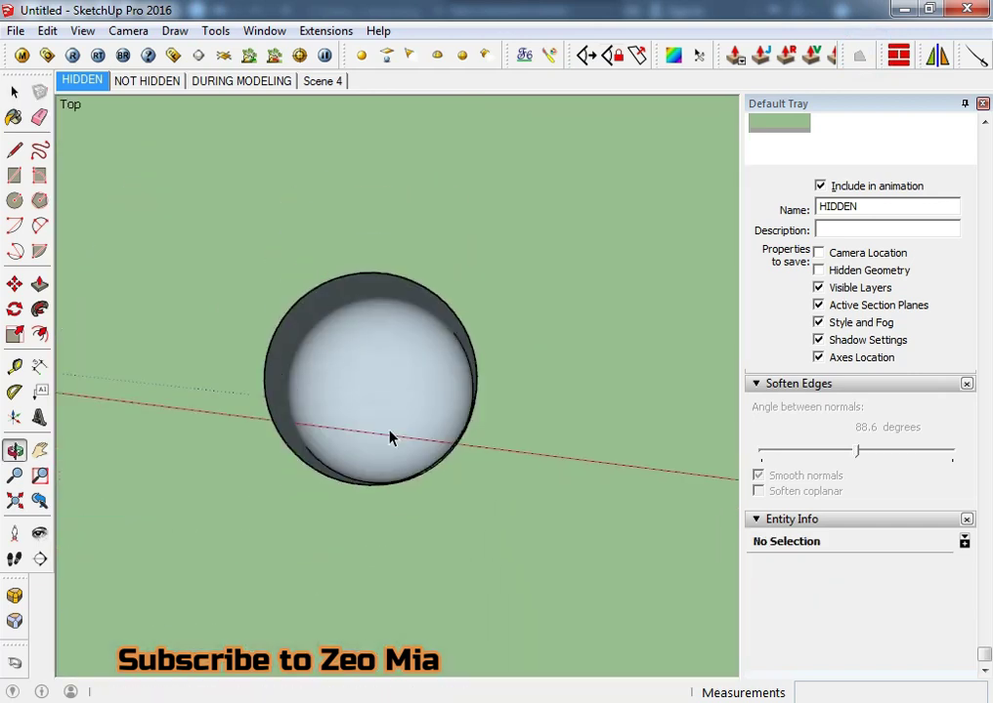
- Thicken the cylinder walls by 2" with Joint Push Pull
left_click(341, 330)
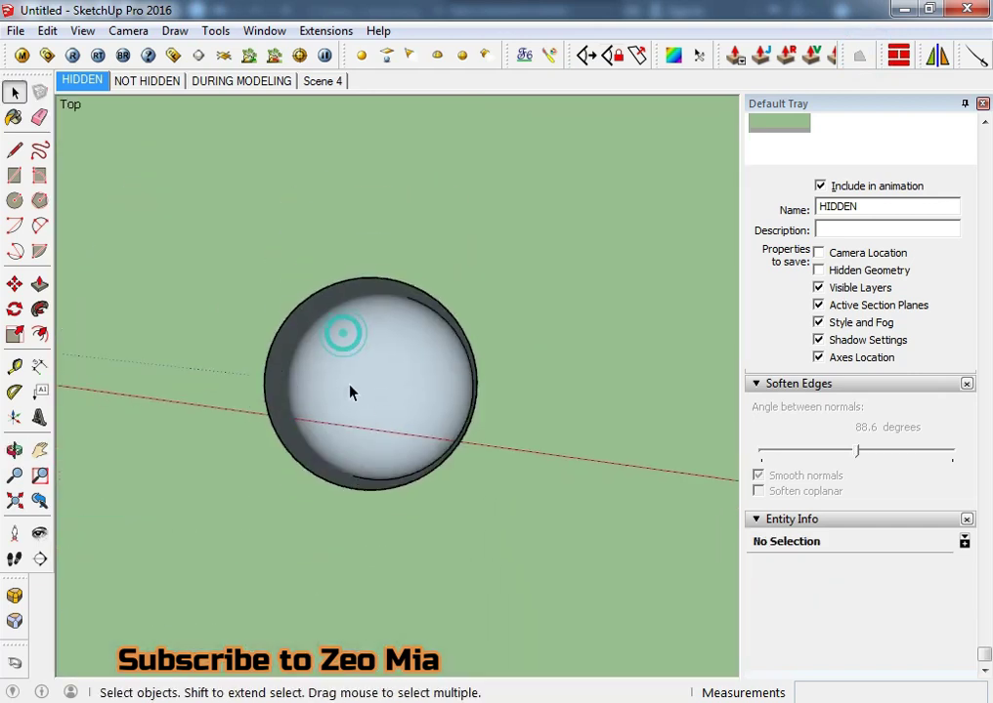
middle_click_drag(348, 391, 355, 321)
left_click(761, 55)
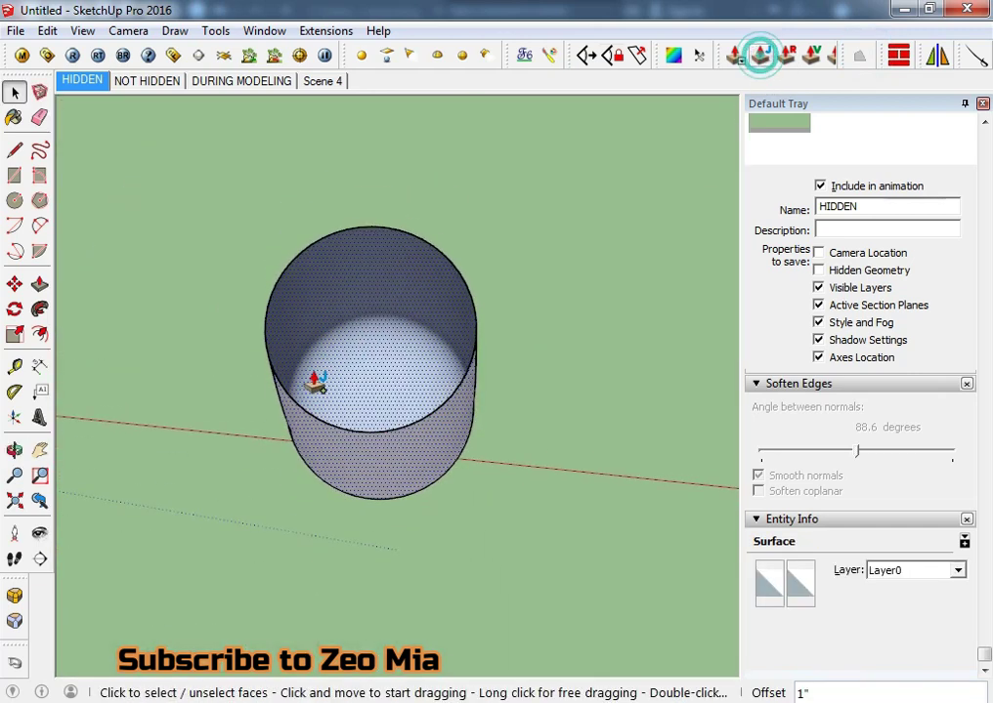
left_click(354, 266)
left_click_drag(362, 285, 371, 305)
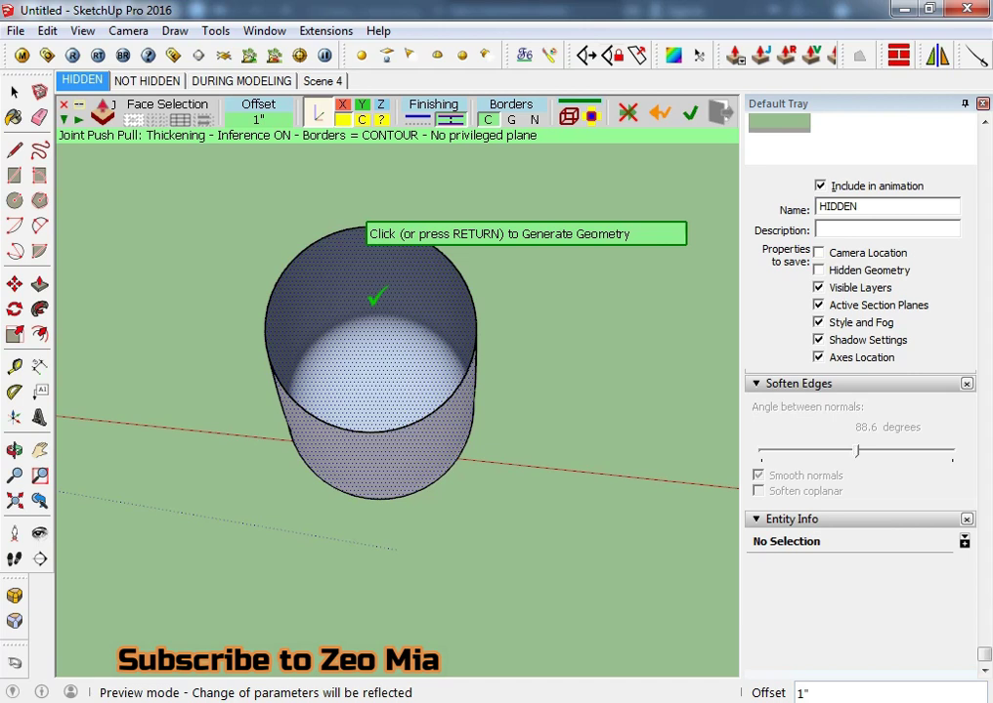
type("2")
key("Return")
left_click(366, 284)
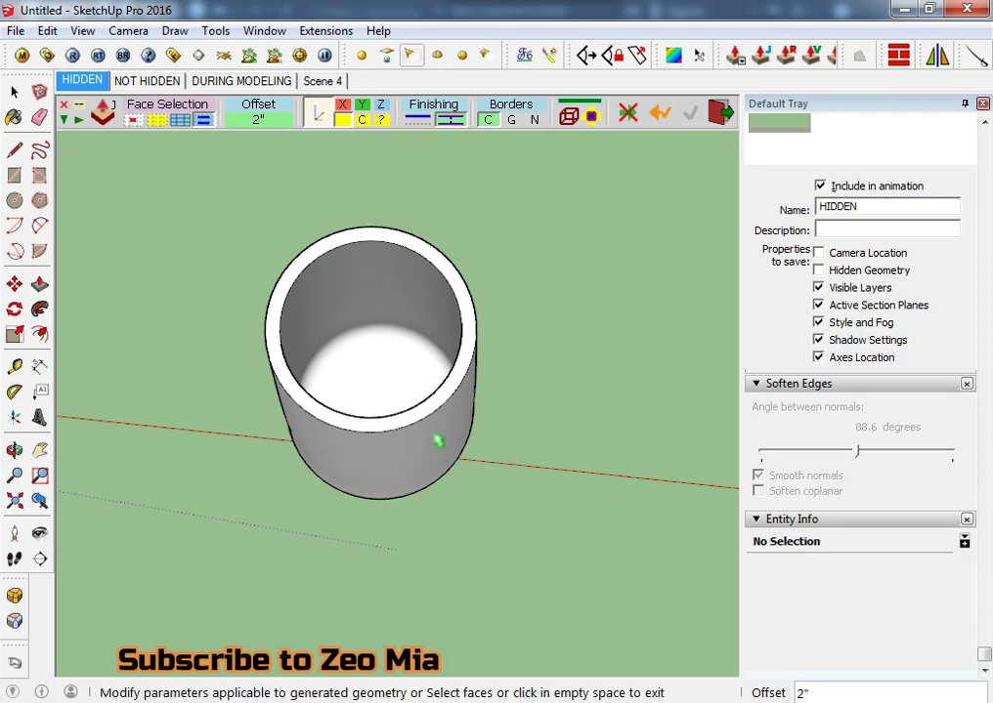
key("Return")
scroll(400, 432, "down", 3)
mouse_move(400, 432)
middle_mouse_down()
mouse_move(477, 459)
mouse_move(430, 426)
mouse_move(467, 443)
middle_mouse_up()
- Select all faces of both round pot vases
scroll(381, 460, "up", 3)
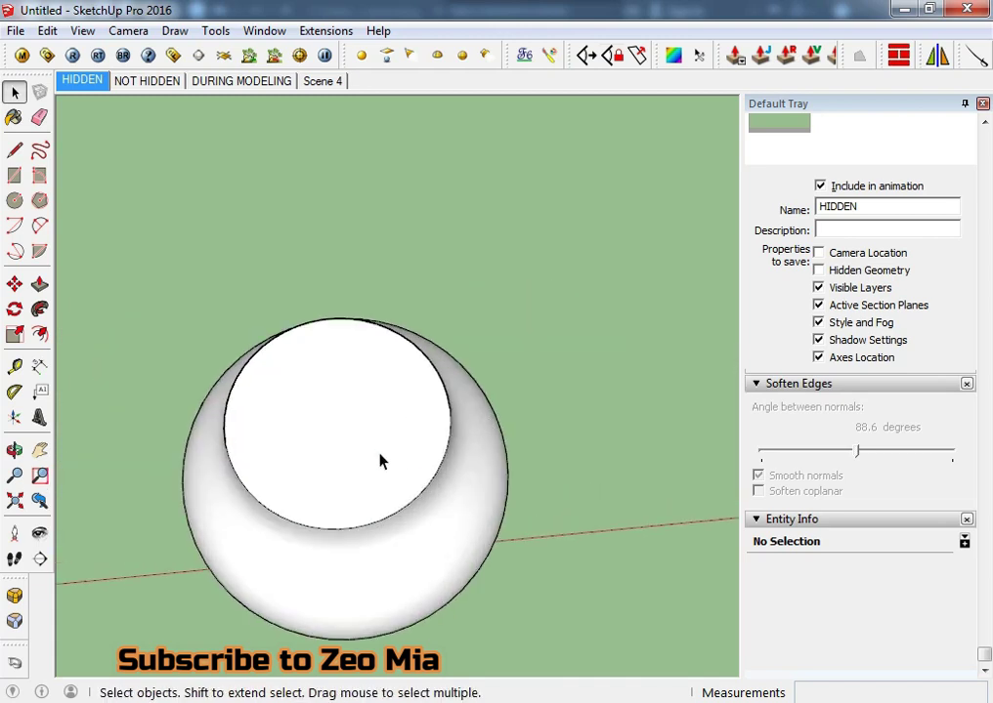
left_click(381, 459)
scroll(381, 461, "down", 2)
mouse_move(361, 461)
middle_mouse_down()
mouse_move(458, 492)
mouse_move(561, 480)
mouse_move(491, 162)
mouse_move(558, 454)
mouse_move(284, 478)
mouse_move(166, 454)
middle_mouse_up()
left_click(565, 456)
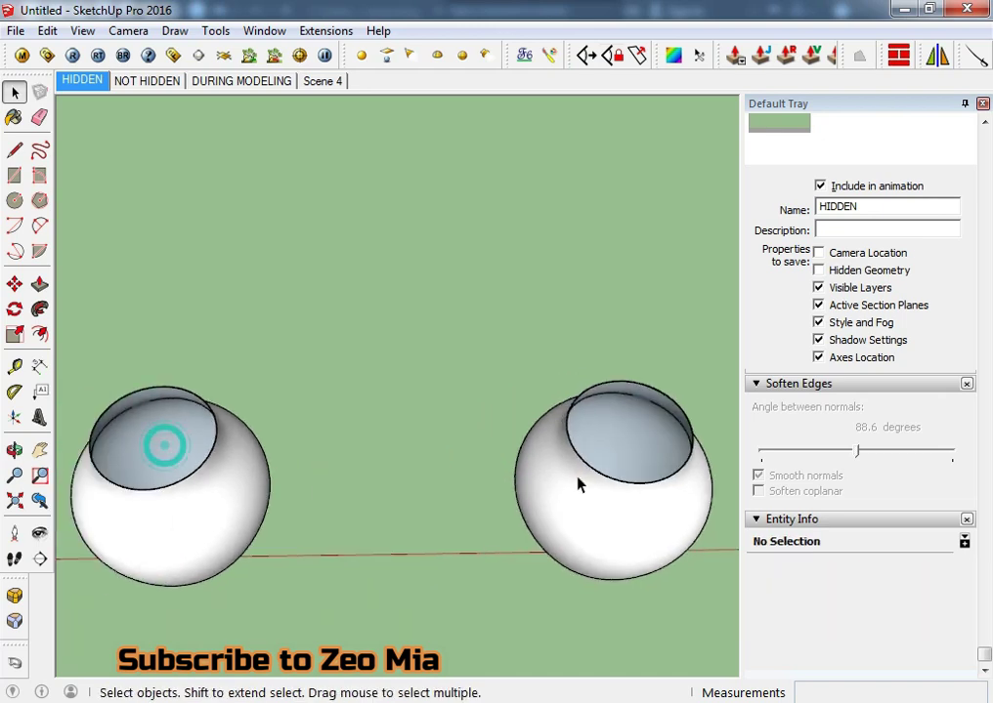
left_click(622, 439)
double_click(622, 437)
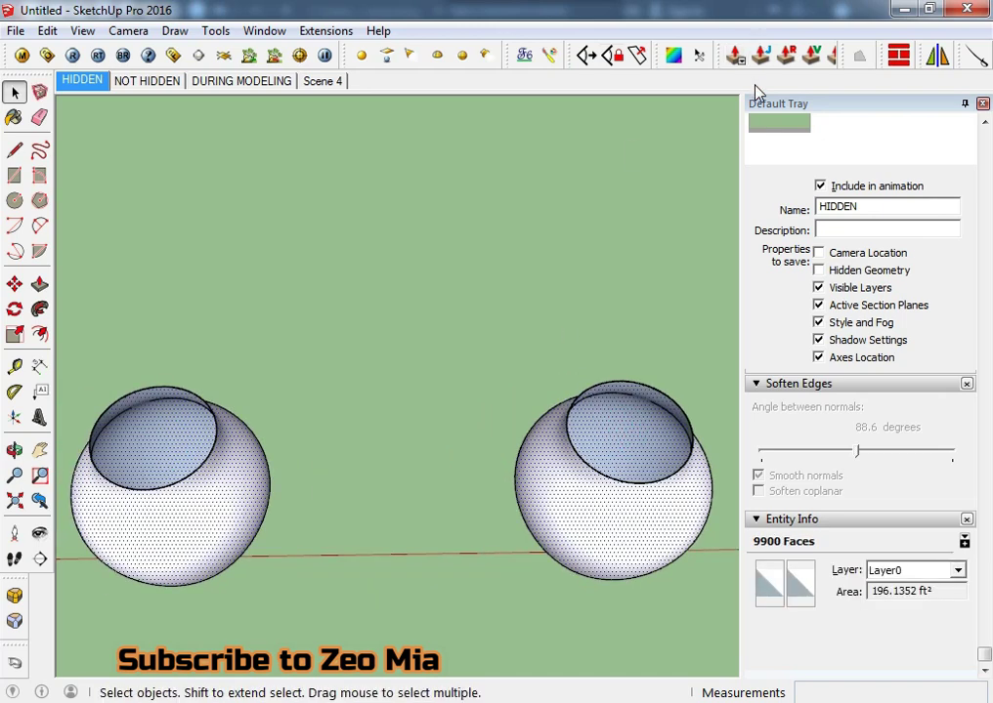
- Thicken both round vases by 2" with Joint Push Pull
left_click(761, 55)
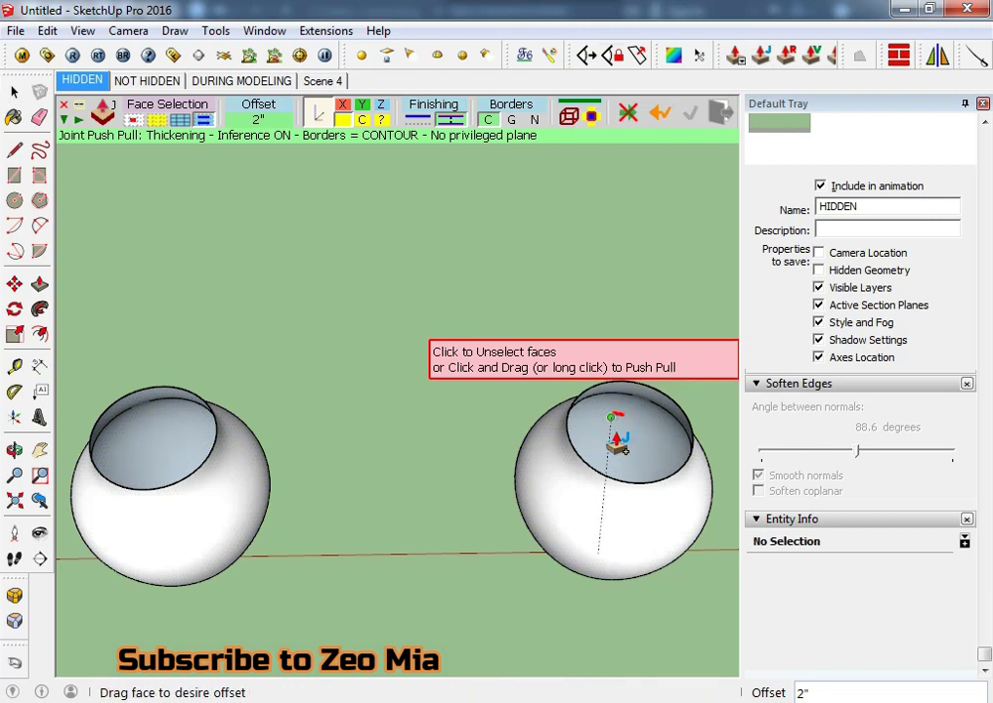
left_click(617, 446)
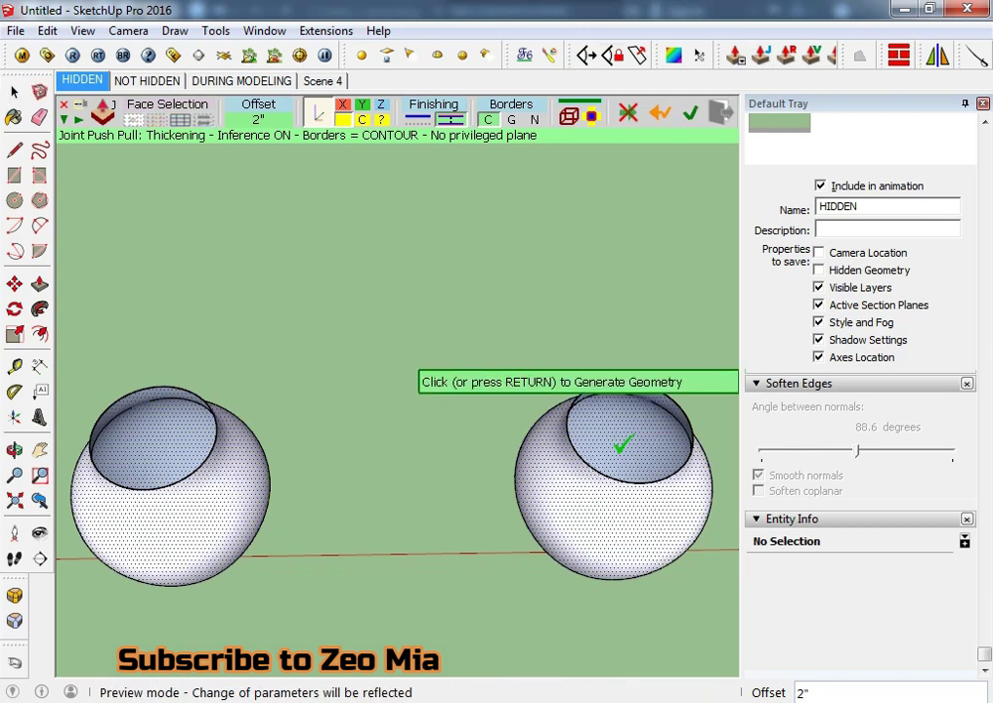
key("Return")
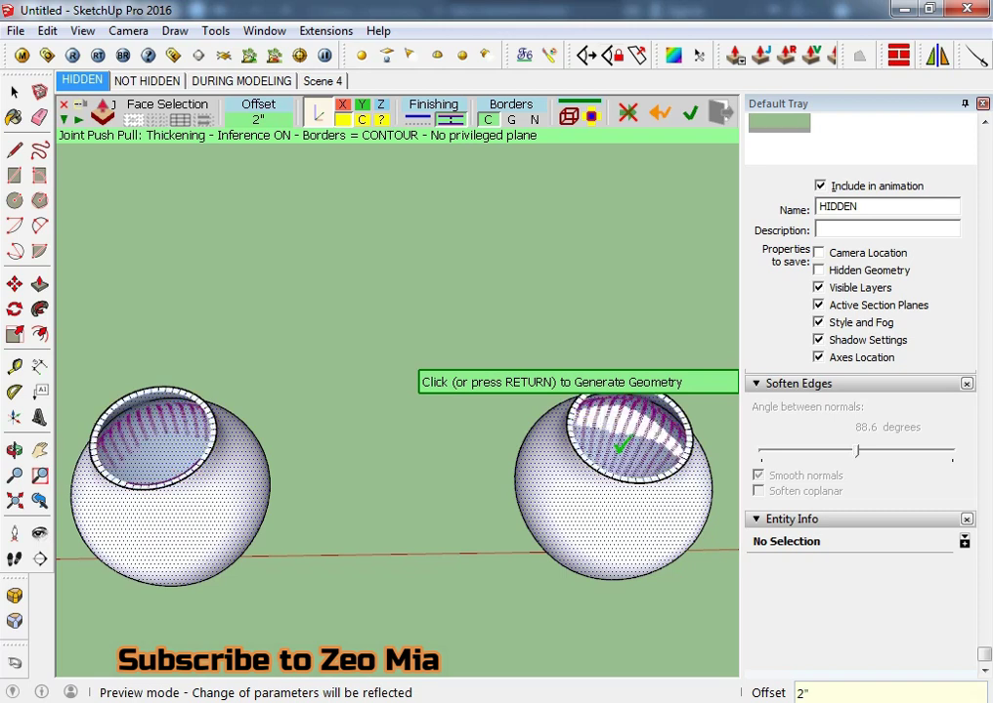
left_click(619, 446)
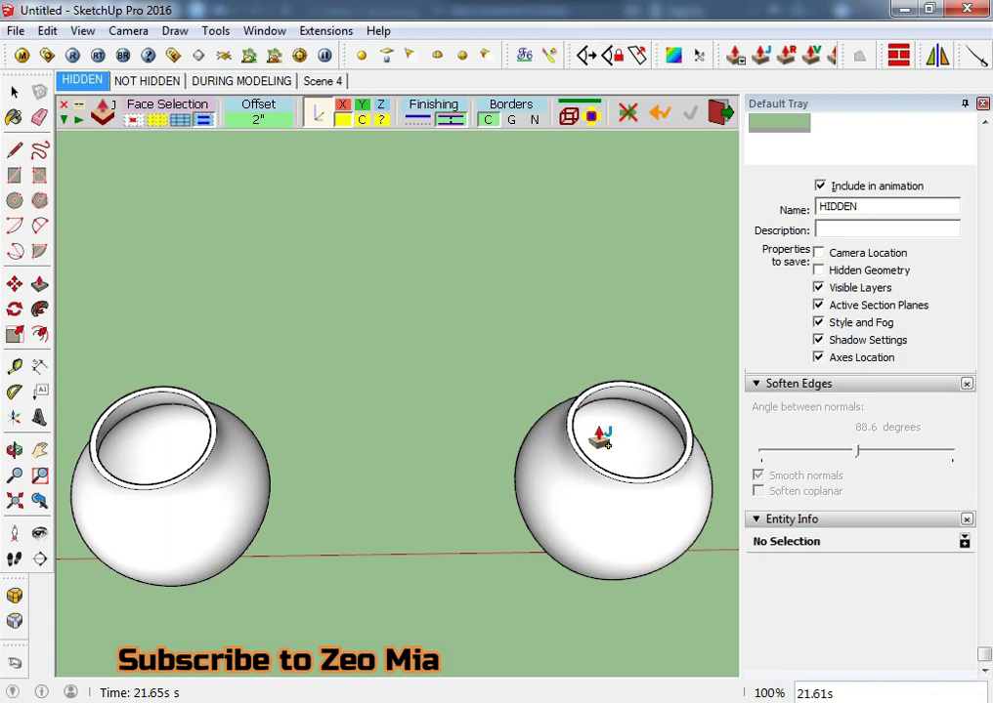
key("space")
- Orbit to inspect the row of thickened pots, then show the vases reference image folder
scroll(560, 490, "down", 3)
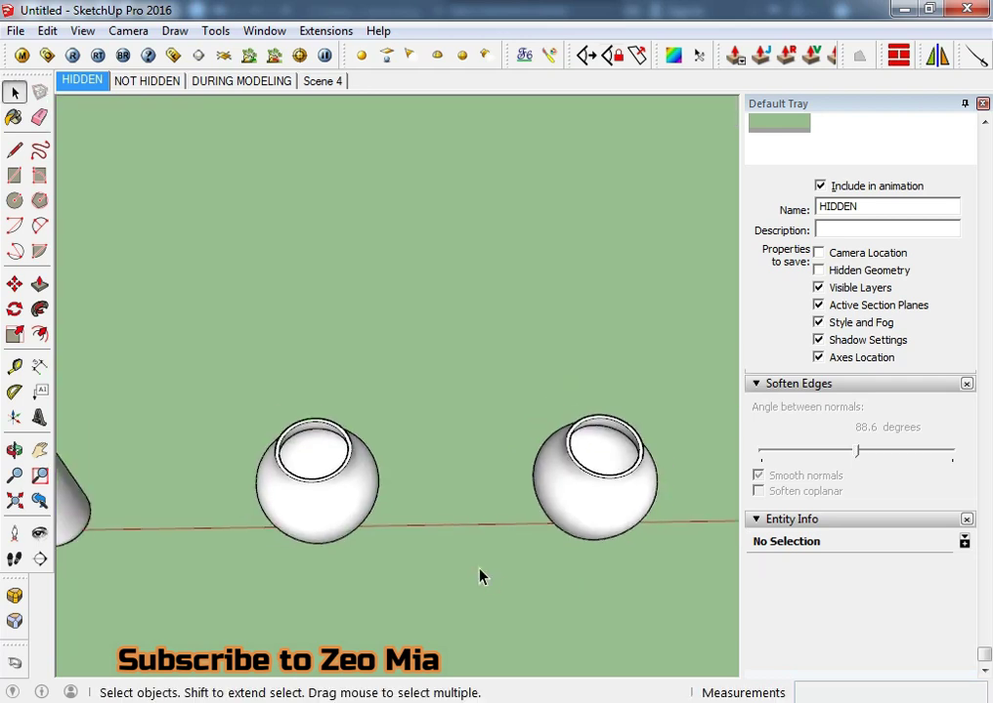
scroll(255, 443, "up", 3)
scroll(432, 491, "up", 3)
mouse_move(432, 491)
middle_mouse_down()
mouse_move(261, 222)
mouse_move(491, 133)
mouse_move(377, 373)
middle_mouse_up()
scroll(344, 455, "down", 3)
scroll(281, 428, "down", 3)
mouse_move(281, 428)
middle_mouse_down()
mouse_move(696, 384)
mouse_move(332, 510)
mouse_move(455, 484)
middle_mouse_up()
scroll(355, 477, "up", 2)
middle_click_drag(354, 477, 497, 505)
scroll(674, 440, "up", 2)
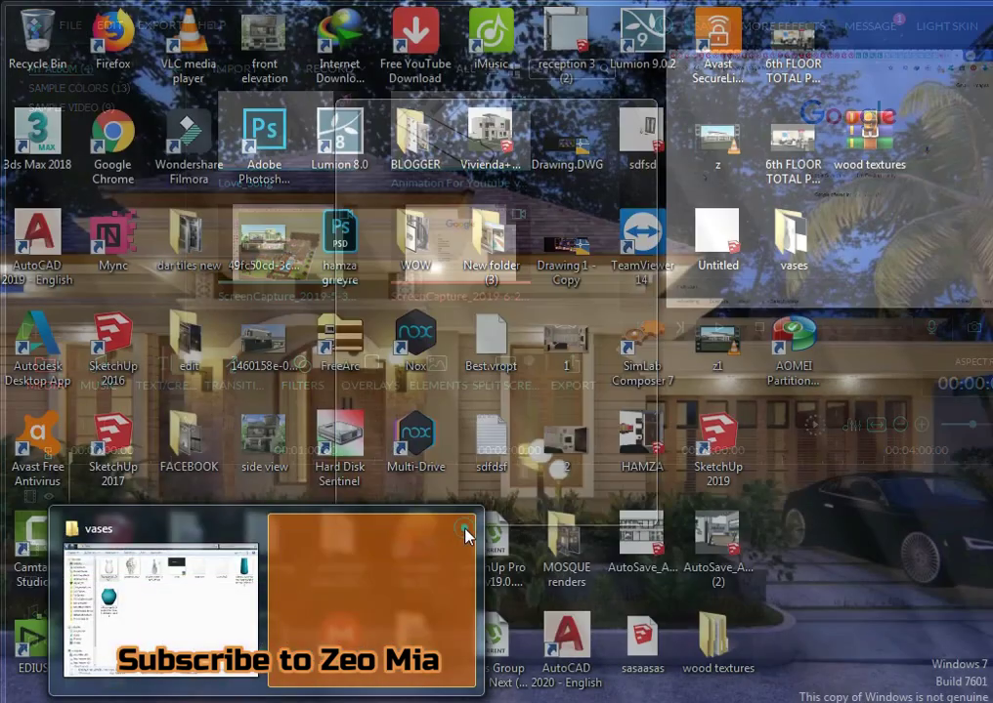
left_click(249, 576)
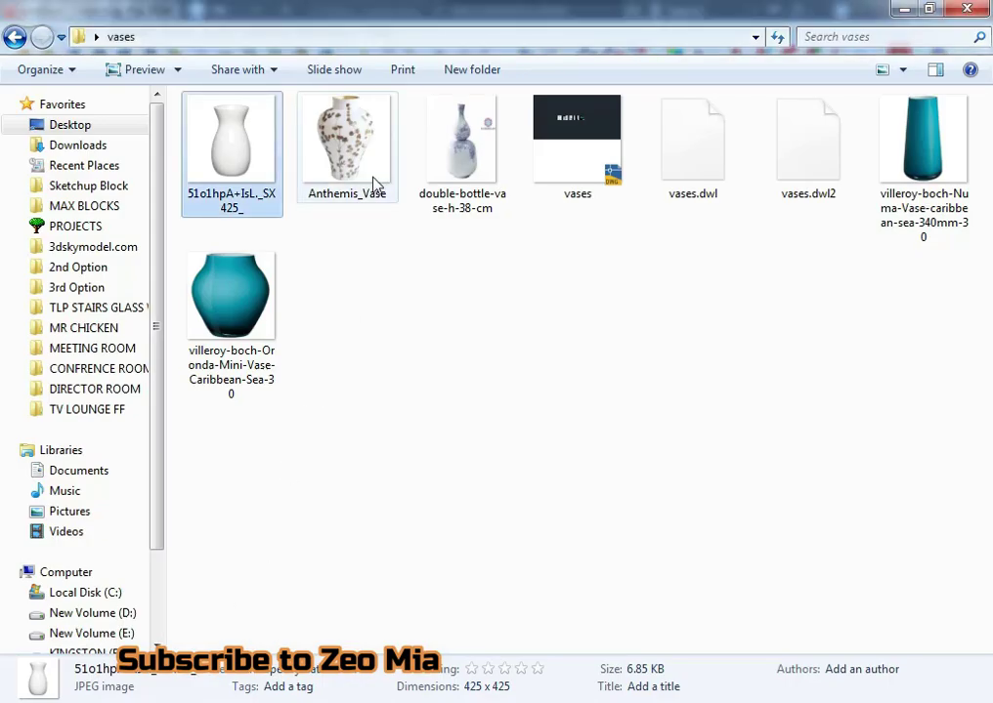
- View the Anthemis and double-bottle vase reference photos, orbiting to each matching model
double_click(372, 179)
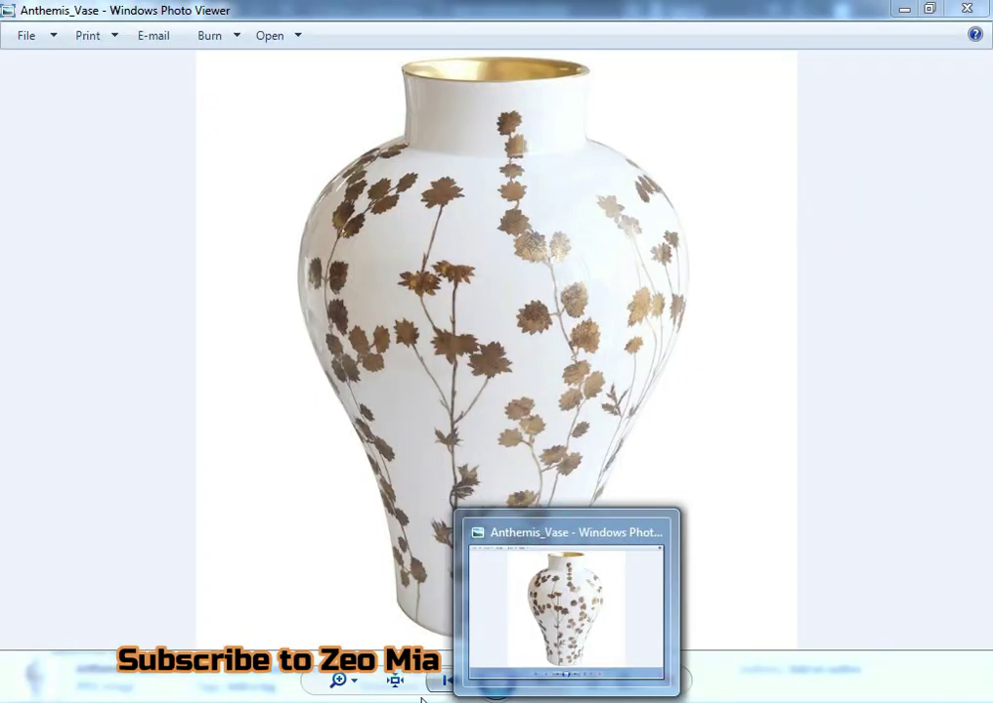
left_click(459, 696)
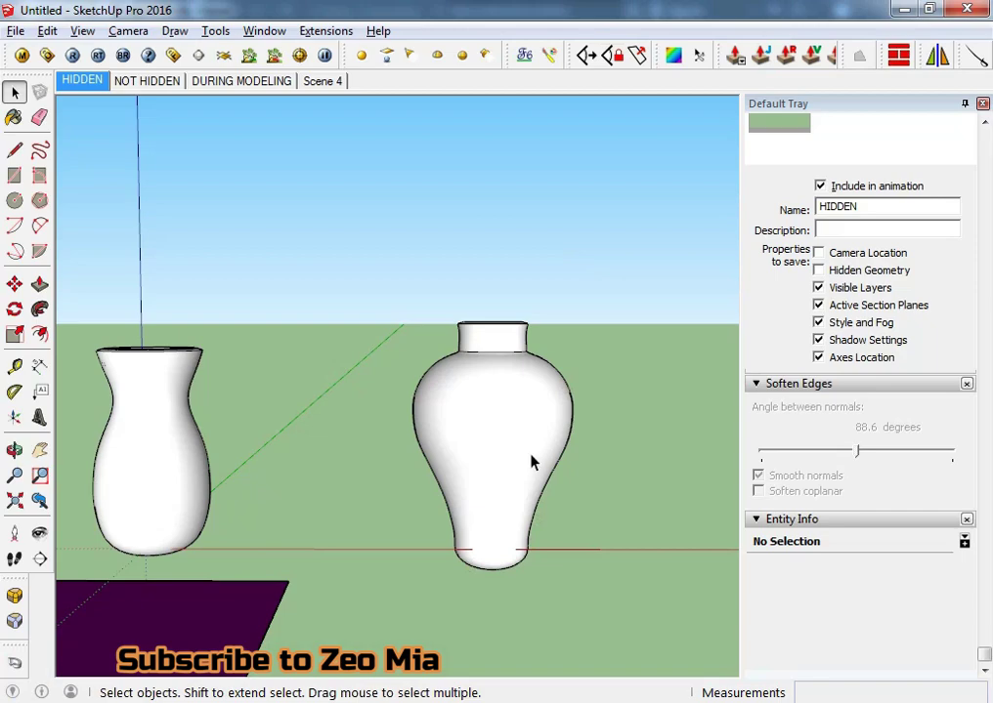
middle_click_drag(531, 461, 459, 454)
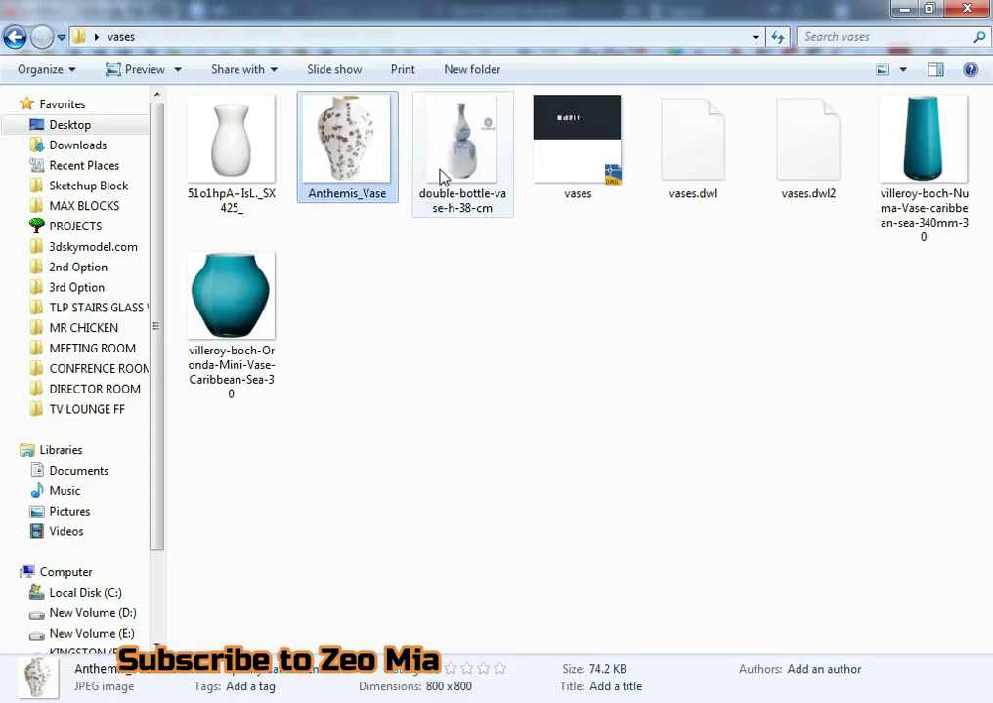
double_click(462, 157)
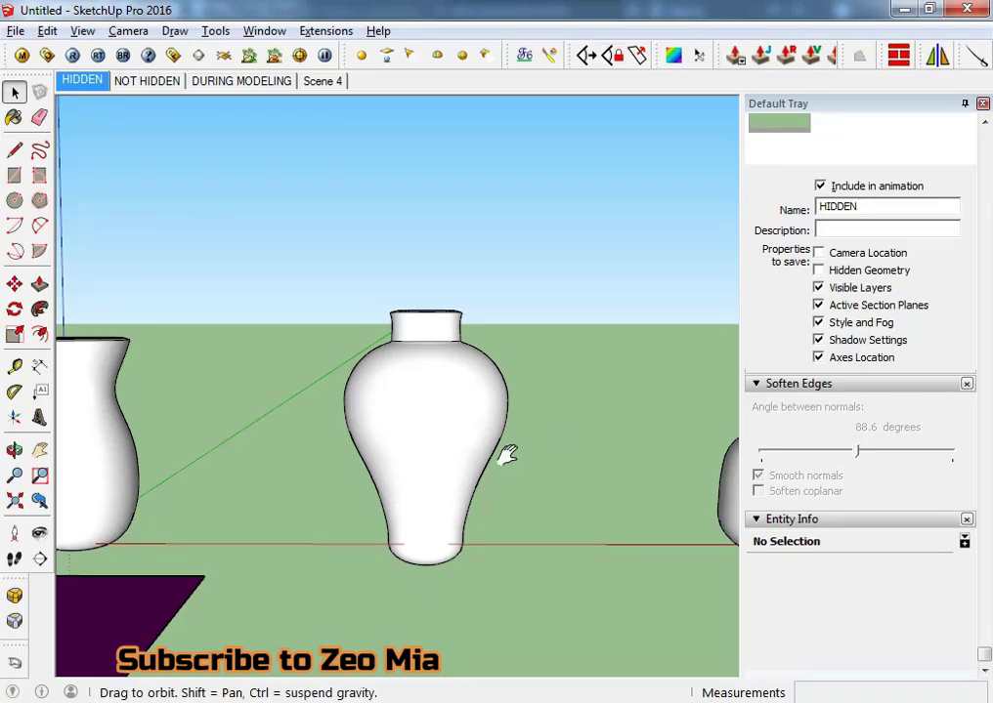
mouse_move(505, 454)
middle_mouse_down()
mouse_move(238, 535)
mouse_move(288, 477)
mouse_move(355, 461)
mouse_move(399, 531)
middle_mouse_up()
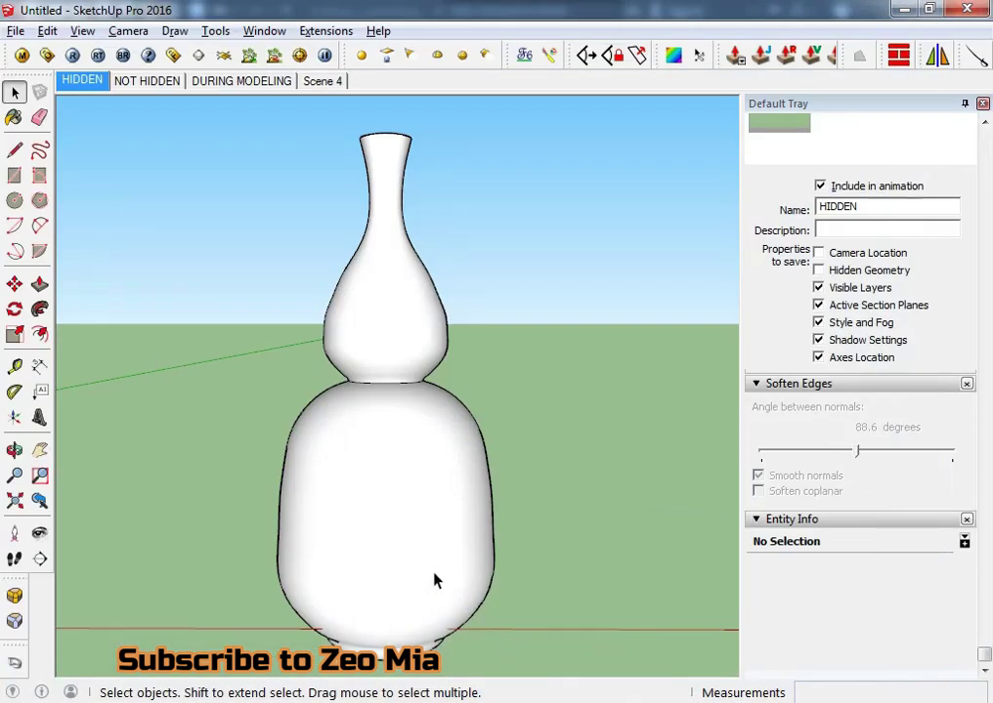
mouse_move(437, 580)
middle_mouse_down()
mouse_move(461, 487)
mouse_move(470, 516)
middle_mouse_up()
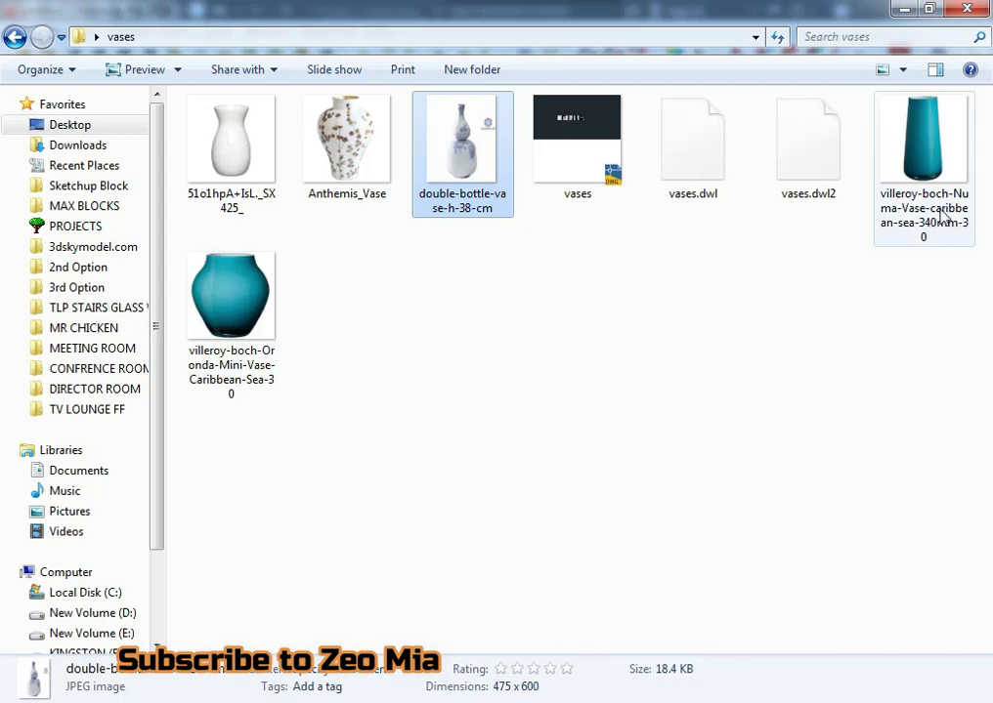
- Open the Numa vase photo and compare it against the vase model's open top
double_click(946, 220)
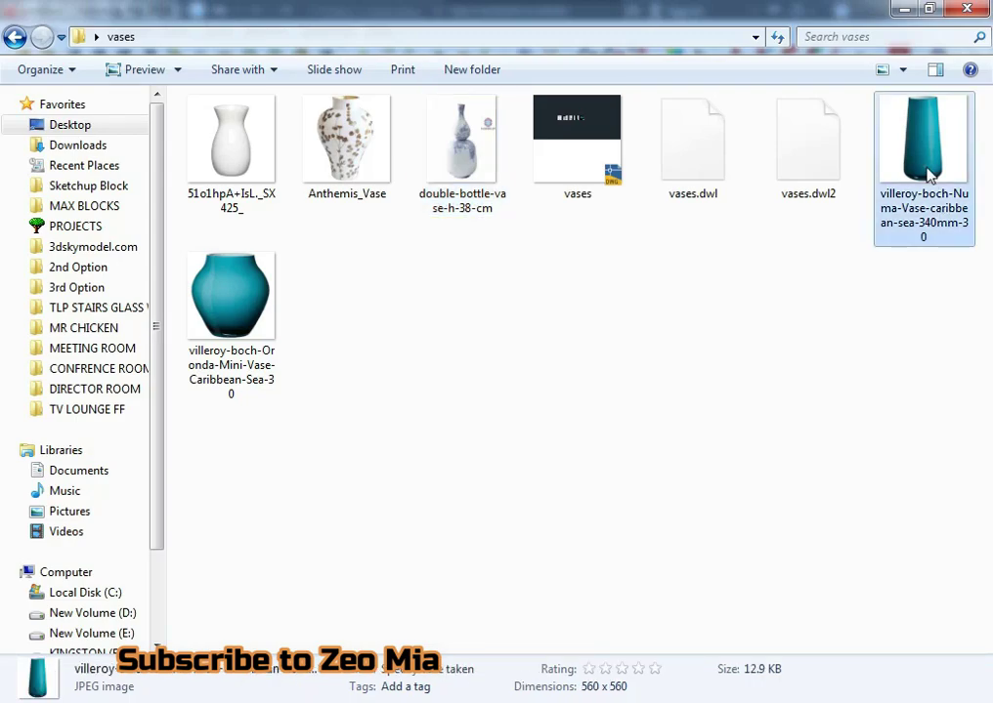
key("alt+Tab")
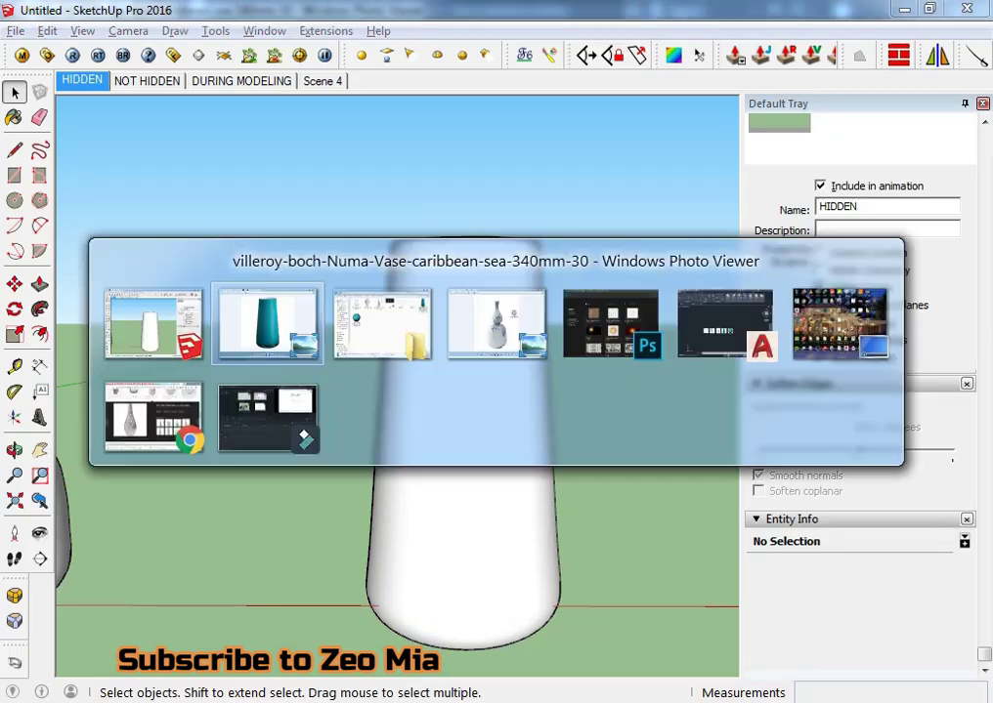
key("alt+Tab")
mouse_move(459, 592)
middle_mouse_down()
mouse_move(429, 346)
mouse_move(483, 540)
mouse_move(452, 545)
middle_mouse_up()
key("alt+Tab")
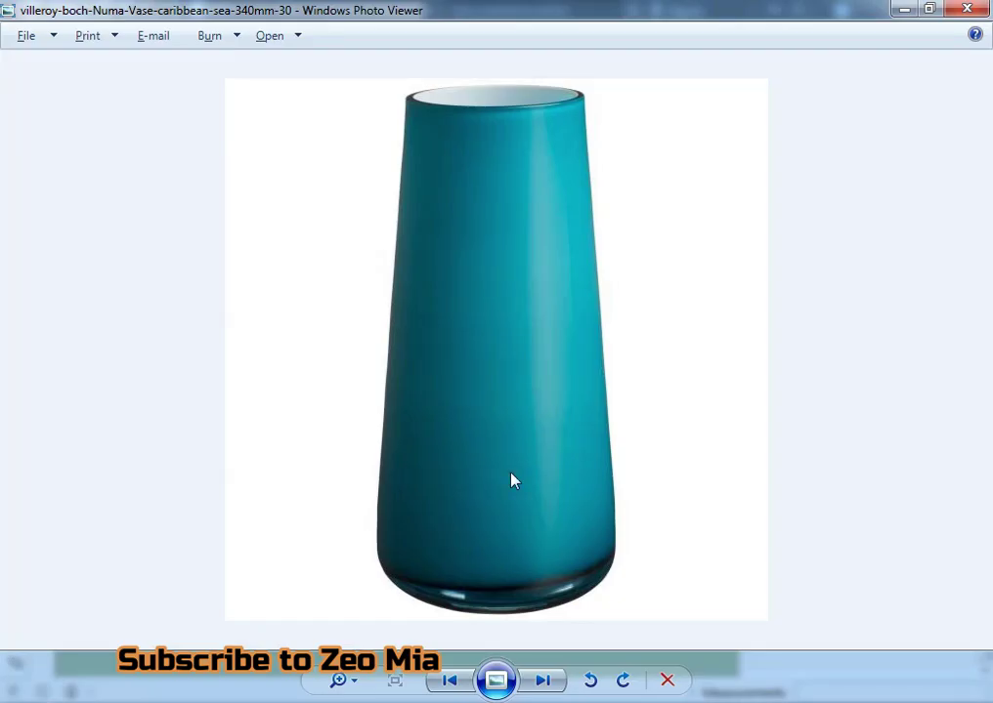
key("alt+Tab")
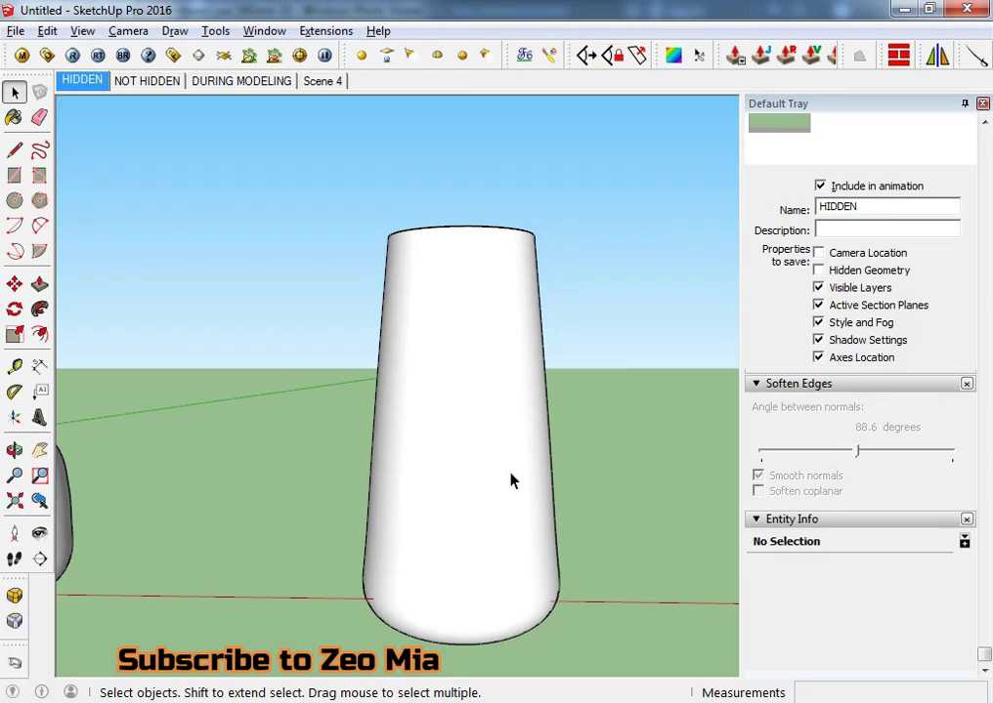
- Bring the round vase into view and open the Oronda reference photo
scroll(510, 481, "down", 3)
middle_click_drag(565, 507, 175, 524)
scroll(510, 539, "up", 3)
middle_click_drag(510, 538, 465, 465)
key("space")
key("alt+Tab")
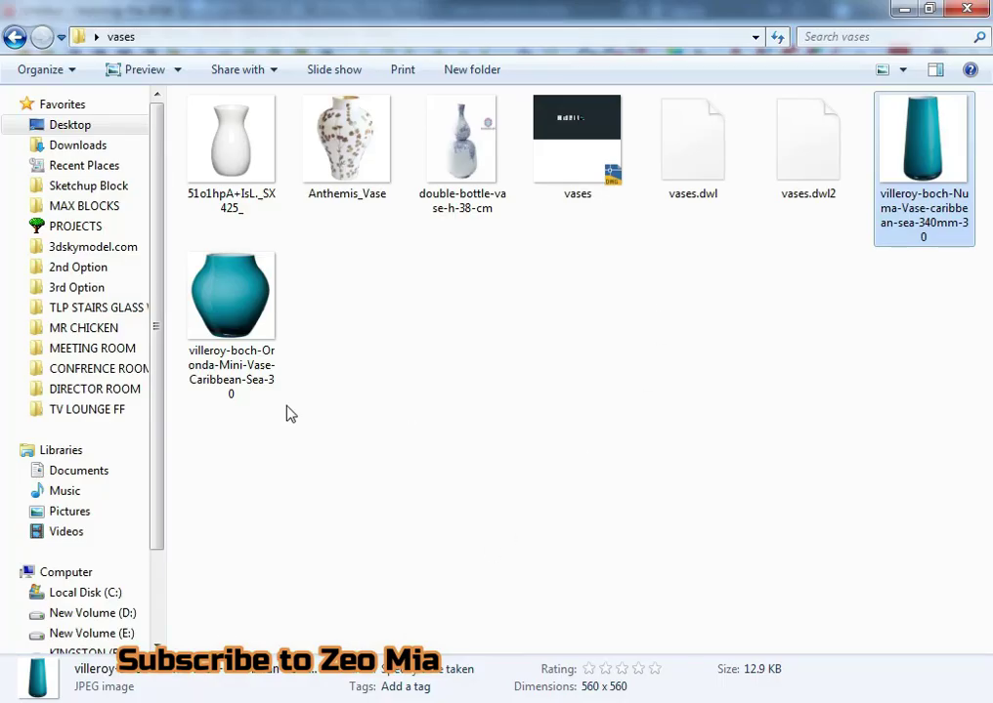
double_click(230, 350)
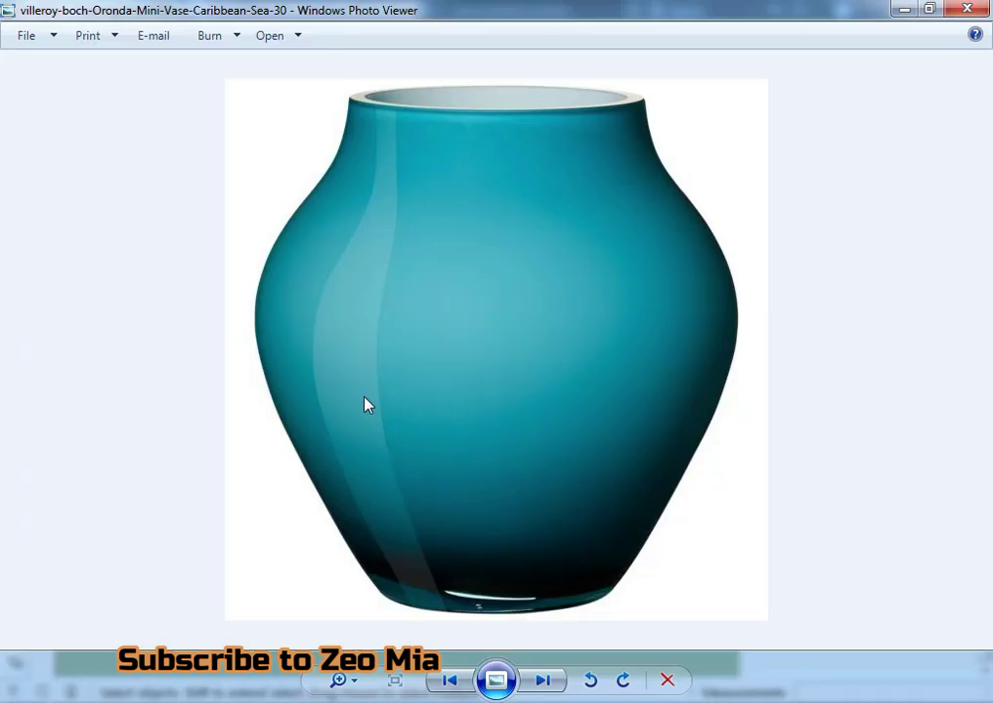
- Orbit and zoom the round vase to inspect its thick rim opening
scroll(366, 404, "up", 2)
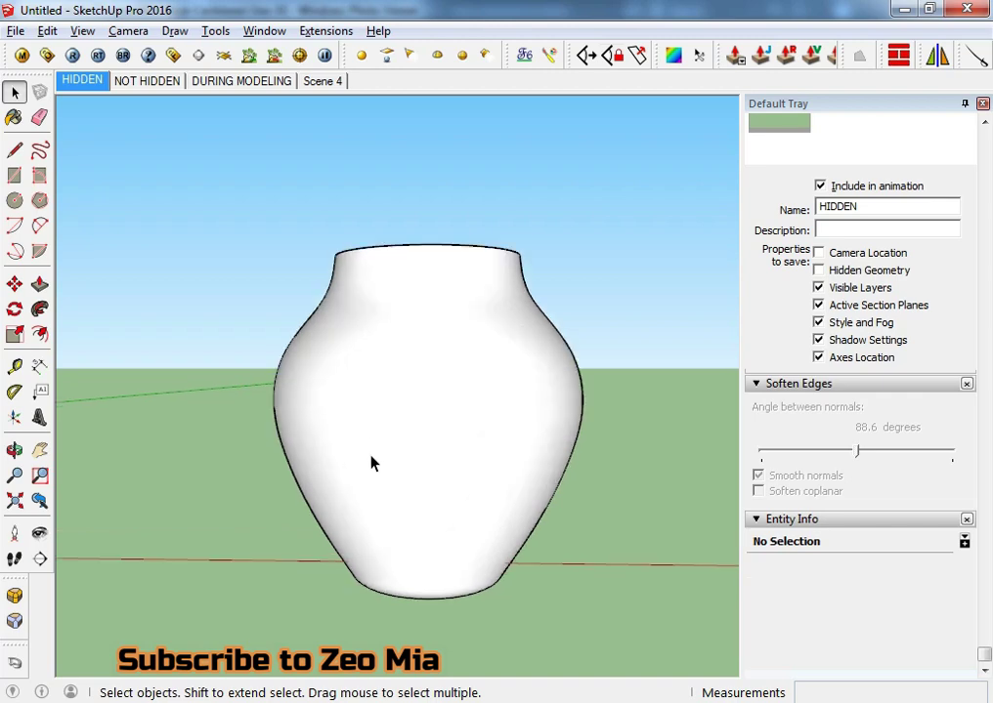
scroll(372, 459, "up", 2)
mouse_move(381, 442)
middle_mouse_down()
mouse_move(395, 424)
mouse_move(395, 436)
middle_mouse_up()
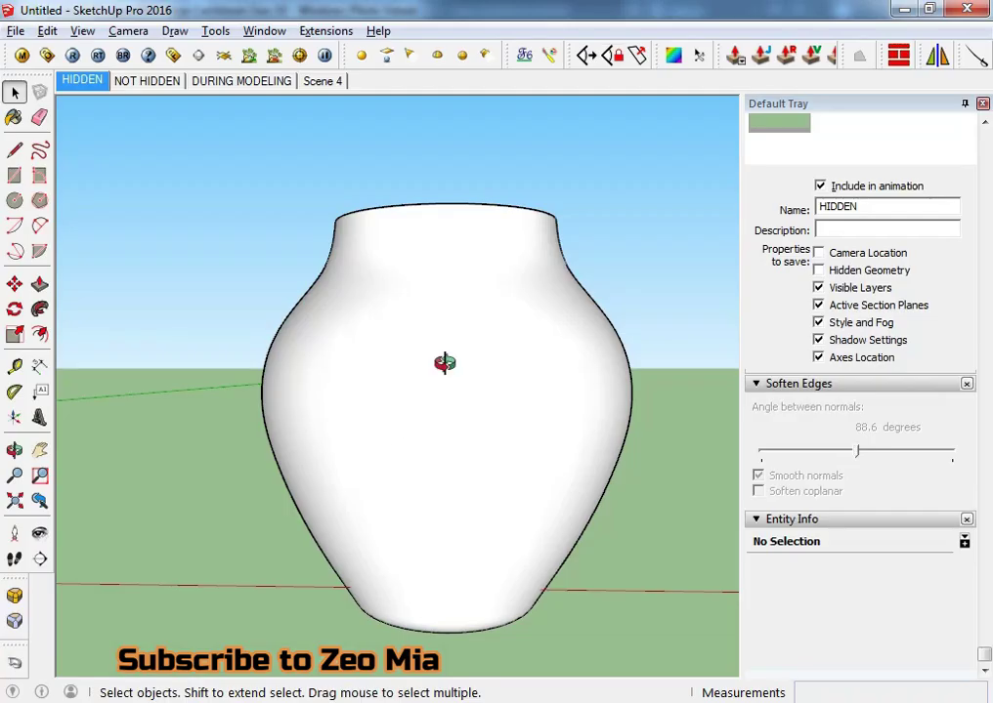
mouse_move(388, 361)
middle_mouse_down()
mouse_move(428, 491)
mouse_move(420, 539)
mouse_move(401, 496)
middle_mouse_up()
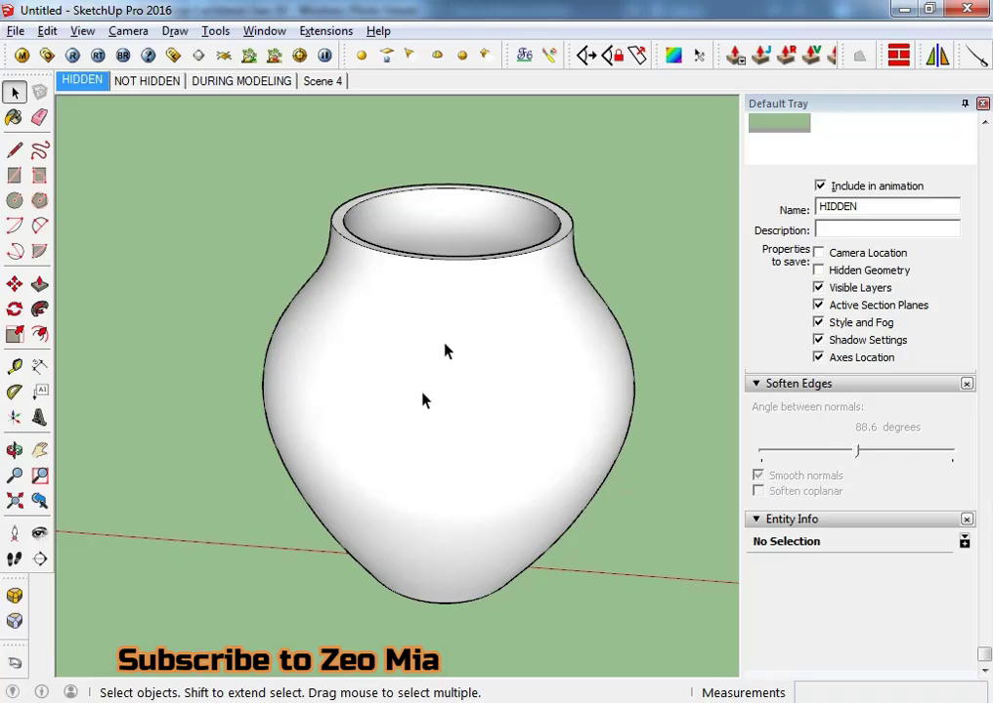
mouse_move(443, 348)
middle_mouse_down()
mouse_move(570, 316)
mouse_move(315, 298)
middle_mouse_up()
scroll(315, 298, "up", 3)
- Select the round vase's rim top face and launch RoundCorner with the Default Tray hidden
left_click(443, 349)
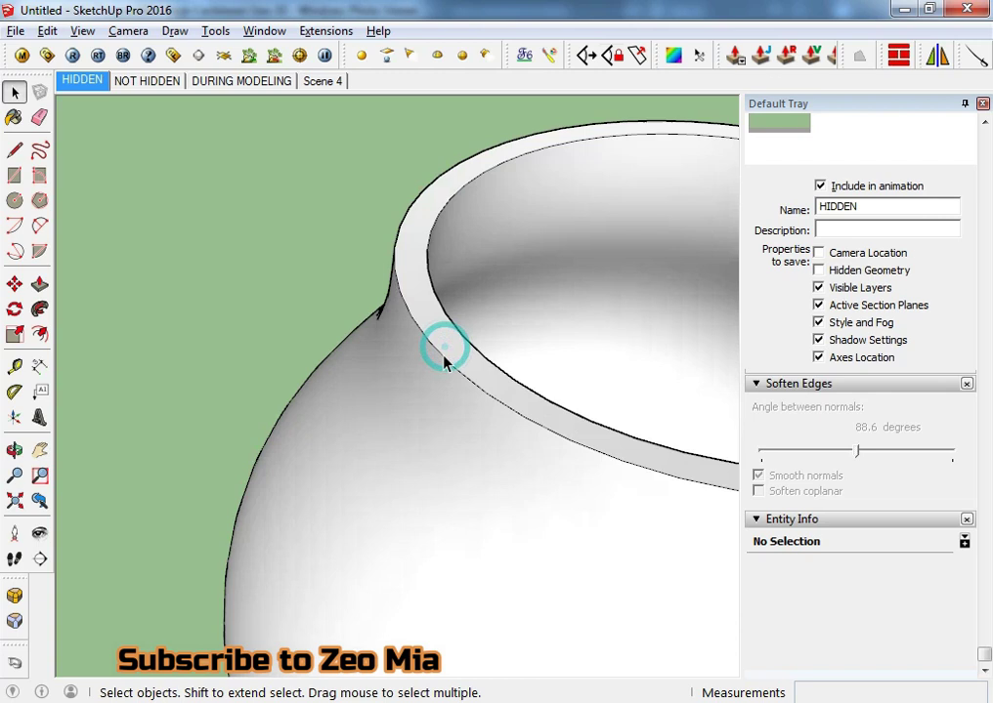
left_click(441, 361)
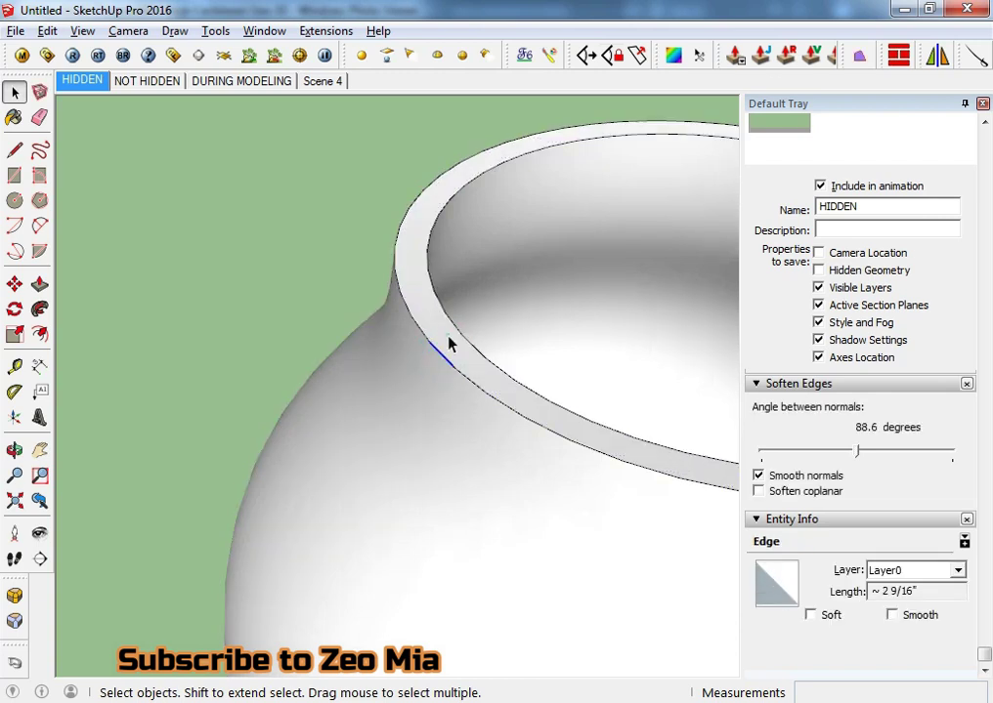
left_click(450, 340)
left_click(15, 596)
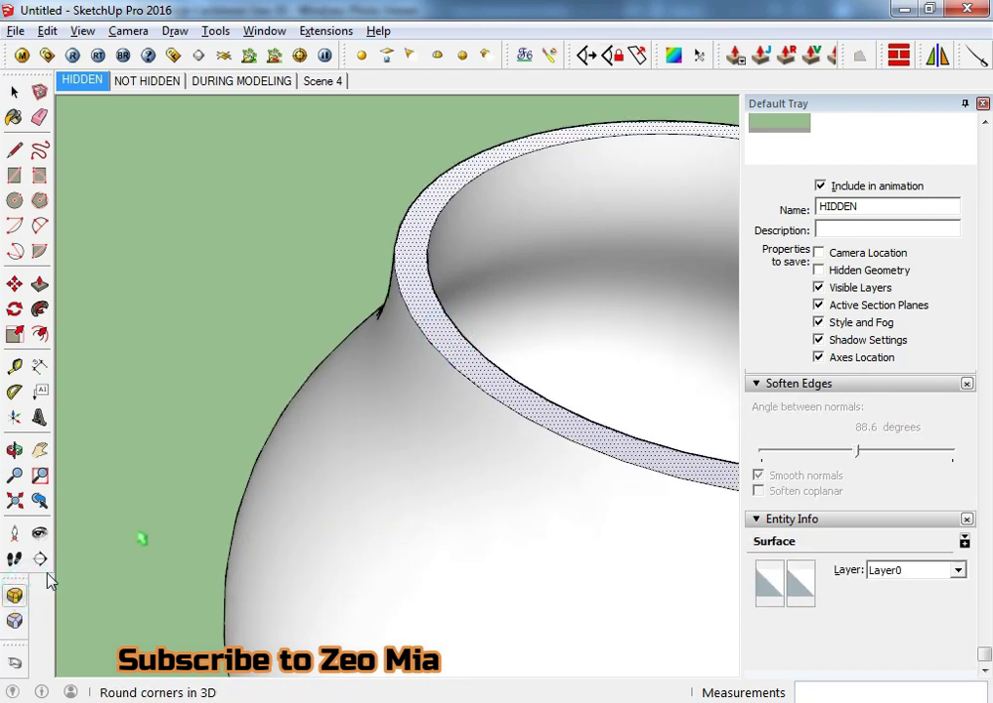
left_click(983, 104)
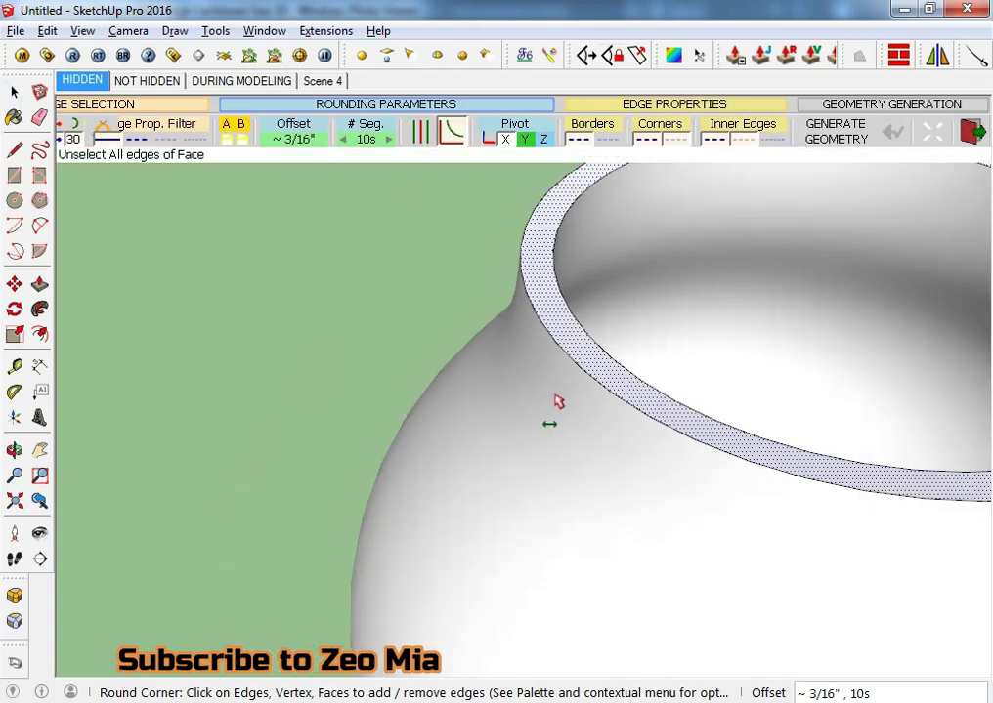
- Set the RoundCorner offset to 0.2, after trying 1 and 0.1
left_click(296, 140)
type("1")
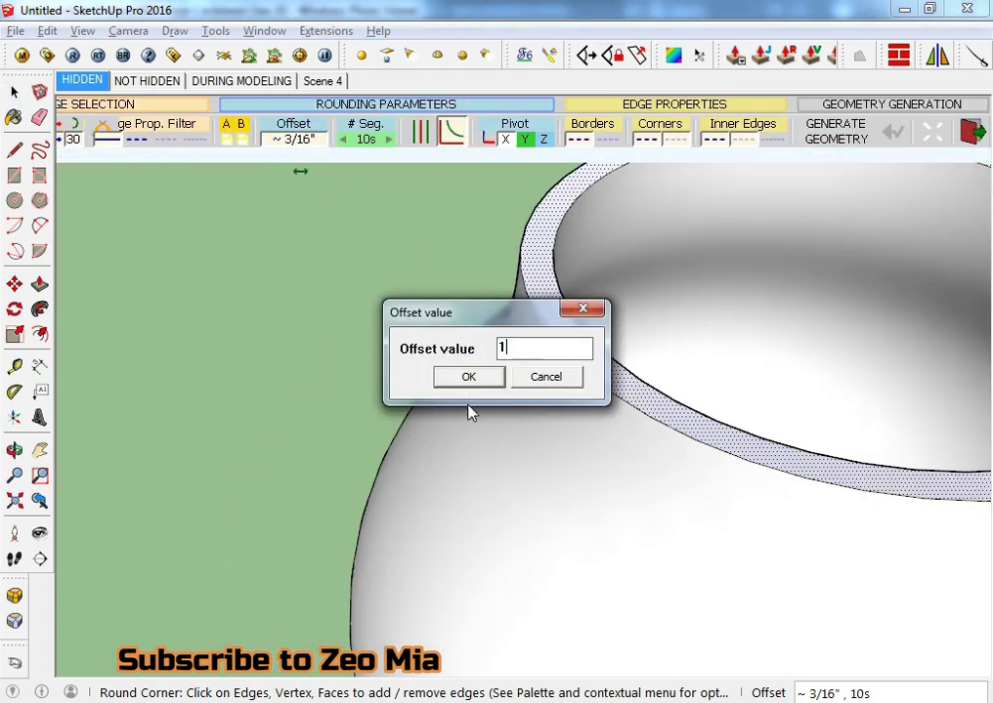
left_click(468, 378)
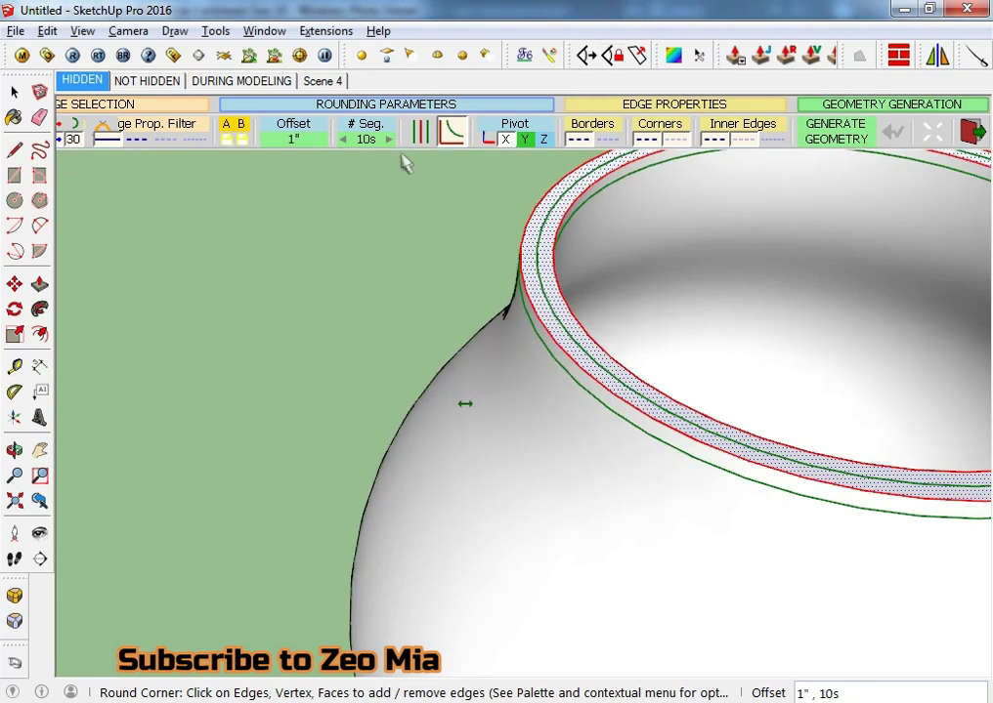
left_click(293, 140)
type("0.1")
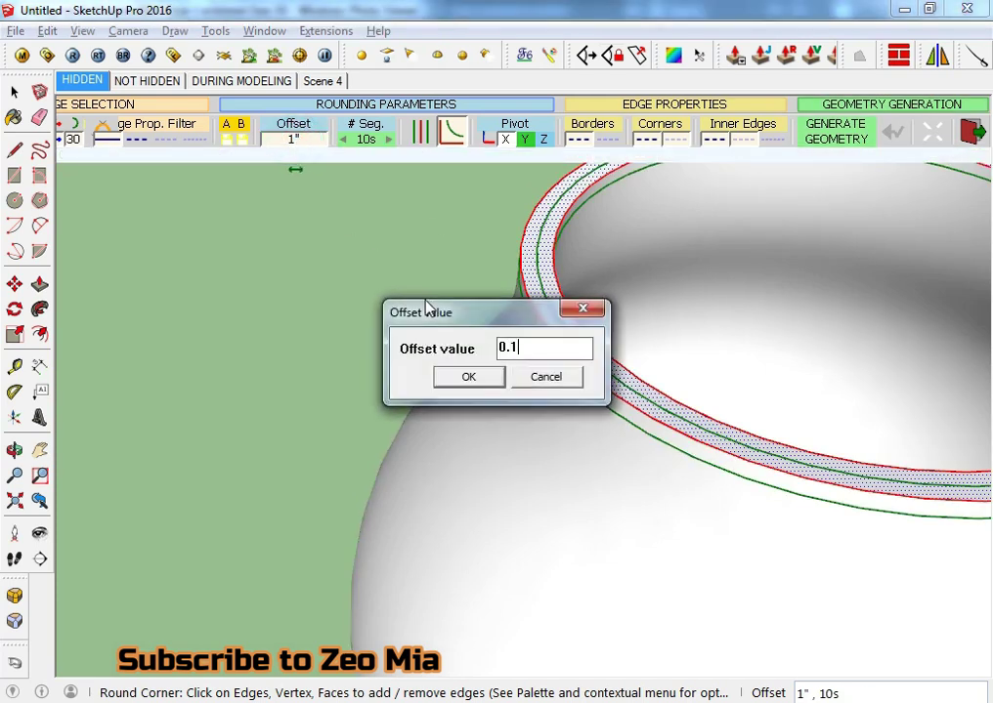
left_click(468, 378)
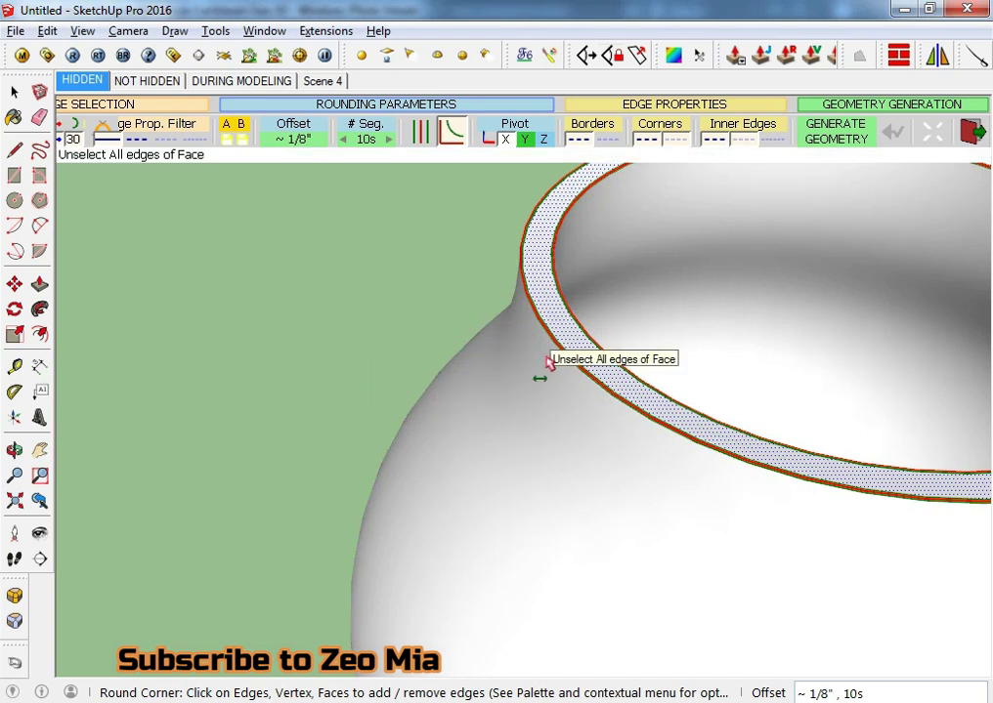
left_click(295, 140)
type("0.2")
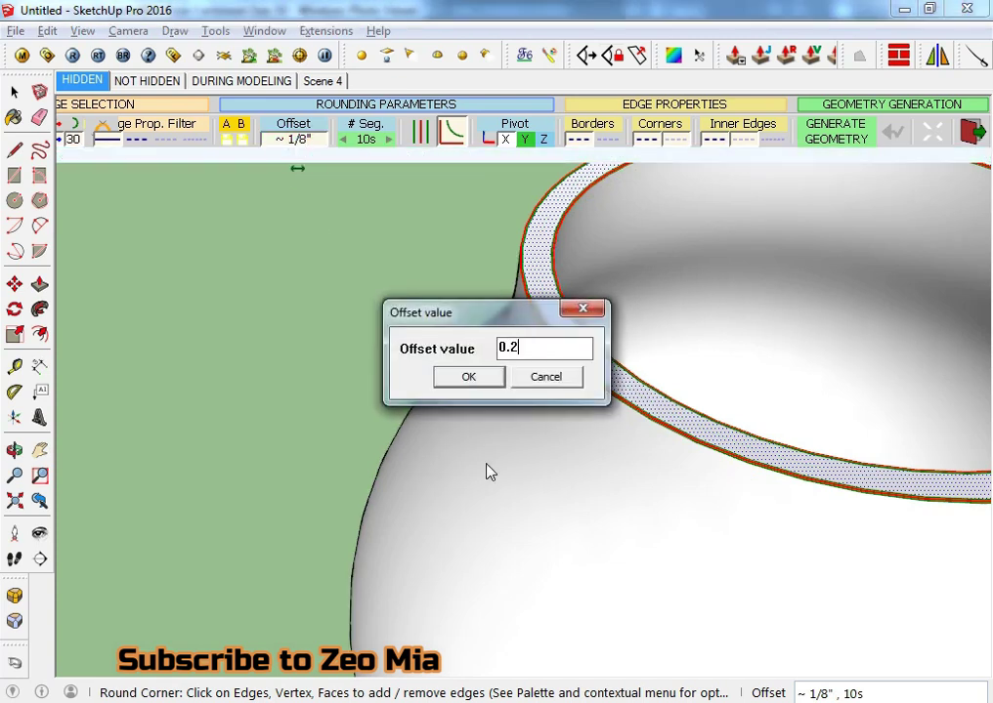
left_click(468, 379)
- Generate the 3/16-inch rounded edges on the round vase's rim
key("Return")
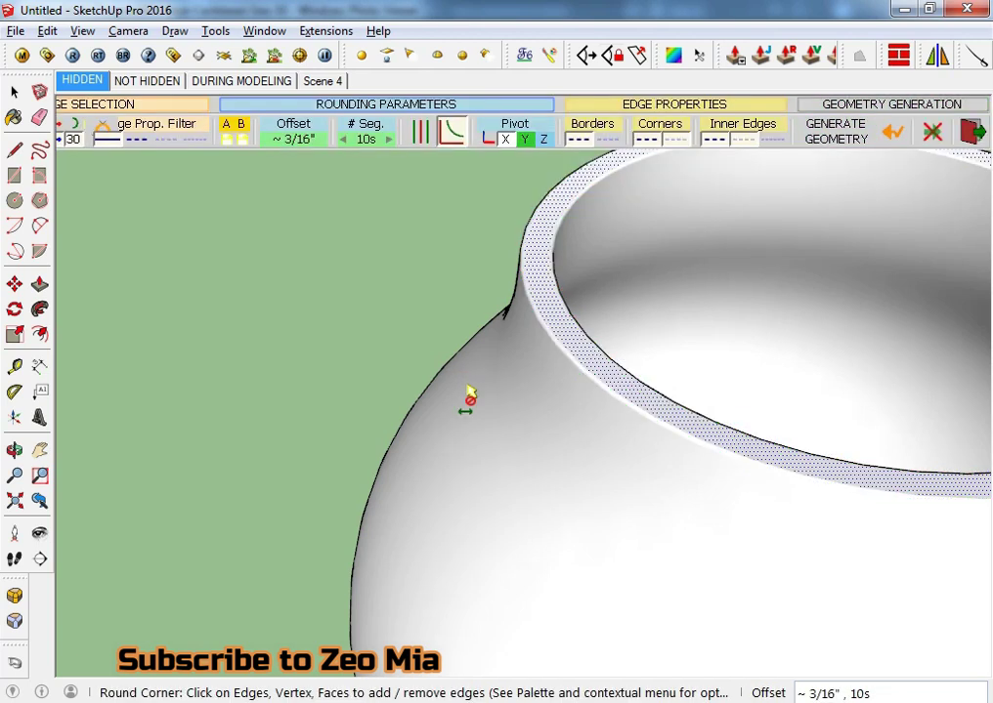
key("space")
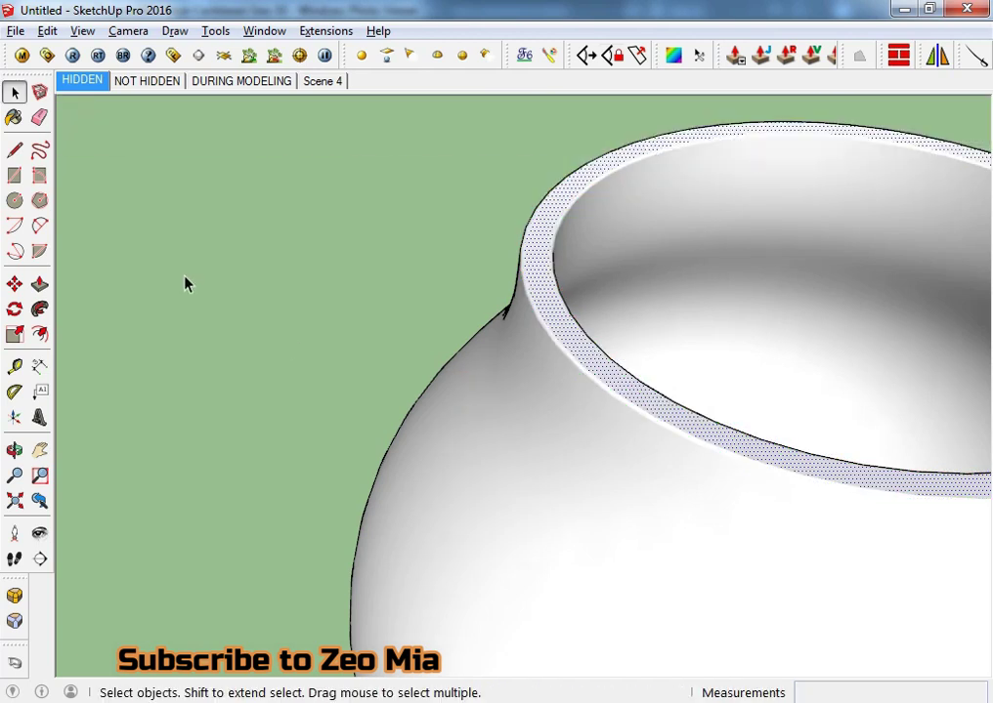
mouse_move(364, 372)
middle_mouse_down()
mouse_move(365, 388)
mouse_move(270, 344)
middle_mouse_up()
scroll(564, 328, "up", 3)
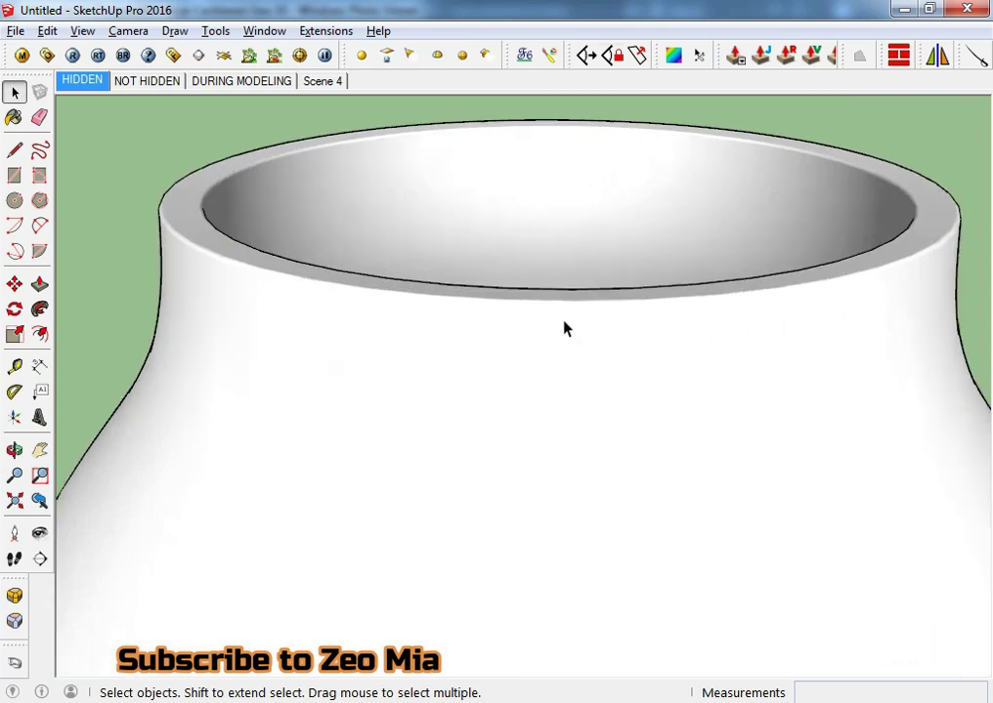
scroll(410, 348, "up", 3)
mouse_move(410, 347)
middle_mouse_down()
mouse_move(292, 420)
mouse_move(233, 437)
mouse_move(82, 299)
mouse_move(91, 349)
middle_mouse_up()
mouse_move(500, 450)
middle_mouse_down()
mouse_move(322, 432)
mouse_move(199, 367)
mouse_move(587, 503)
mouse_move(547, 425)
middle_mouse_up()
scroll(361, 97, "up", 5)
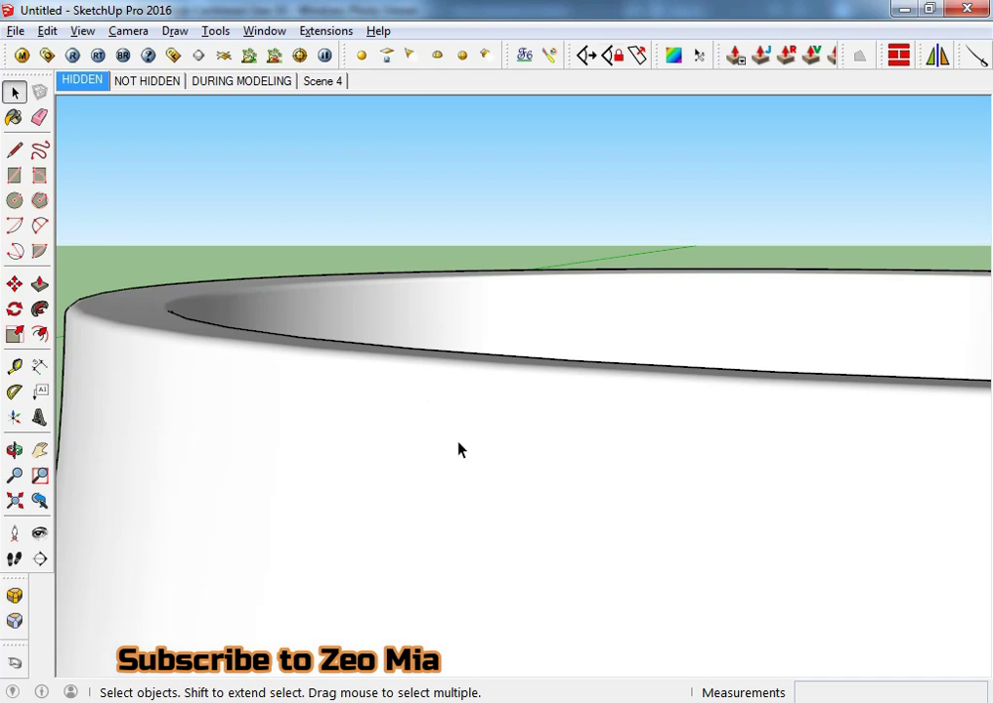
mouse_move(459, 450)
middle_mouse_down()
mouse_move(381, 402)
mouse_move(358, 426)
middle_mouse_up()
scroll(358, 426, "down", 3)
scroll(365, 446, "down", 2)
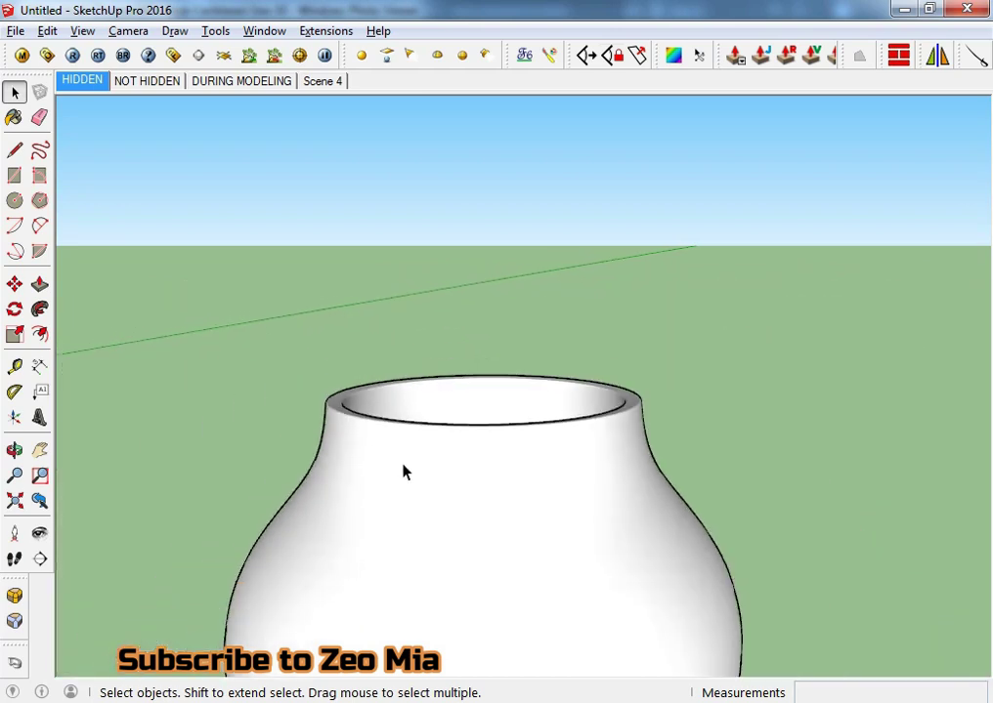
scroll(404, 470, "down", 2)
mouse_move(462, 490)
middle_mouse_down()
mouse_move(372, 391)
mouse_move(377, 428)
middle_mouse_up()
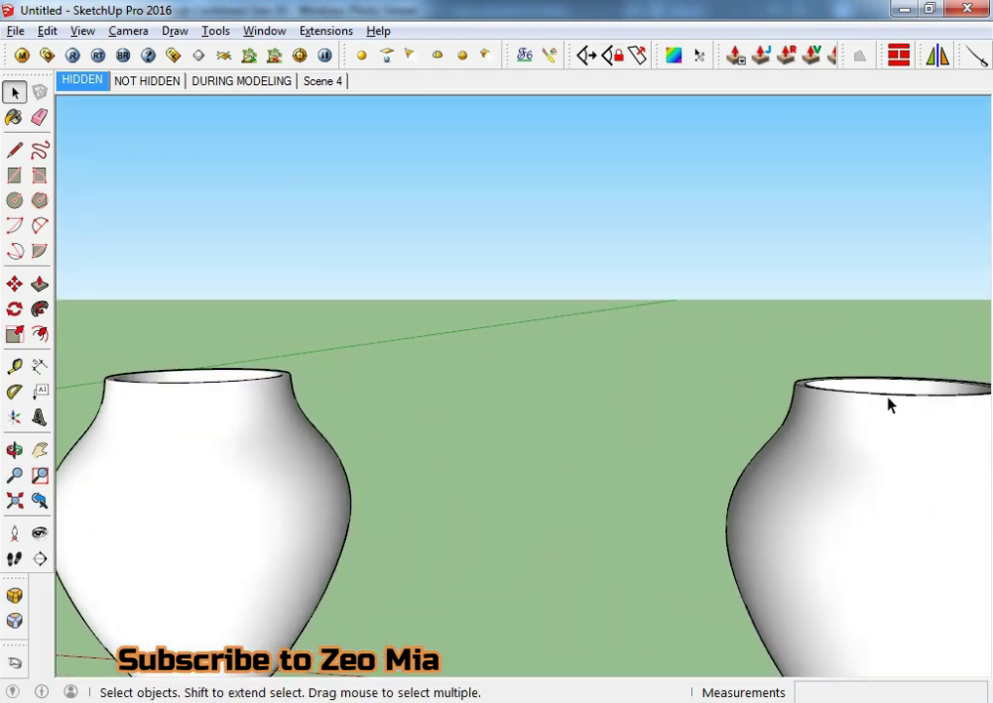
scroll(887, 410, "up", 2)
scroll(835, 430, "up", 2)
mouse_move(842, 406)
middle_mouse_down()
mouse_move(614, 510)
mouse_move(505, 586)
mouse_move(545, 412)
mouse_move(496, 412)
mouse_move(853, 502)
mouse_move(675, 440)
mouse_move(879, 541)
mouse_move(472, 470)
middle_mouse_up()
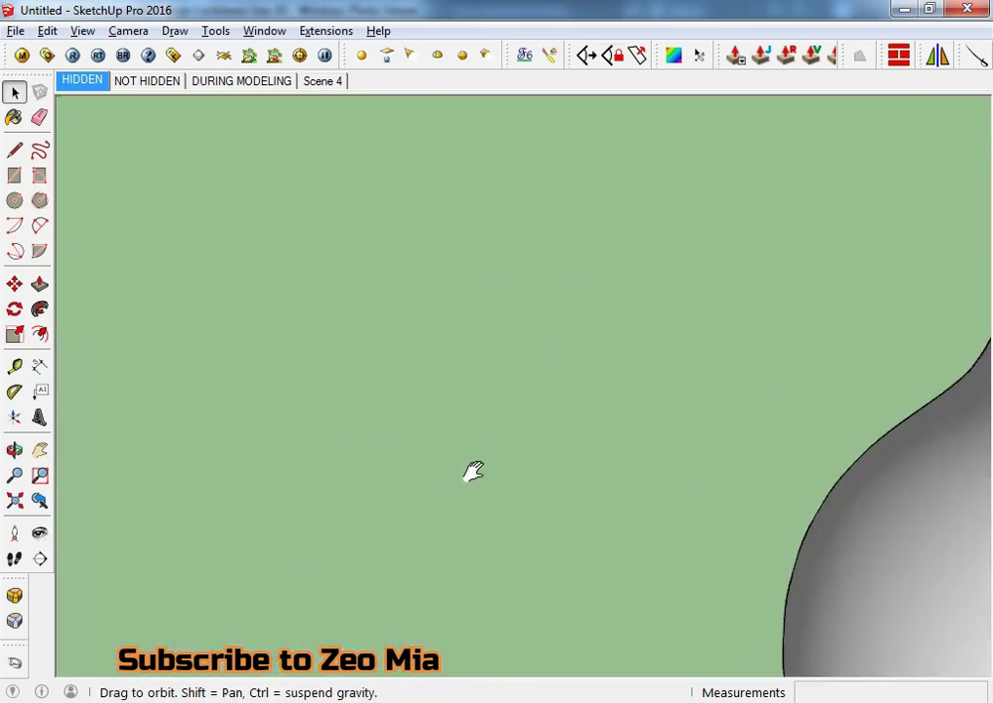
middle_click_drag(852, 543, 858, 550, "shift")
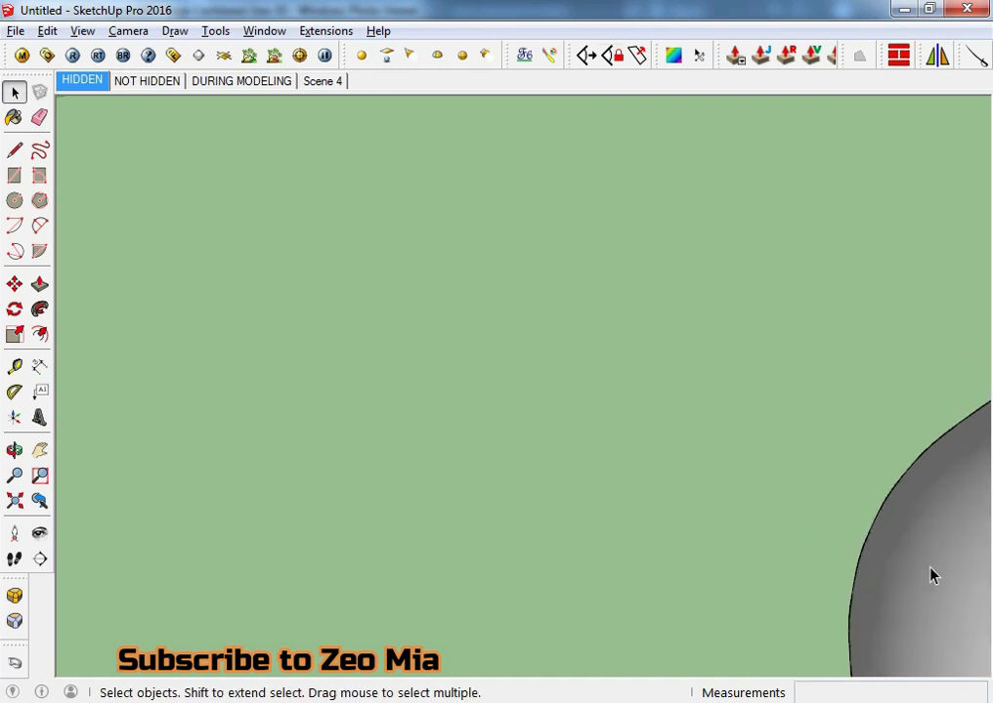
scroll(781, 557, "down", 5)
scroll(268, 501, "up", 2)
scroll(313, 483, "up", 3)
scroll(313, 486, "up", 3)
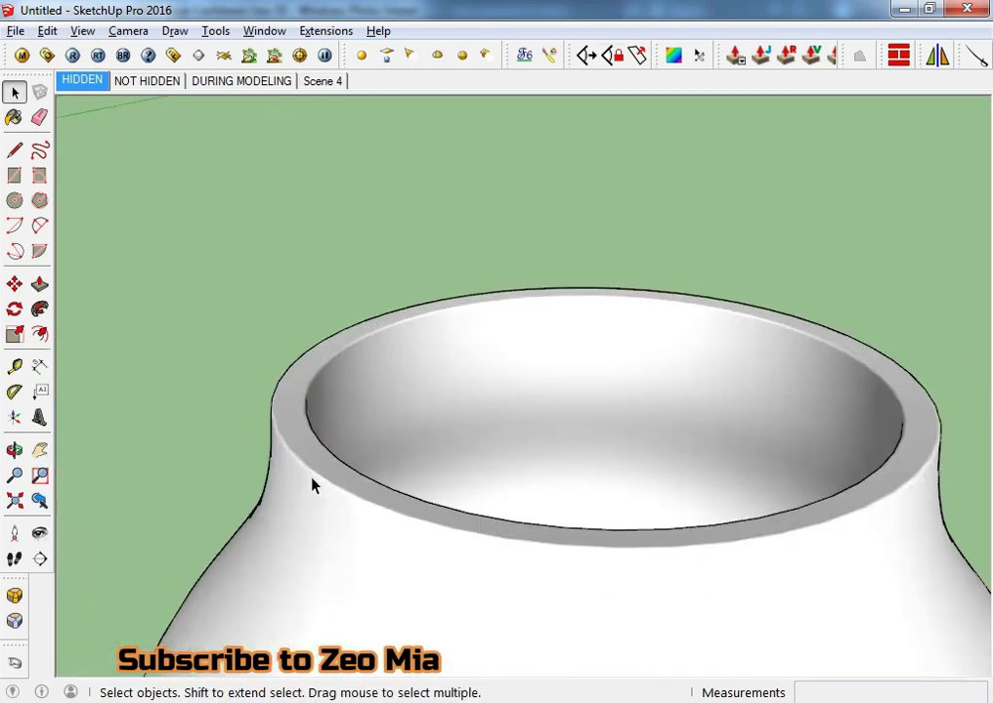
scroll(313, 484, "up", 2)
mouse_move(313, 481)
middle_mouse_down()
mouse_move(83, 485)
mouse_move(476, 525)
mouse_move(498, 505)
mouse_move(835, 576)
middle_mouse_up()
scroll(469, 514, "down", 2)
scroll(446, 503, "down", 3)
scroll(437, 502, "down", 2)
scroll(450, 508, "down", 2)
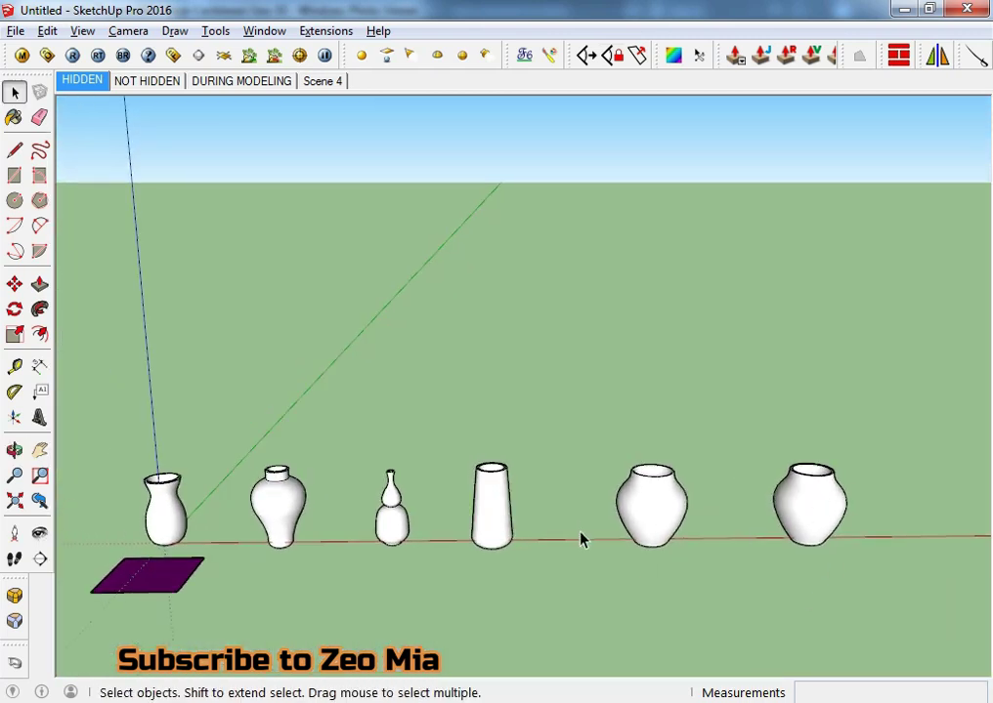
middle_click_drag(580, 539, 441, 525)
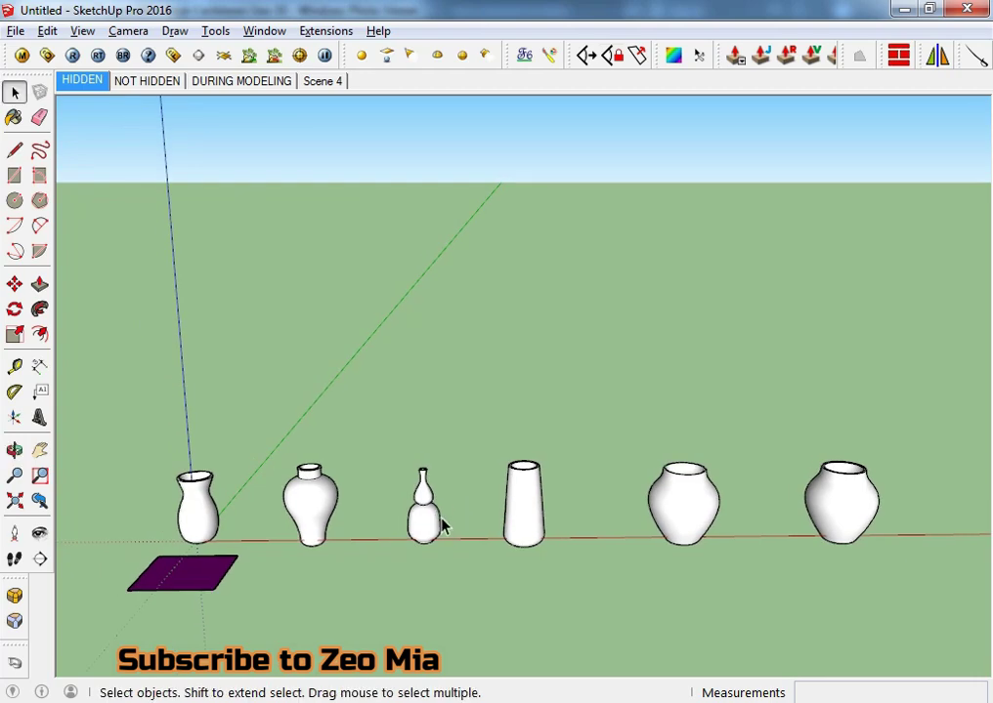